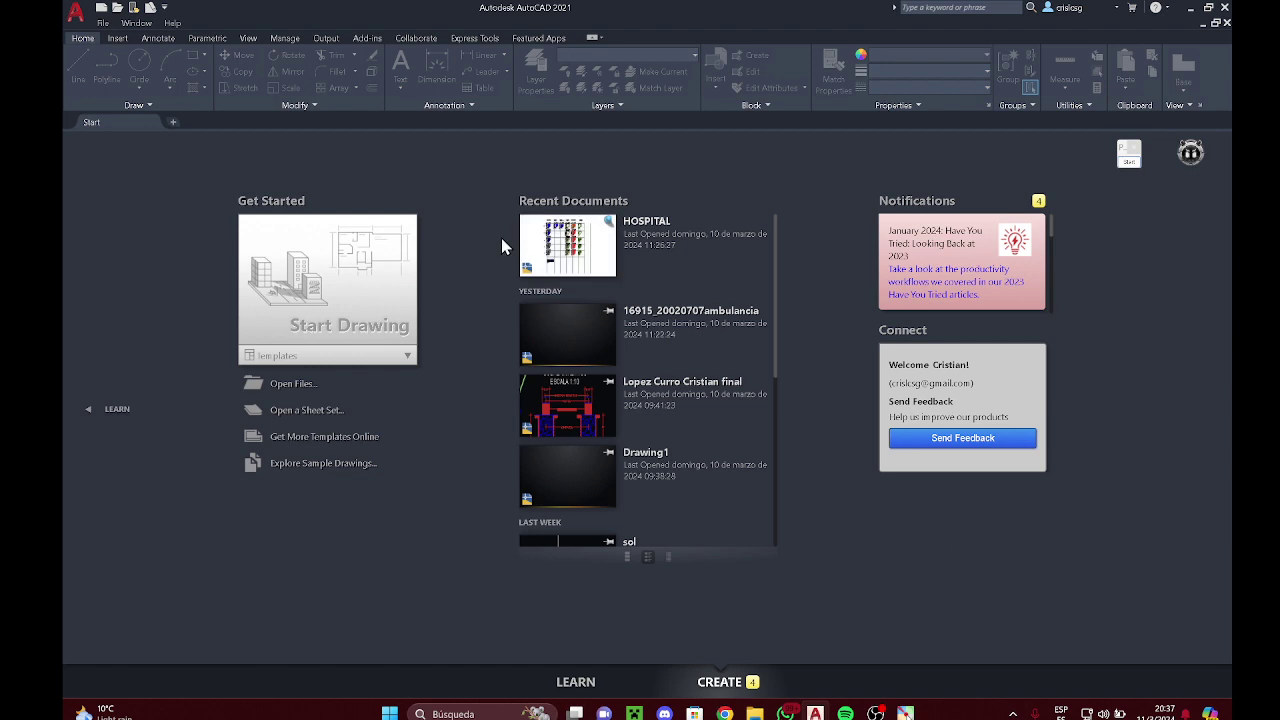
# Step: Outline the Get Started, Recent Documents and Notifications sections with blue annotation rectangles, and leave annotation mode
pyautogui.click(1129, 158)
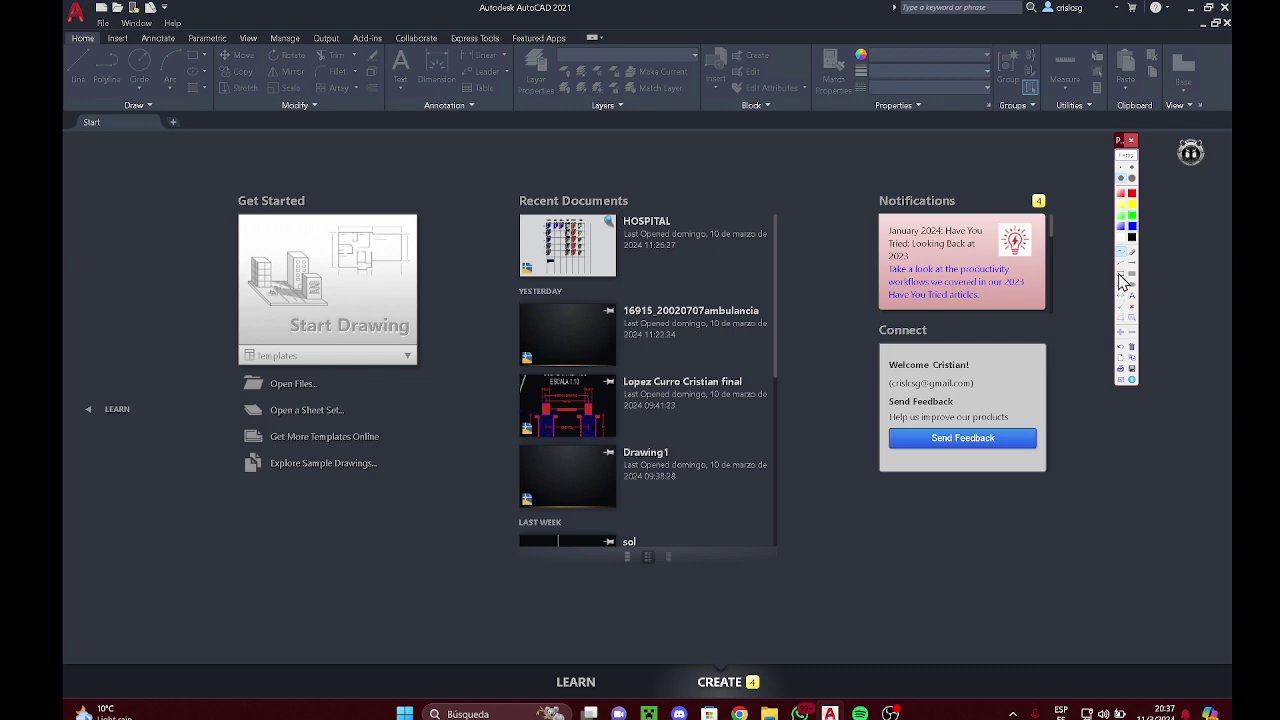
pyautogui.moveTo(193, 180)
pyautogui.mouseDown()
pyautogui.moveTo(414, 531)
pyautogui.moveTo(454, 523)
pyautogui.mouseUp()
pyautogui.moveTo(502, 183)
pyautogui.mouseDown()
pyautogui.moveTo(817, 603)
pyautogui.moveTo(809, 586)
pyautogui.mouseUp()
pyautogui.moveTo(843, 173)
pyautogui.mouseDown()
pyautogui.moveTo(1003, 515)
pyautogui.moveTo(1081, 624)
pyautogui.moveTo(1082, 582)
pyautogui.mouseUp()
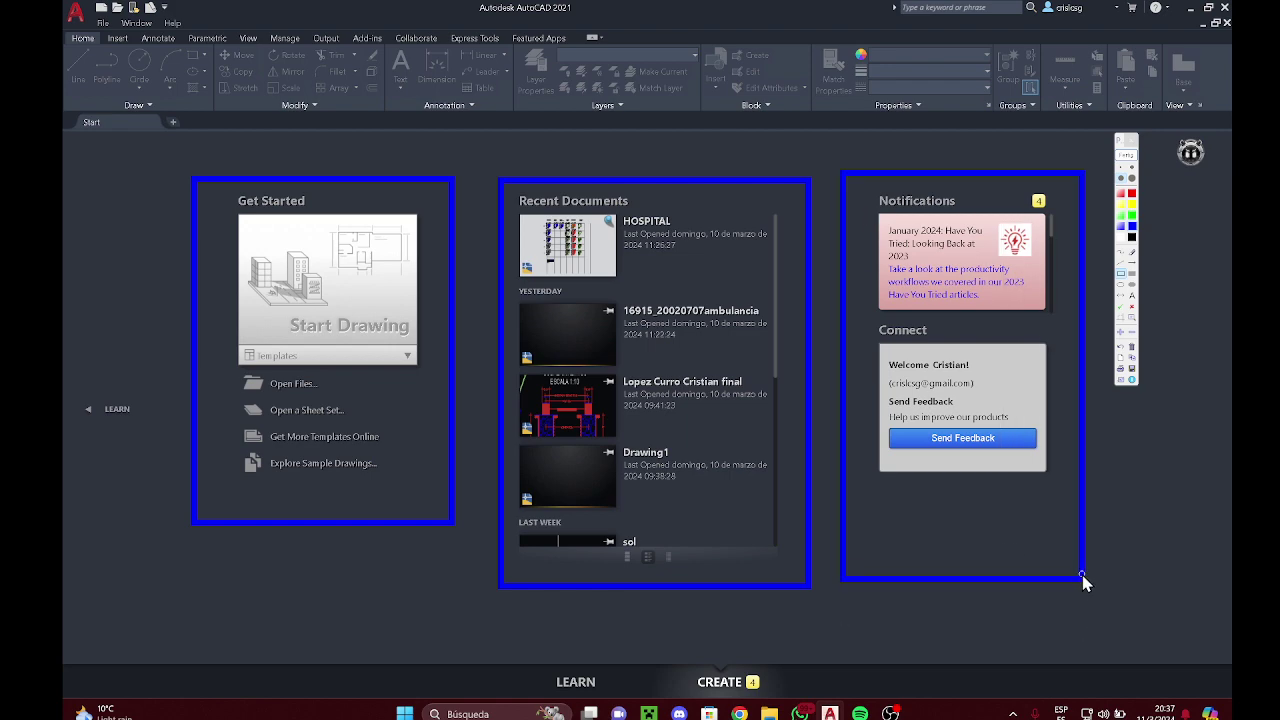
pyautogui.click(1134, 157)
# Step: View the Learn page with its videos and learning tips, and return to the Create page
pyautogui.click(115, 420)
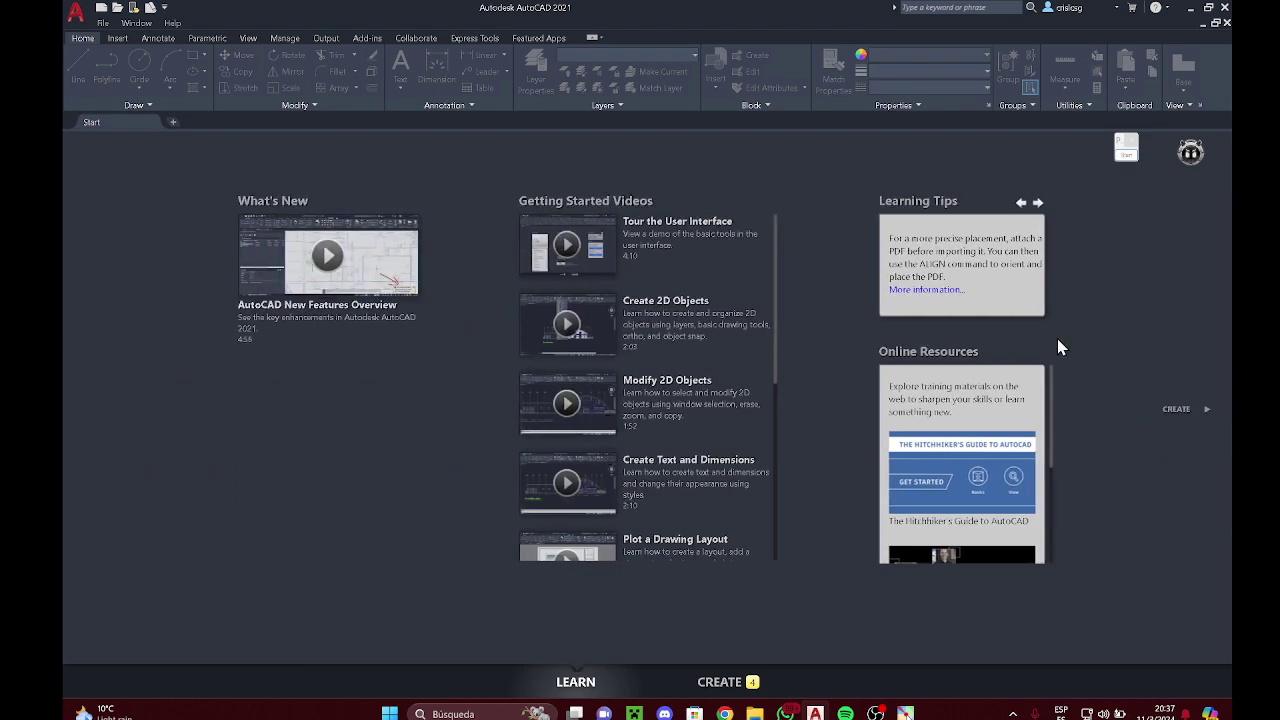
pyautogui.click(1180, 409)
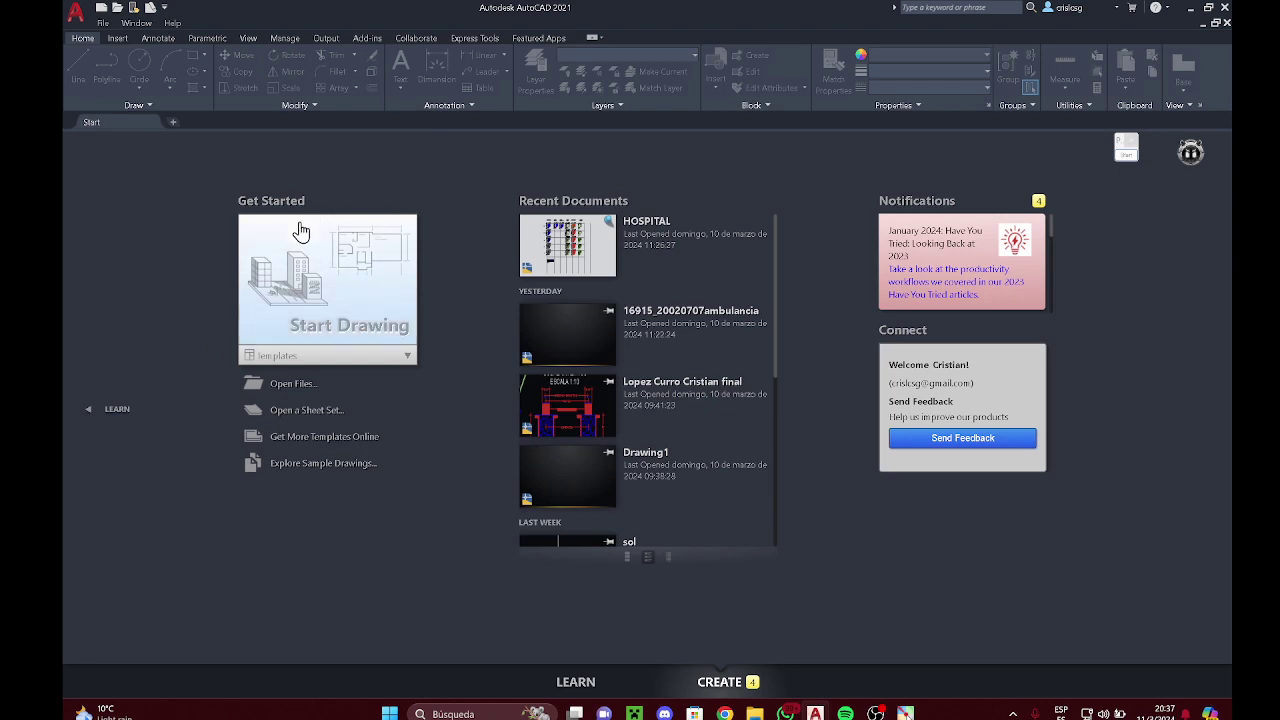
# Step: Annotate the Get Started section with a blue rectangle and the Start Drawing tile with a red one
pyautogui.click(1122, 159)
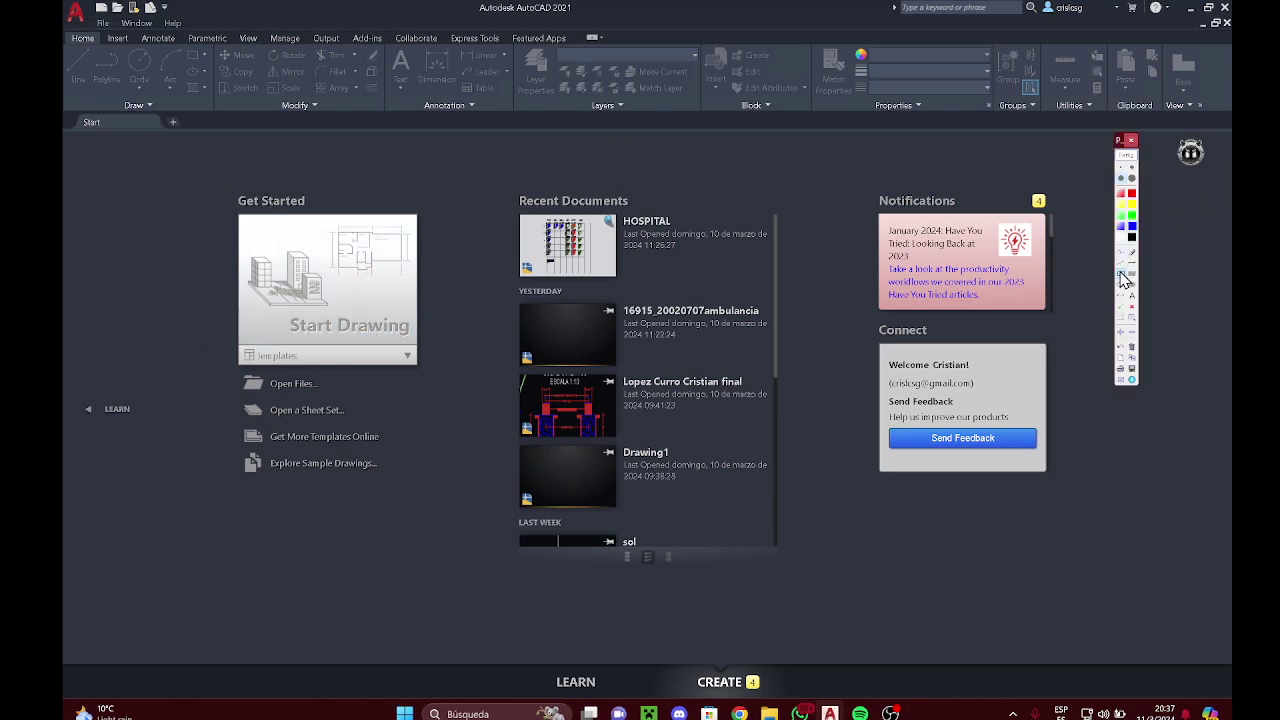
pyautogui.moveTo(205, 172)
pyautogui.mouseDown()
pyautogui.moveTo(417, 529)
pyautogui.moveTo(445, 537)
pyautogui.mouseUp()
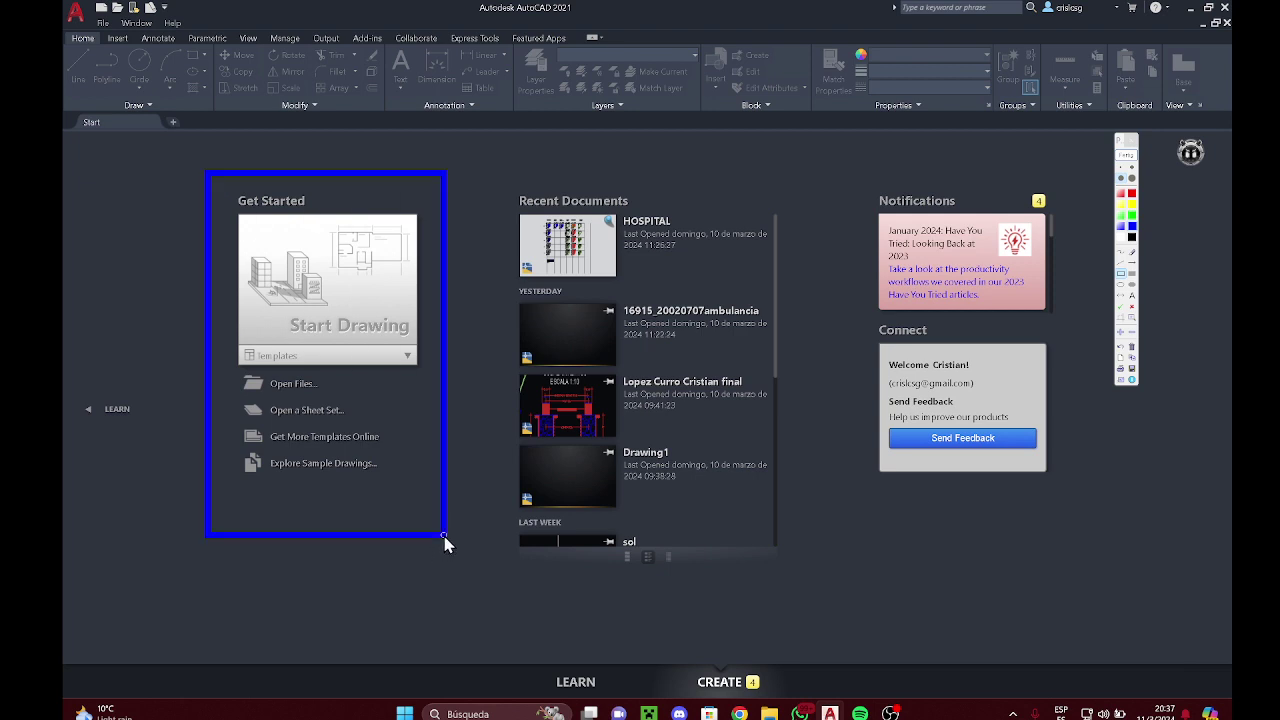
pyautogui.click(1133, 204)
pyautogui.moveTo(232, 212)
pyautogui.mouseDown()
pyautogui.moveTo(346, 320)
pyautogui.moveTo(423, 350)
pyautogui.mouseUp()
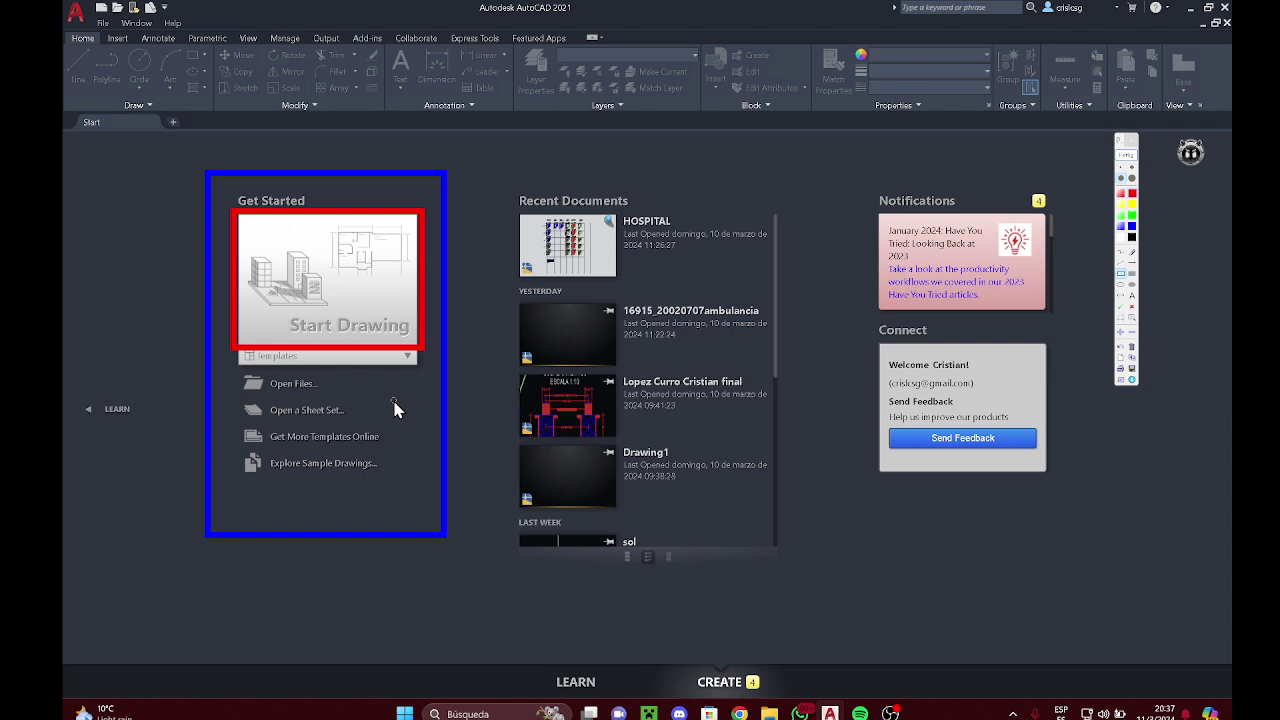
# Step: Mark the links below the Start Drawing tile with yellow lines, and leave annotation mode
pyautogui.click(1123, 265)
pyautogui.click(1133, 263)
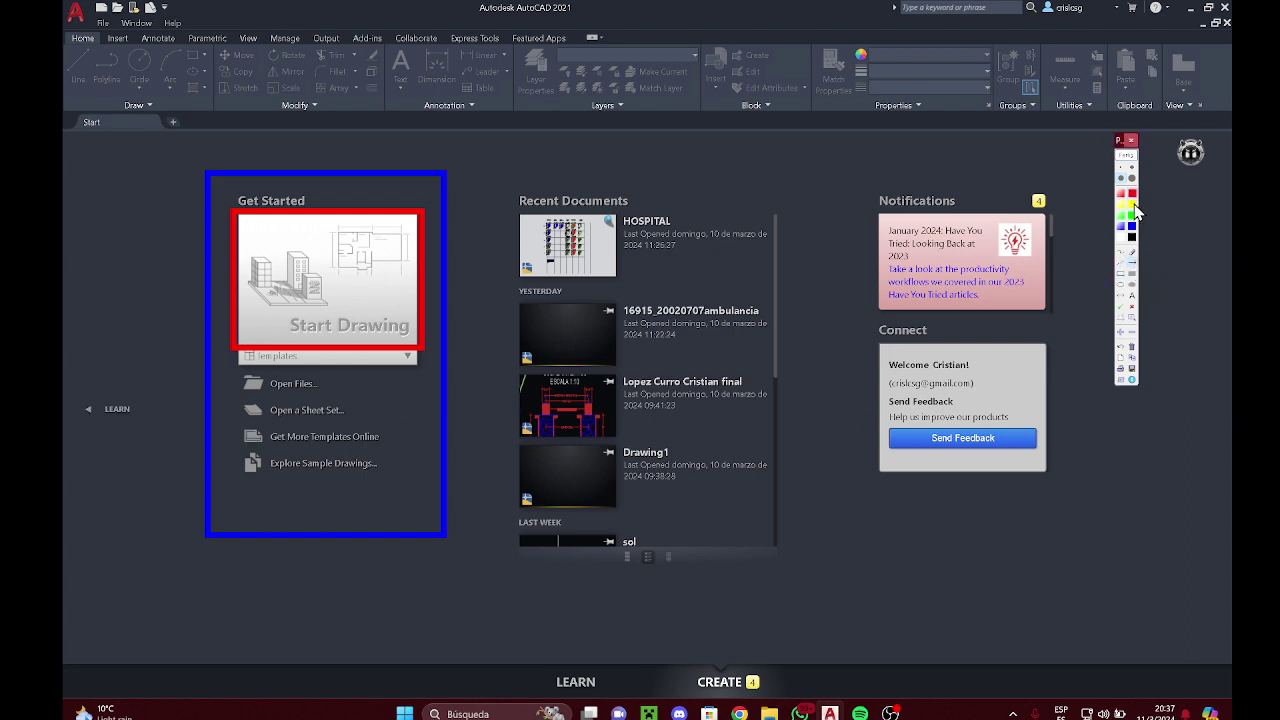
pyautogui.click(223, 389)
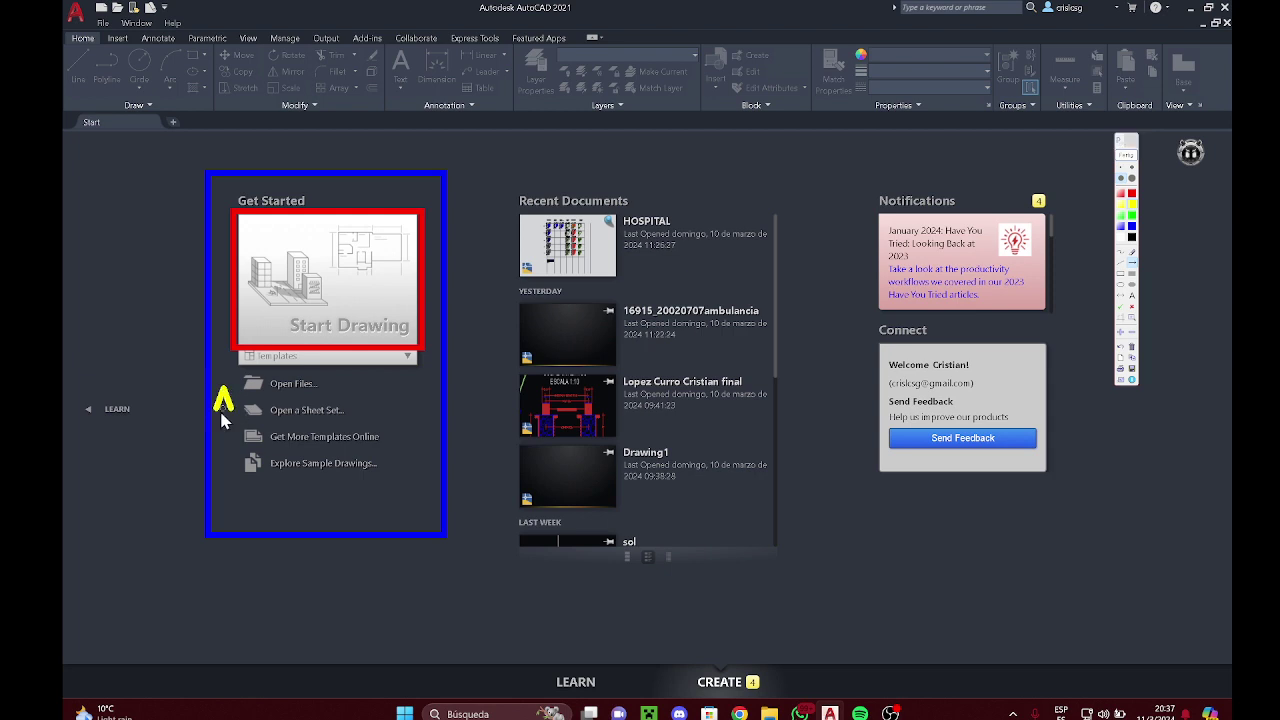
pyautogui.moveTo(213, 432)
pyautogui.mouseDown()
pyautogui.moveTo(233, 432)
pyautogui.moveTo(242, 453)
pyautogui.moveTo(233, 488)
pyautogui.mouseUp()
pyautogui.click(1125, 160)
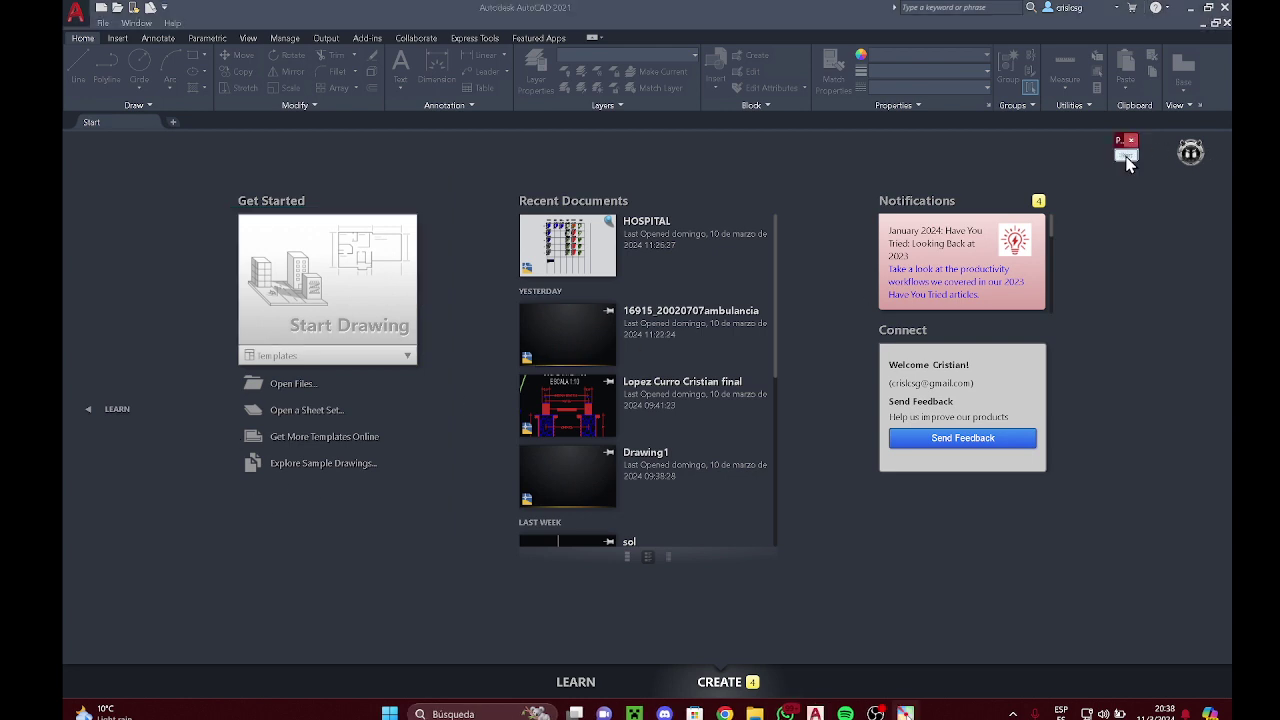
# Step: View the file selection dialog for opening existing drawings, and close it without choosing a file
pyautogui.click(299, 389)
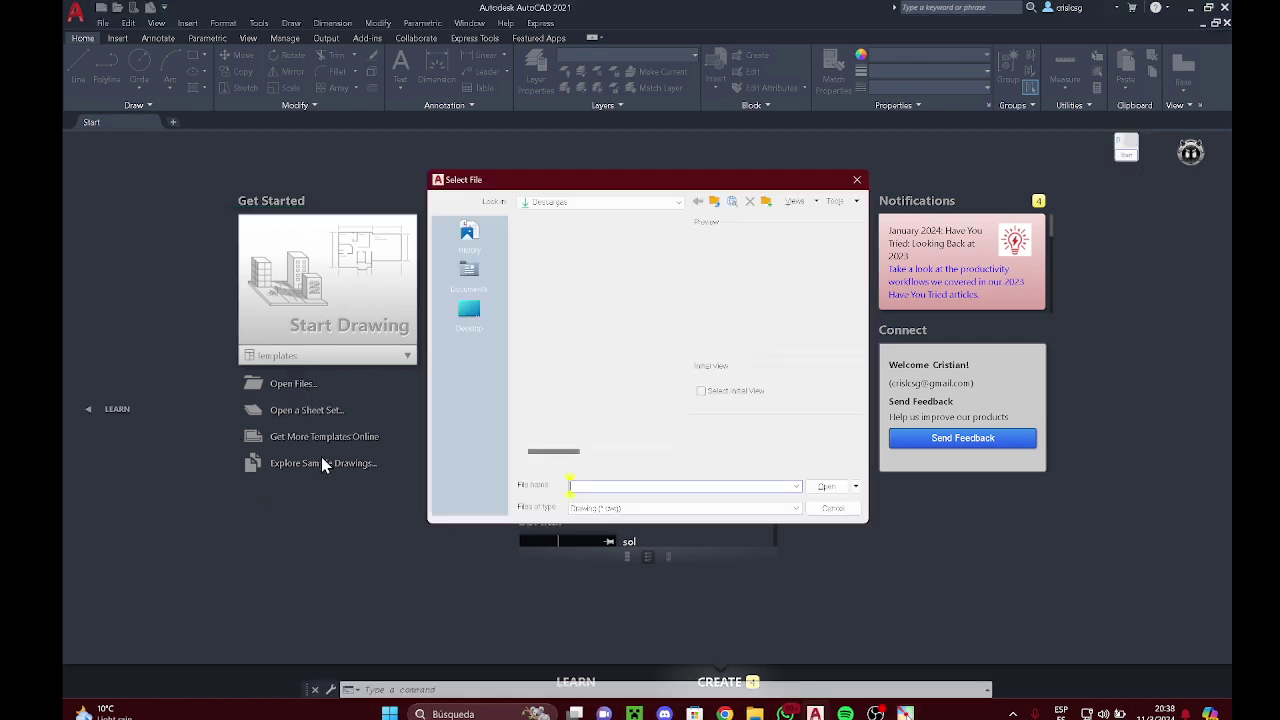
pyautogui.click(856, 181)
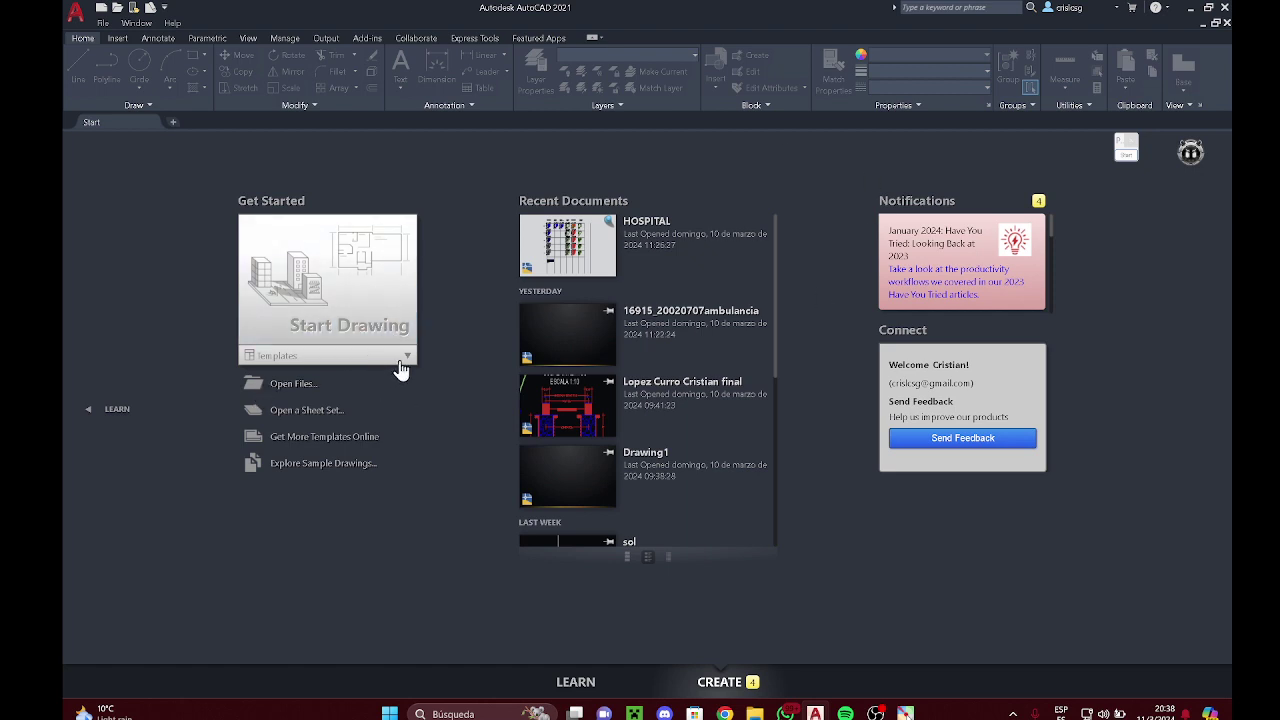
# Step: Expand the template list and outline it with yellow annotation rectangles, ending with annotation mode off
pyautogui.click(259, 360)
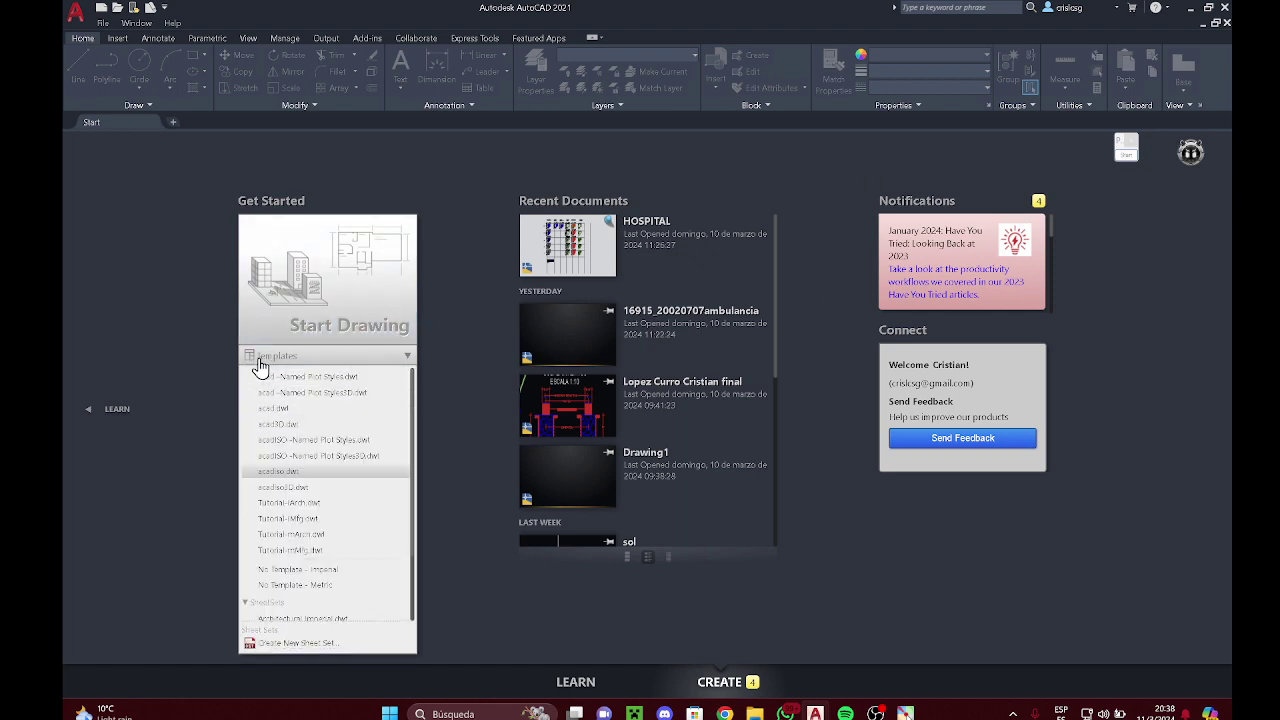
pyautogui.click(1126, 147)
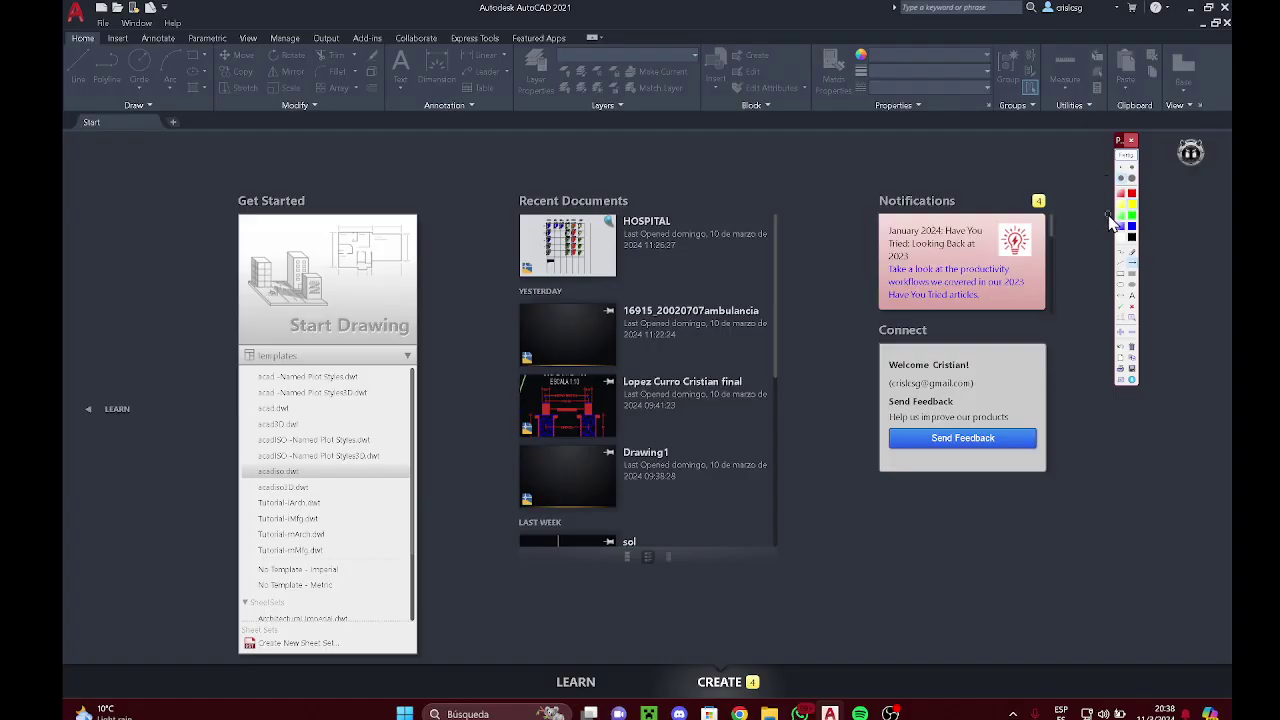
pyautogui.click(1123, 288)
pyautogui.moveTo(189, 210)
pyautogui.mouseDown()
pyautogui.moveTo(400, 557)
pyautogui.moveTo(474, 651)
pyautogui.mouseUp()
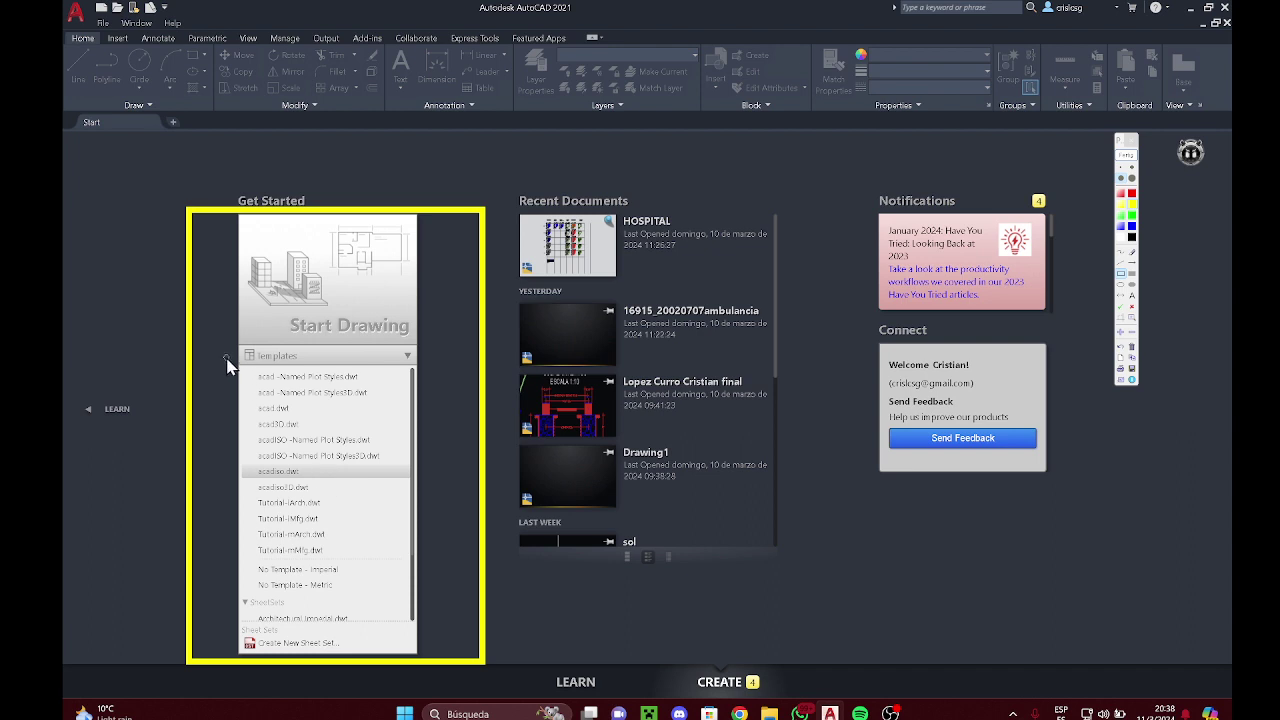
pyautogui.moveTo(226, 356)
pyautogui.mouseDown()
pyautogui.moveTo(448, 712)
pyautogui.moveTo(439, 660)
pyautogui.mouseUp()
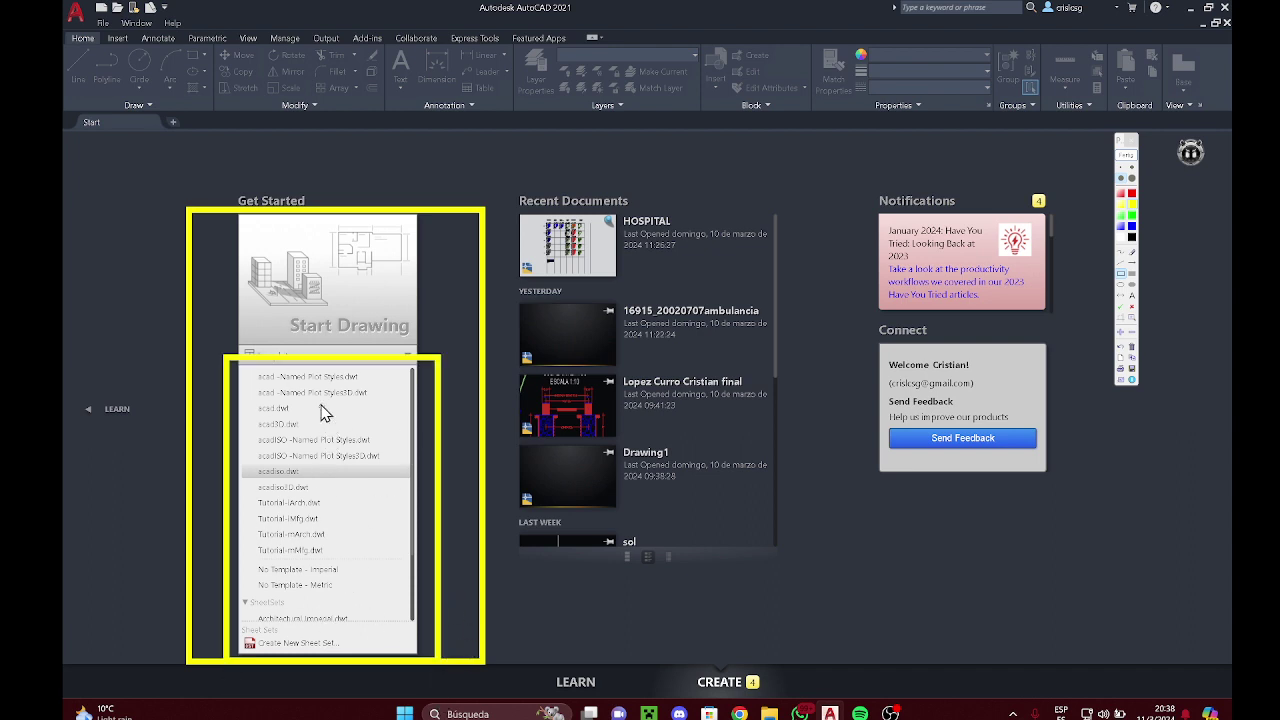
pyautogui.click(1129, 155)
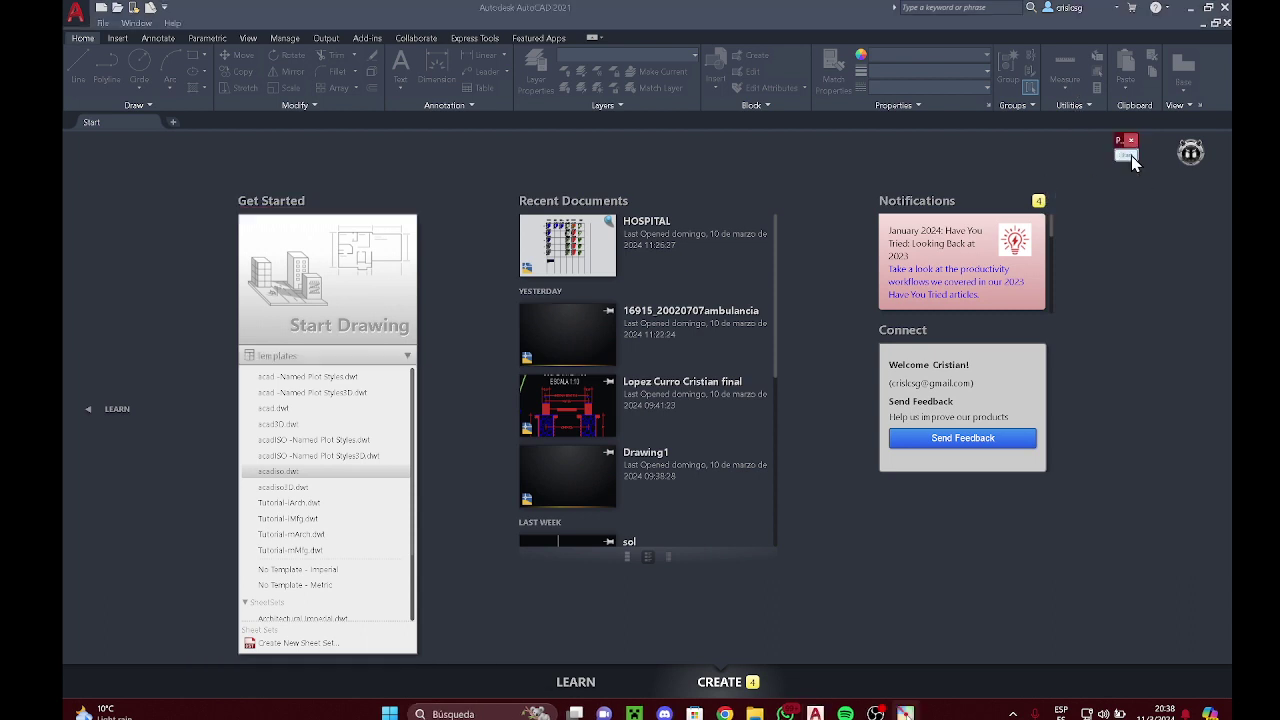
# Step: Look through the available templates and mark acadiso.dwt with blue annotation dots, ending with annotation mode off
pyautogui.scroll(-2, 306, 486)
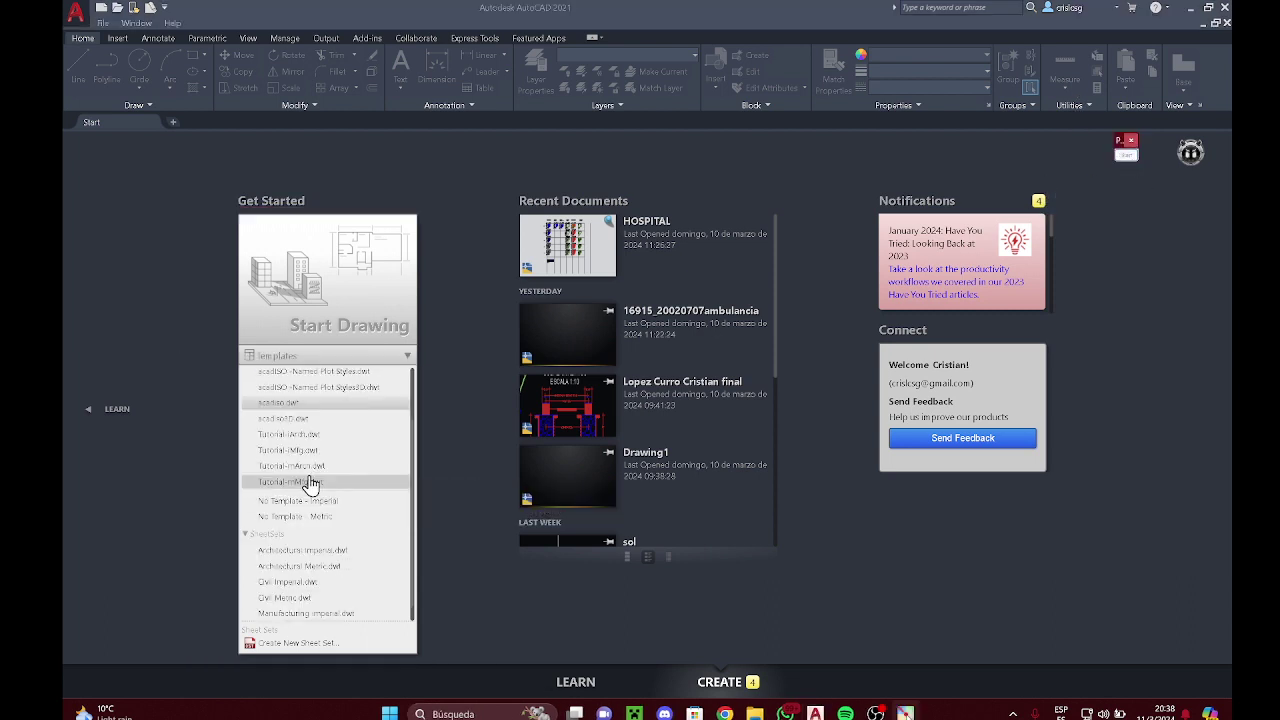
pyautogui.scroll(2, 312, 415)
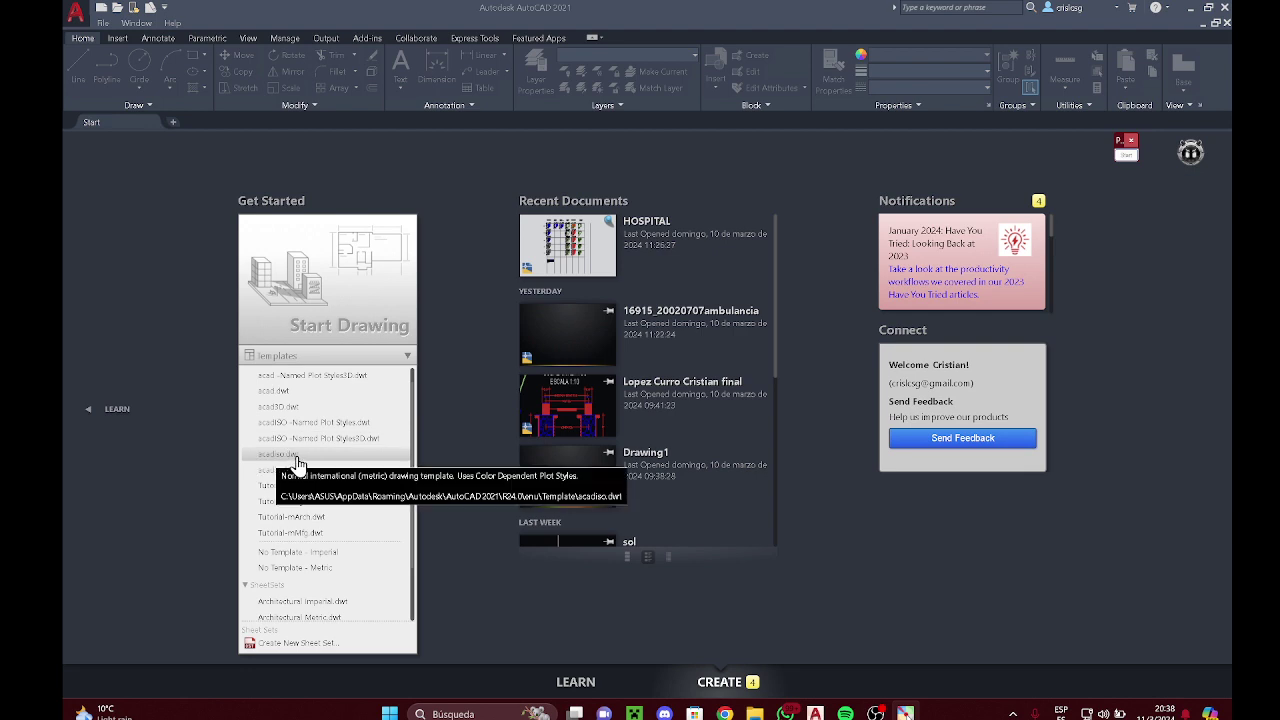
pyautogui.click(1126, 147)
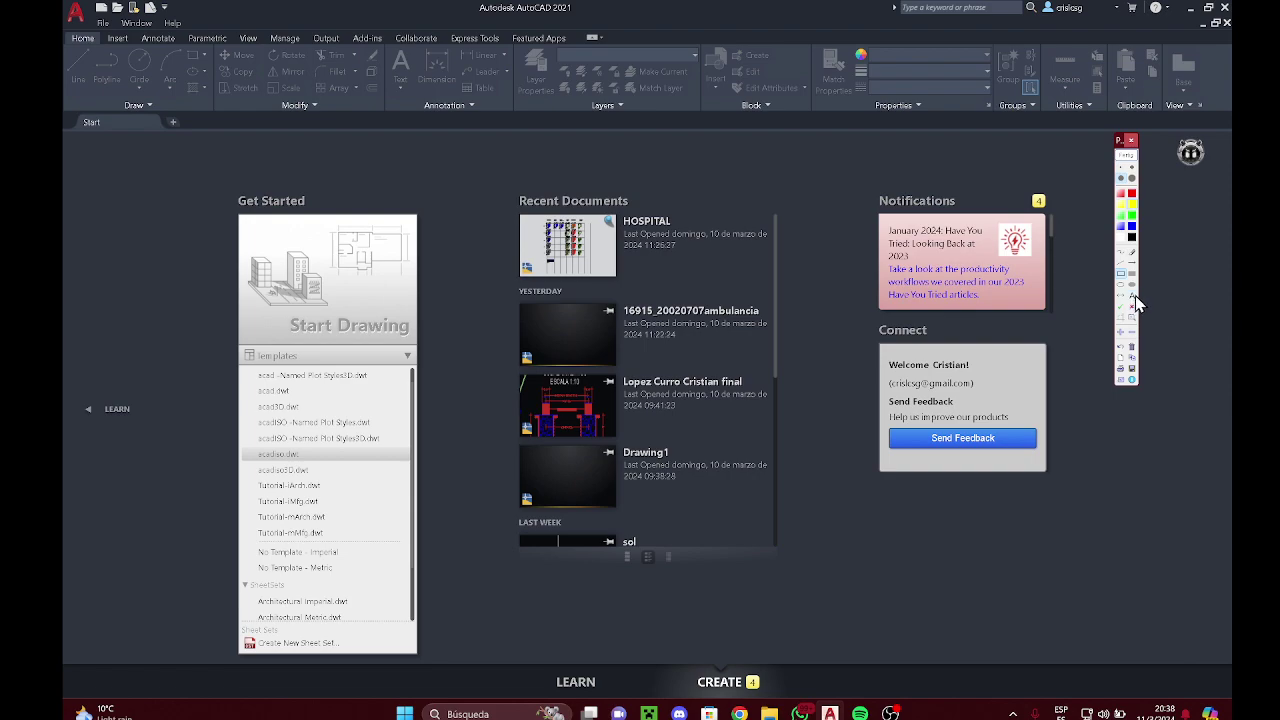
pyautogui.click(1125, 157)
pyautogui.click(1125, 157)
pyautogui.click(307, 454)
pyautogui.click(277, 455)
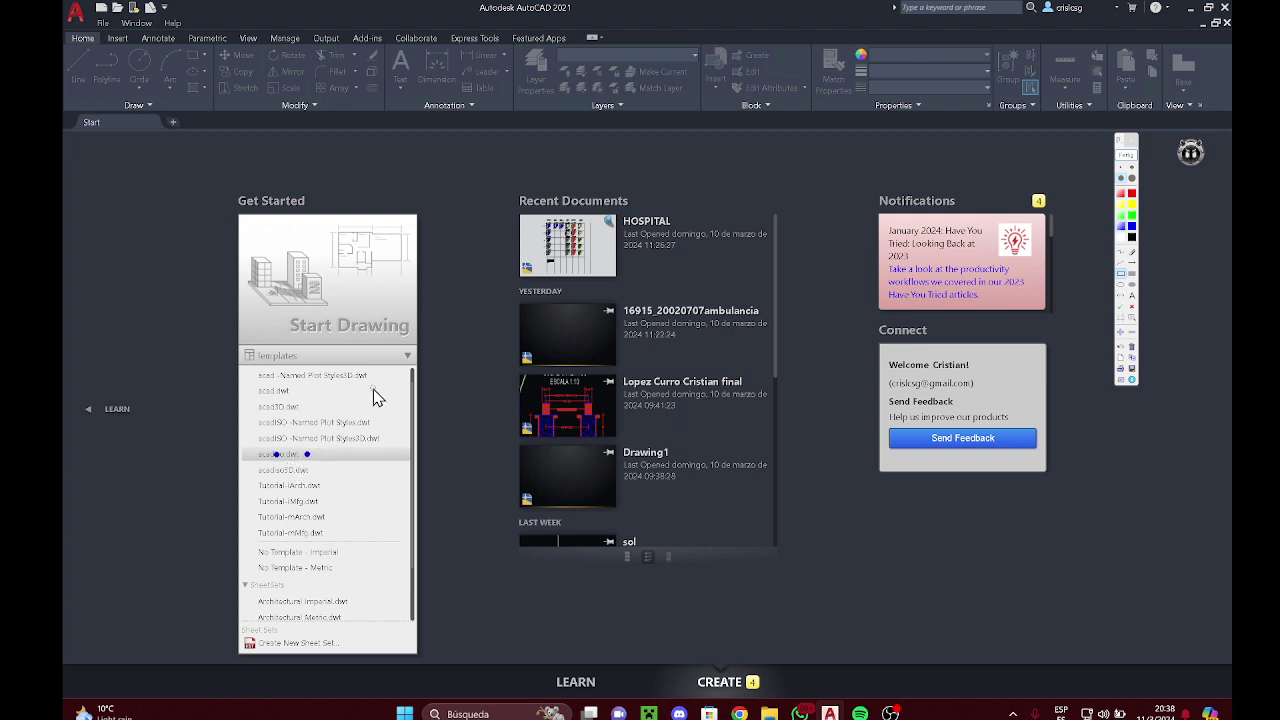
pyautogui.click(1126, 145)
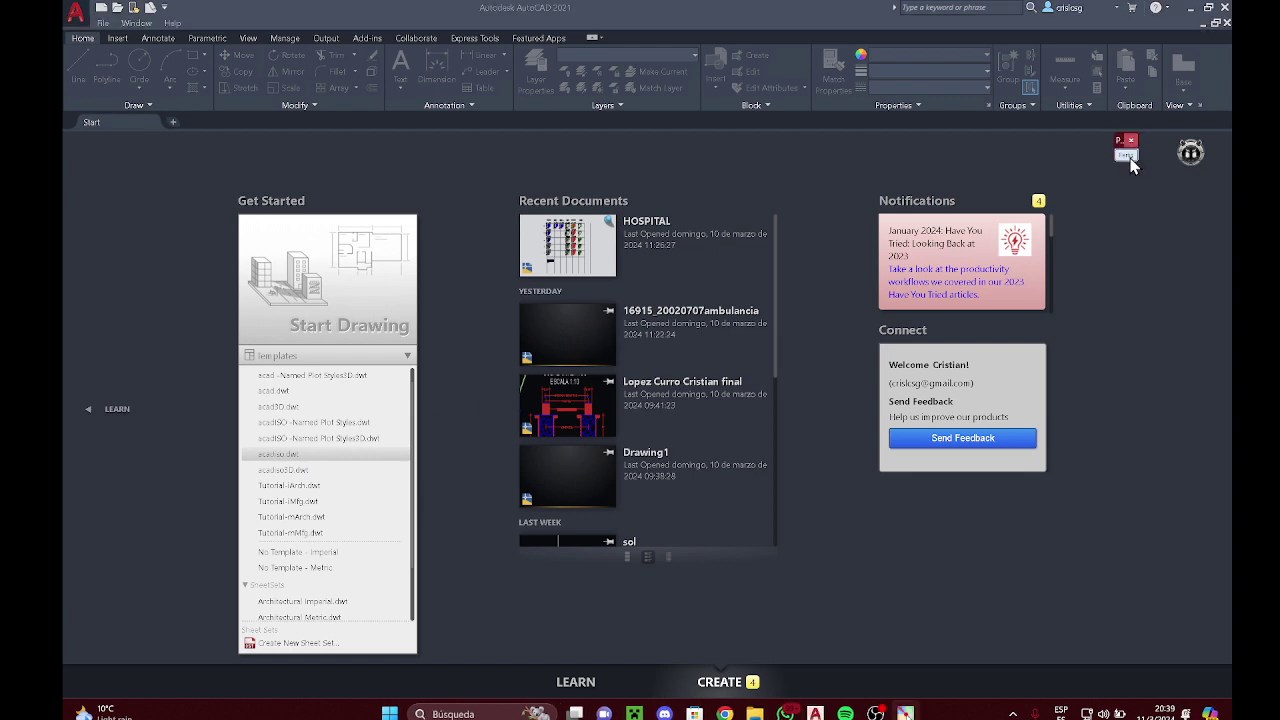
# Step: Collapse the template list and start a new drawing from the Get Started section
pyautogui.click(397, 360)
pyautogui.click(405, 357)
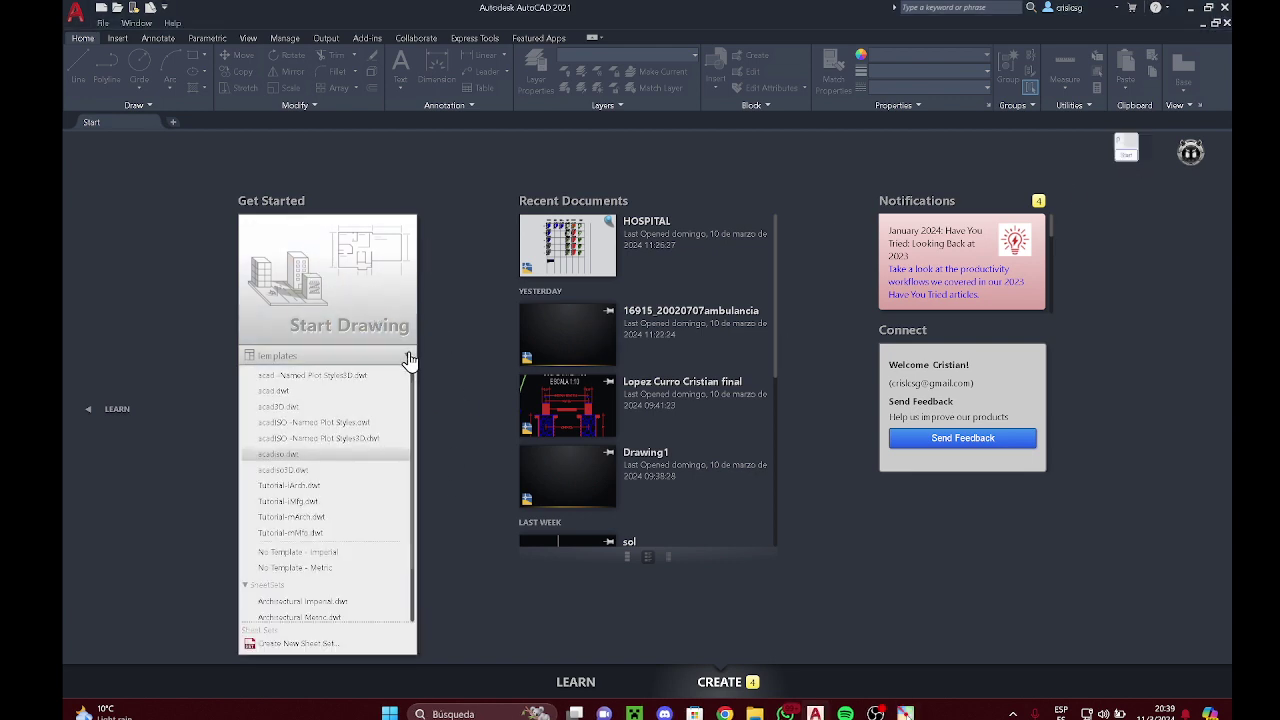
pyautogui.click(284, 467)
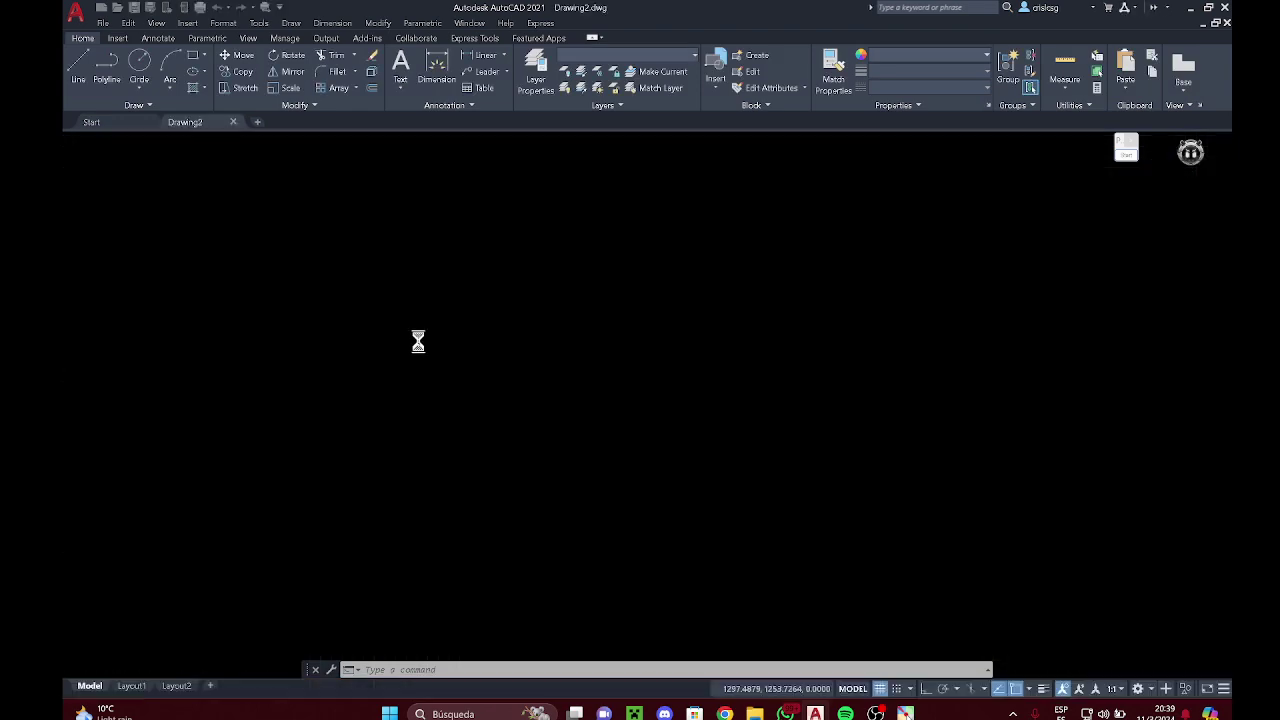
pyautogui.click(341, 304)
# Step: Return to the Start page and look through the Recent Documents list
pyautogui.click(94, 123)
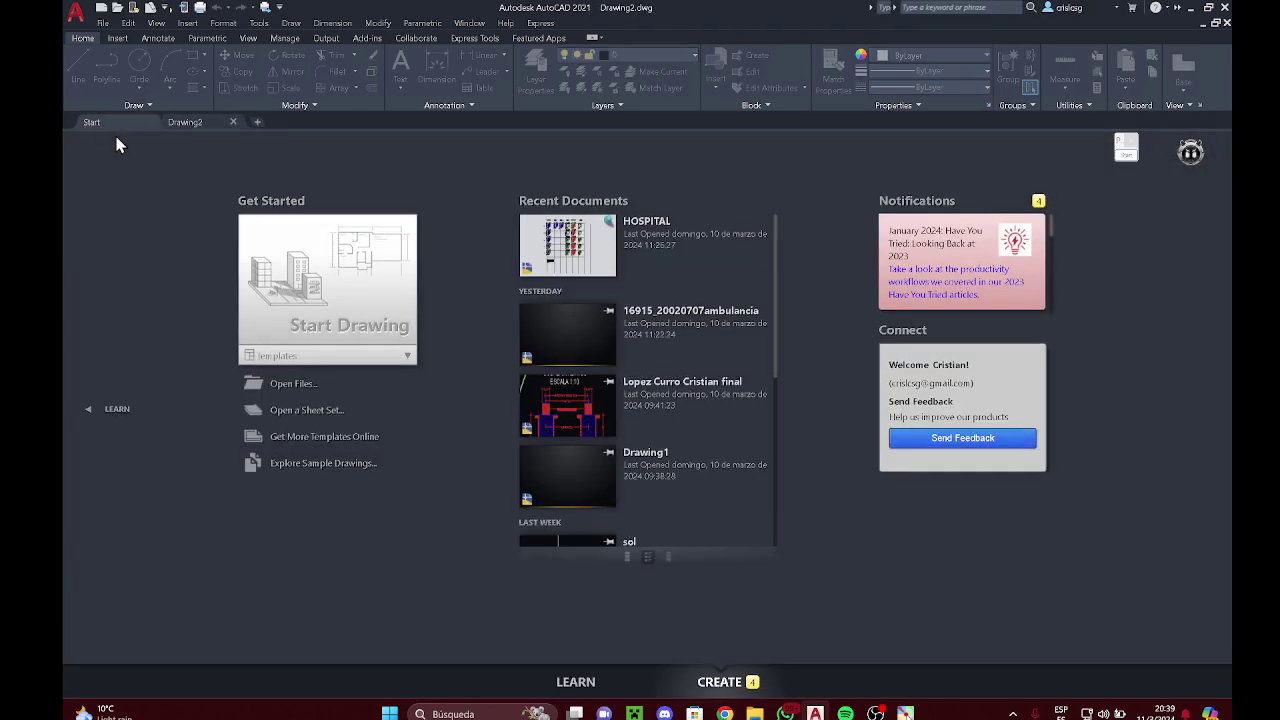
pyautogui.scroll(-3, 650, 330)
pyautogui.scroll(3, 650, 390)
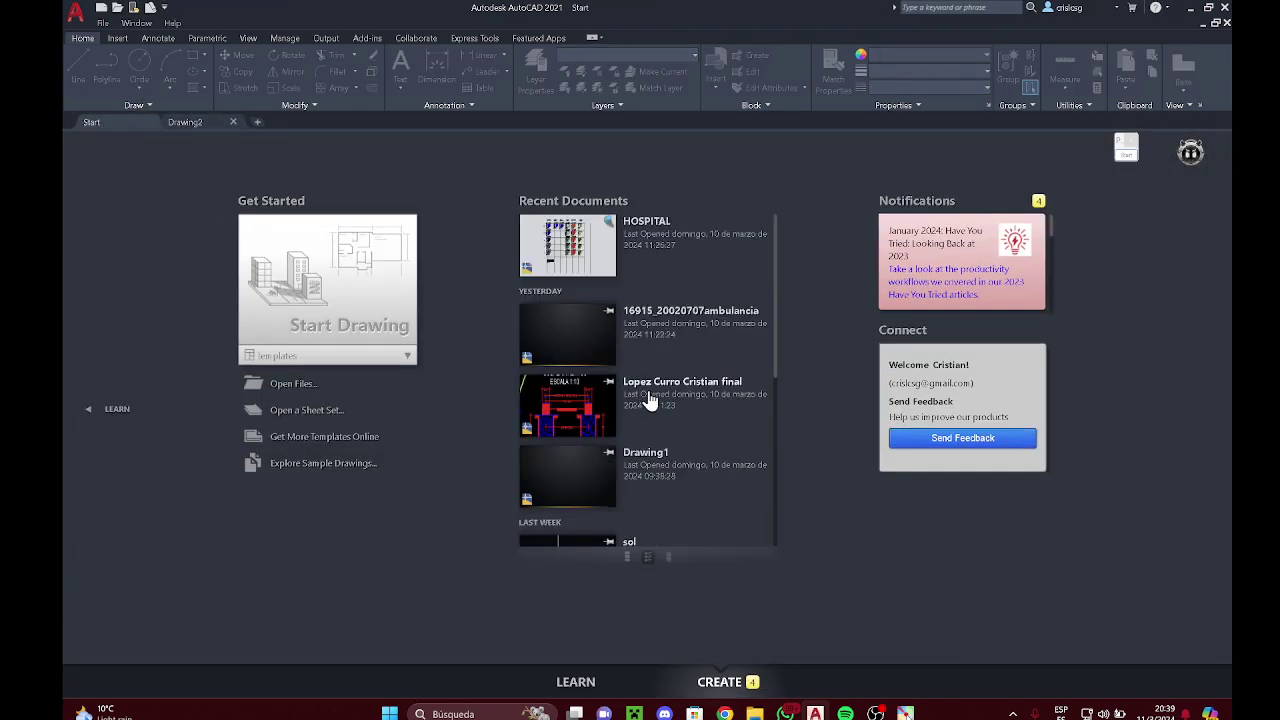
# Step: Outline the Recent Documents section with an annotation rectangle, and leave annotation mode
pyautogui.click(1132, 150)
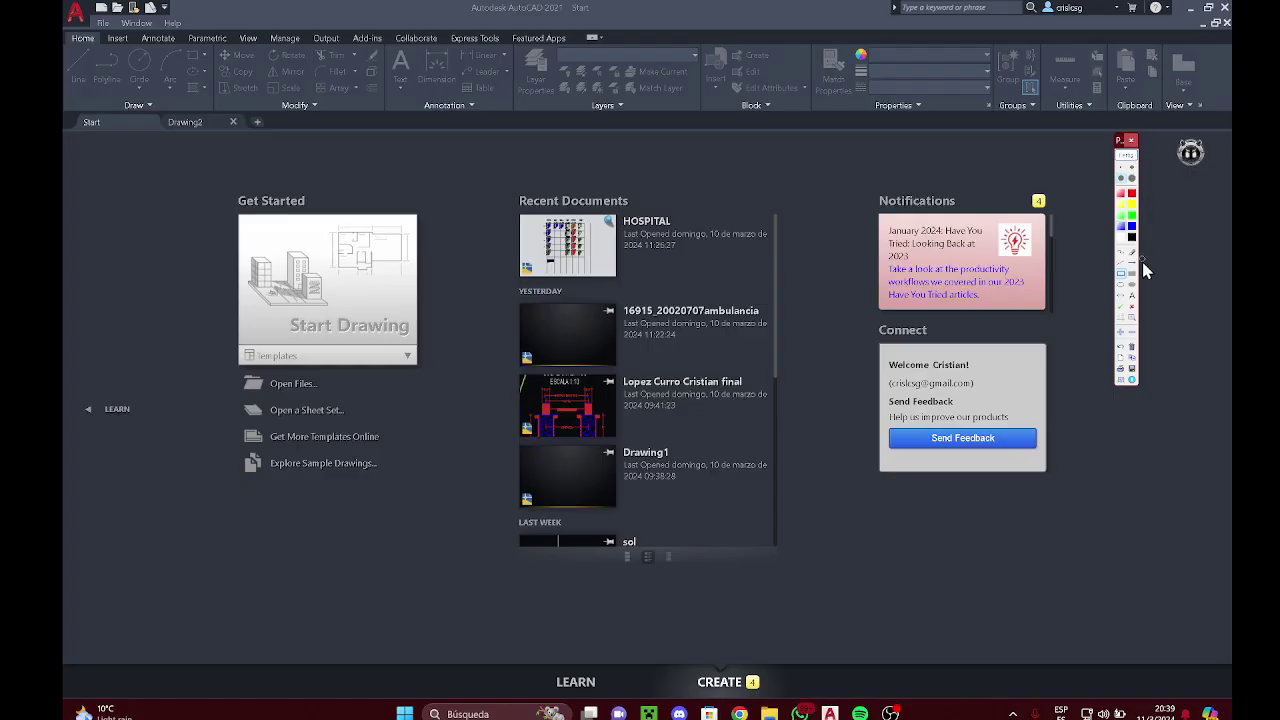
pyautogui.click(1127, 290)
pyautogui.moveTo(464, 169)
pyautogui.mouseDown()
pyautogui.moveTo(794, 598)
pyautogui.moveTo(820, 590)
pyautogui.mouseUp()
pyautogui.click(1127, 148)
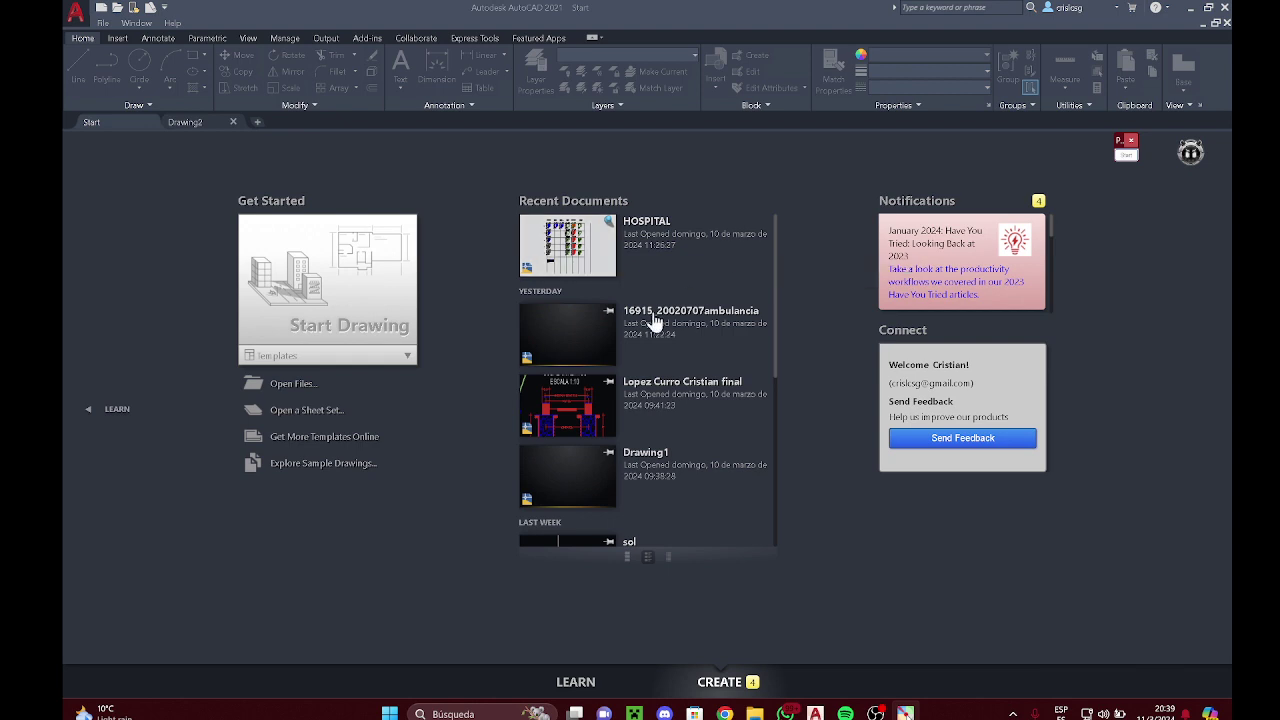
# Step: Show the recent documents as large thumbnails and look through the whole list
pyautogui.scroll(-3, 646, 366)
pyautogui.scroll(3, 672, 365)
pyautogui.click(626, 558)
pyautogui.scroll(-1, 608, 305)
pyautogui.scroll(-4, 612, 340)
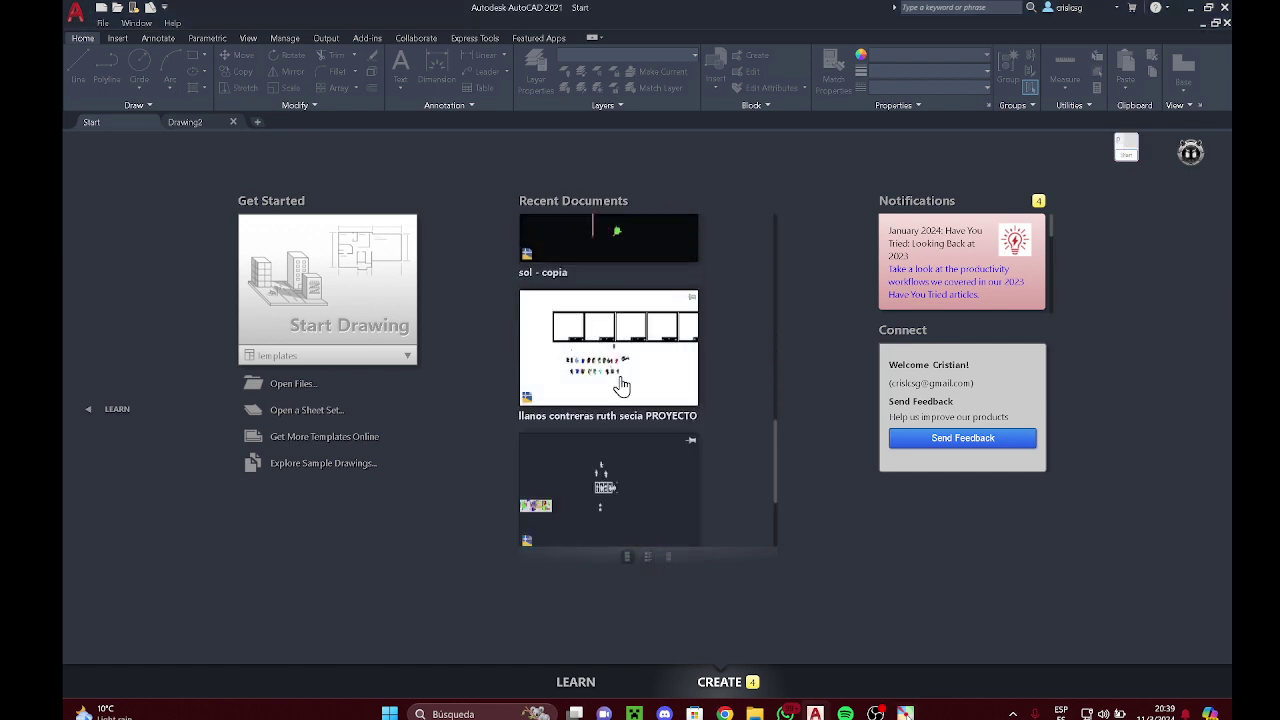
pyautogui.scroll(5, 650, 390)
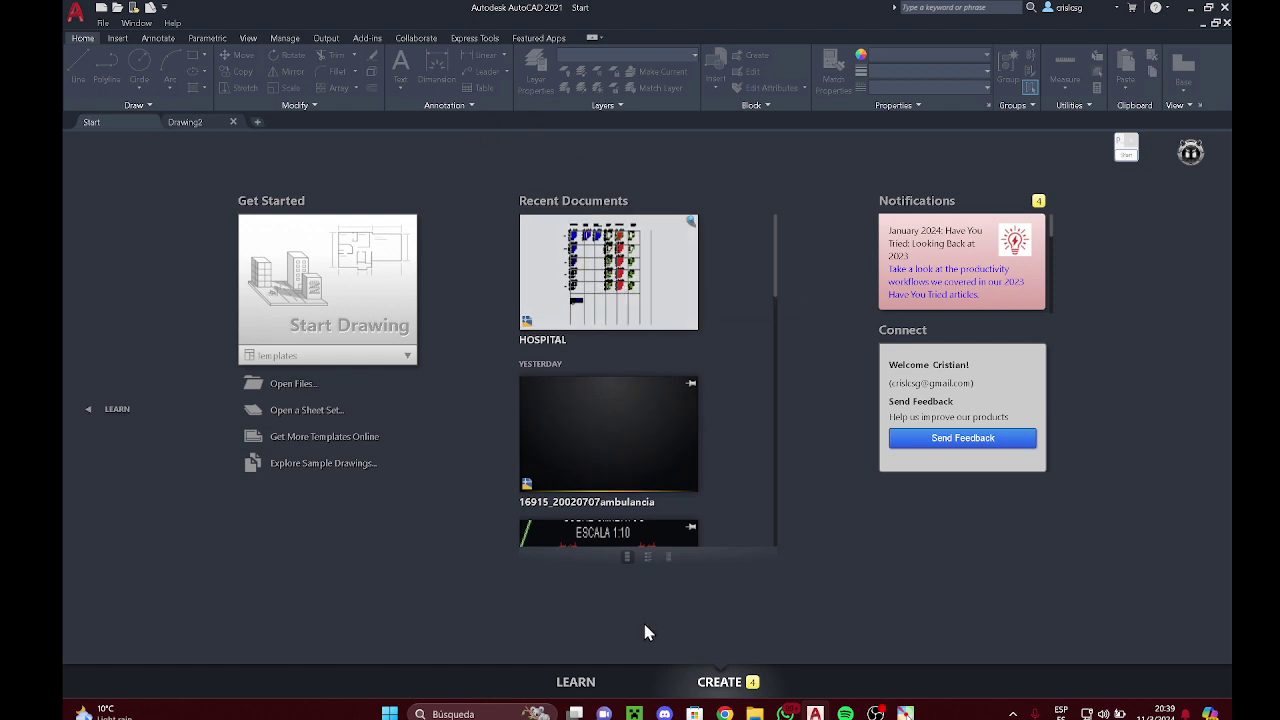
# Step: Compare the medium thumbnail and text-only displays of the recent documents, ending on the medium thumbnails with details
pyautogui.click(647, 558)
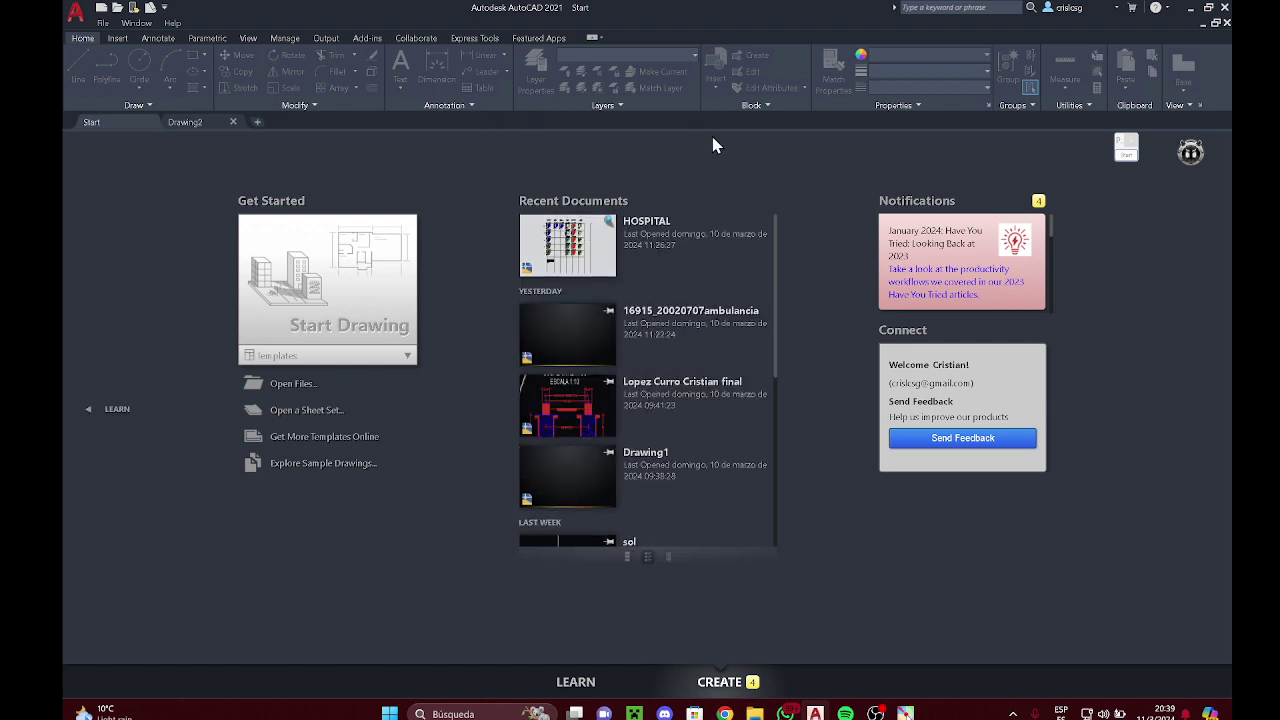
pyautogui.click(669, 557)
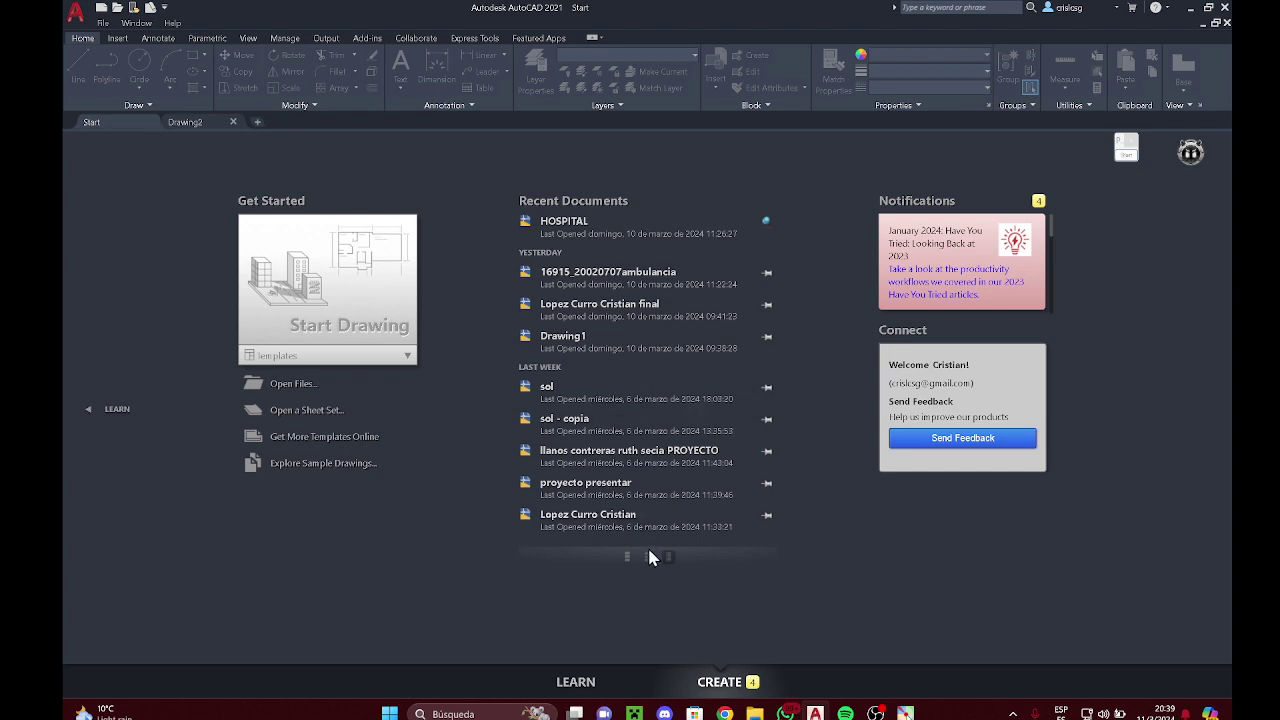
pyautogui.click(649, 559)
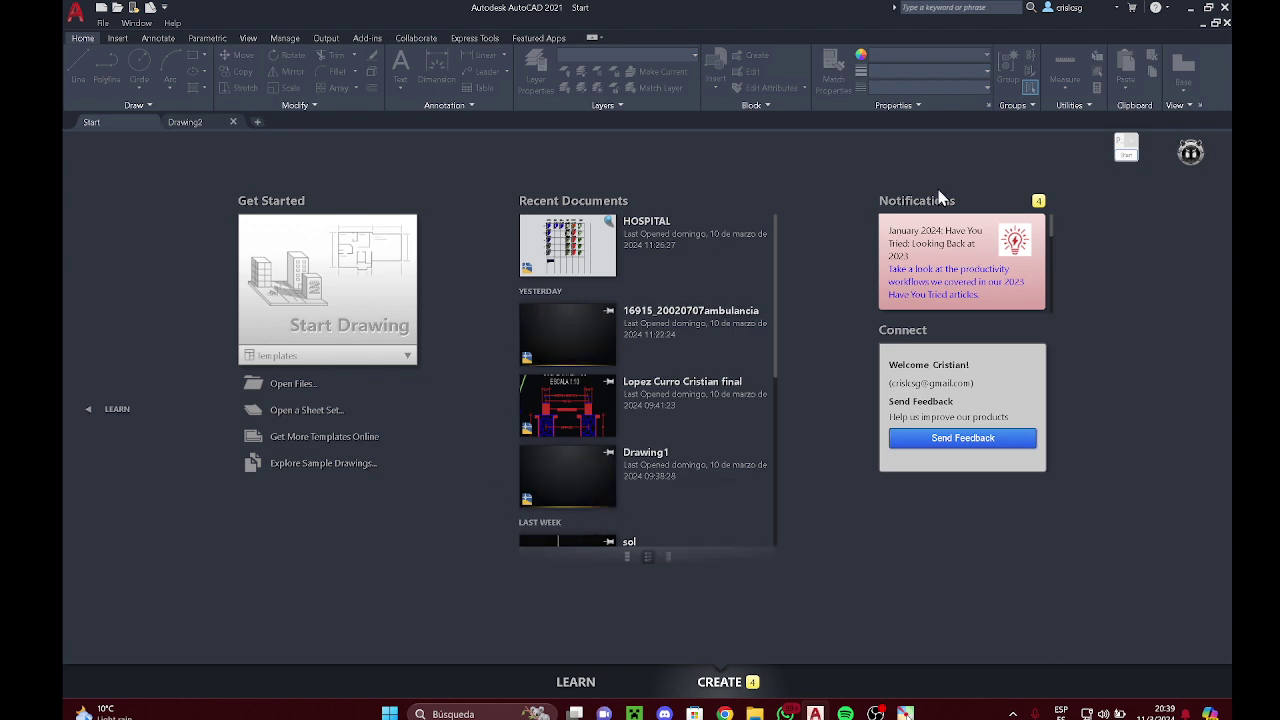
# Step: Outline the Notifications and Connect column and the Notifications section with annotation rectangles, and leave annotation mode
pyautogui.click(1126, 148)
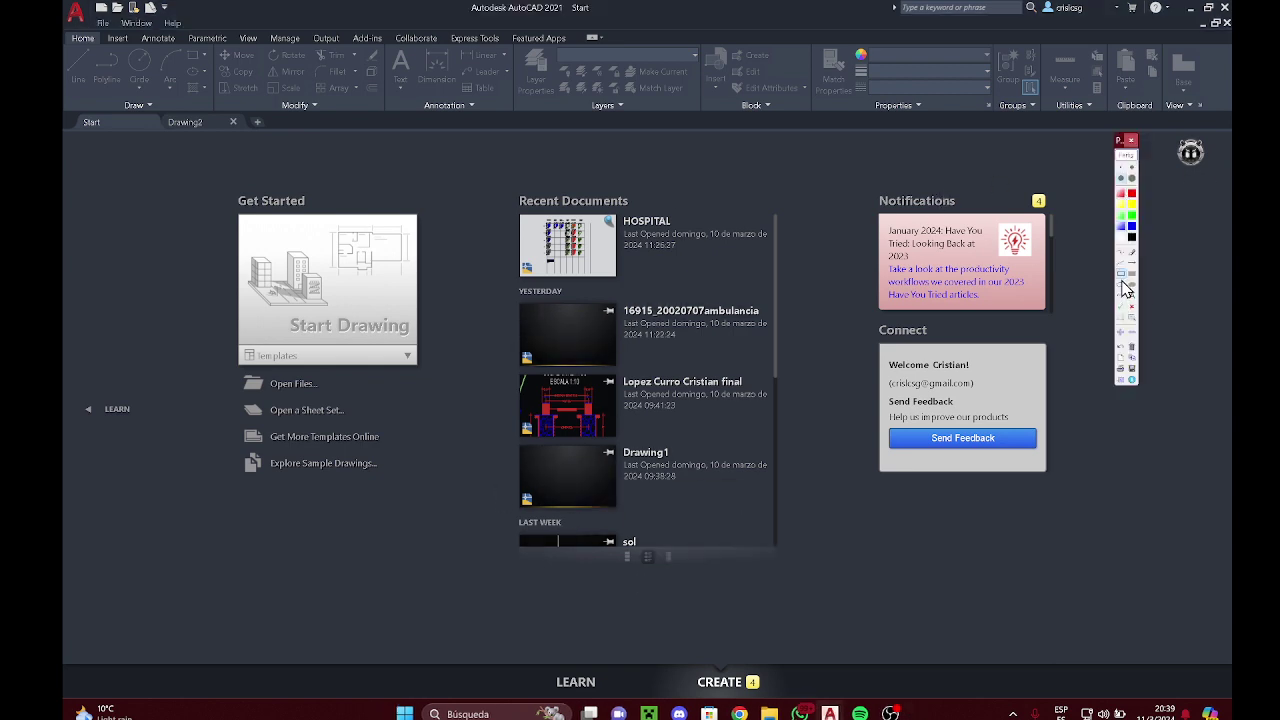
pyautogui.moveTo(823, 158)
pyautogui.mouseDown()
pyautogui.moveTo(1069, 500)
pyautogui.moveTo(1120, 538)
pyautogui.mouseUp()
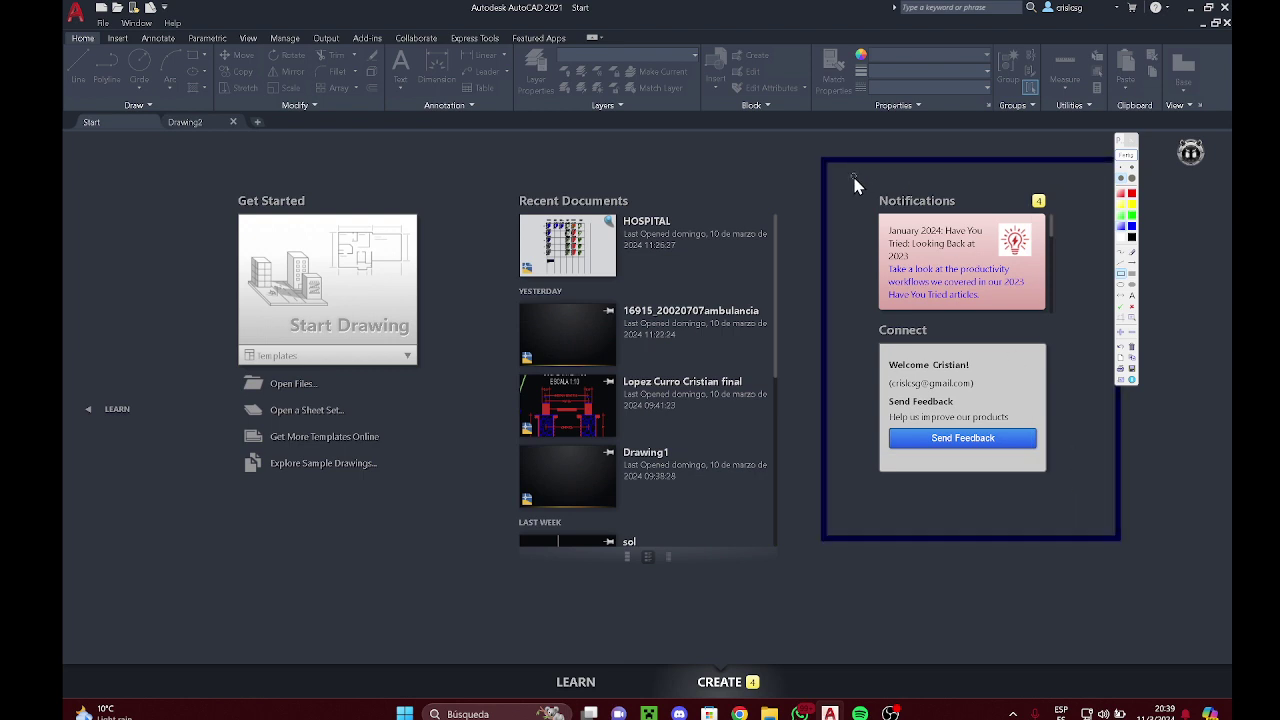
pyautogui.moveTo(852, 178)
pyautogui.mouseDown()
pyautogui.moveTo(1095, 337)
pyautogui.moveTo(1081, 316)
pyautogui.mouseUp()
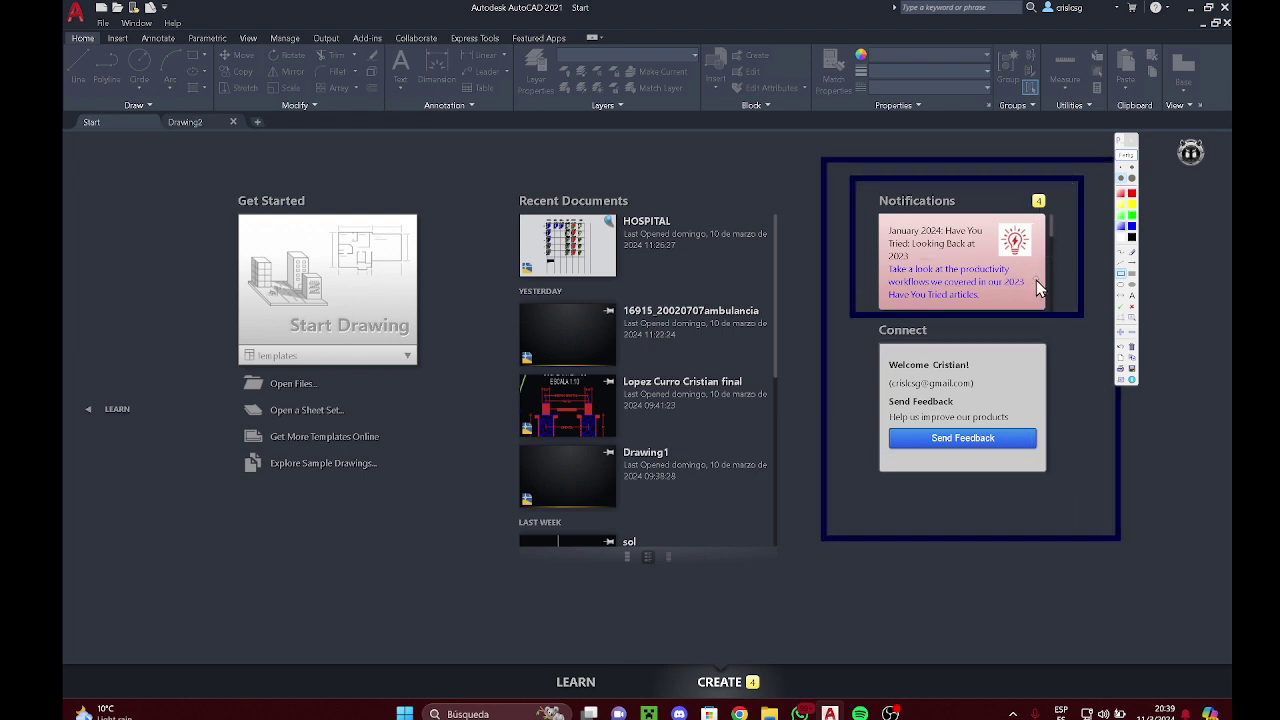
pyautogui.click(1126, 145)
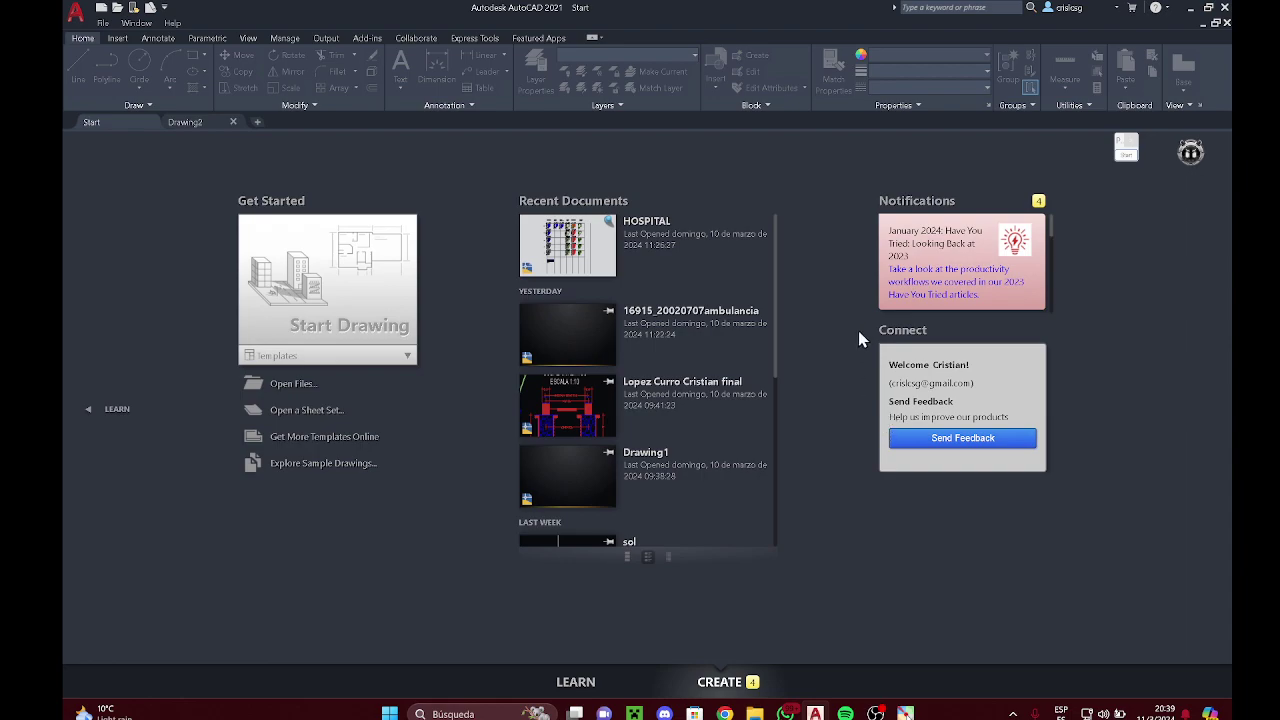
# Step: Outline the Connect section, its account details and the Send Feedback option with annotation rectangles, and leave annotation mode
pyautogui.click(1126, 152)
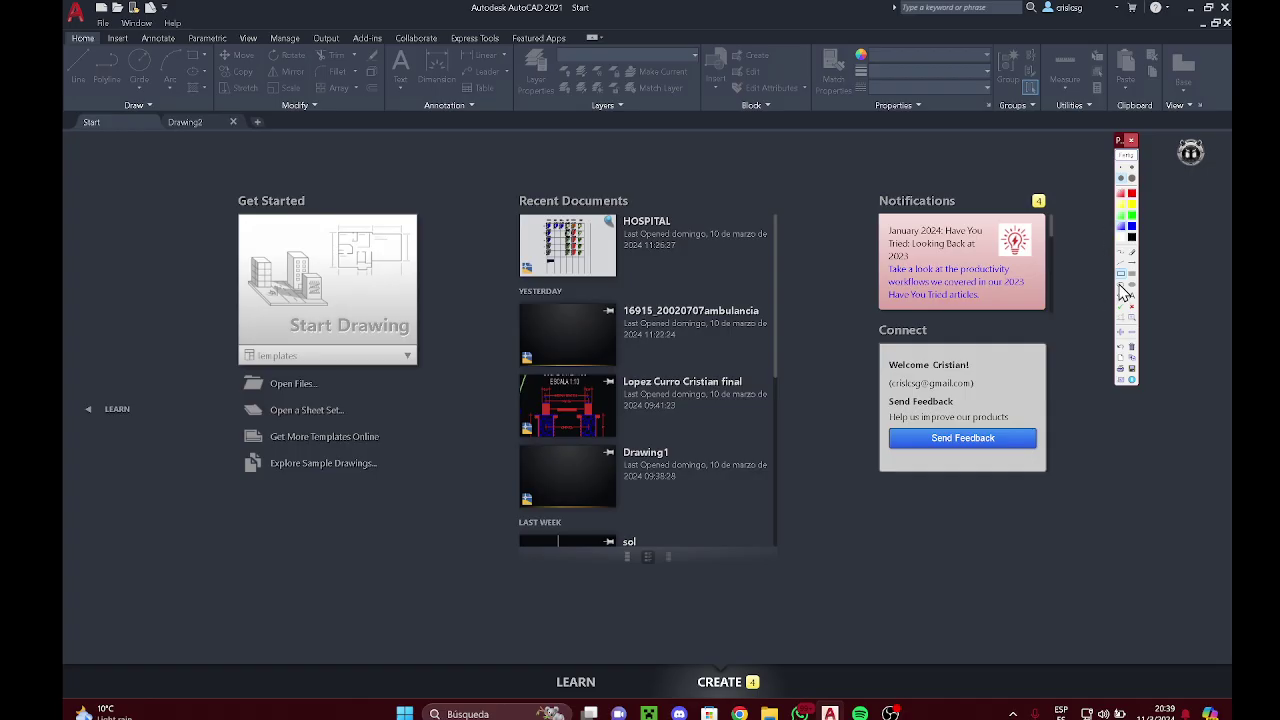
pyautogui.moveTo(851, 311); pyautogui.dragTo(1067, 505)
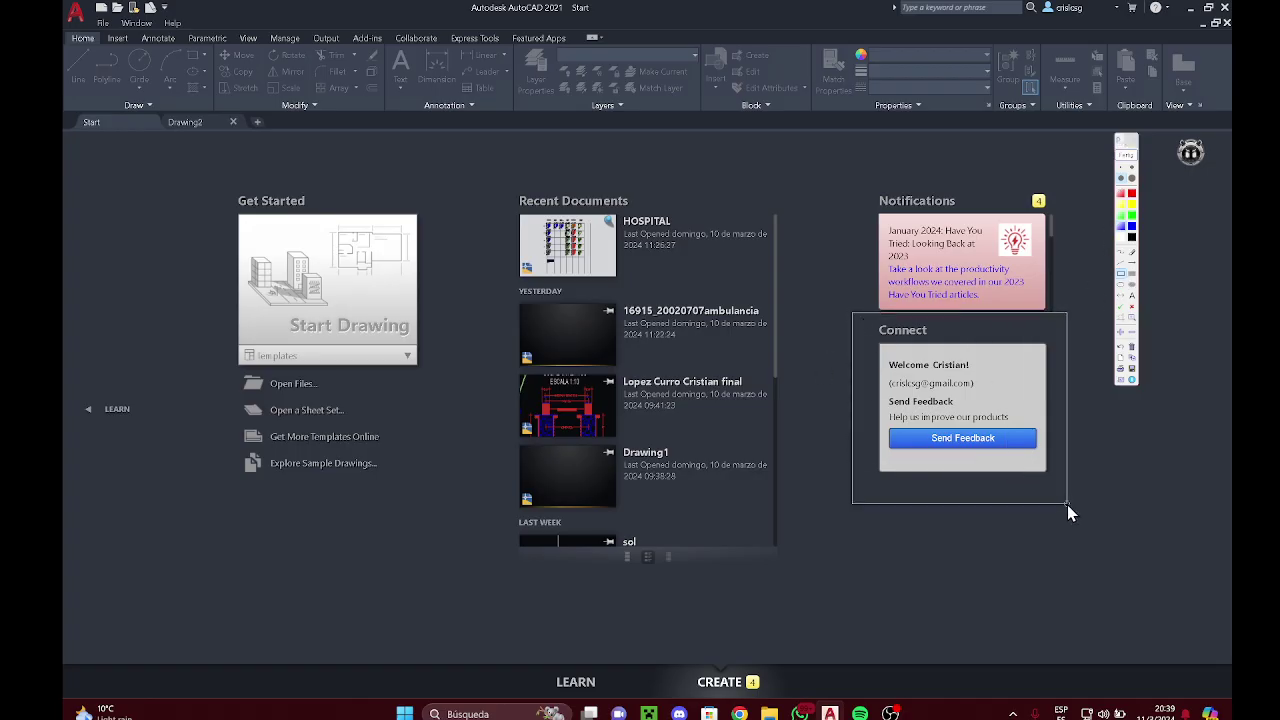
pyautogui.moveTo(986, 398); pyautogui.dragTo(1001, 397)
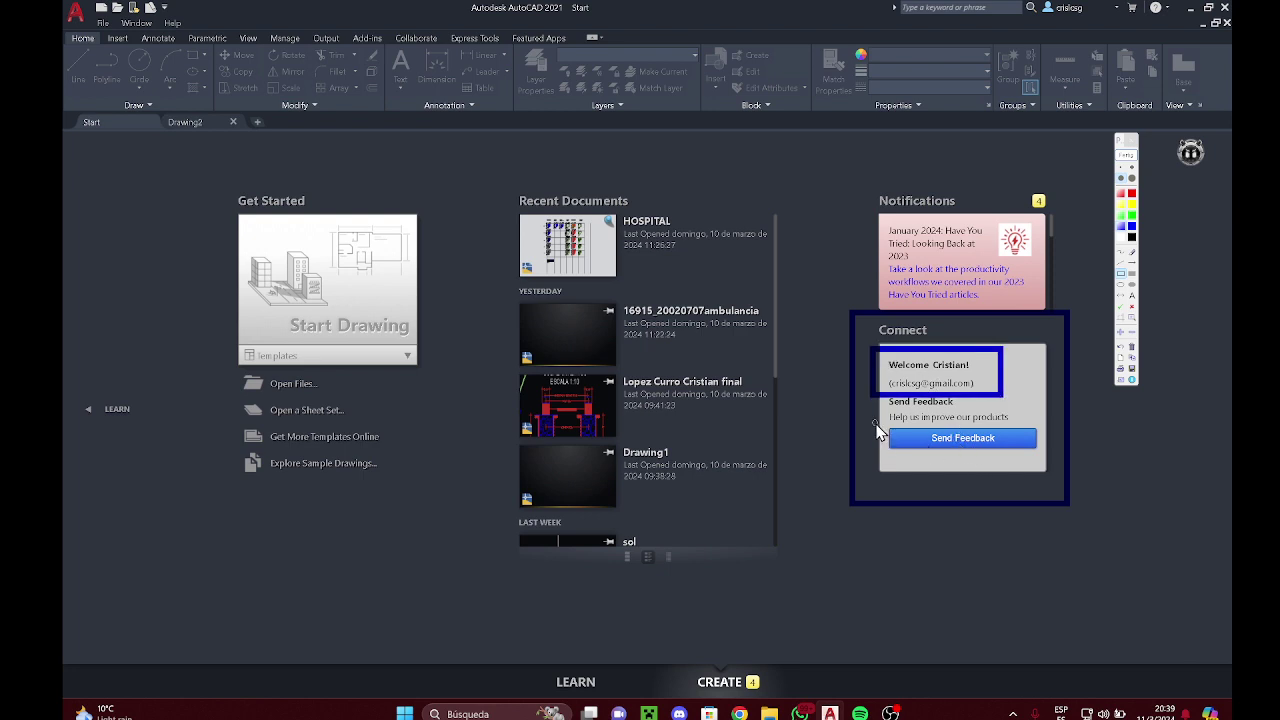
pyautogui.moveTo(884, 422); pyautogui.dragTo(1043, 460)
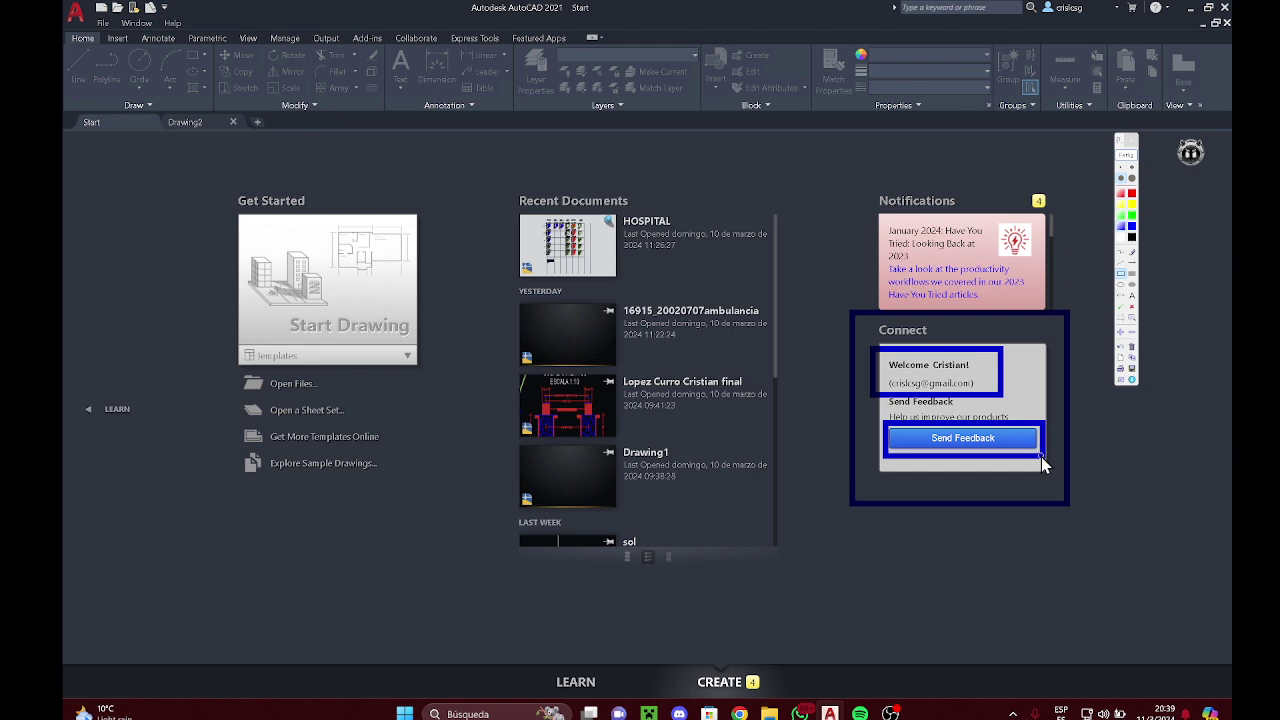
pyautogui.click(1125, 155)
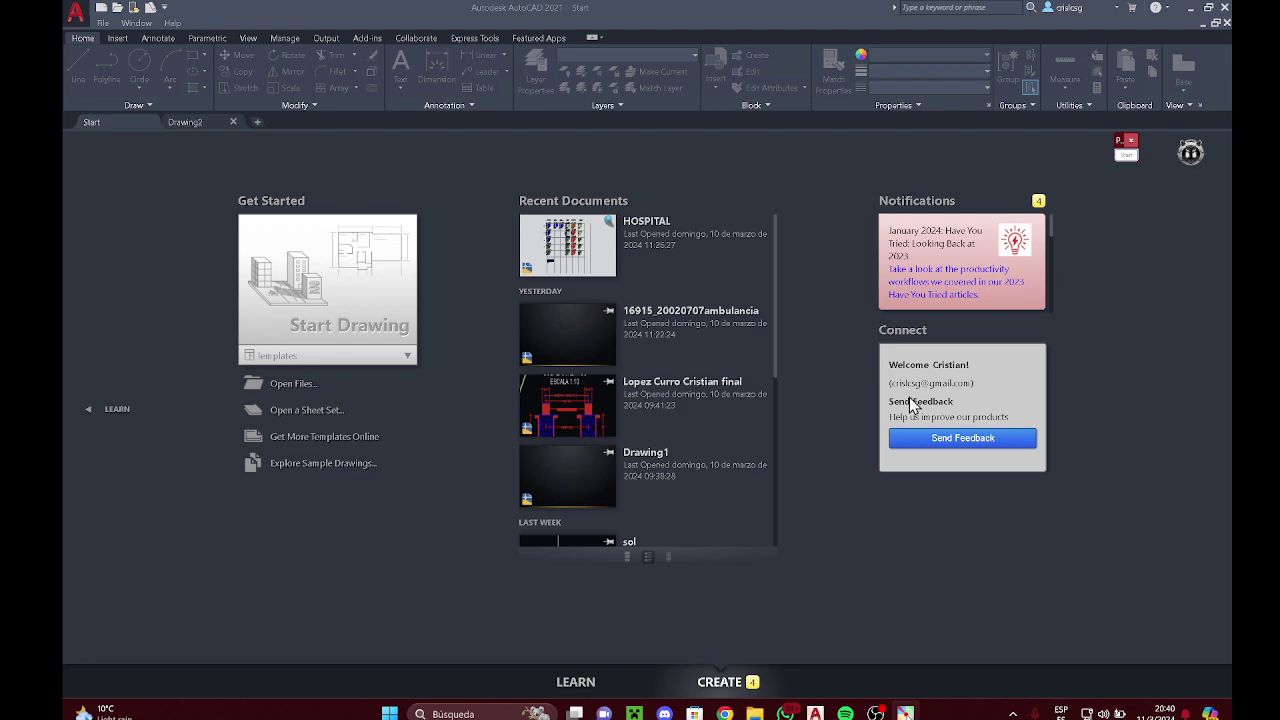
# Step: Go to the Learn page and look through its videos and resources
pyautogui.click(112, 410)
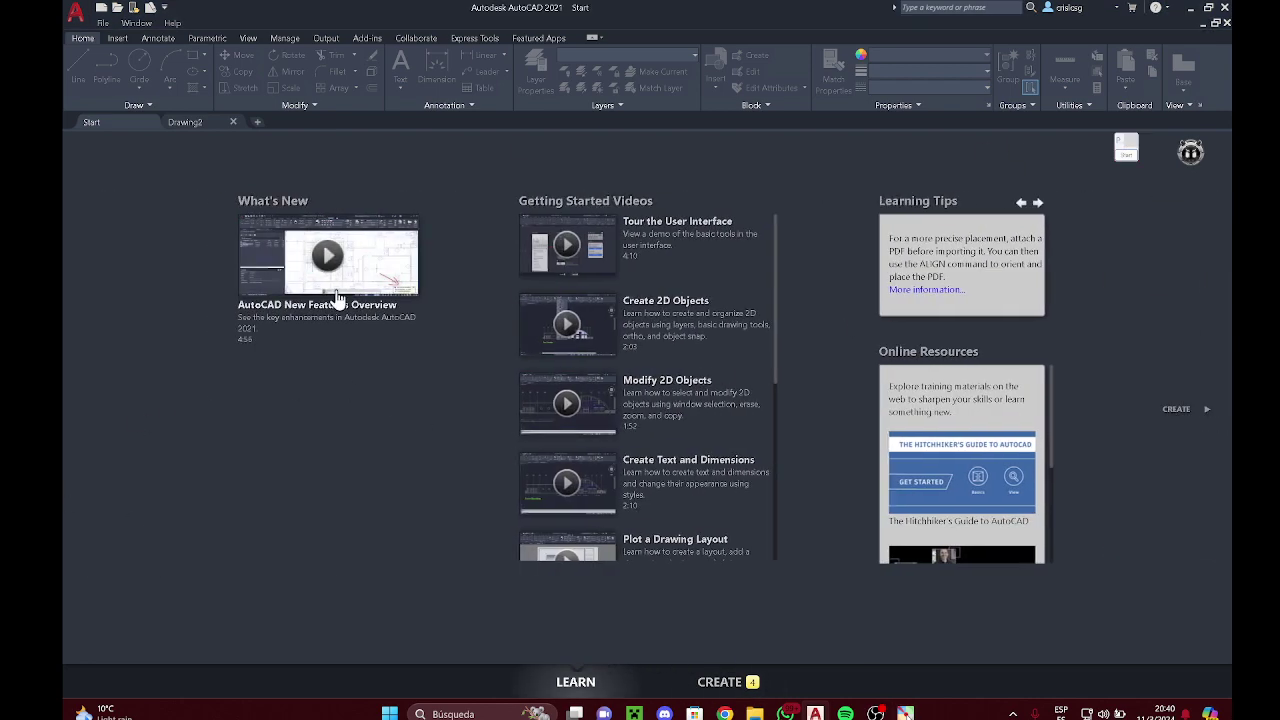
pyautogui.scroll(-3, 660, 332)
pyautogui.scroll(3, 620, 345)
# Step: Outline What's New, Getting Started Videos, and the Learning Tips and Online Resources column with annotation rectangles, and leave annotation mode
pyautogui.click(1127, 152)
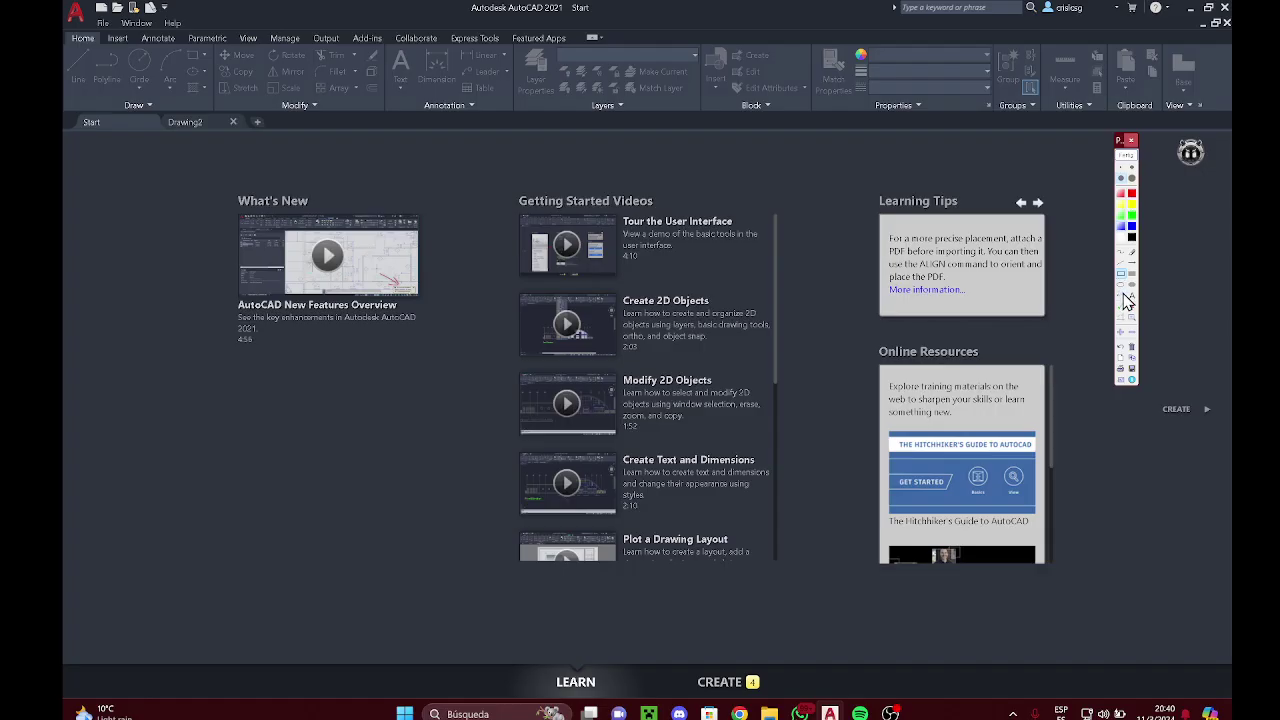
pyautogui.moveTo(203, 183); pyautogui.dragTo(429, 365)
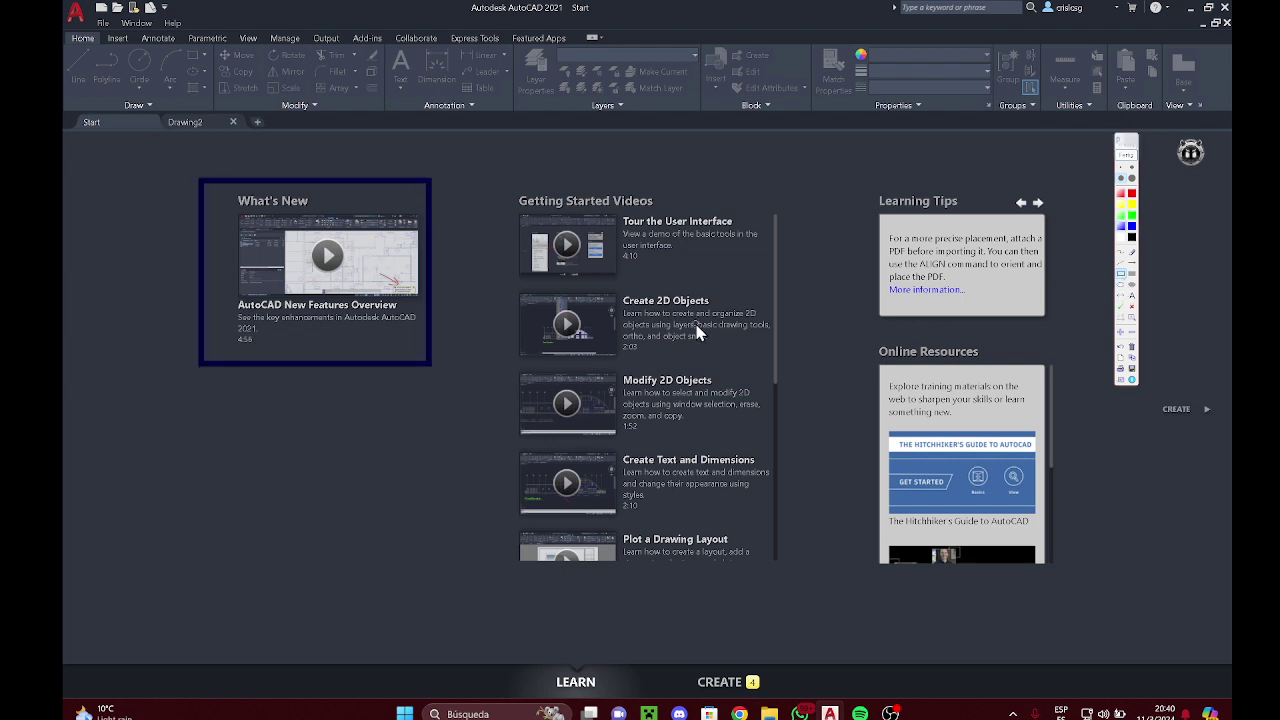
pyautogui.moveTo(481, 173)
pyautogui.mouseDown()
pyautogui.moveTo(702, 457)
pyautogui.moveTo(772, 600)
pyautogui.moveTo(797, 610)
pyautogui.mouseUp()
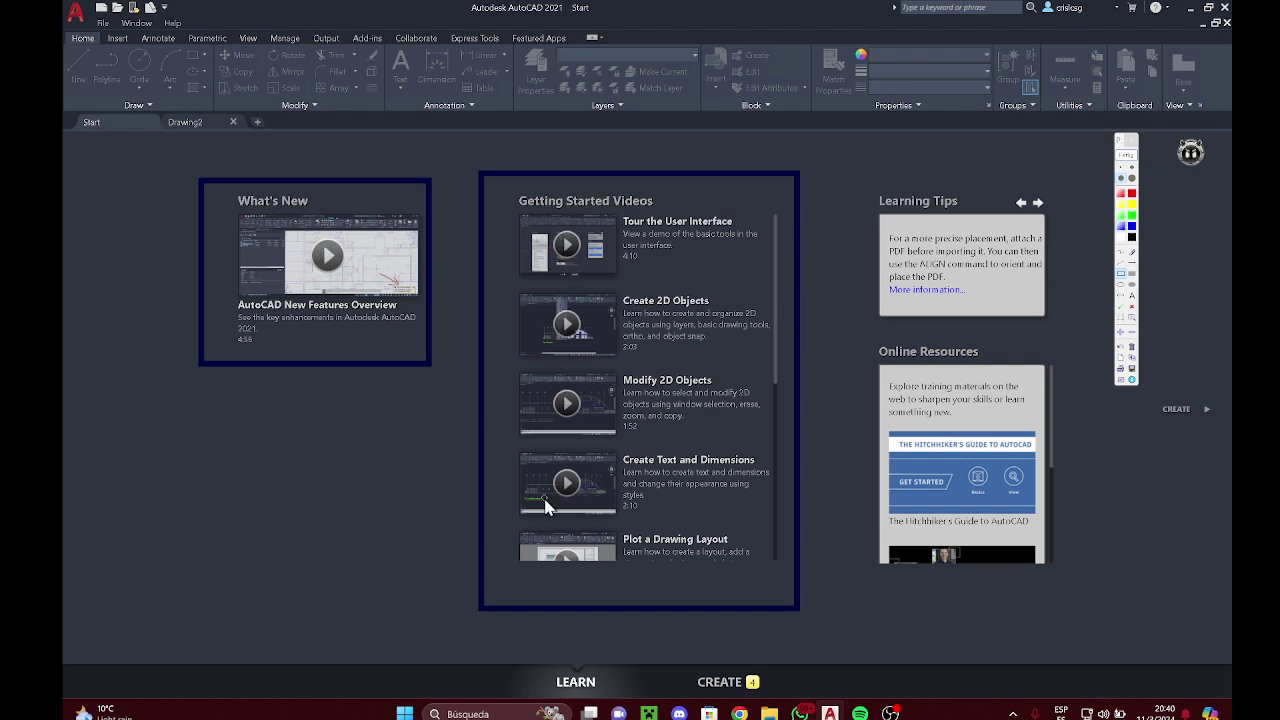
pyautogui.moveTo(826, 186)
pyautogui.mouseDown()
pyautogui.moveTo(1074, 403)
pyautogui.moveTo(1088, 603)
pyautogui.mouseUp()
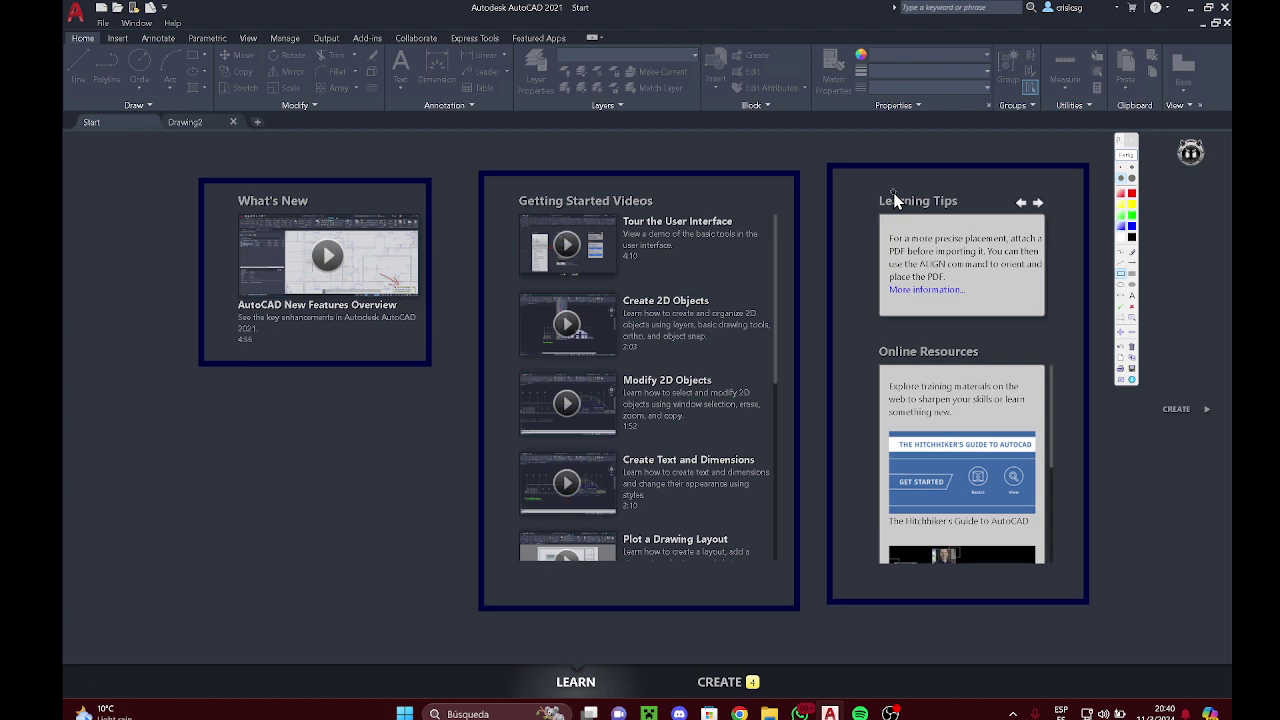
pyautogui.click(1127, 175)
# Step: Look through the Online Resources list on the Learn page, and return to the Create page
pyautogui.scroll(-3, 960, 460)
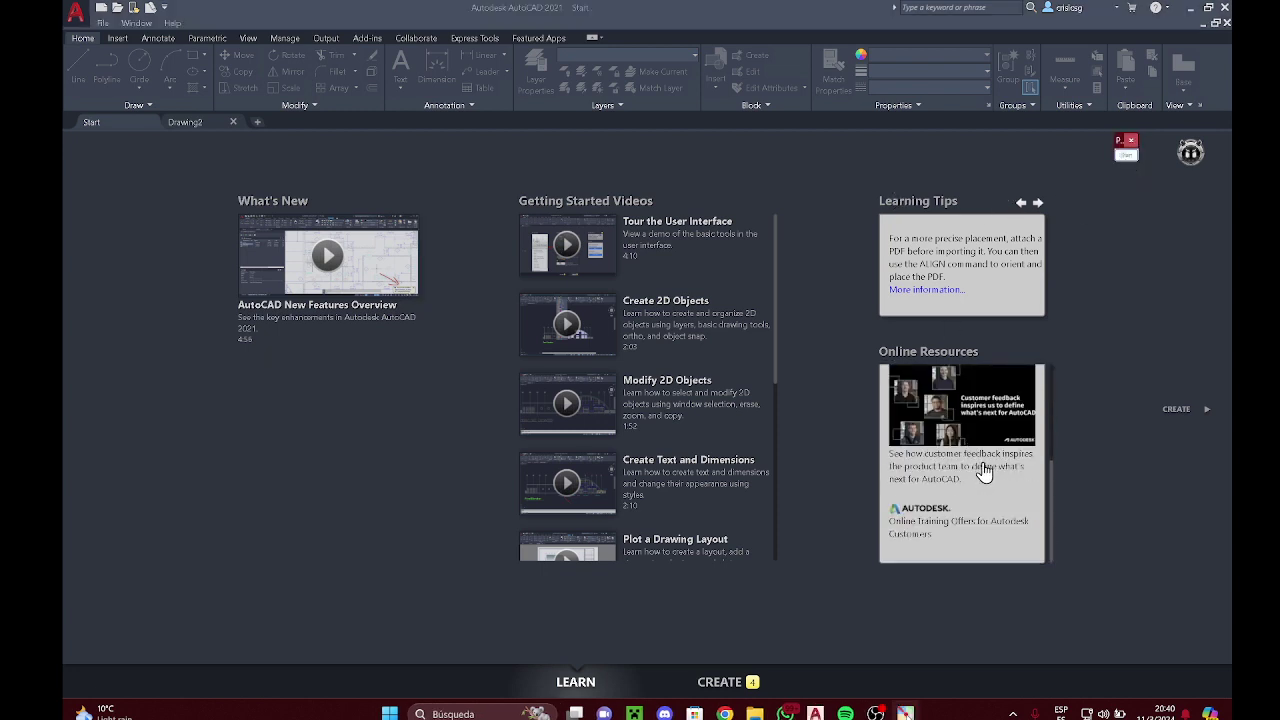
pyautogui.scroll(3, 972, 465)
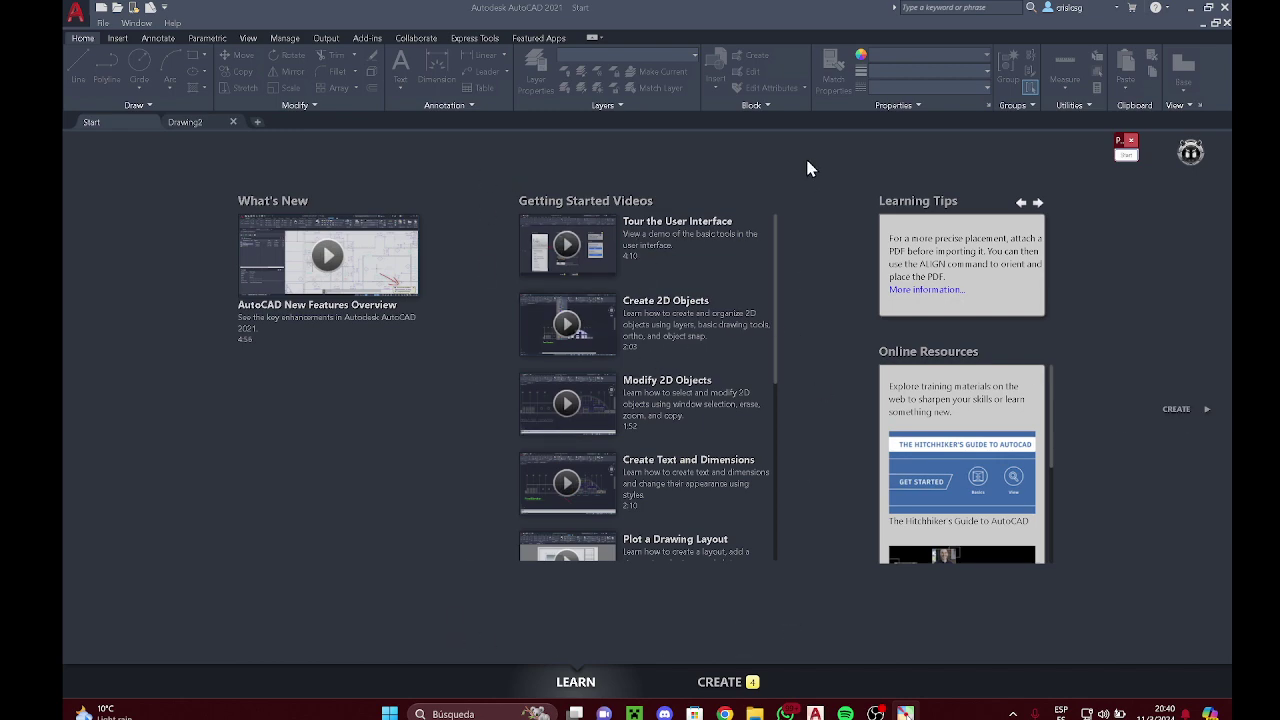
pyautogui.click(1185, 415)
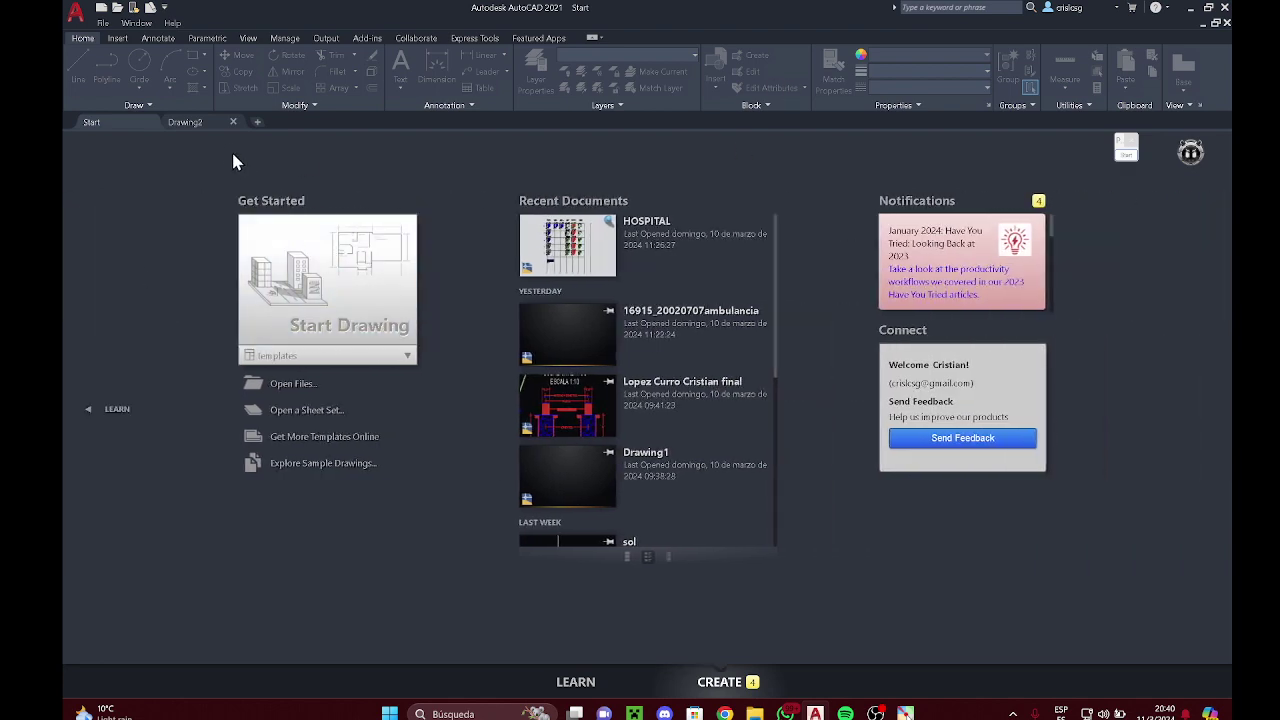
# Step: Switch to the Drawing2 drawing and bring its coordinate origin into view near the middle of the drawing area
pyautogui.click(185, 122)
pyautogui.click(571, 380)
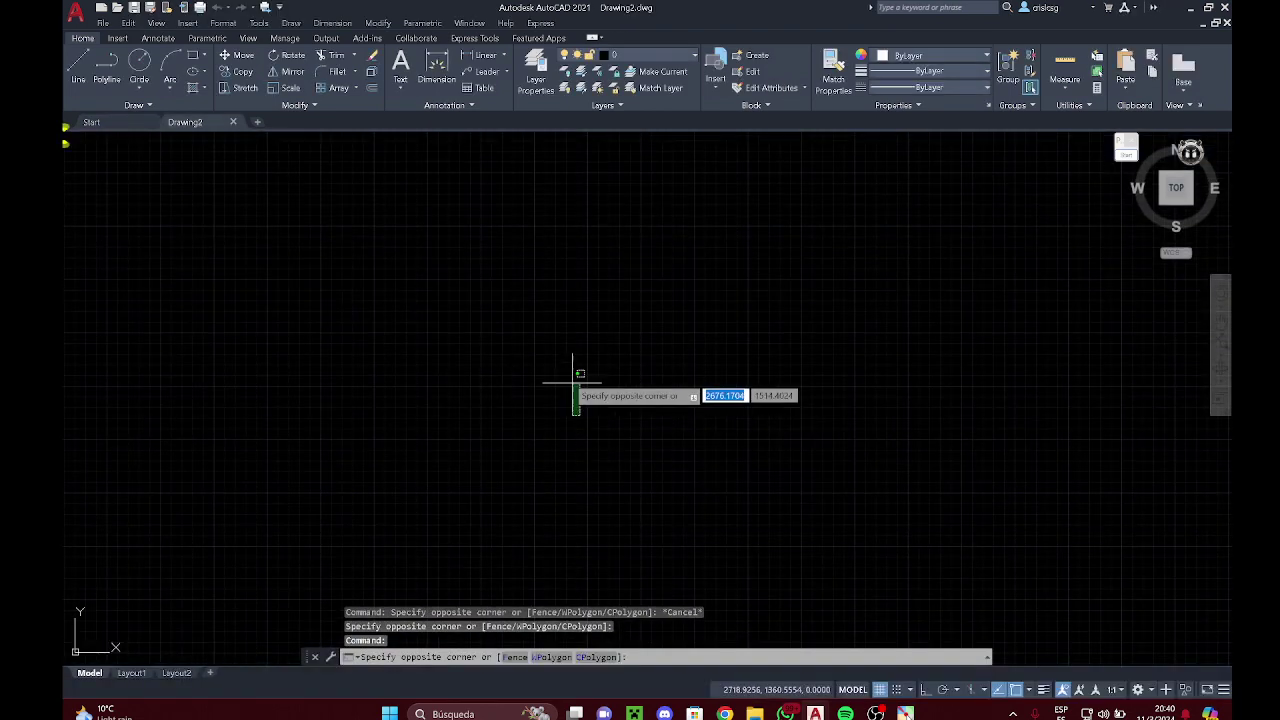
pyautogui.scroll(5, 489, 306)
pyautogui.moveTo(489, 306); pyautogui.dragTo(689, 251, button='middle')
pyautogui.scroll(-8, 557, 406)
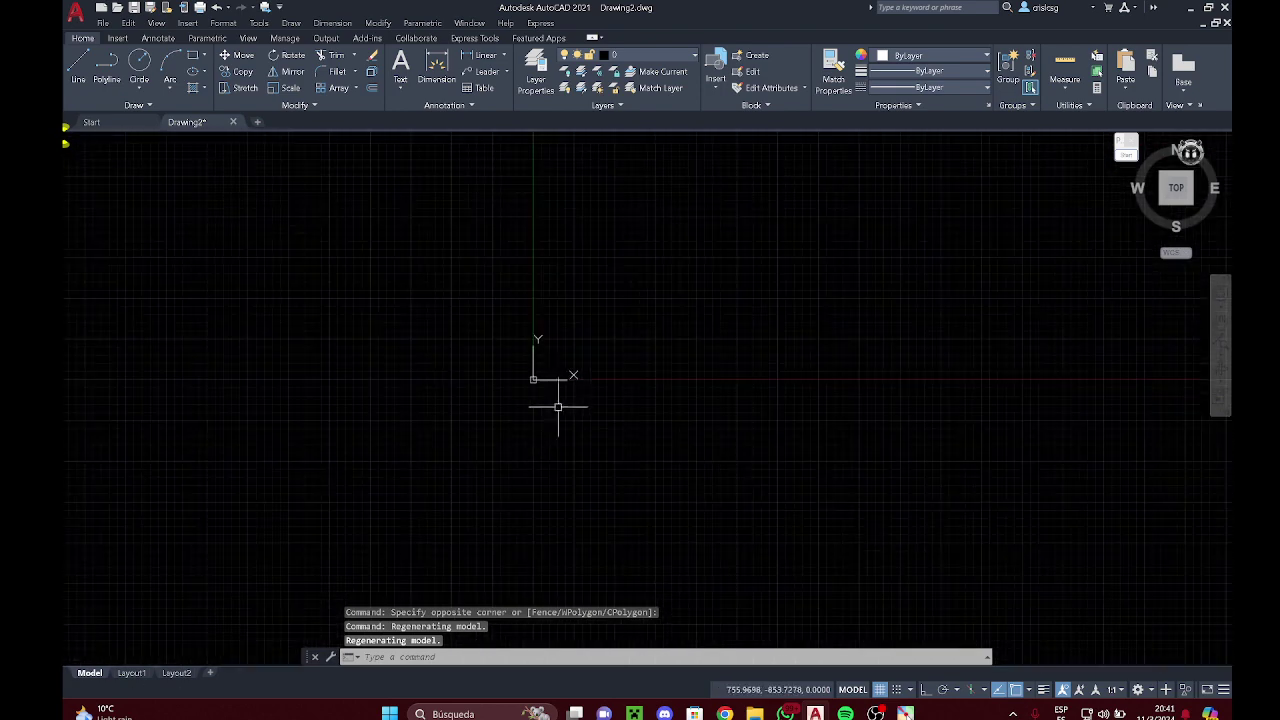
pyautogui.scroll(6, 559, 373)
pyautogui.scroll(-2, 597, 400)
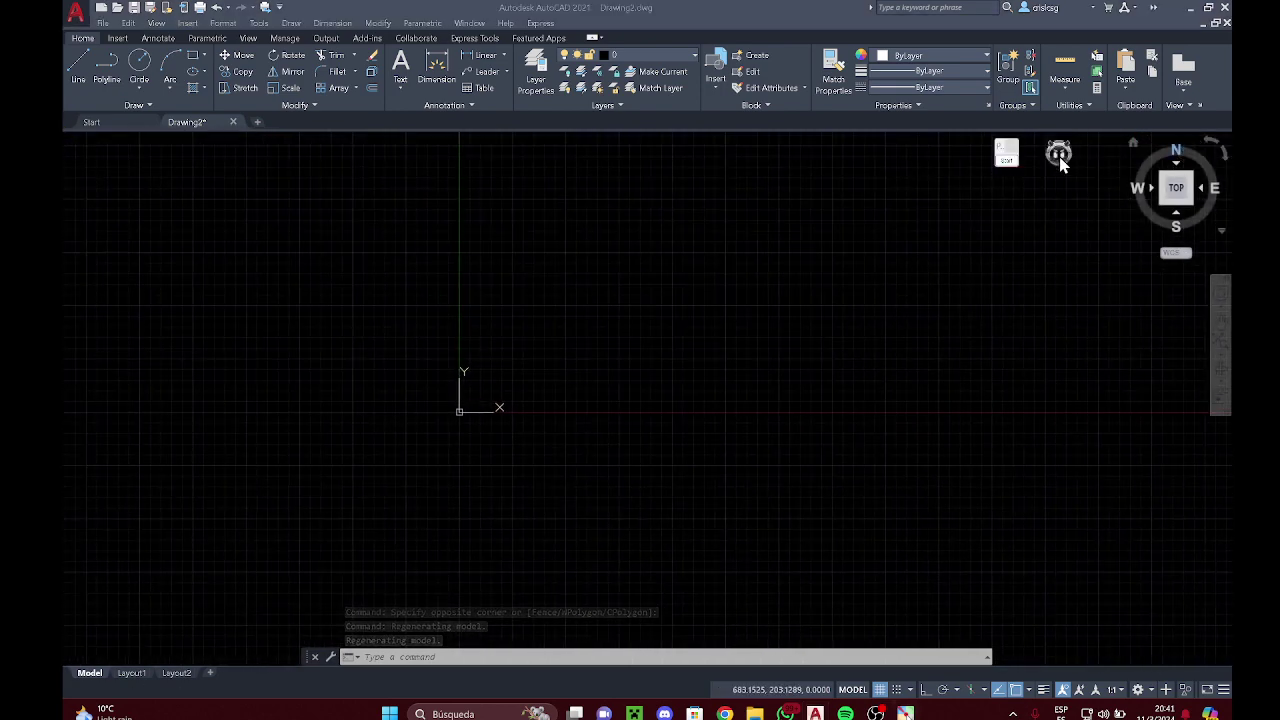
# Step: Select the UCS icon at the origin of Drawing2 to point it out
pyautogui.click(500, 416)
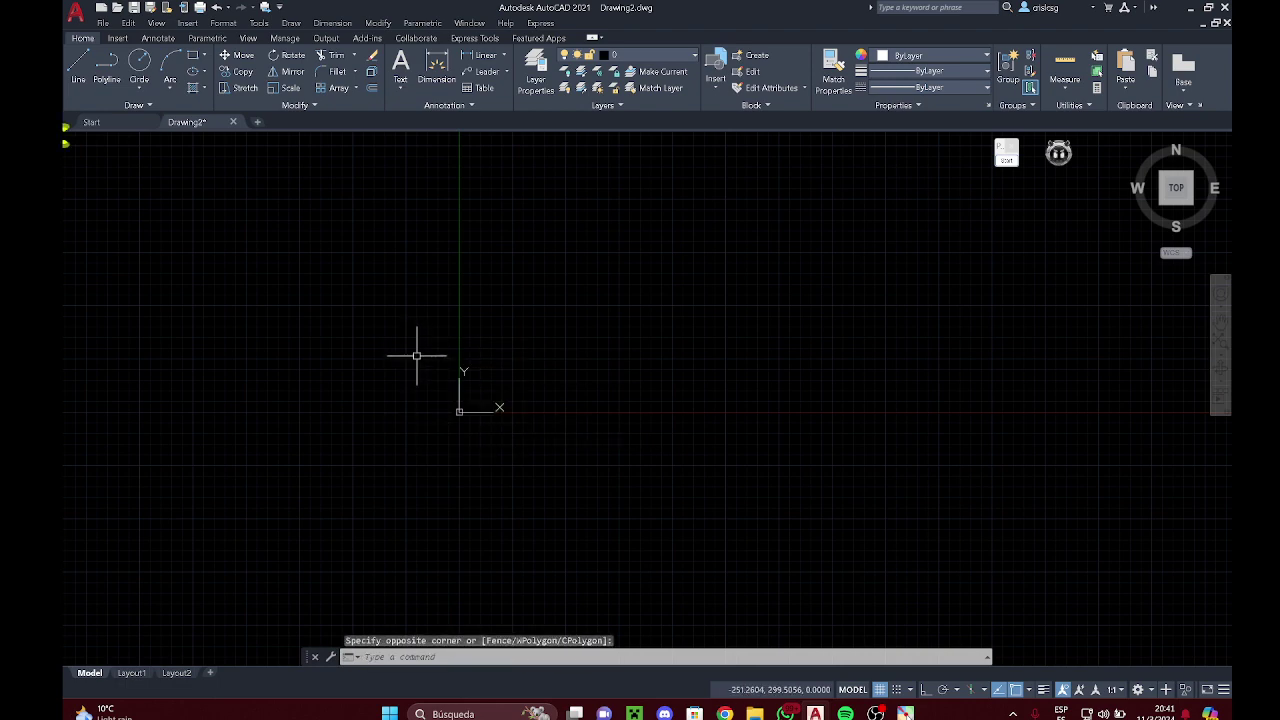
pyautogui.click(366, 317)
pyautogui.click(604, 469)
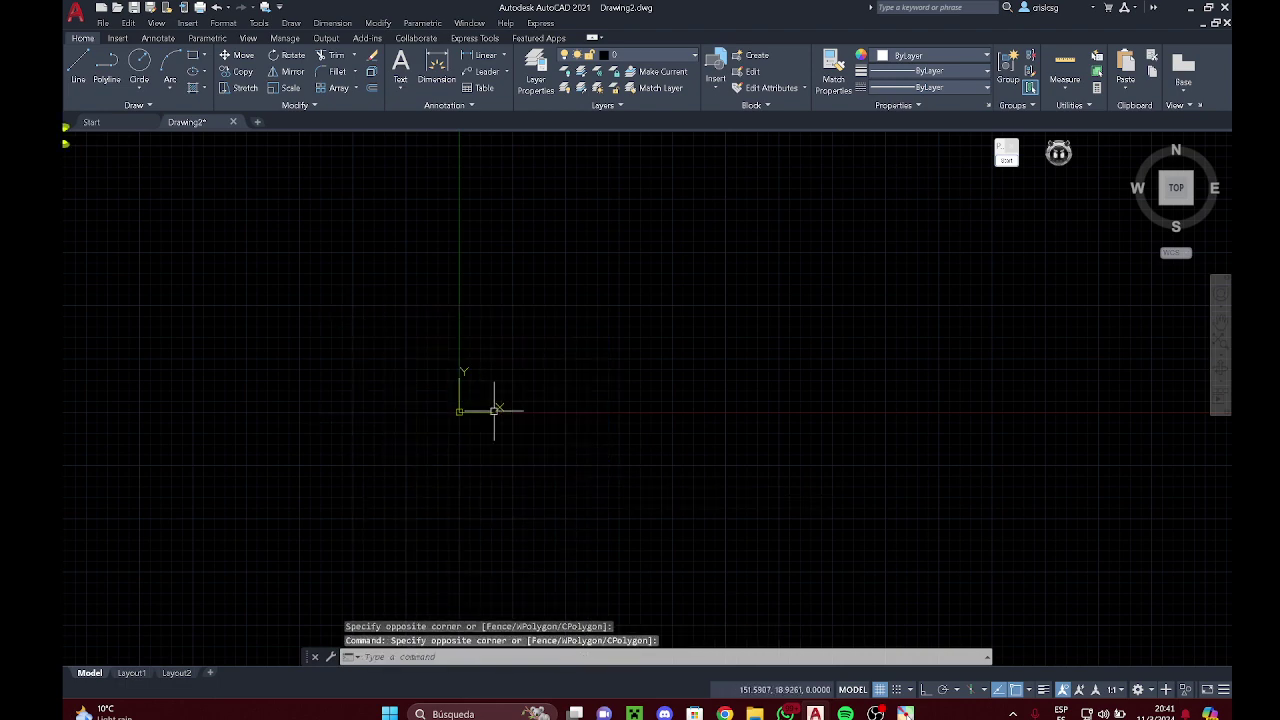
pyautogui.press('Escape')
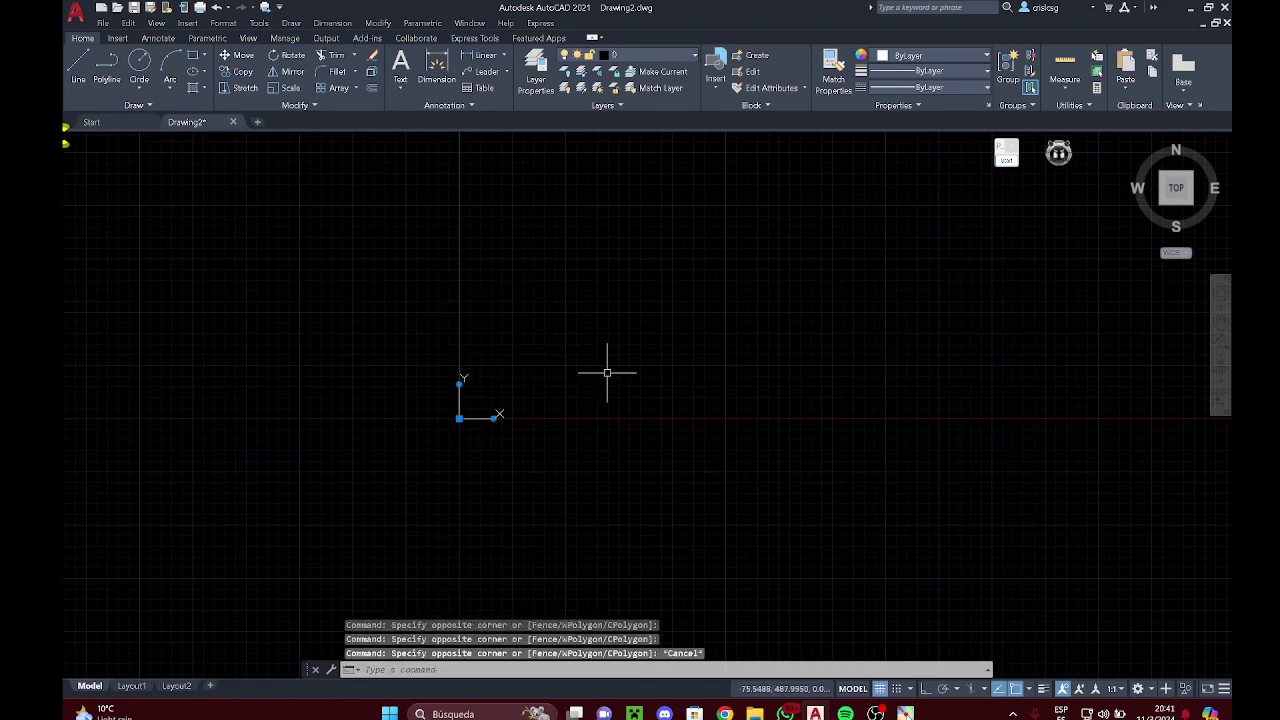
pyautogui.press('Escape')
pyautogui.moveTo(611, 357); pyautogui.dragTo(582, 338, button='middle')
pyautogui.press('Escape')
pyautogui.click(562, 331)
pyautogui.click(544, 320)
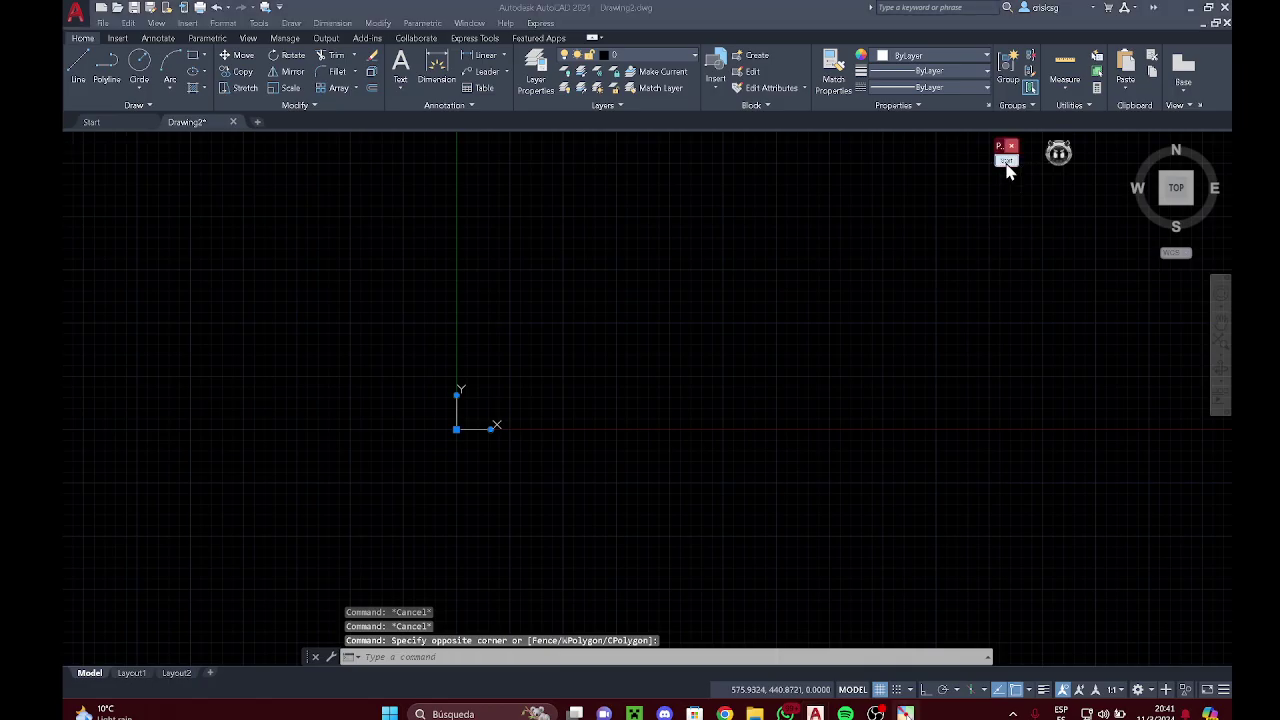
# Step: Outline the title and menu bar area and the row of ribbon tabs with yellow annotation rectangles, and leave annotation mode
pyautogui.click(1007, 162)
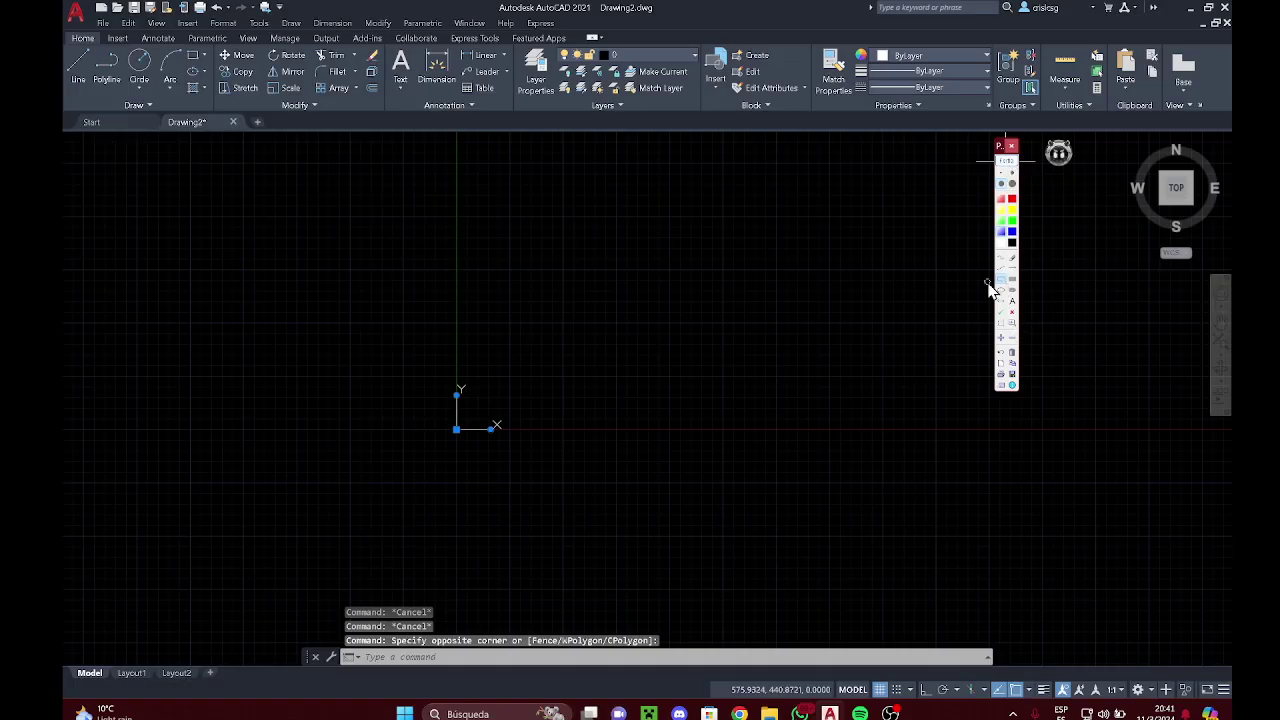
pyautogui.moveTo(64, 3)
pyautogui.mouseDown()
pyautogui.moveTo(718, 110)
pyautogui.moveTo(1229, 44)
pyautogui.mouseUp()
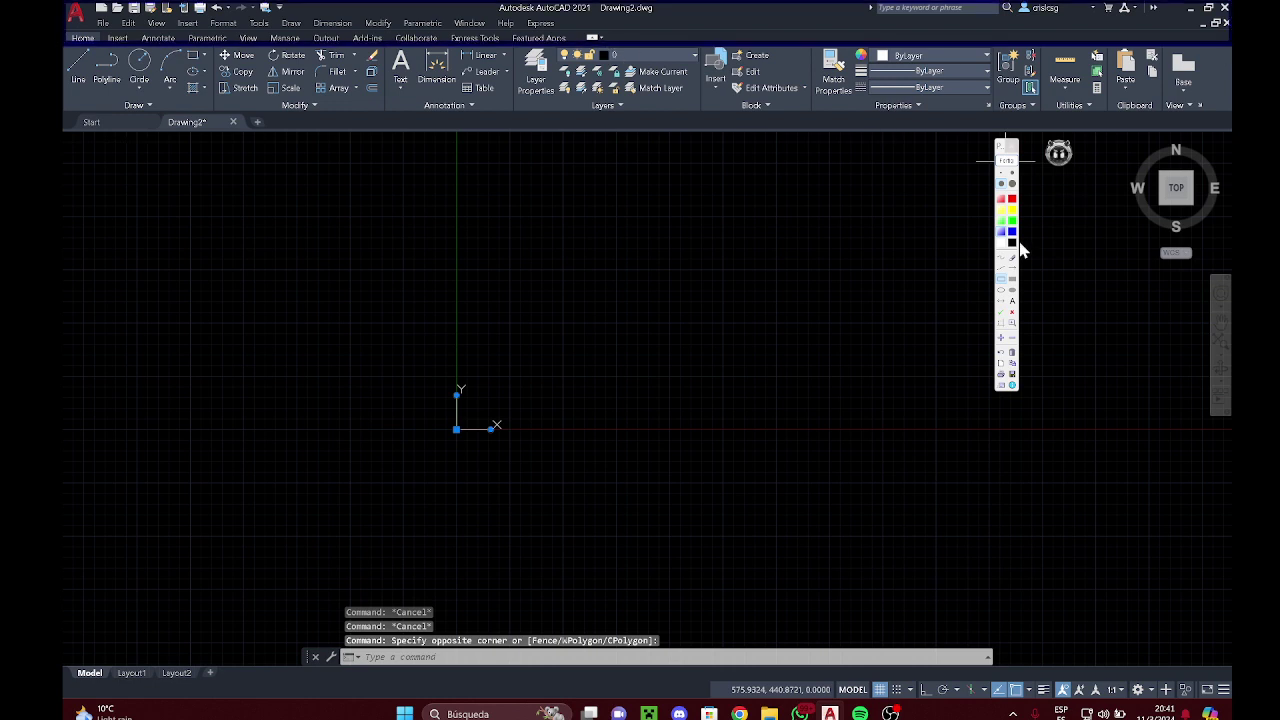
pyautogui.moveTo(65, 5); pyautogui.dragTo(1230, 46)
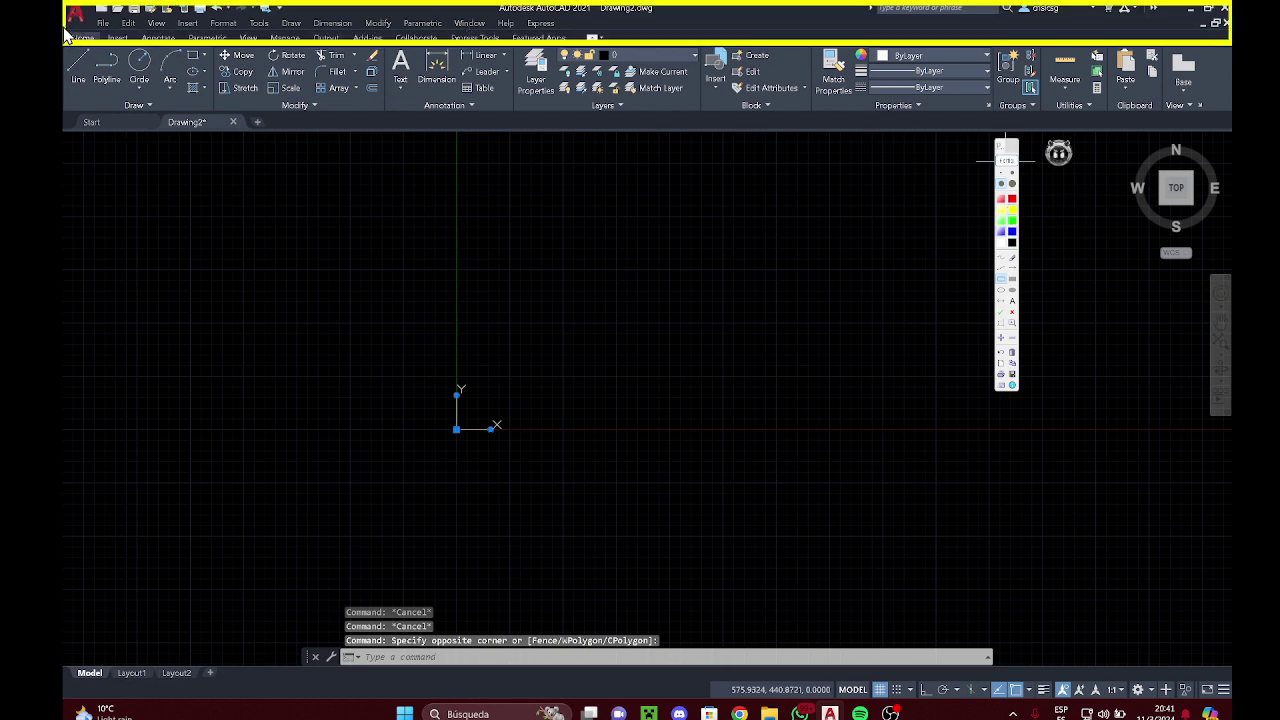
pyautogui.moveTo(64, 35); pyautogui.dragTo(724, 47)
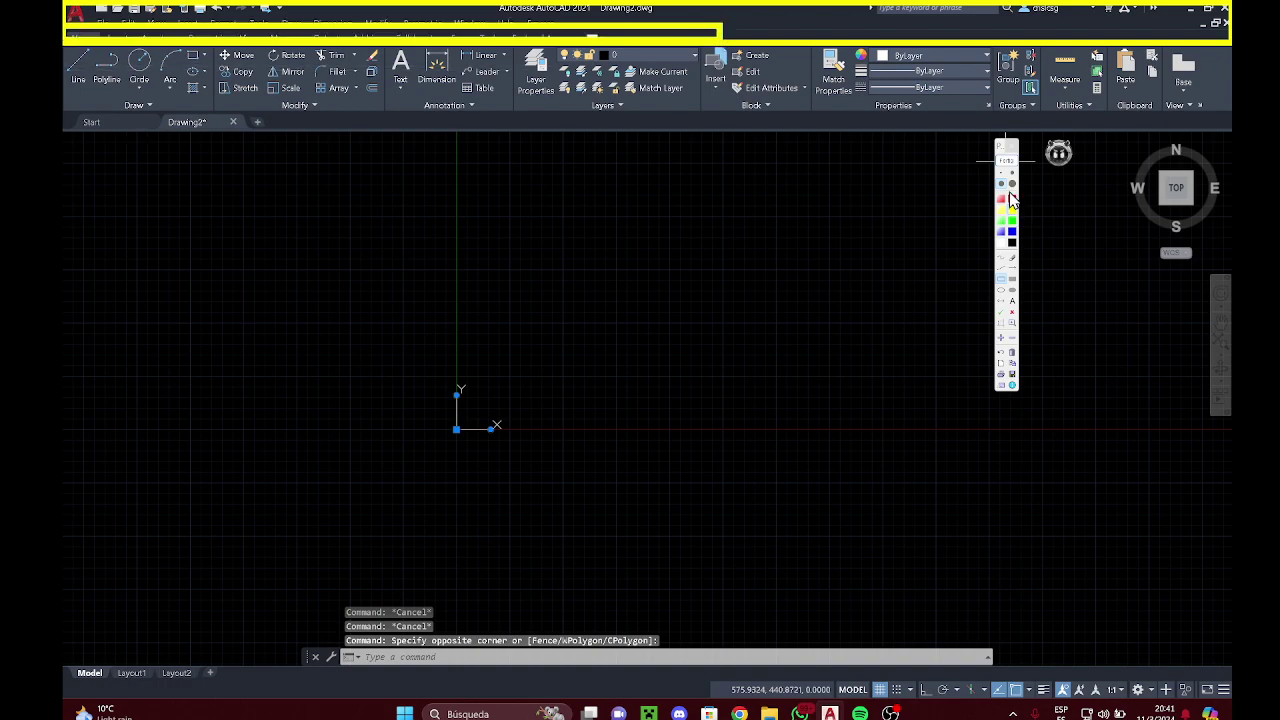
pyautogui.click(1005, 168)
# Step: Outline the Draw, Modify, Annotation, Layers and Block ribbon panels with separate yellow annotation rectangles, and leave annotation mode
pyautogui.click(1005, 170)
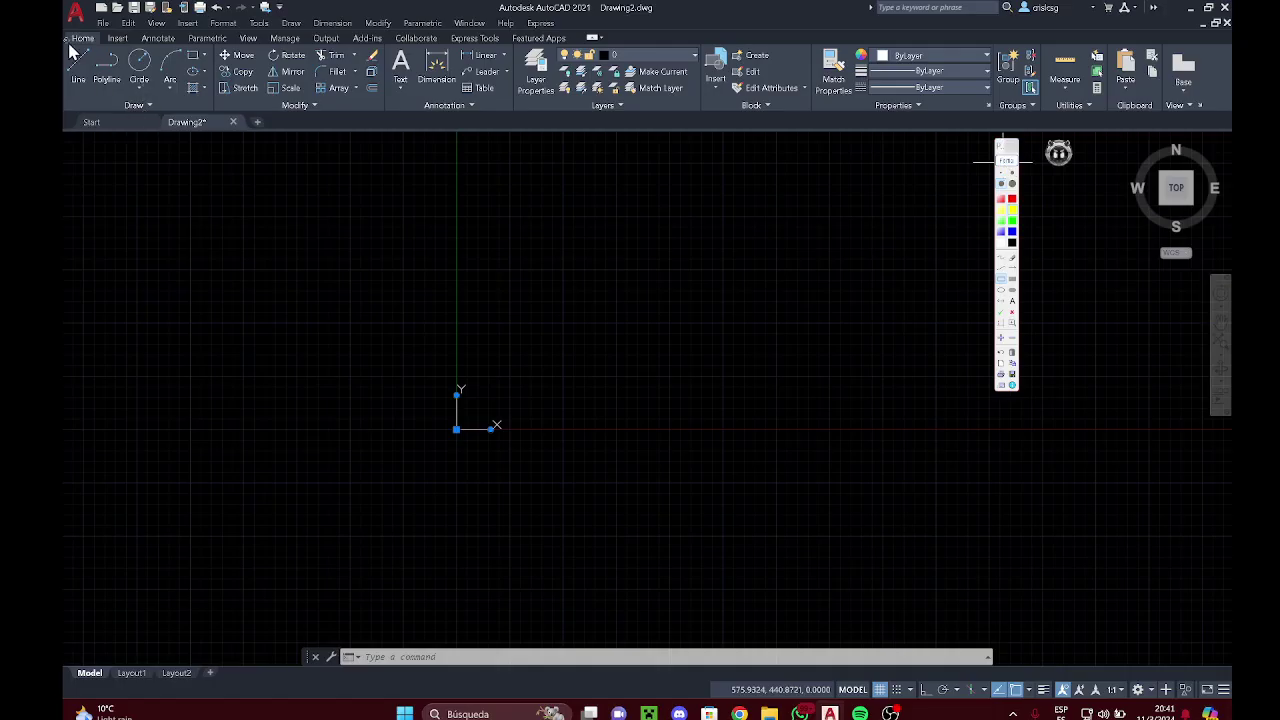
pyautogui.moveTo(64, 38)
pyautogui.mouseDown()
pyautogui.moveTo(291, 126)
pyautogui.moveTo(1080, 133)
pyautogui.moveTo(213, 122)
pyautogui.mouseUp()
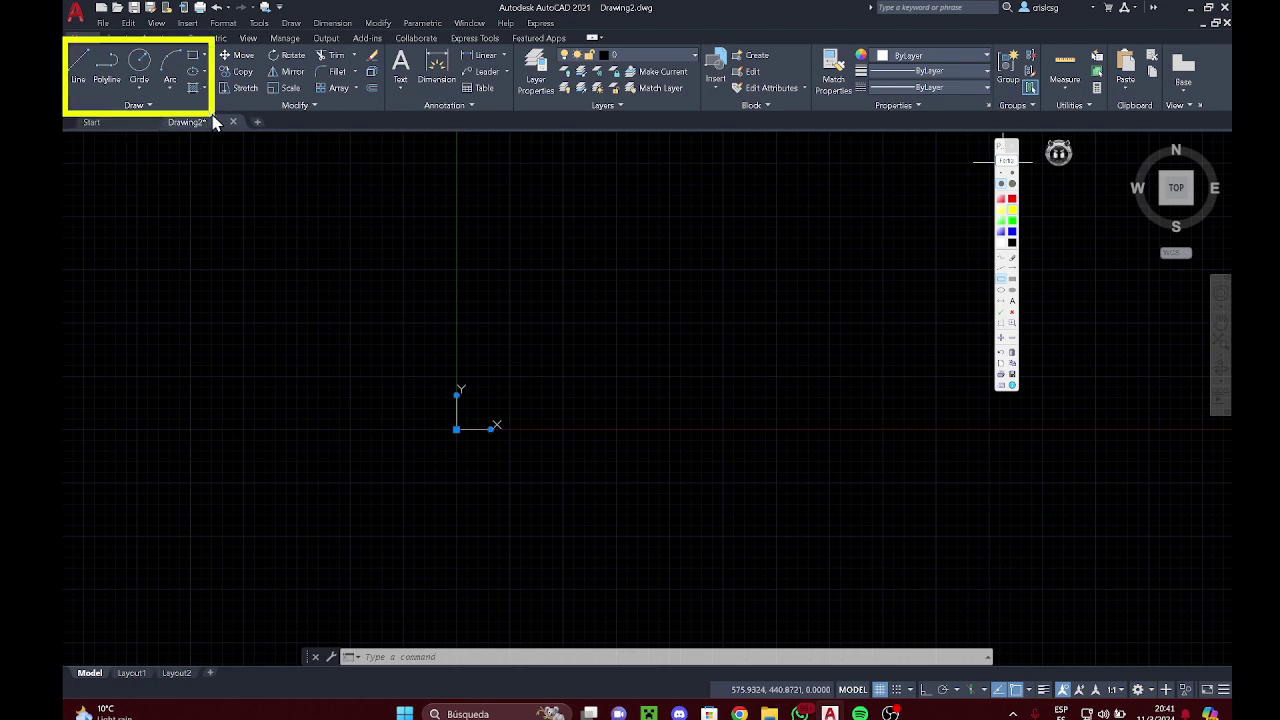
pyautogui.moveTo(216, 42)
pyautogui.mouseDown()
pyautogui.moveTo(378, 128)
pyautogui.moveTo(386, 116)
pyautogui.mouseUp()
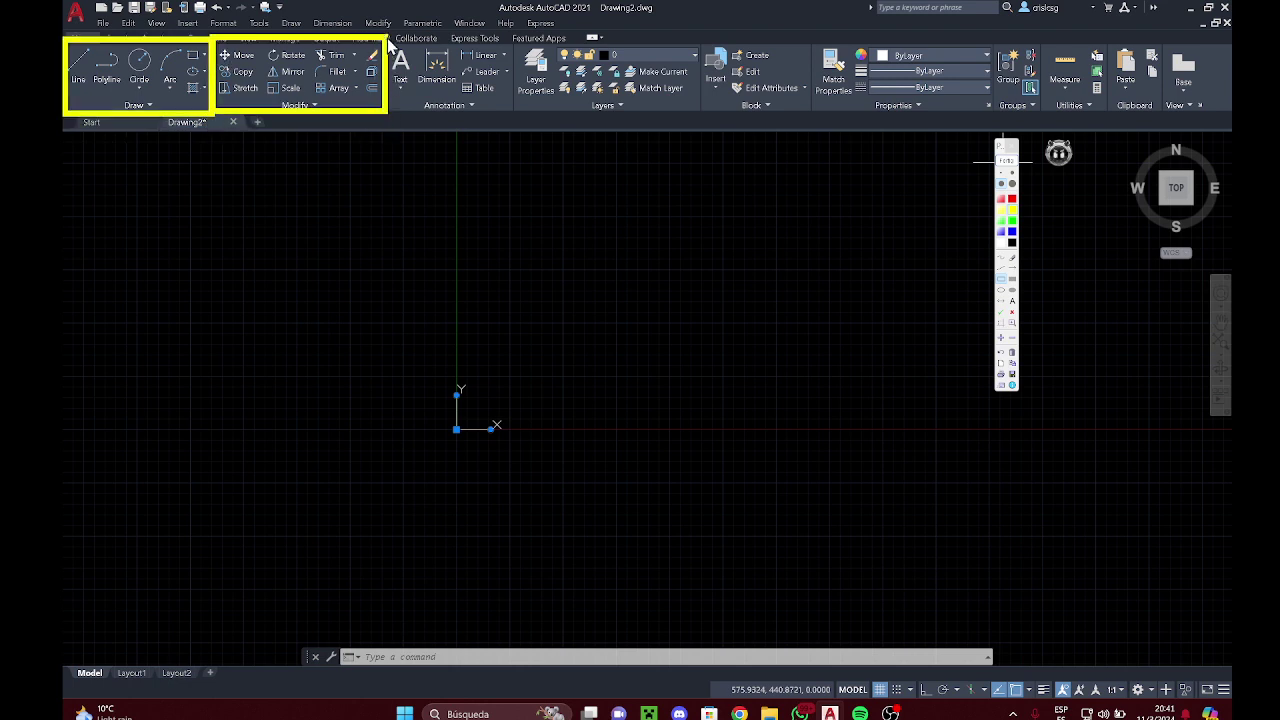
pyautogui.moveTo(387, 38)
pyautogui.mouseDown()
pyautogui.moveTo(494, 126)
pyautogui.moveTo(518, 114)
pyautogui.mouseUp()
pyautogui.moveTo(513, 35); pyautogui.dragTo(699, 111)
pyautogui.moveTo(702, 32)
pyautogui.mouseDown()
pyautogui.moveTo(789, 117)
pyautogui.moveTo(812, 112)
pyautogui.mouseUp()
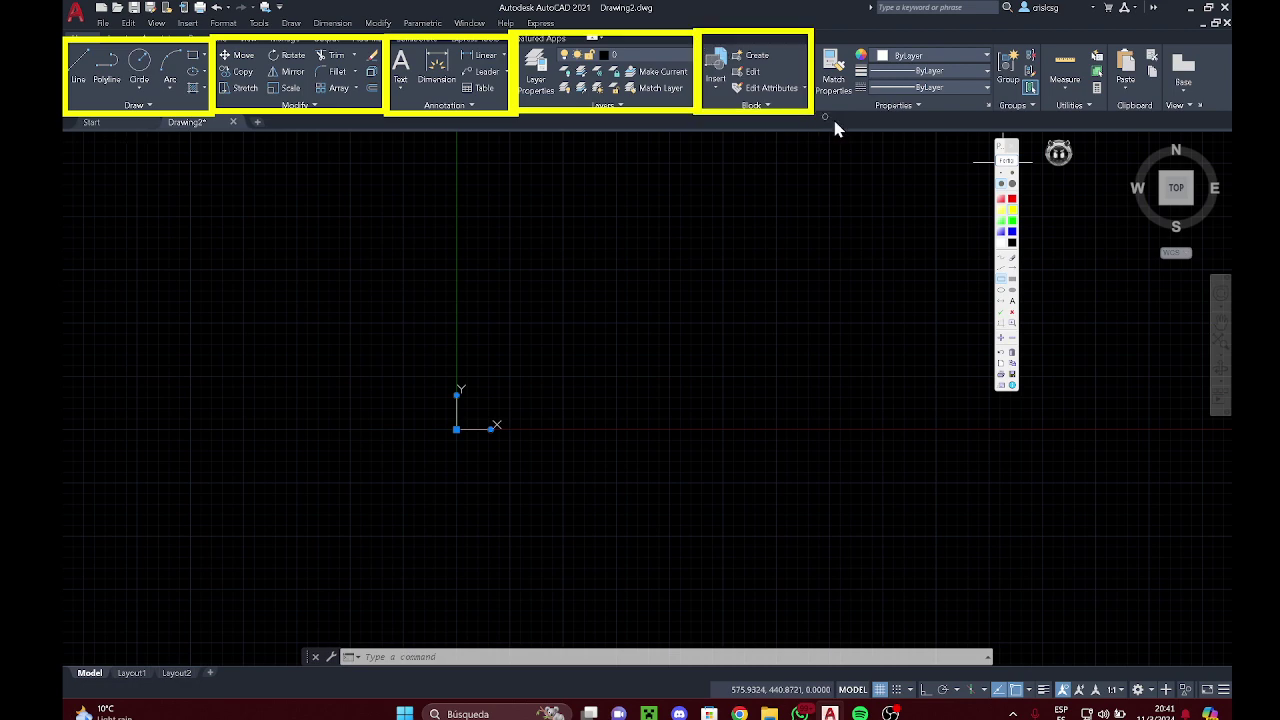
pyautogui.click(1007, 161)
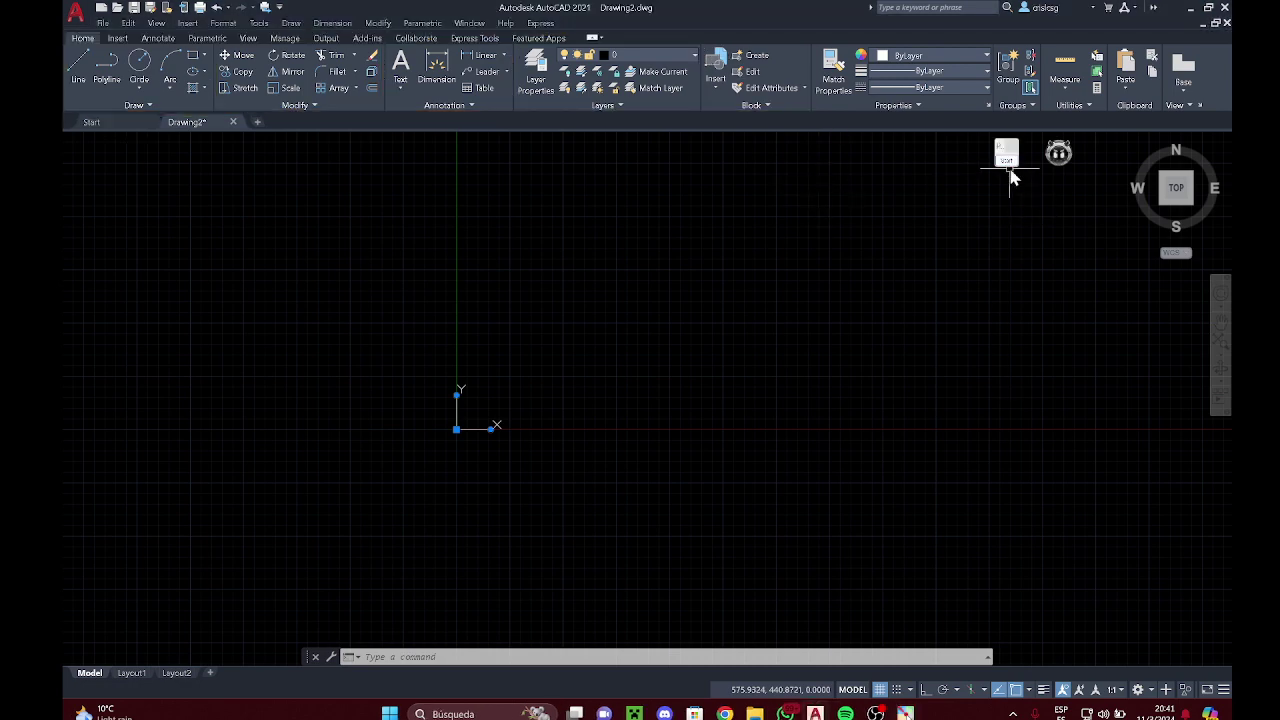
# Step: Outline the whole drawing area with a yellow annotation rectangle, and leave annotation mode
pyautogui.click(1008, 162)
pyautogui.moveTo(69, 144)
pyautogui.mouseDown()
pyautogui.moveTo(1031, 620)
pyautogui.moveTo(1207, 651)
pyautogui.mouseUp()
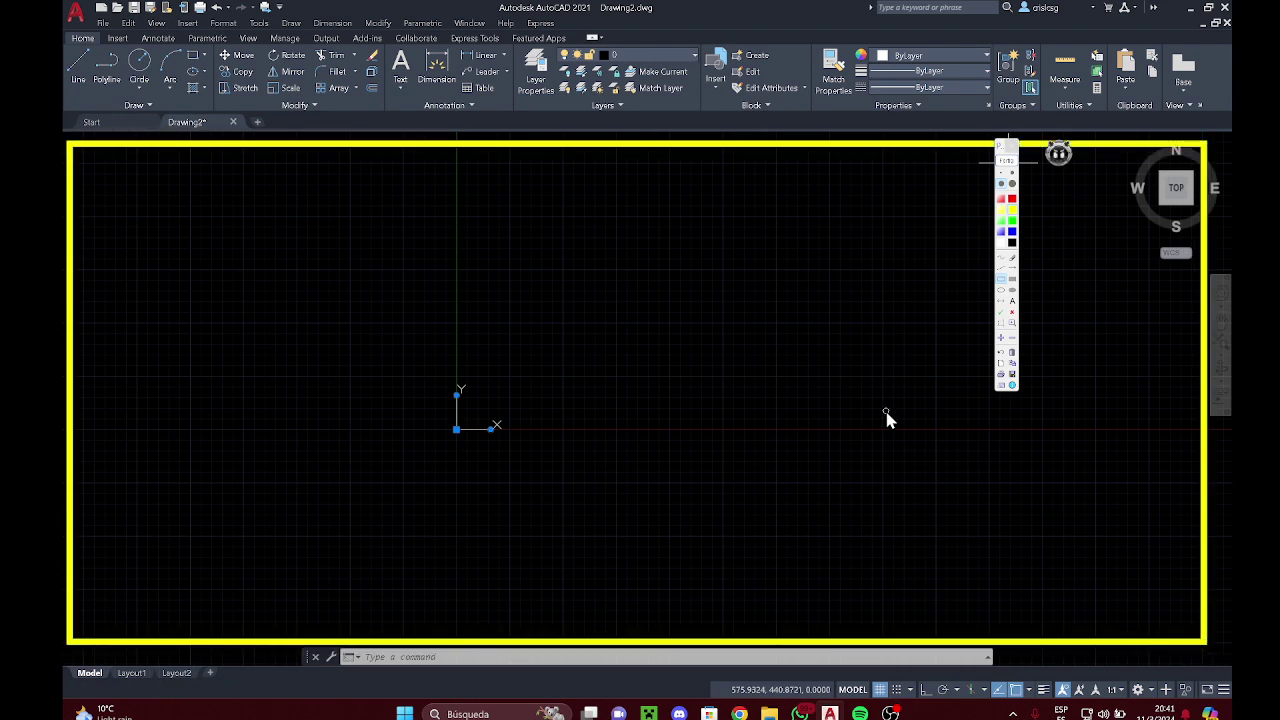
pyautogui.click(1006, 166)
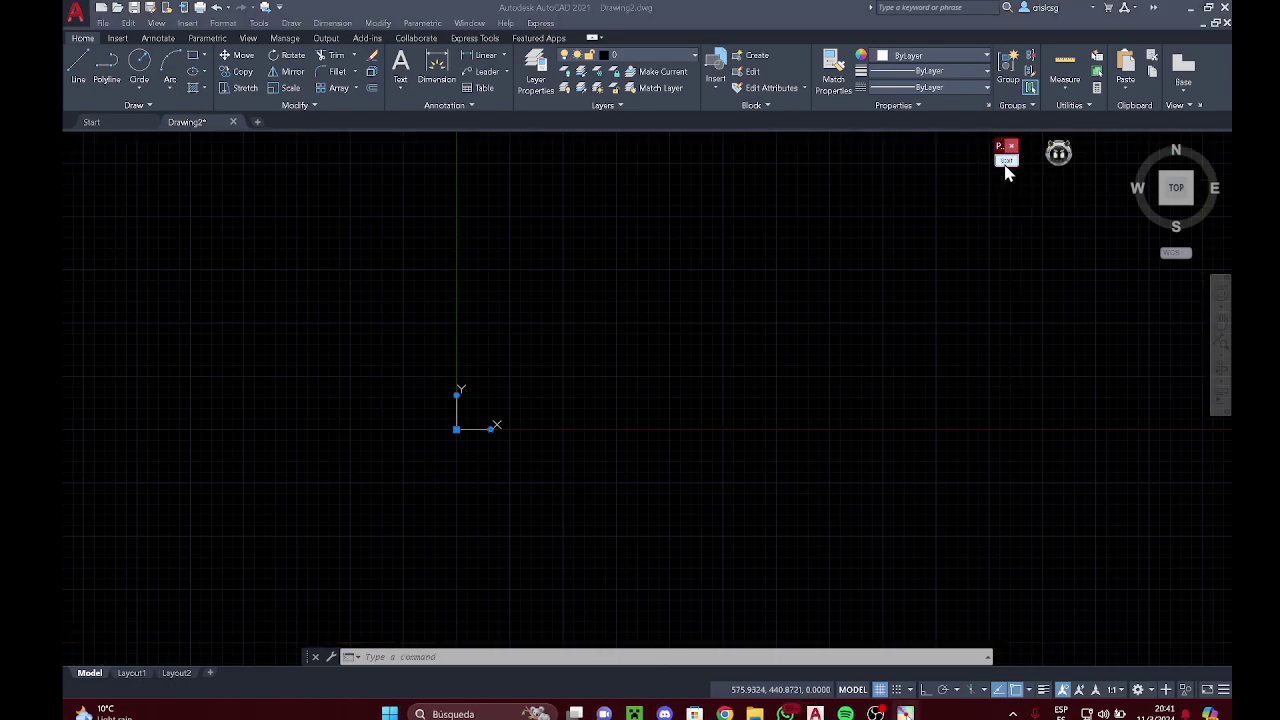
# Step: Outline the status bar and the command line with separate yellow annotation rectangles, and leave annotation mode
pyautogui.moveTo(68, 678)
pyautogui.mouseDown()
pyautogui.moveTo(1150, 705)
pyautogui.moveTo(1133, 705)
pyautogui.mouseUp()
pyautogui.moveTo(306, 654)
pyautogui.mouseDown()
pyautogui.moveTo(1123, 680)
pyautogui.moveTo(1003, 657)
pyautogui.moveTo(1002, 668)
pyautogui.mouseUp()
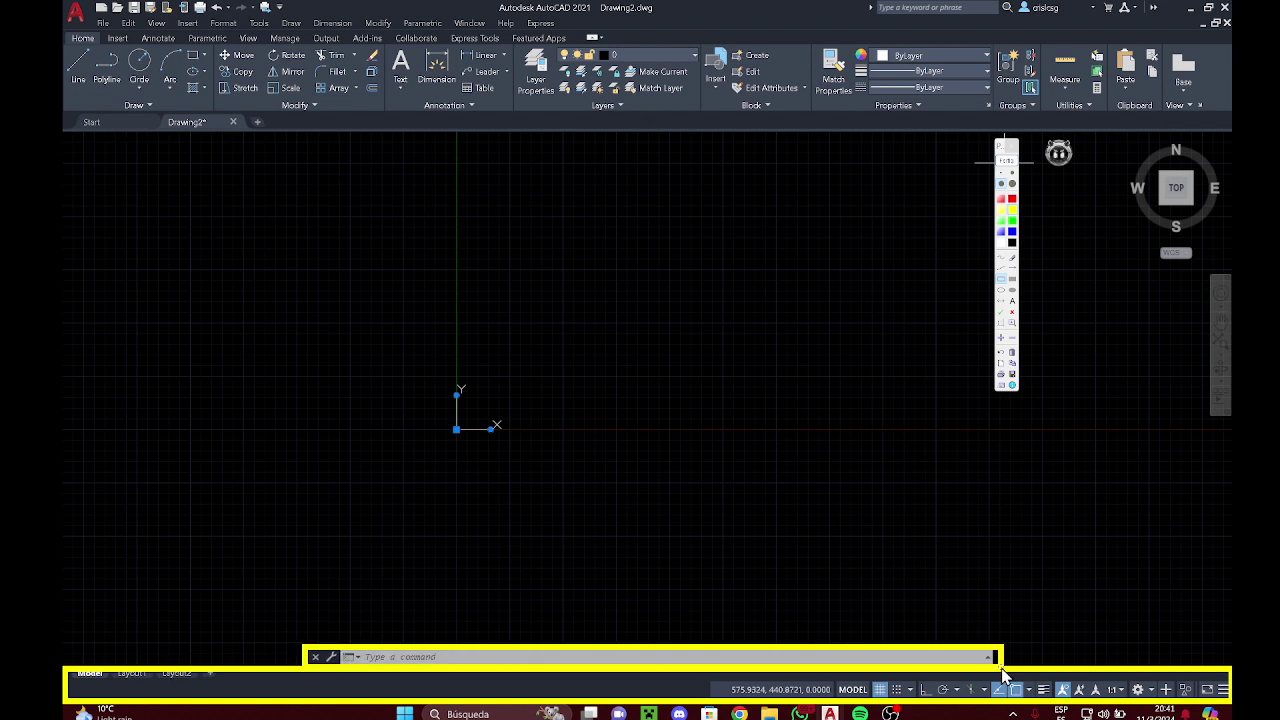
pyautogui.click(1004, 161)
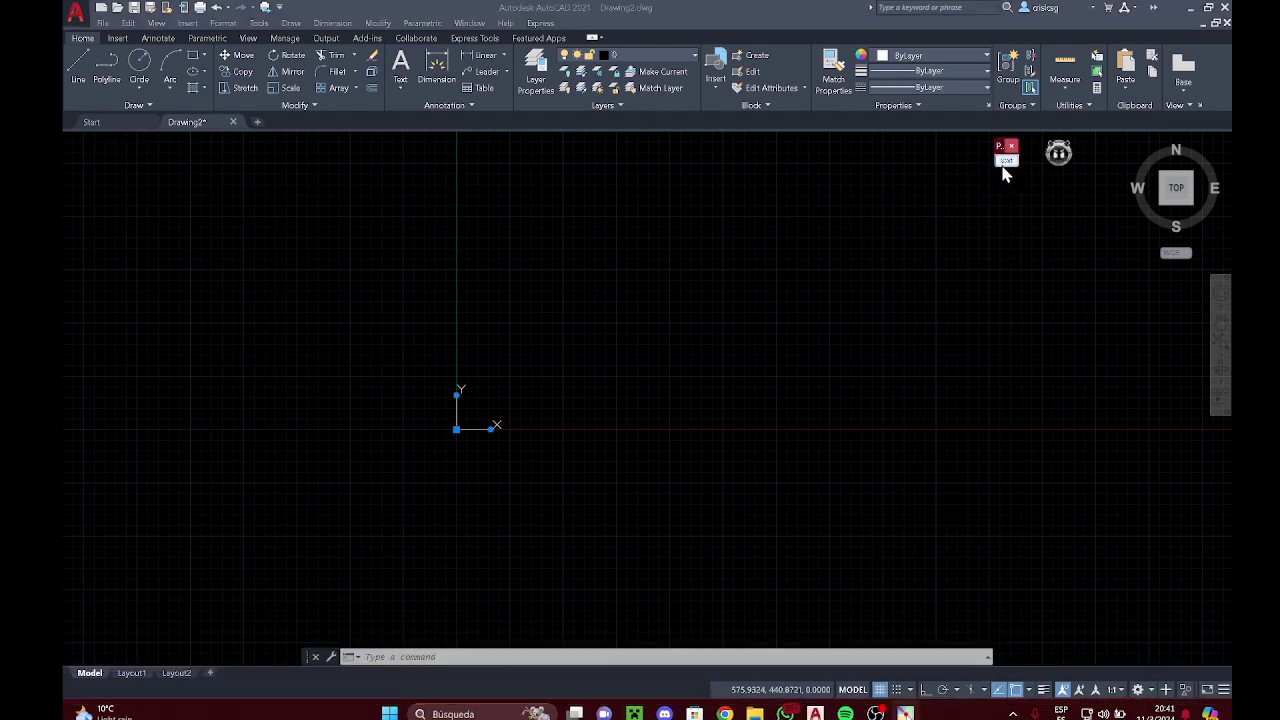
pyautogui.click(631, 452)
pyautogui.click(611, 432)
pyautogui.scroll(1, 526, 378)
pyautogui.scroll(-1, 590, 400)
pyautogui.moveTo(612, 383); pyautogui.dragTo(574, 391)
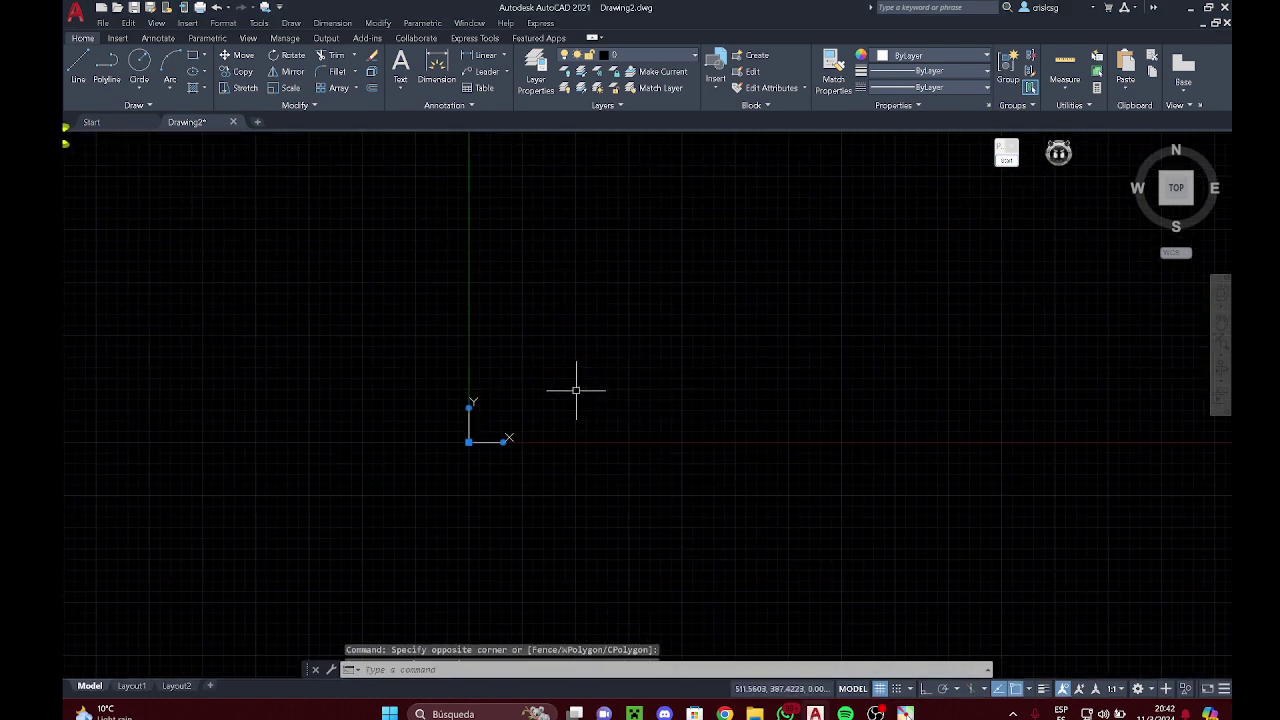
pyautogui.scroll(2, 581, 416)
pyautogui.press('Escape')
pyautogui.press('Escape')
pyautogui.moveTo(452, 491); pyautogui.dragTo(435, 471)
pyautogui.click(435, 471)
pyautogui.press('Escape')
pyautogui.click(513, 485)
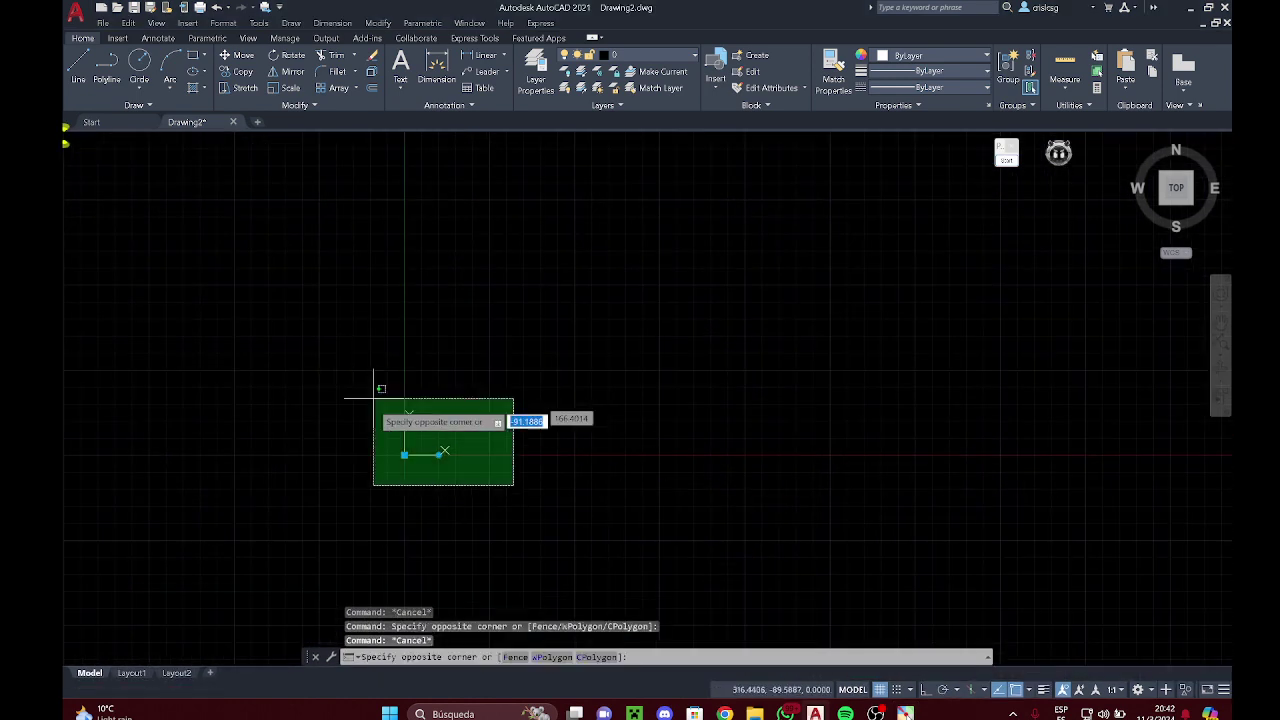
pyautogui.click(372, 398)
pyautogui.moveTo(568, 401); pyautogui.dragTo(505, 399, button='middle')
pyautogui.press('Escape')
pyautogui.press('Escape')
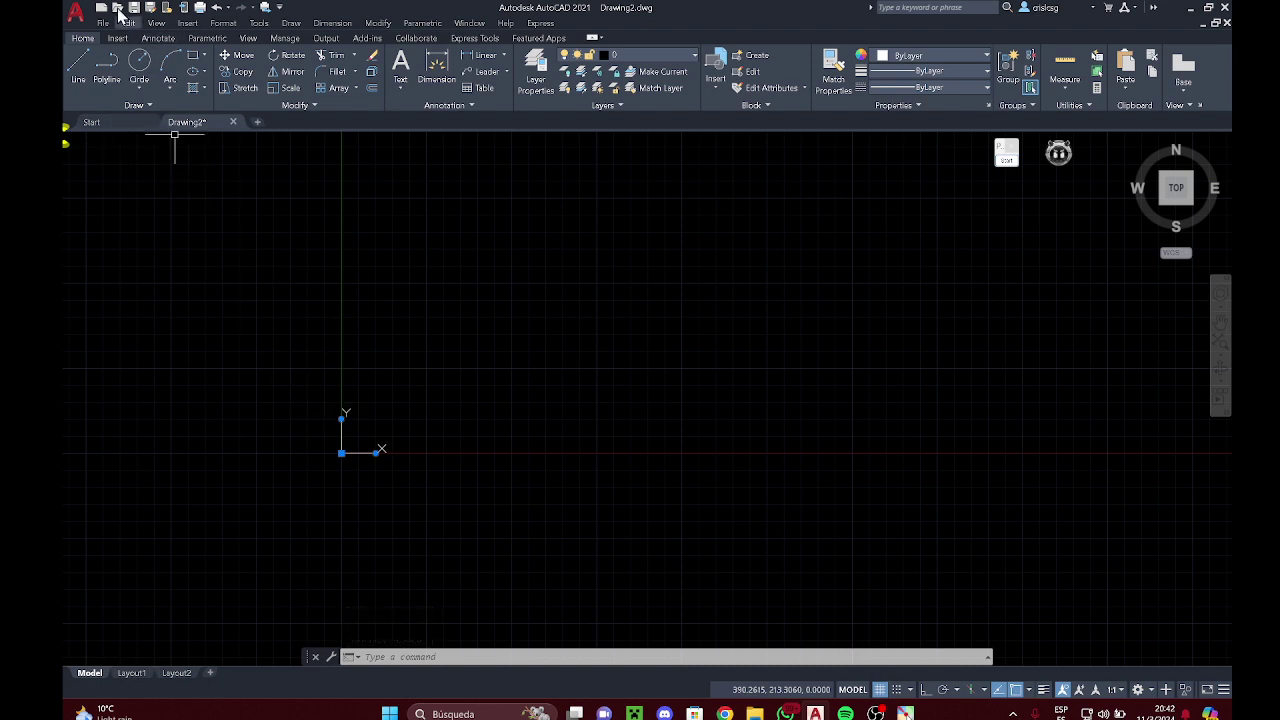
# Step: Open the Display options, outline the Colors control and the Display heading with yellow annotation rectangles, and leave annotation mode
pyautogui.click(78, 14)
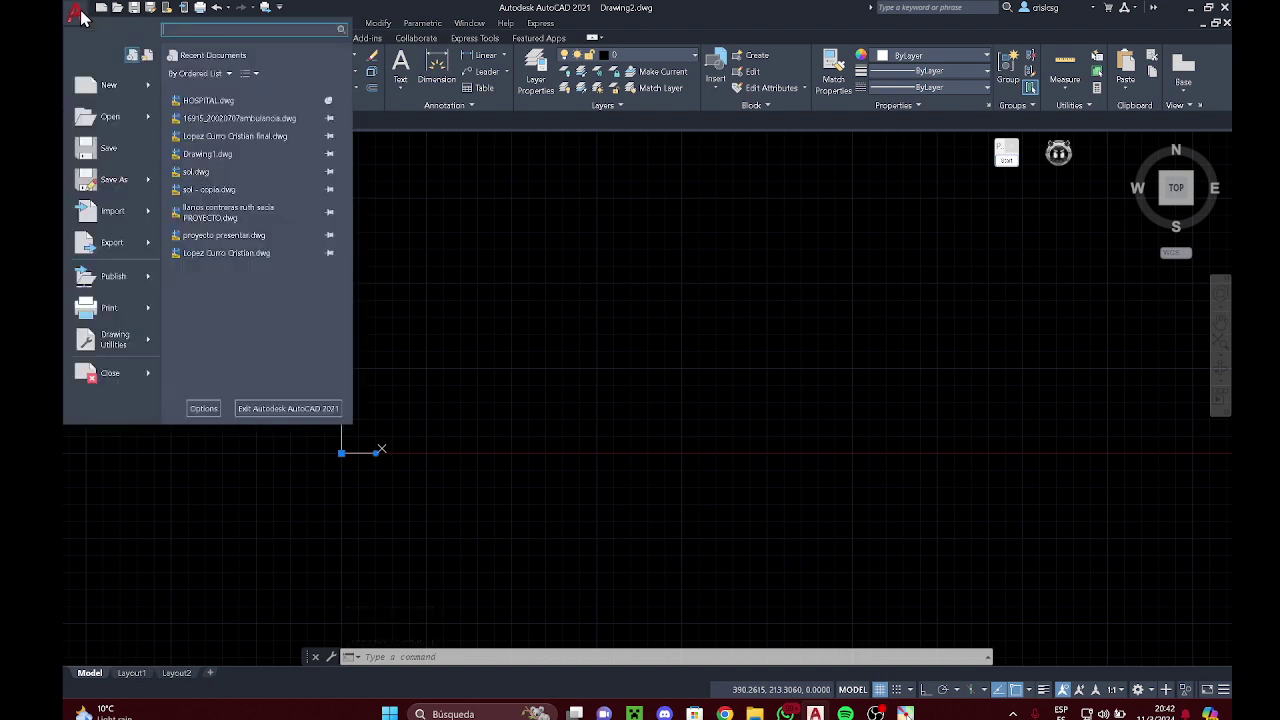
pyautogui.click(204, 409)
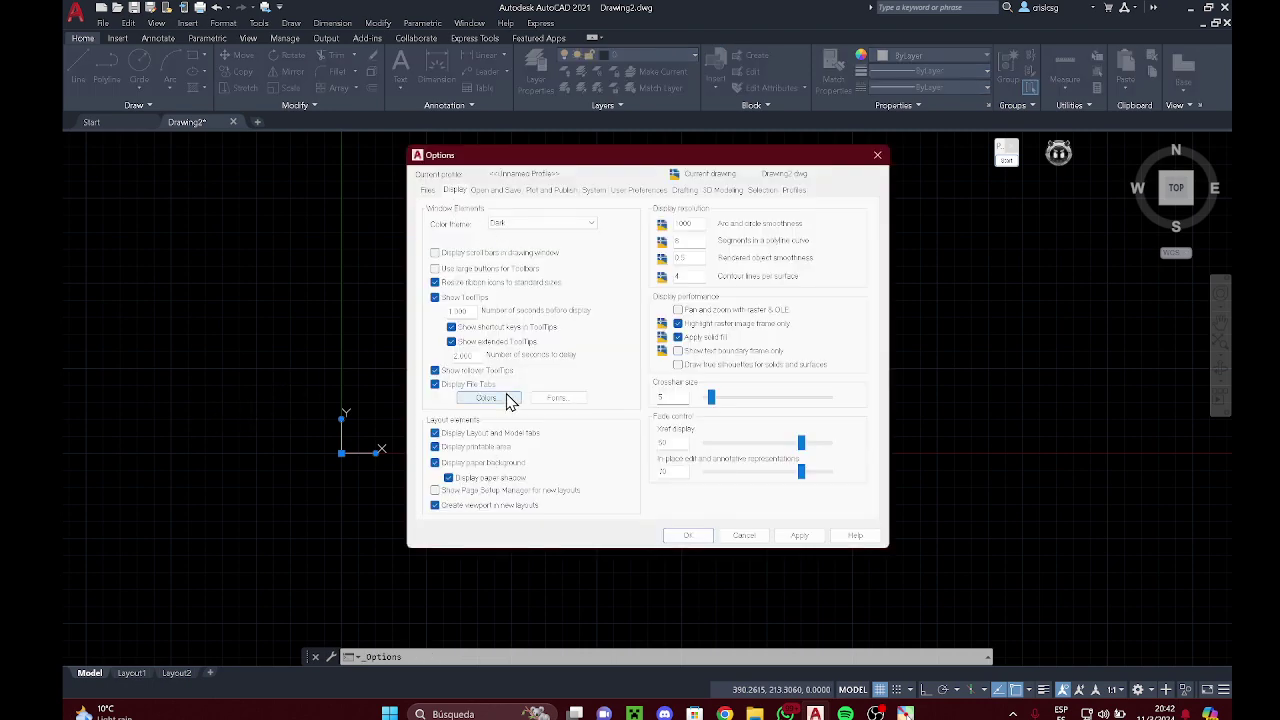
pyautogui.click(1007, 165)
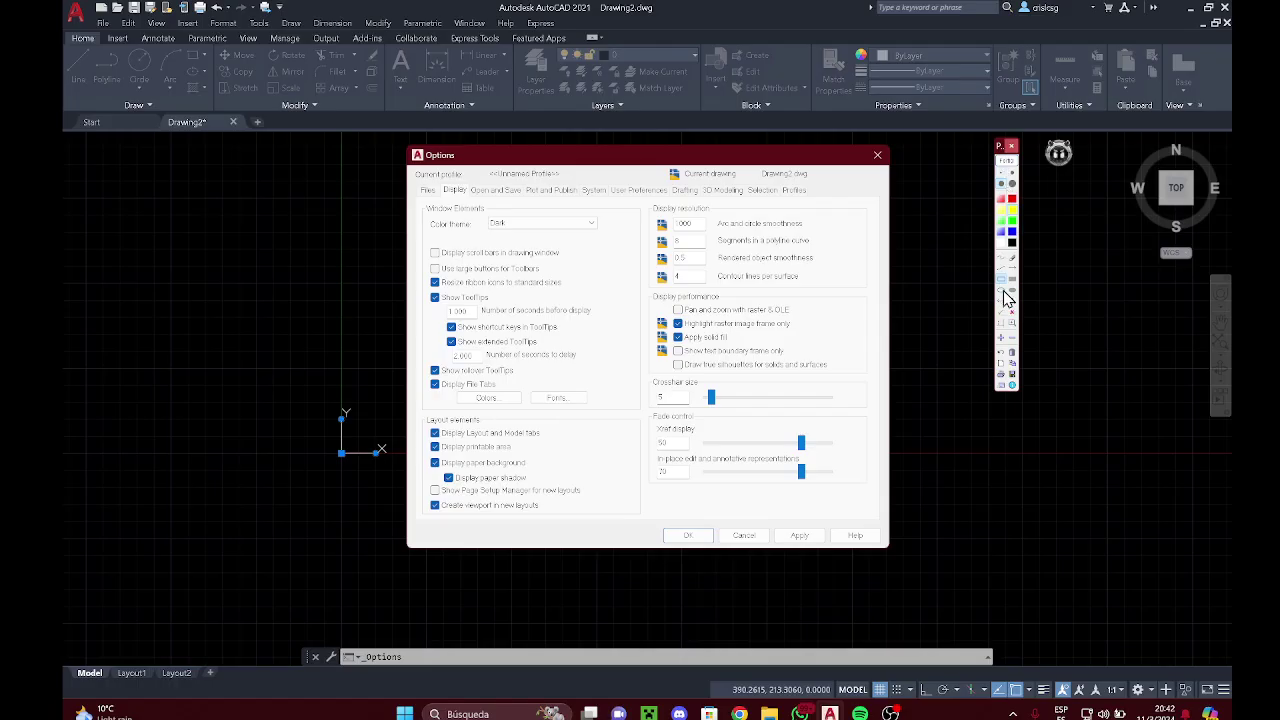
pyautogui.moveTo(452, 381); pyautogui.dragTo(532, 411)
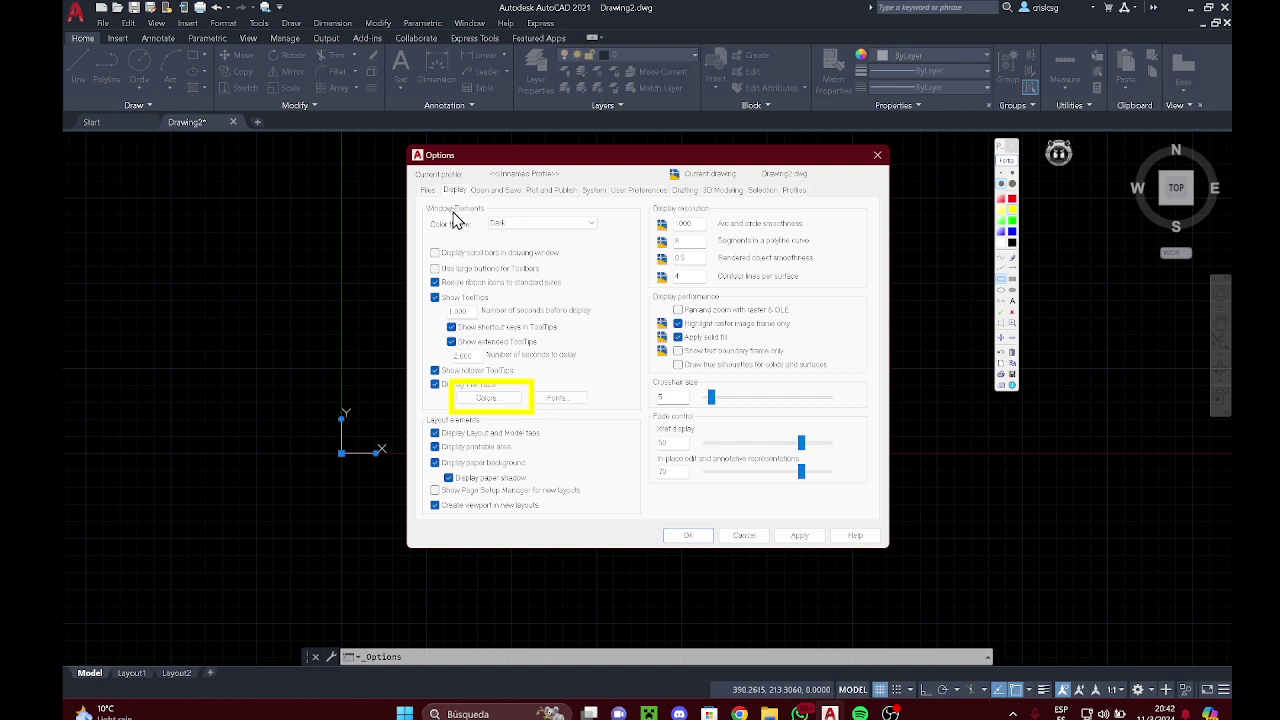
pyautogui.moveTo(436, 171); pyautogui.dragTo(474, 209)
pyautogui.click(1007, 163)
# Step: Set the 2D model space uniform background color to Blue and apply it to the drawing window
pyautogui.click(495, 398)
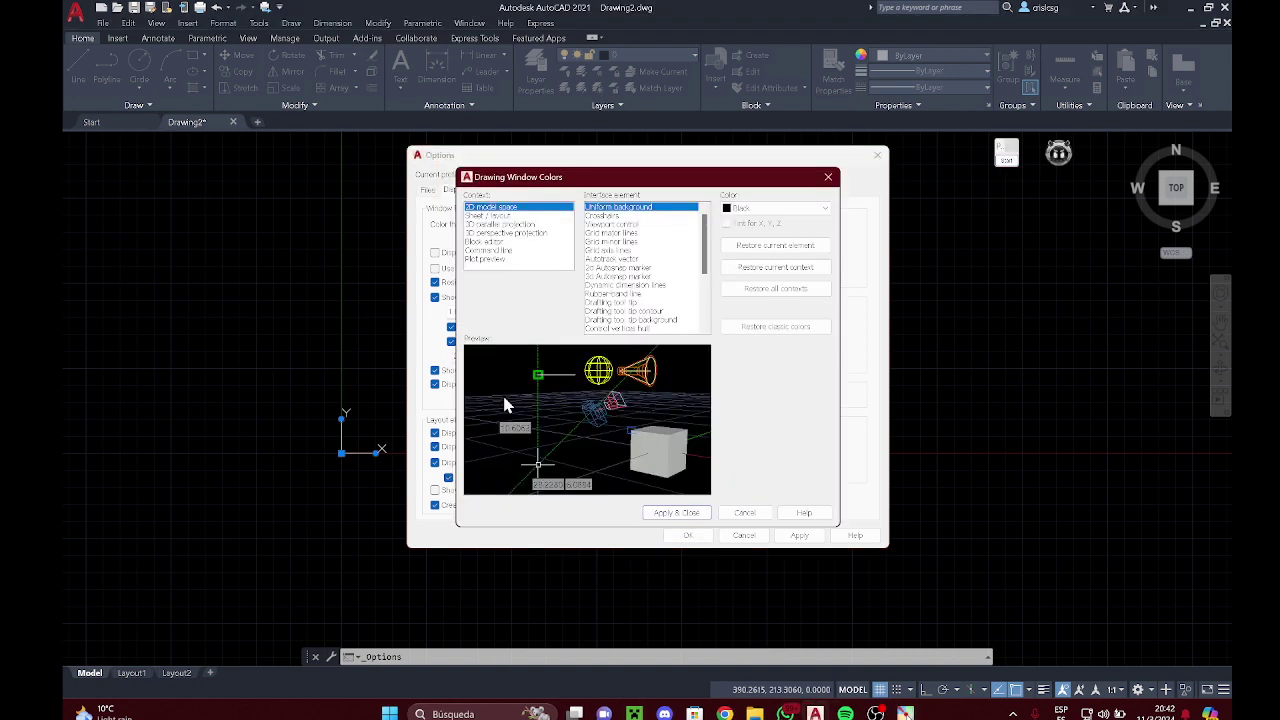
pyautogui.moveTo(658, 178); pyautogui.dragTo(659, 173)
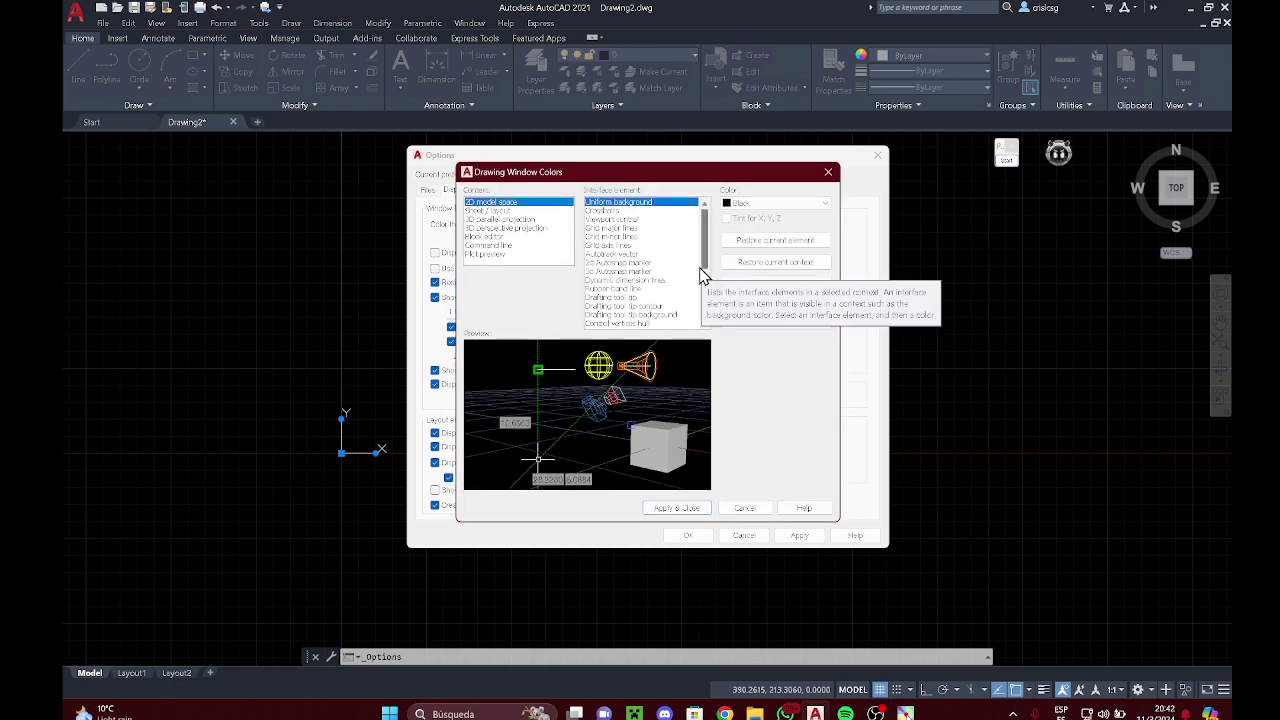
pyautogui.click(778, 205)
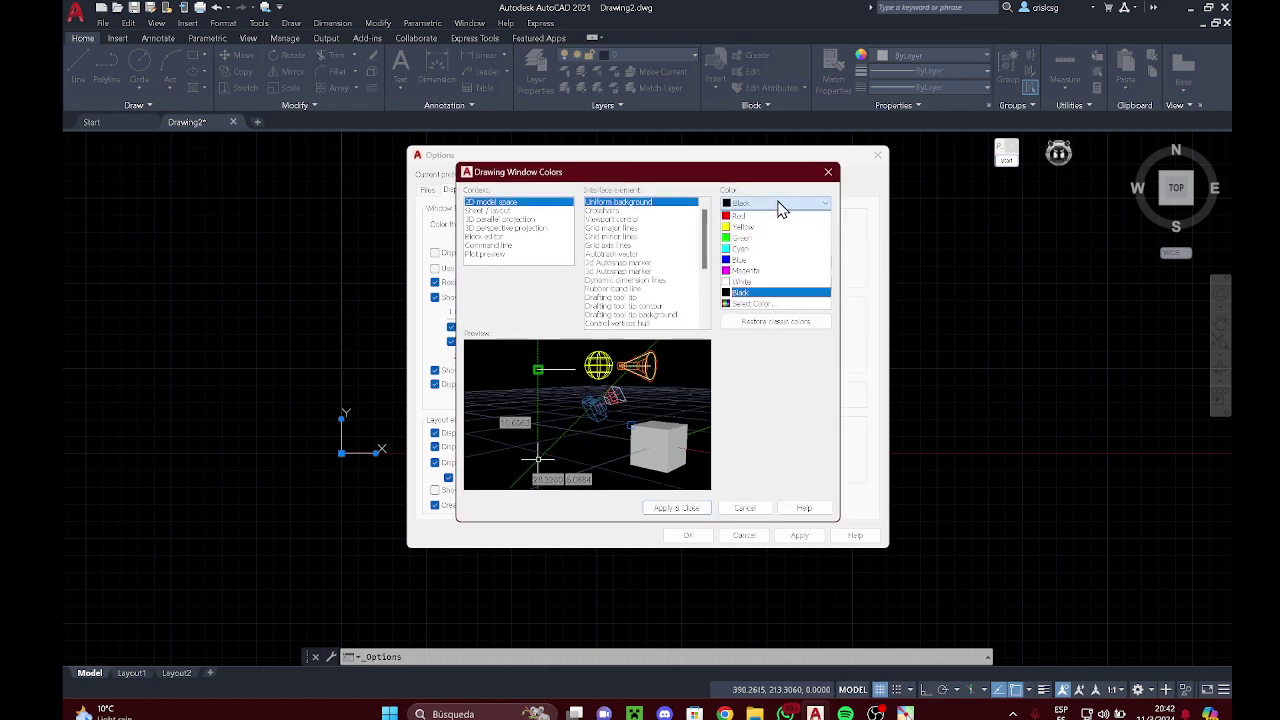
pyautogui.click(740, 259)
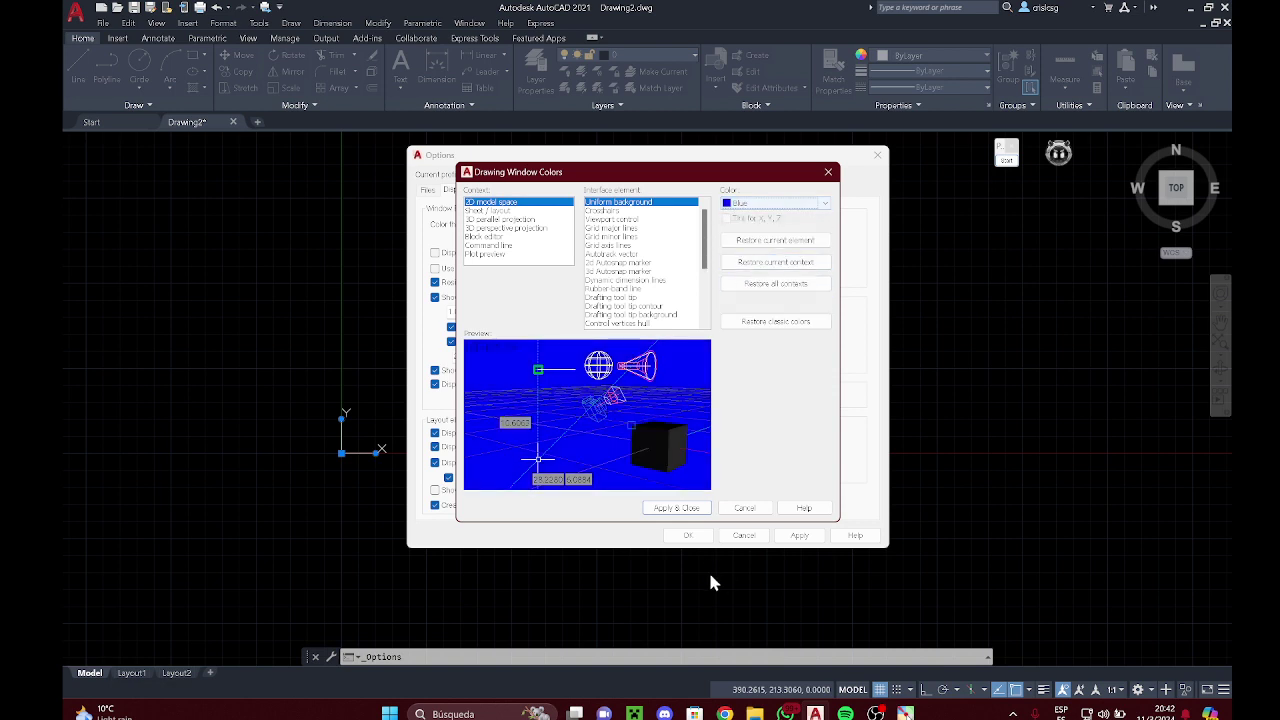
pyautogui.click(675, 508)
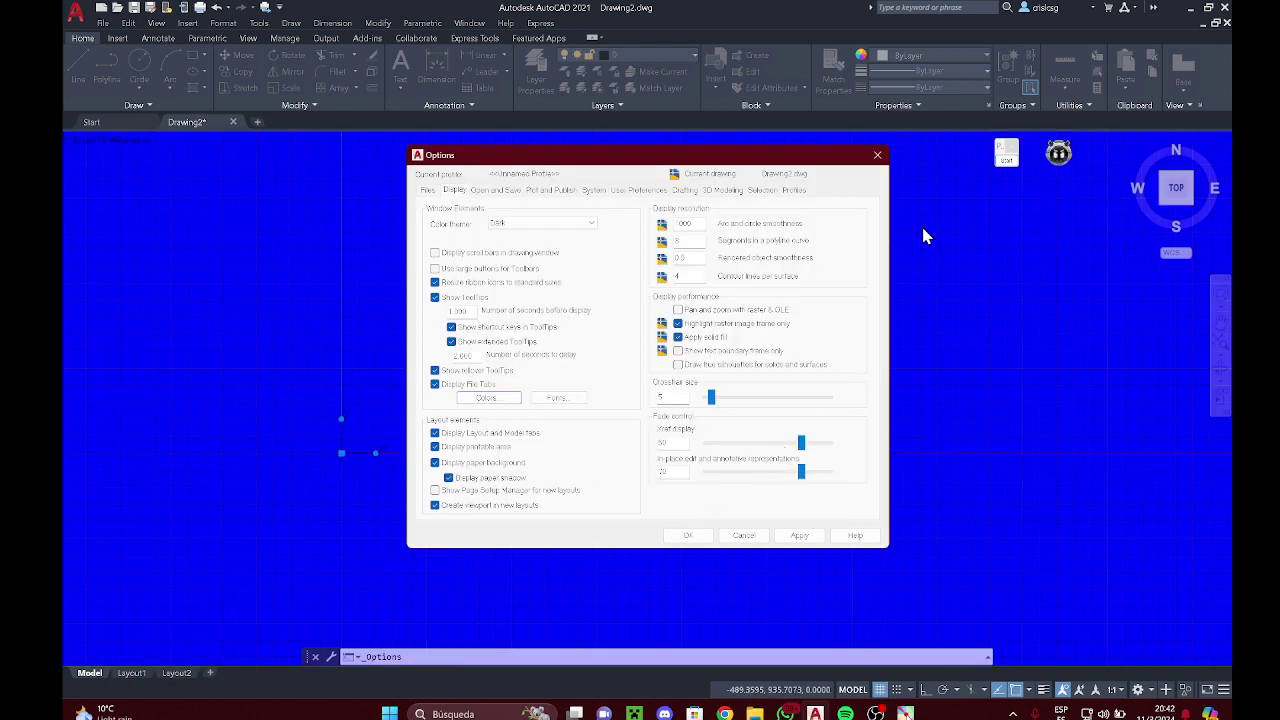
# Step: Preview White as the 2D model space uniform background, set it to Black instead, apply it and close the options
pyautogui.click(489, 398)
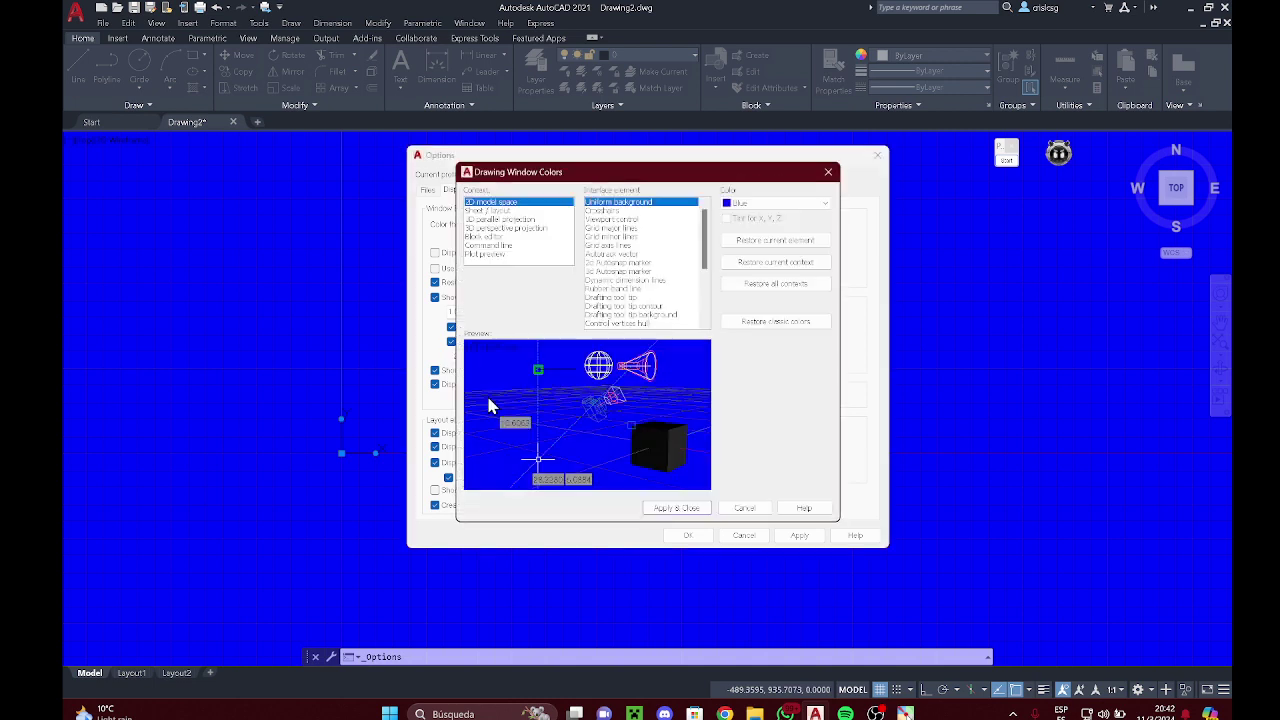
pyautogui.click(779, 205)
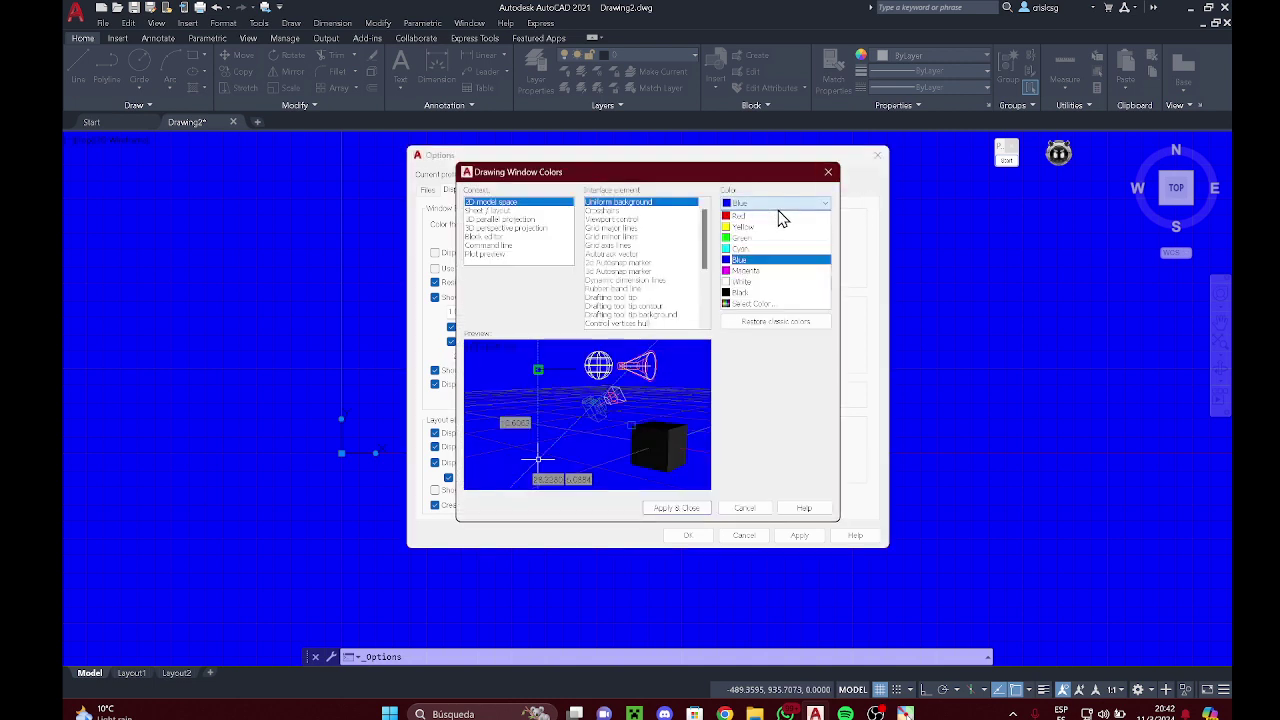
pyautogui.click(745, 282)
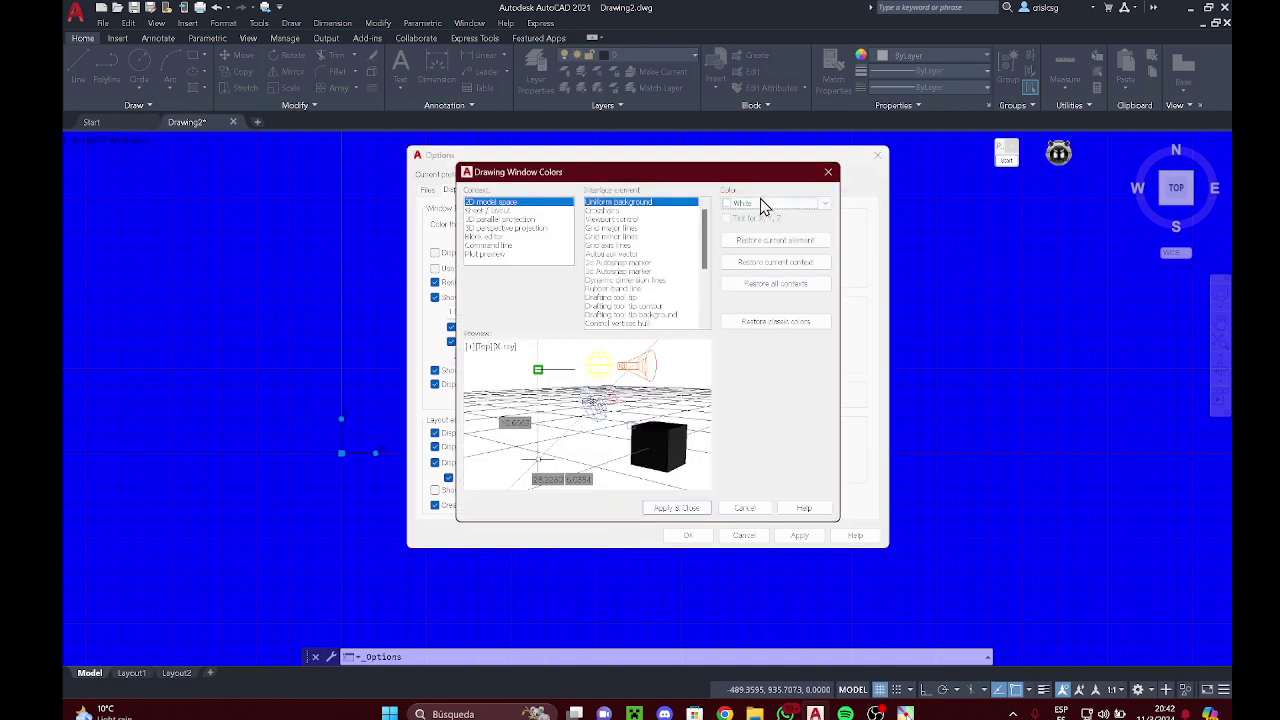
pyautogui.click(760, 202)
pyautogui.click(758, 294)
pyautogui.click(680, 508)
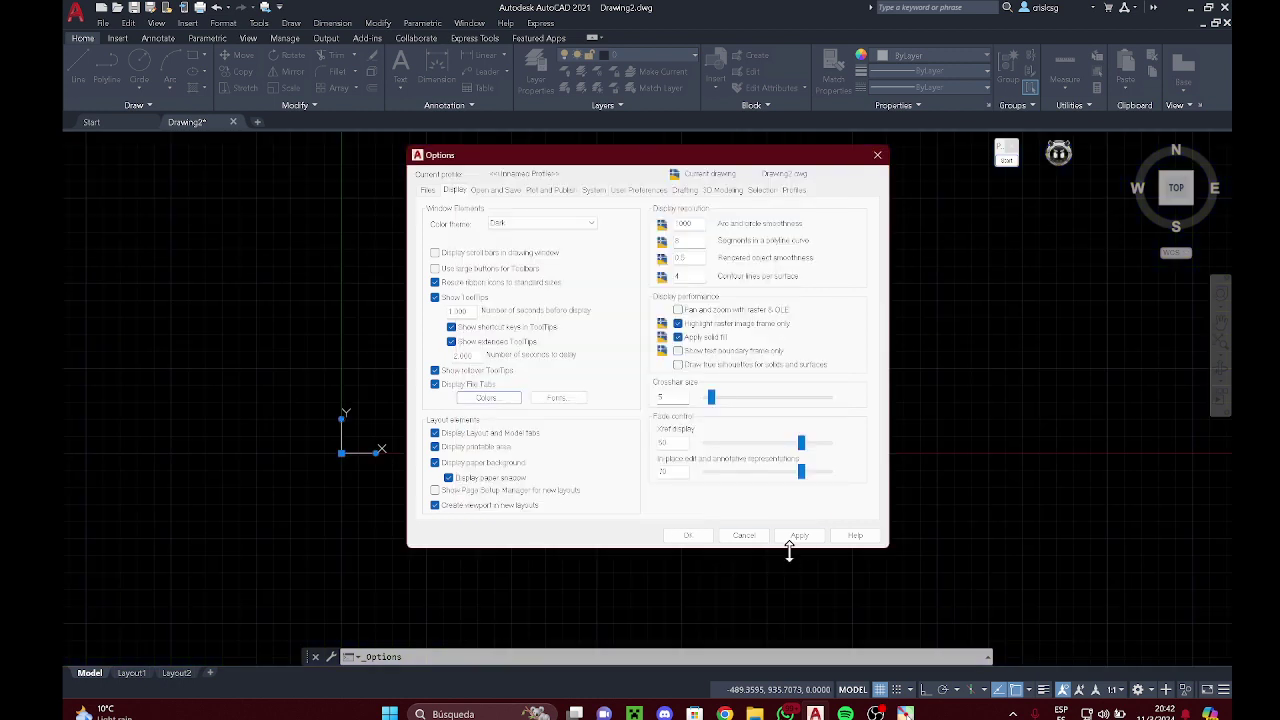
pyautogui.click(699, 536)
pyautogui.click(692, 532)
pyautogui.click(472, 410)
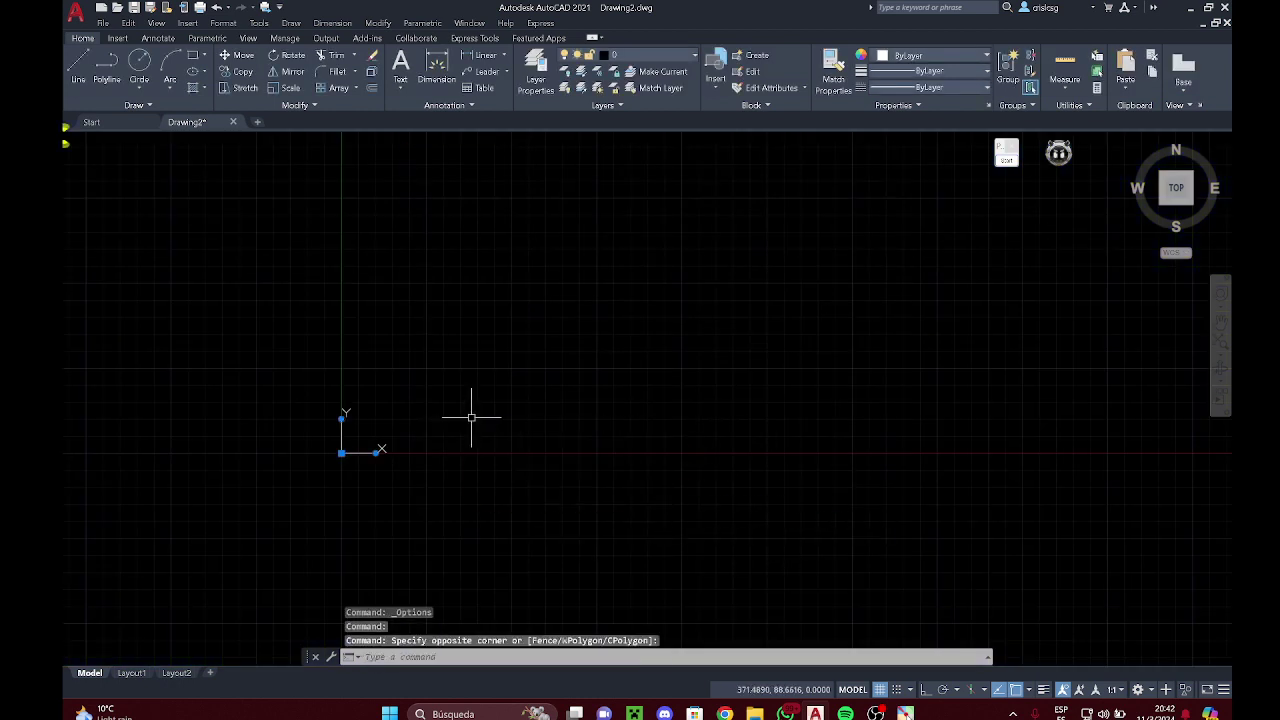
pyautogui.press('Escape')
pyautogui.press('Escape')
pyautogui.press('Escape')
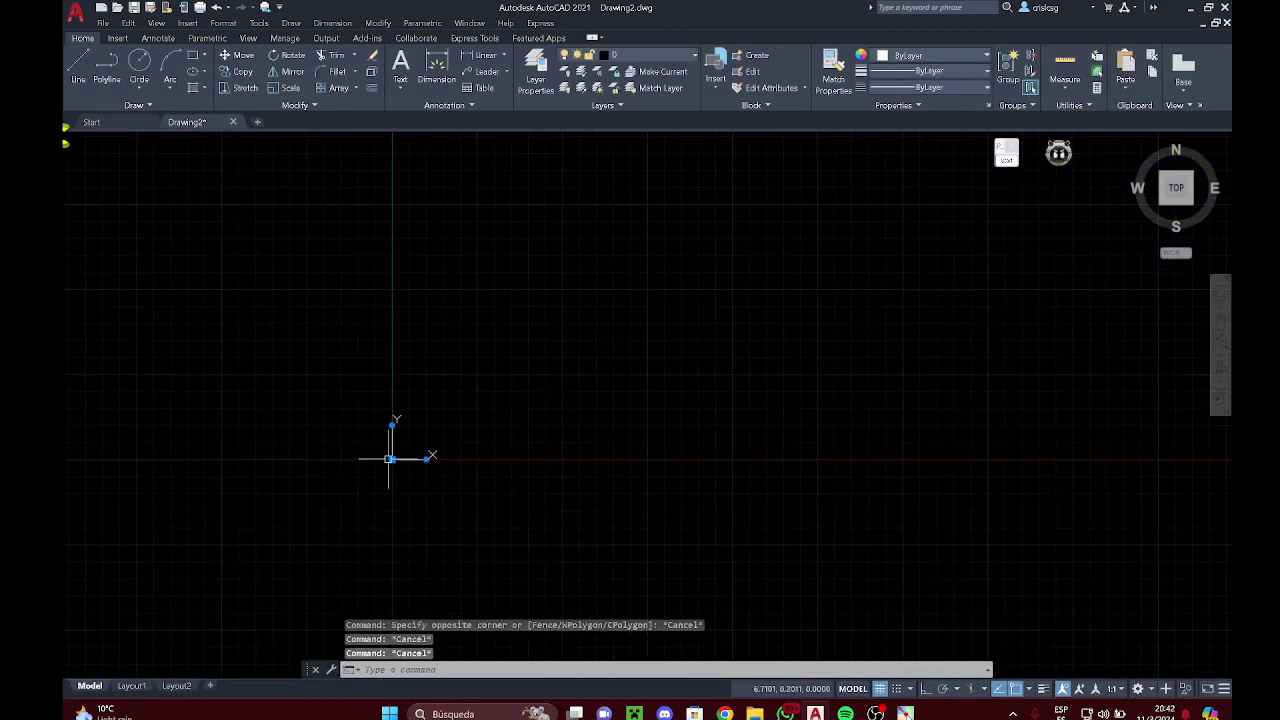
pyautogui.press('Escape')
pyautogui.moveTo(557, 482); pyautogui.dragTo(491, 474, button='middle')
pyautogui.click(582, 312)
pyautogui.click(493, 386)
pyautogui.moveTo(495, 386); pyautogui.dragTo(508, 394, button='middle')
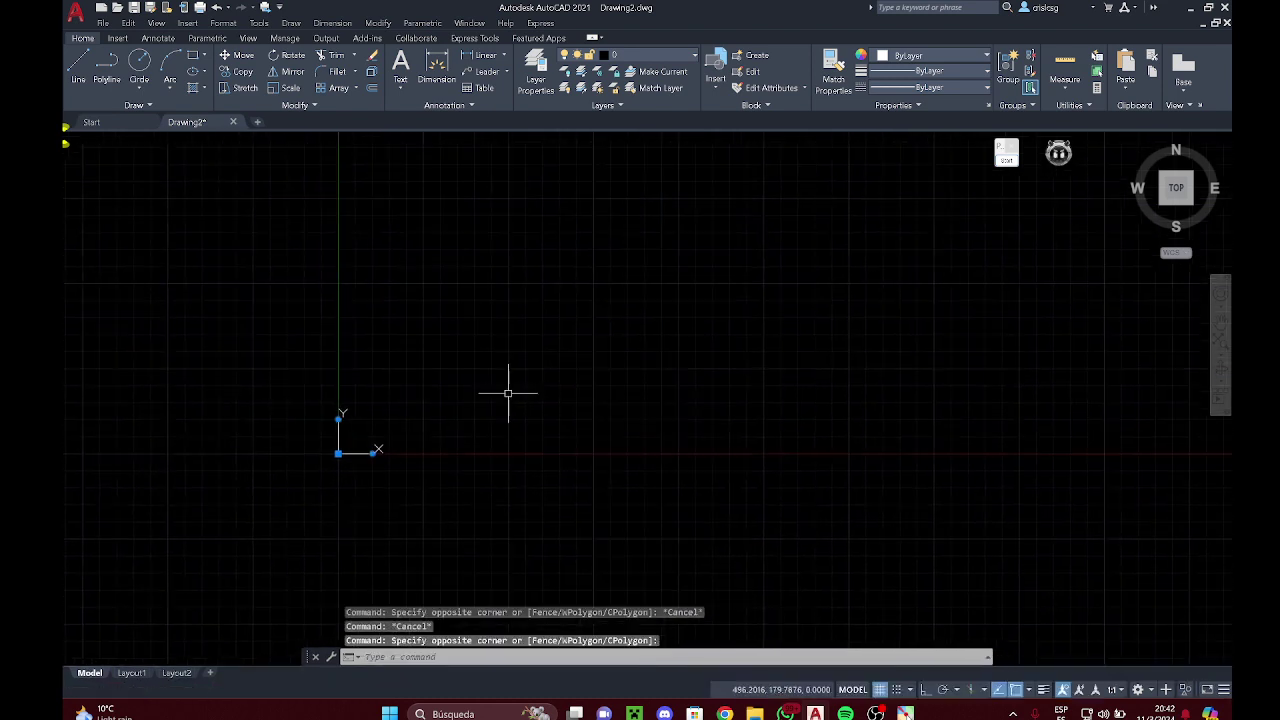
# Step: Outline the row of ribbon tab names from Home to Featured Apps with a thin yellow annotation rectangle, and leave annotation mode
pyautogui.click(1003, 160)
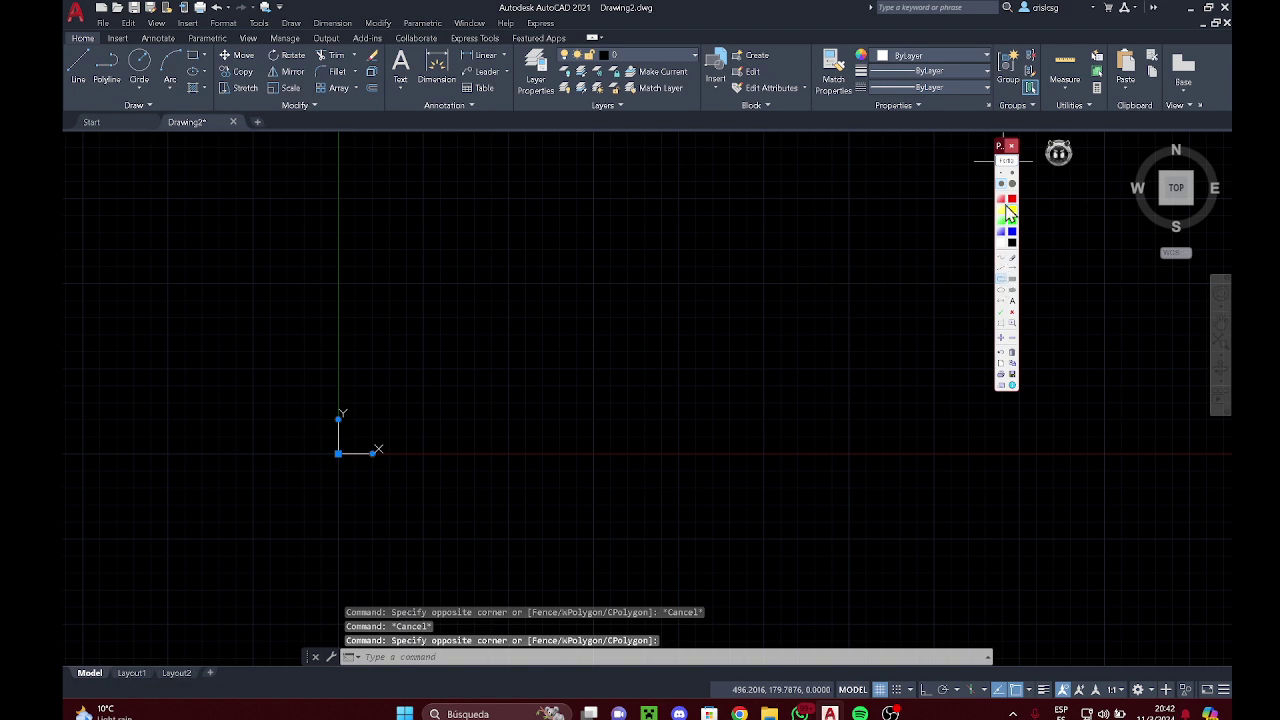
pyautogui.moveTo(63, 26)
pyautogui.mouseDown()
pyautogui.moveTo(460, 94)
pyautogui.moveTo(1166, 48)
pyautogui.mouseUp()
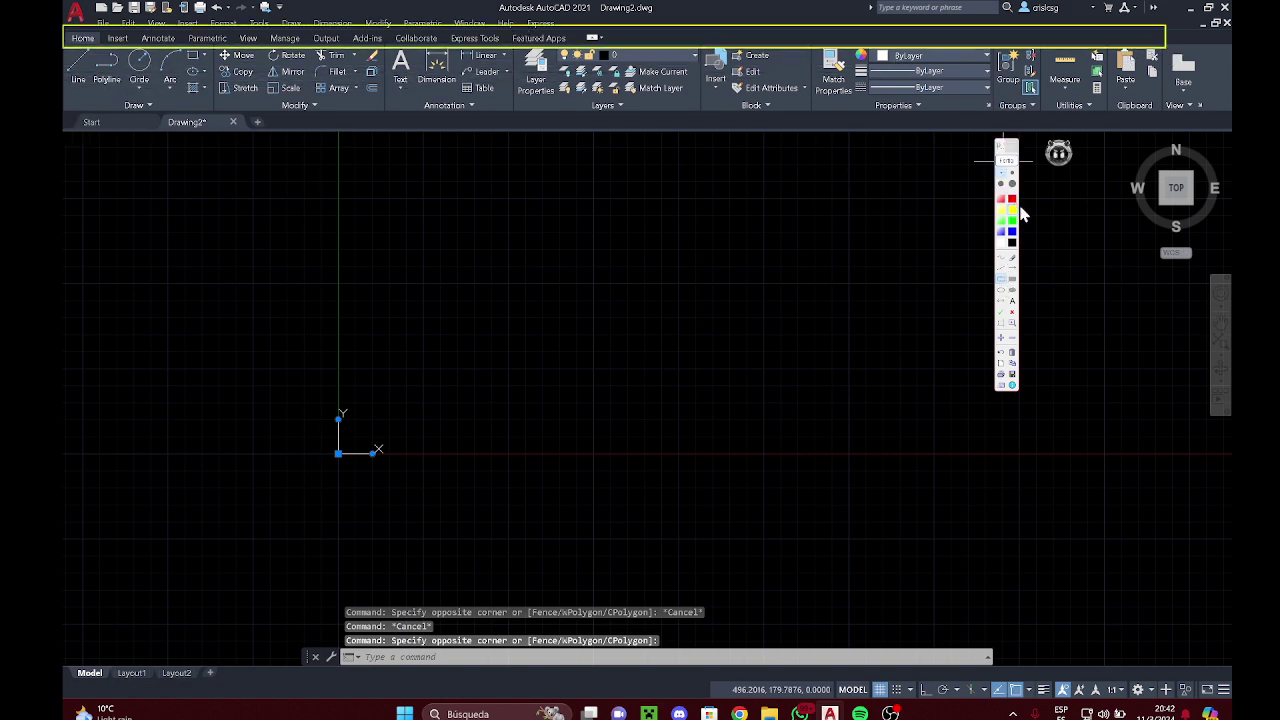
pyautogui.click(1011, 172)
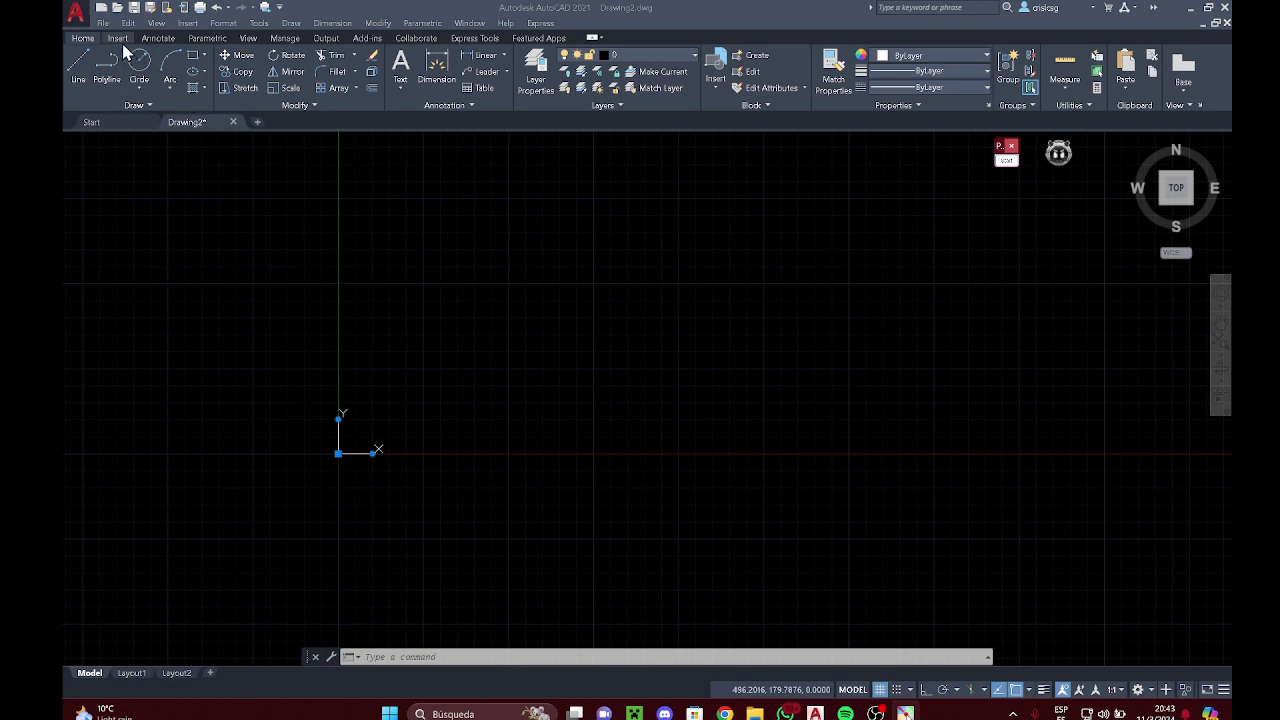
# Step: Show the Annotate and Insert ribbon tools briefly, and return to the Home tools
pyautogui.click(160, 40)
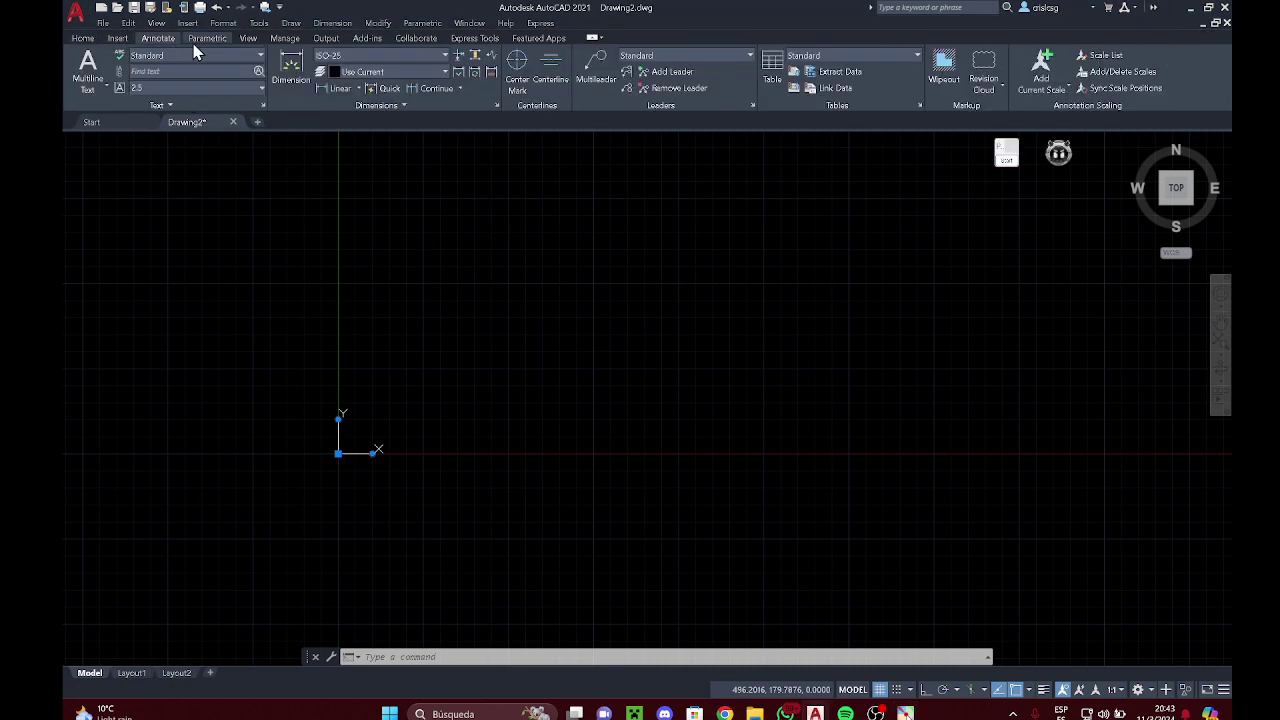
pyautogui.click(117, 44)
pyautogui.click(82, 38)
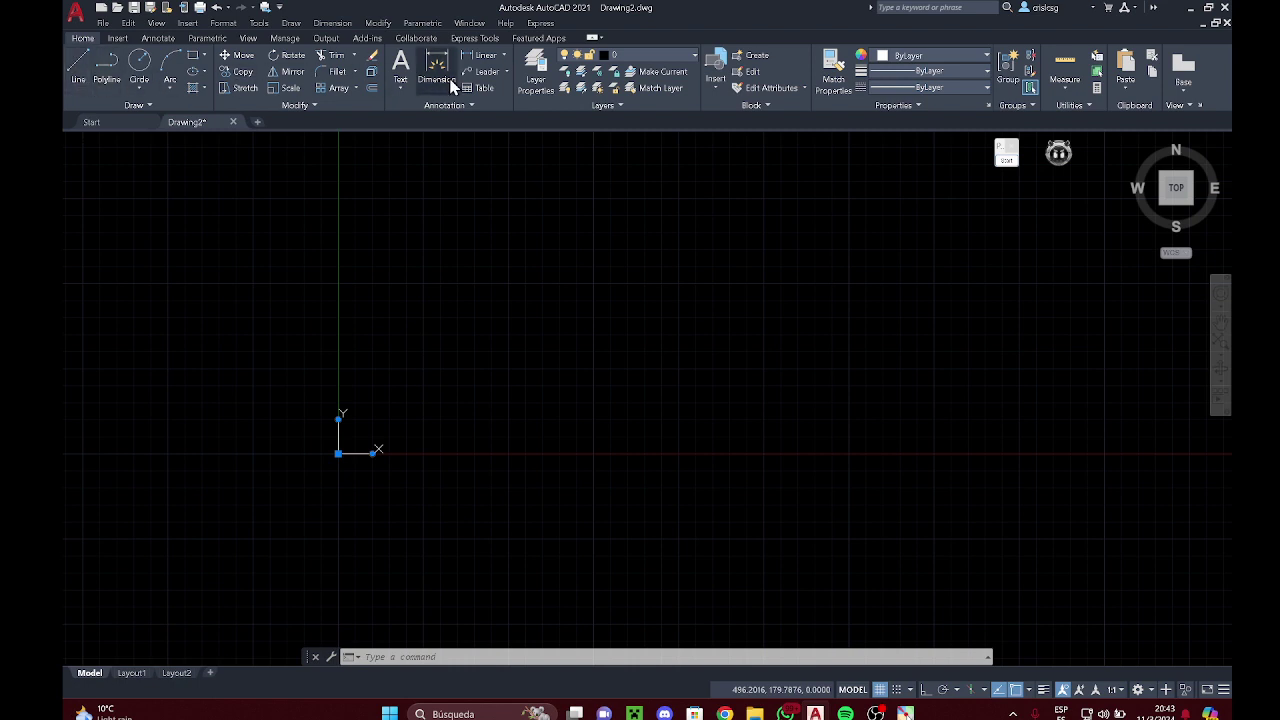
# Step: Review the Insert, Annotate, Parametric, View, Manage, Output, Add-ins, Collaborate, Express Tools and Featured Apps ribbon tools, and return to the Home tools
pyautogui.click(117, 40)
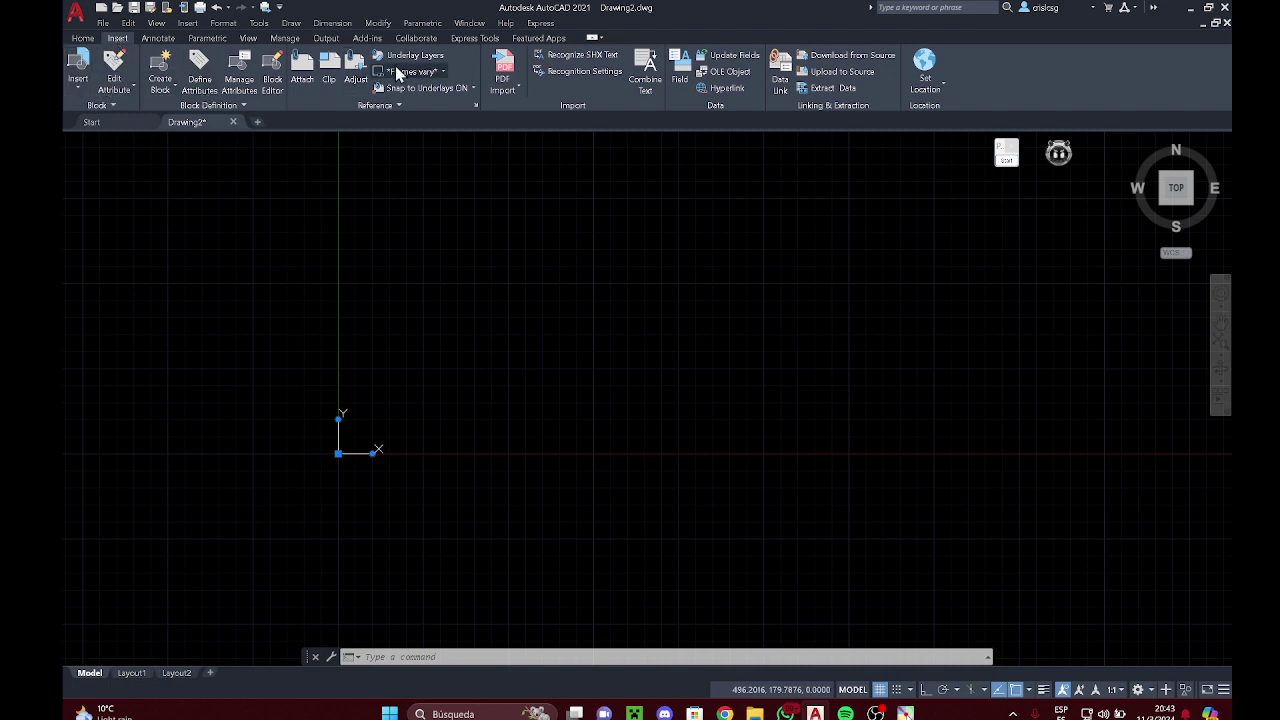
pyautogui.click(158, 38)
pyautogui.click(206, 38)
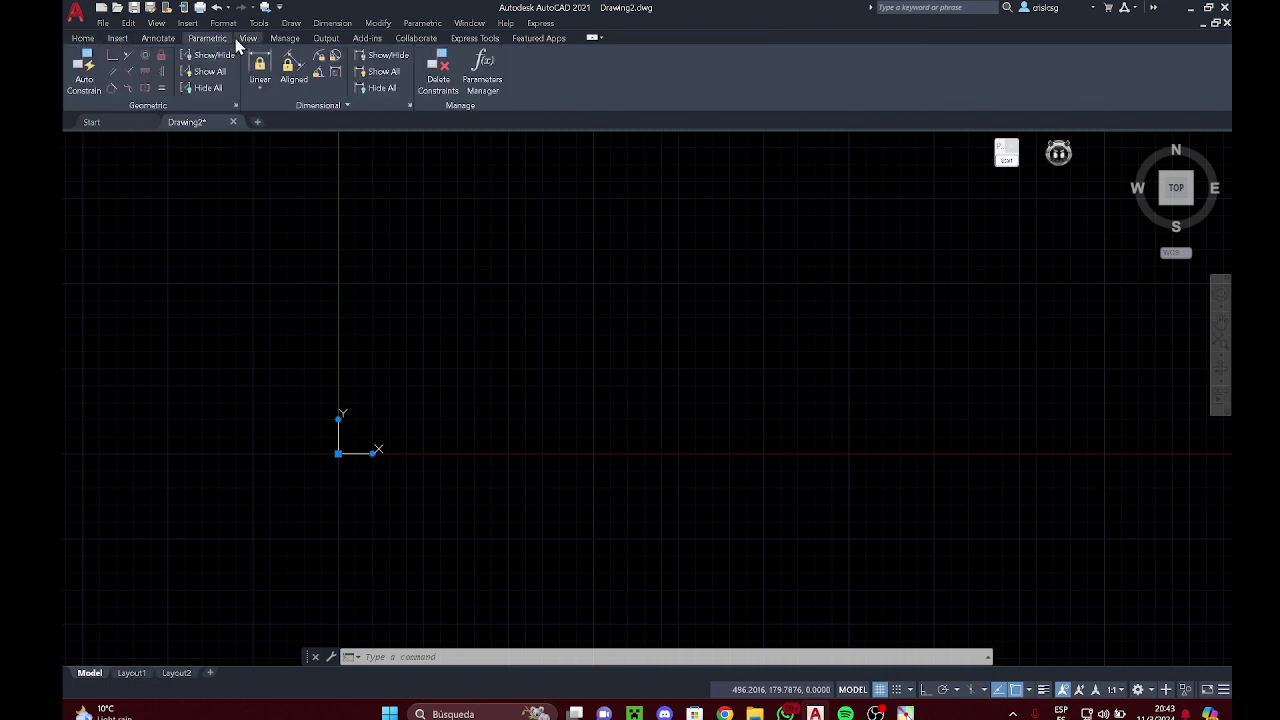
pyautogui.click(248, 38)
pyautogui.click(285, 38)
pyautogui.click(326, 38)
pyautogui.click(367, 38)
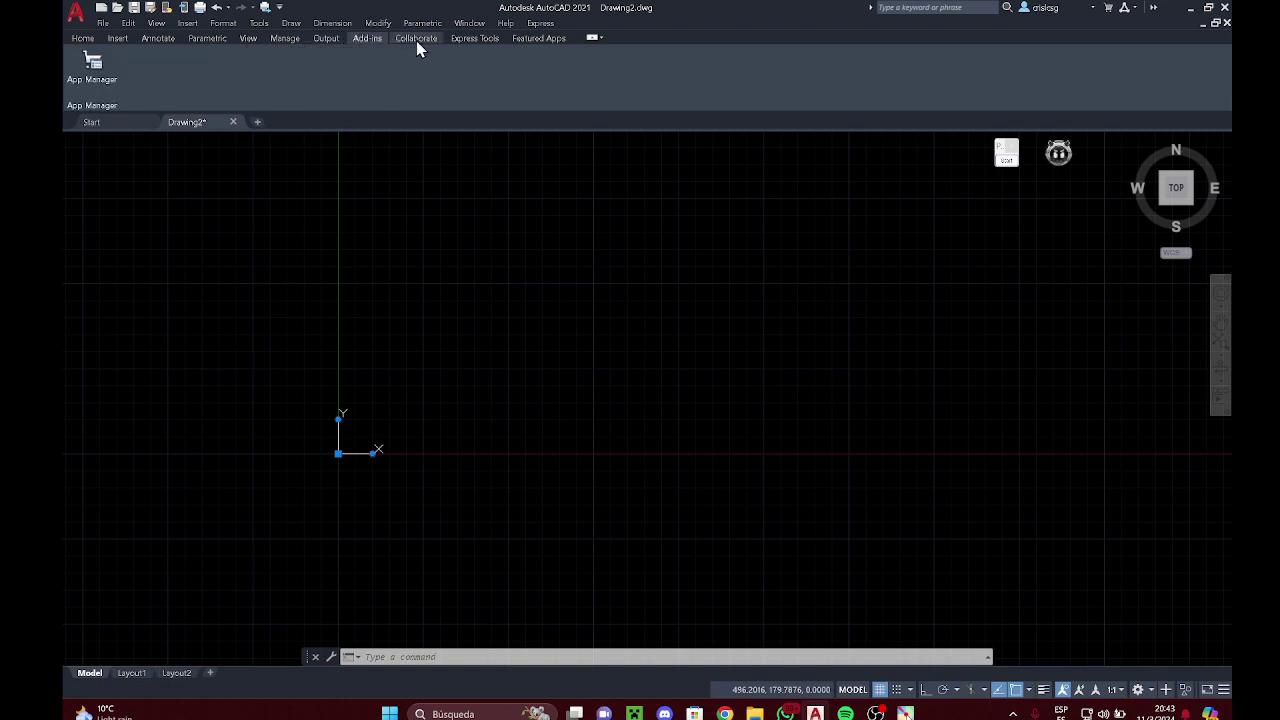
pyautogui.click(417, 40)
pyautogui.click(474, 40)
pyautogui.click(543, 40)
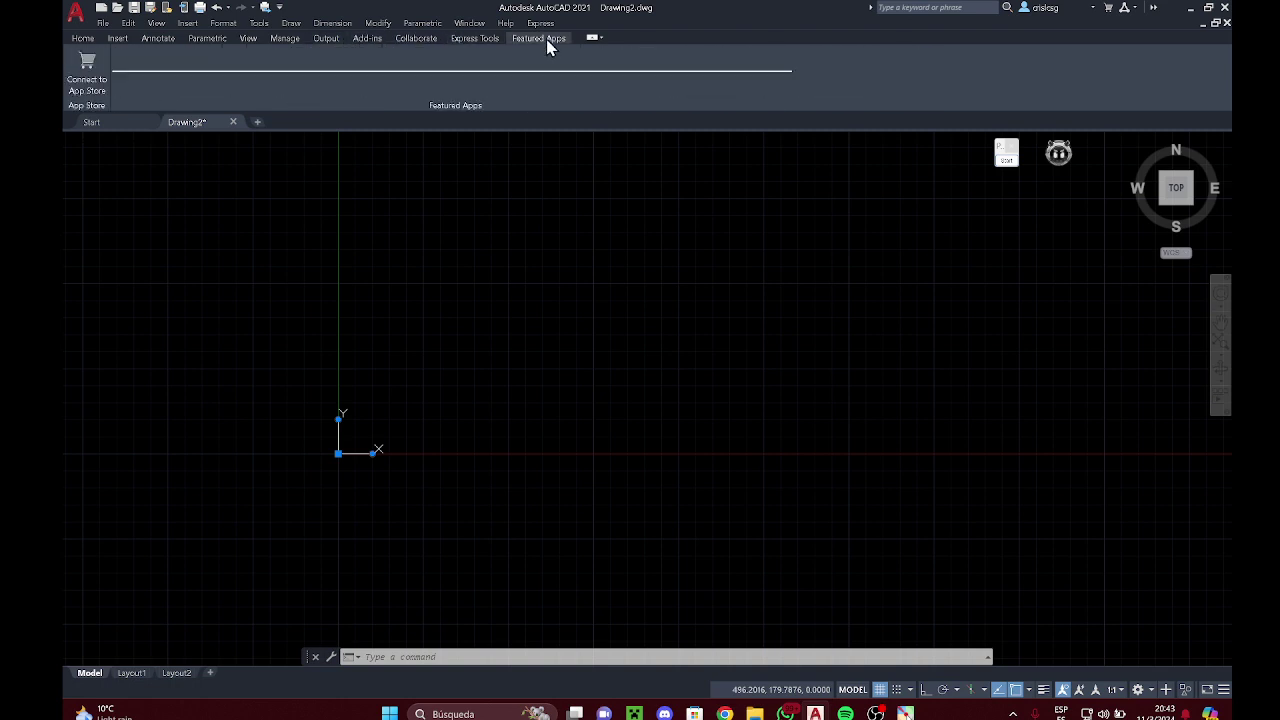
pyautogui.click(76, 40)
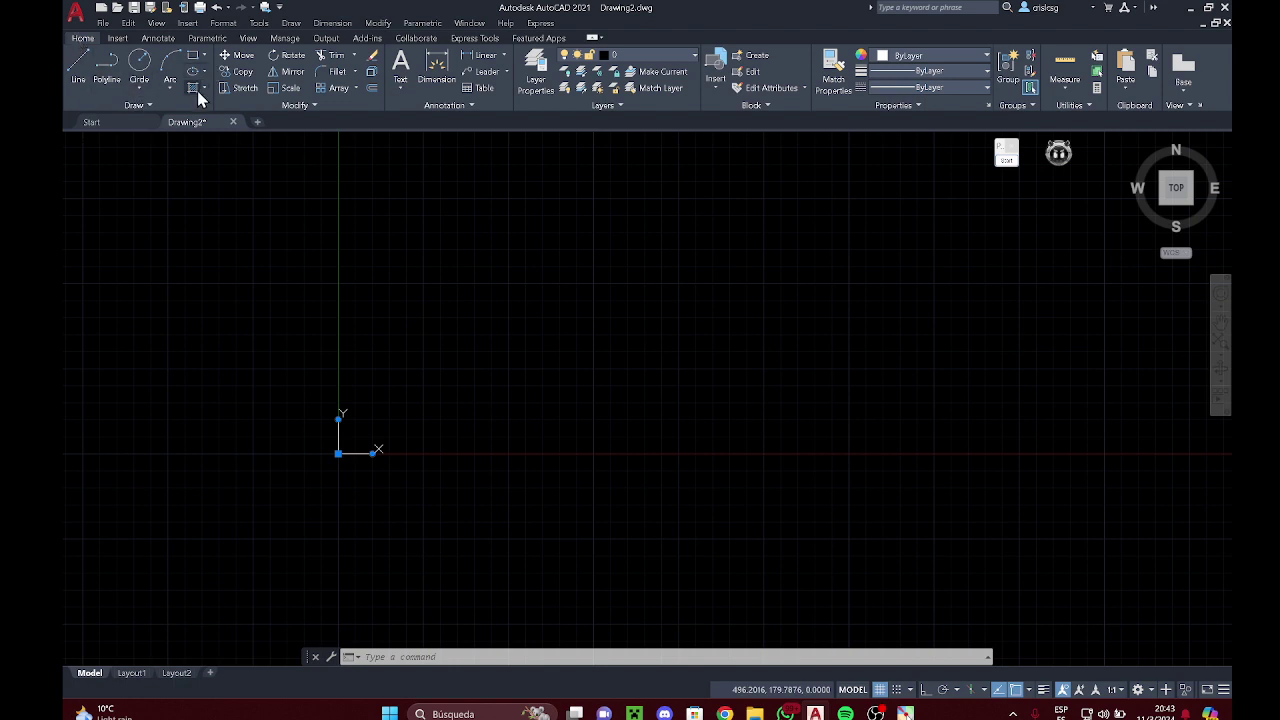
# Step: Show the Quick Access customization options and the Save Drawing As dialog, and dismiss both without saving
pyautogui.click(280, 8)
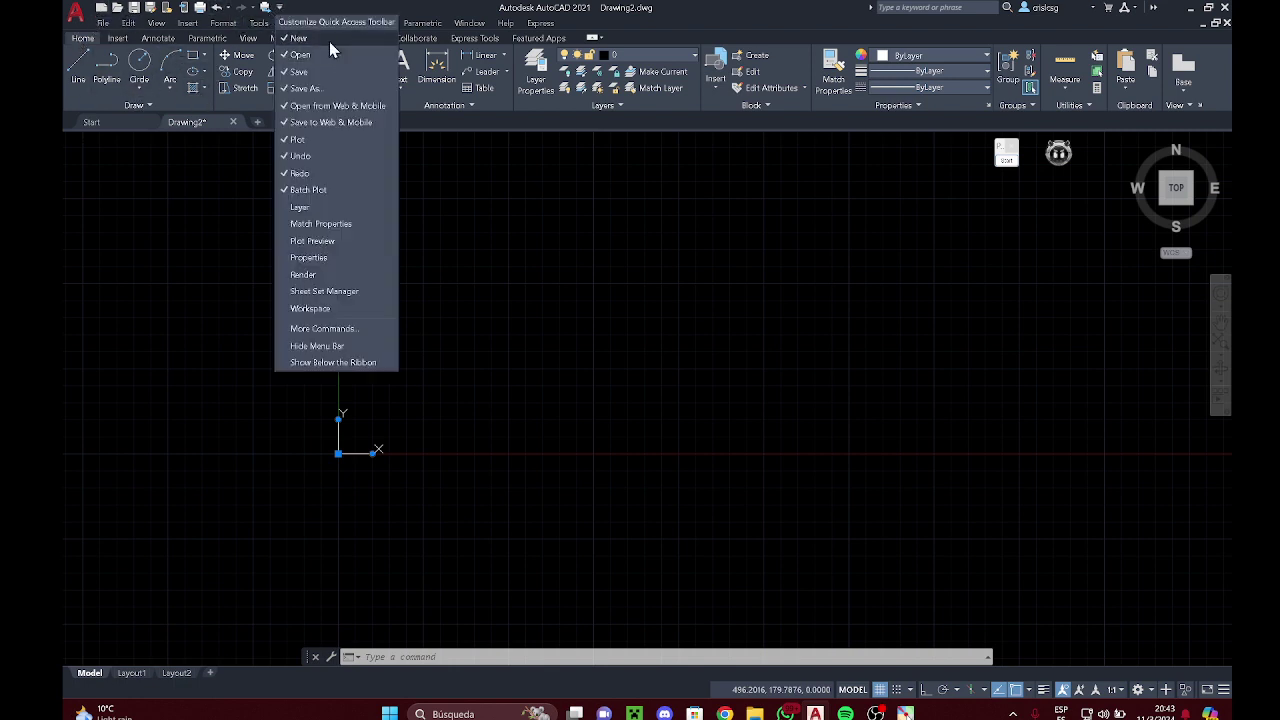
pyautogui.click(133, 8)
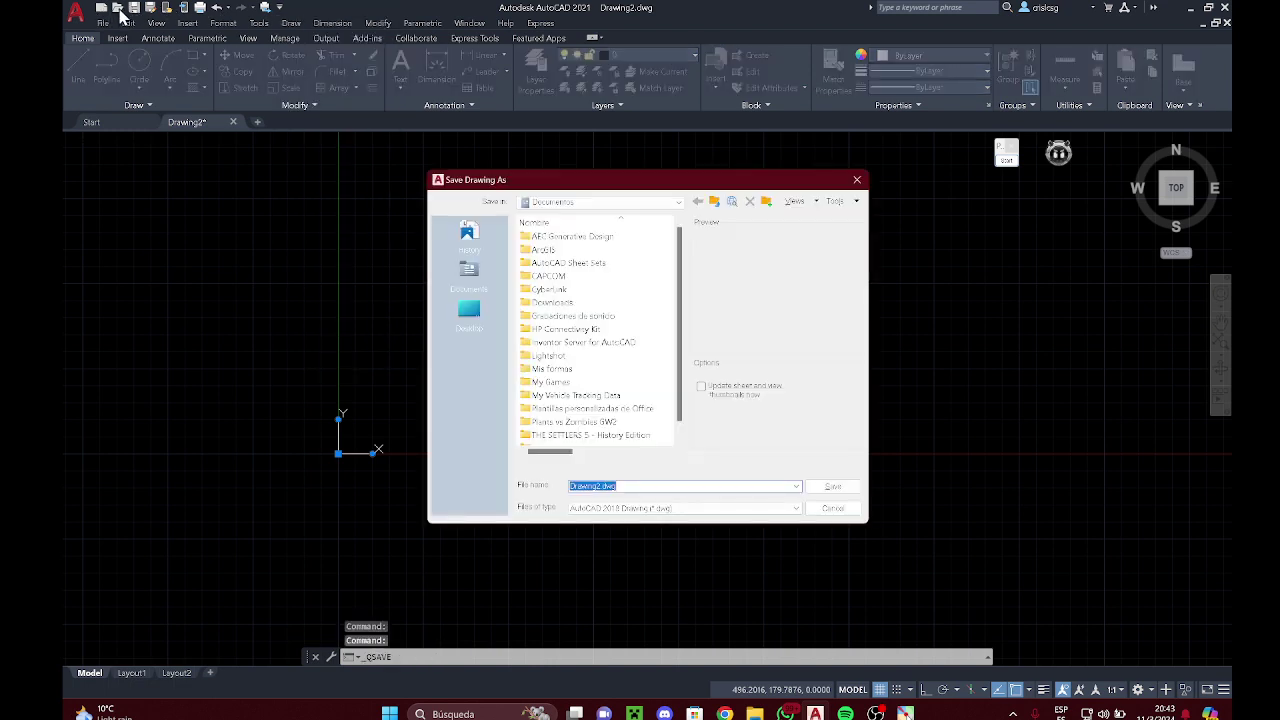
pyautogui.click(857, 179)
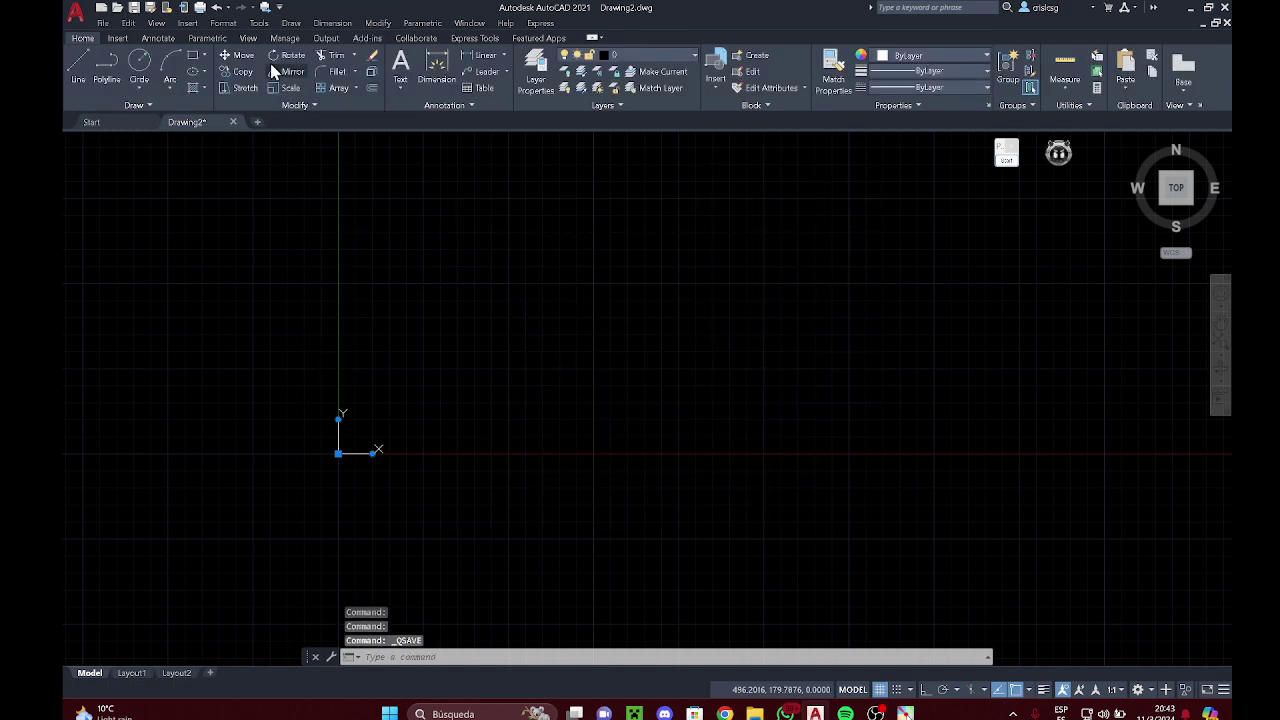
# Step: Bring up Save As for the drawing, outline the file name with a yellow annotation rectangle, and leave annotation mode
pyautogui.click(150, 8)
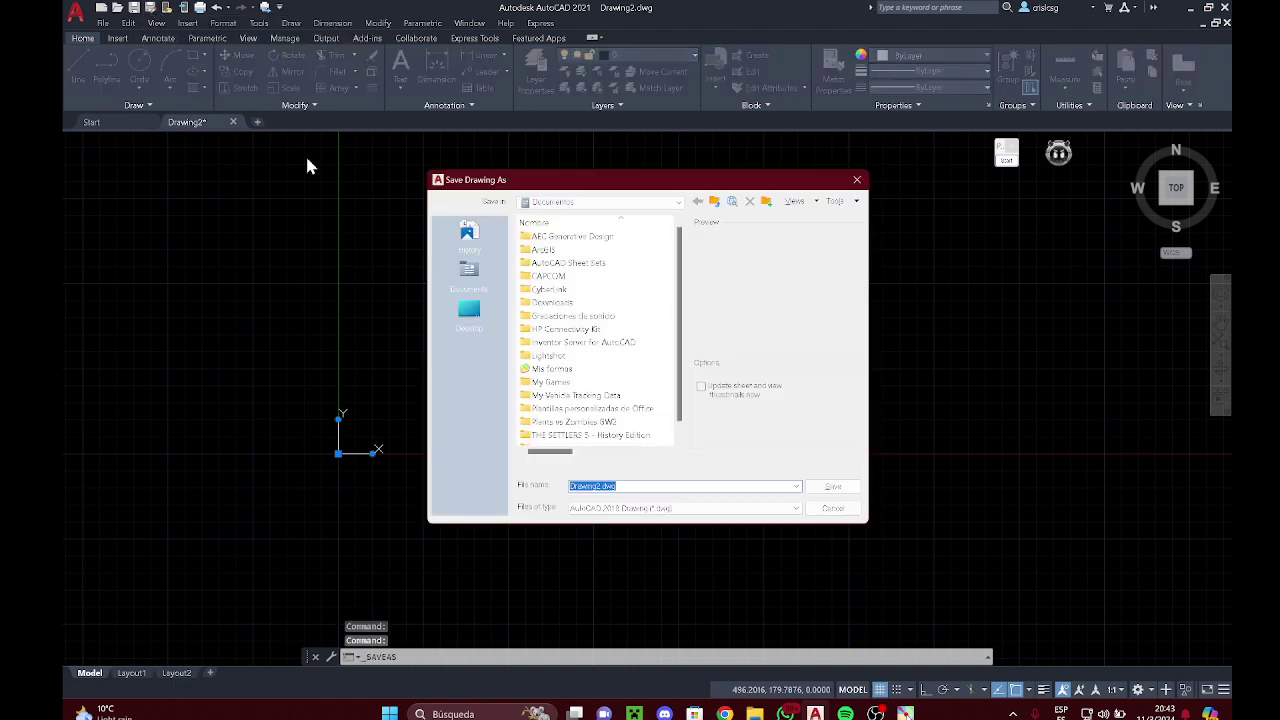
pyautogui.click(1006, 151)
pyautogui.moveTo(553, 467); pyautogui.dragTo(642, 498)
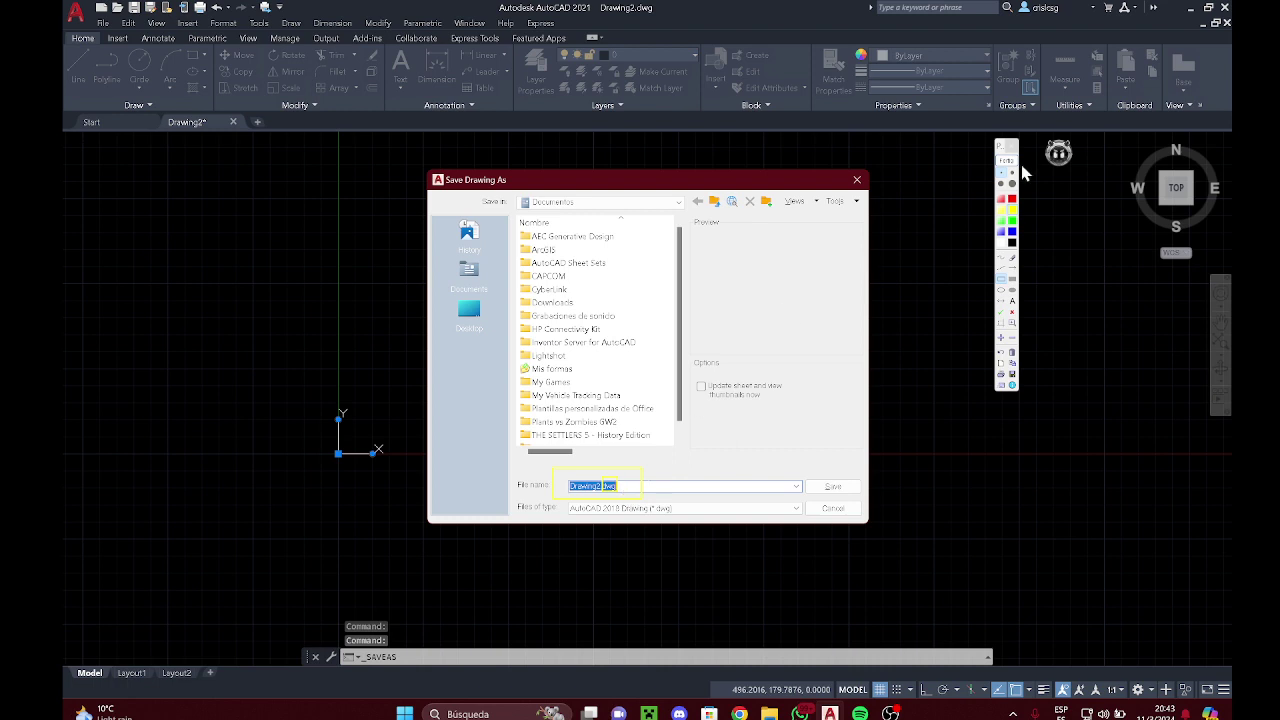
pyautogui.click(1011, 159)
pyautogui.click(623, 486)
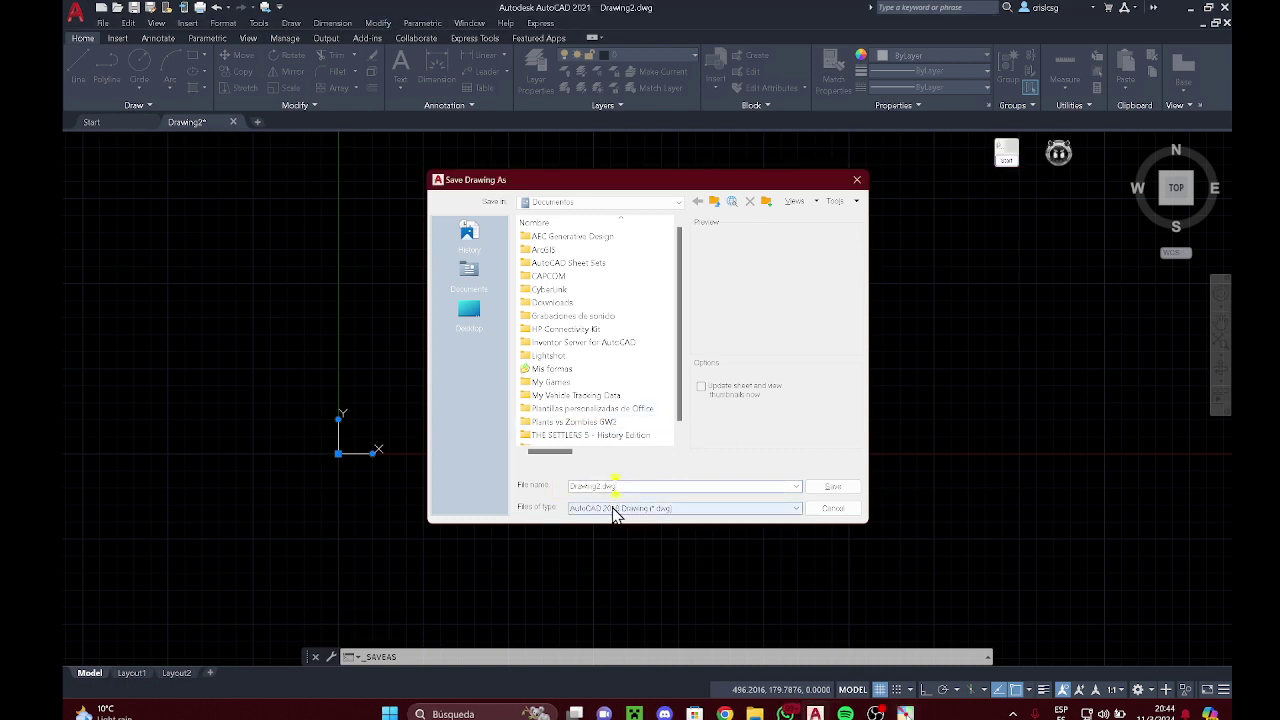
# Step: Save the drawing as Drawing2.dwg in the Documents folder using the AutoCAD 2007/LT2007 Drawing (*.dwg) file type
pyautogui.click(615, 509)
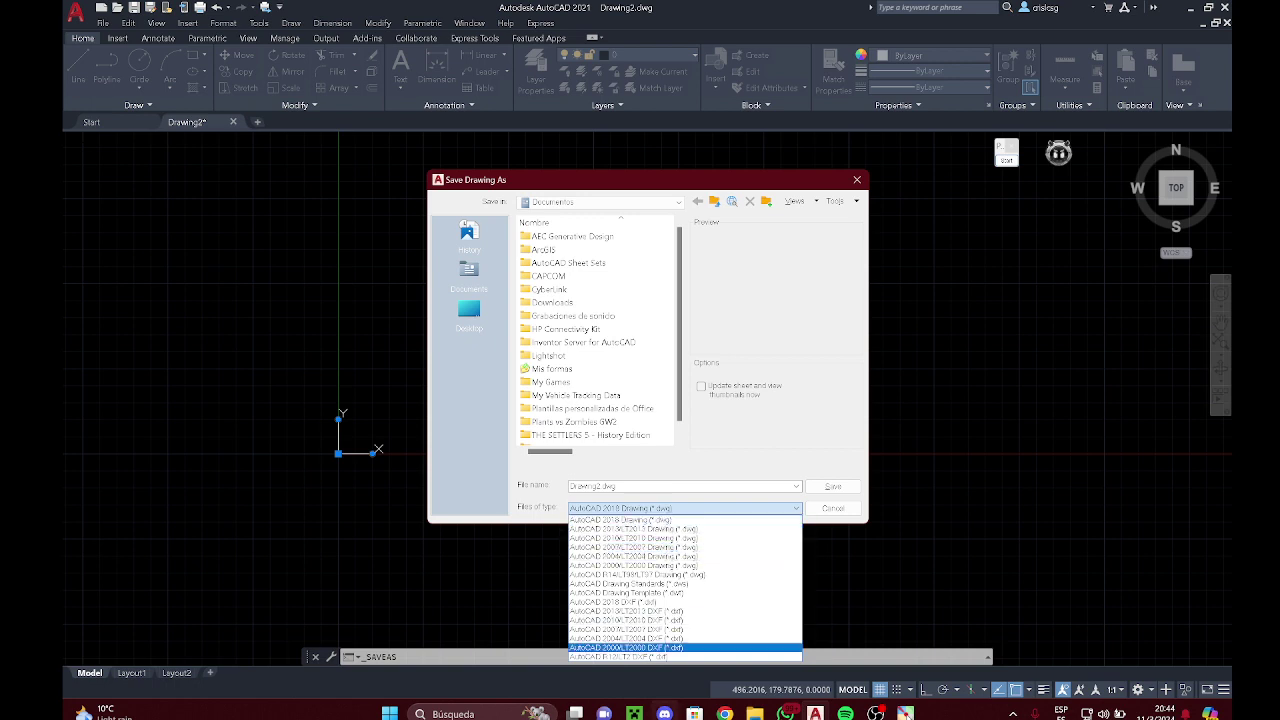
pyautogui.click(655, 548)
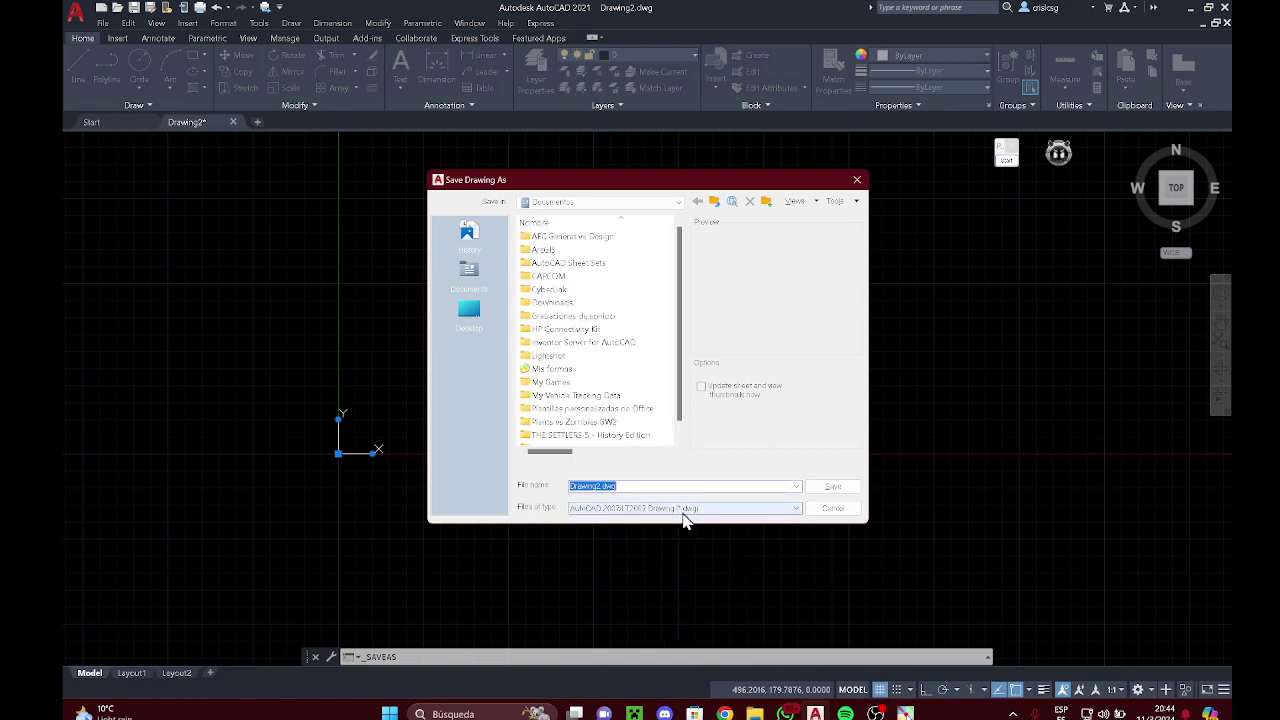
pyautogui.click(831, 487)
pyautogui.click(729, 349)
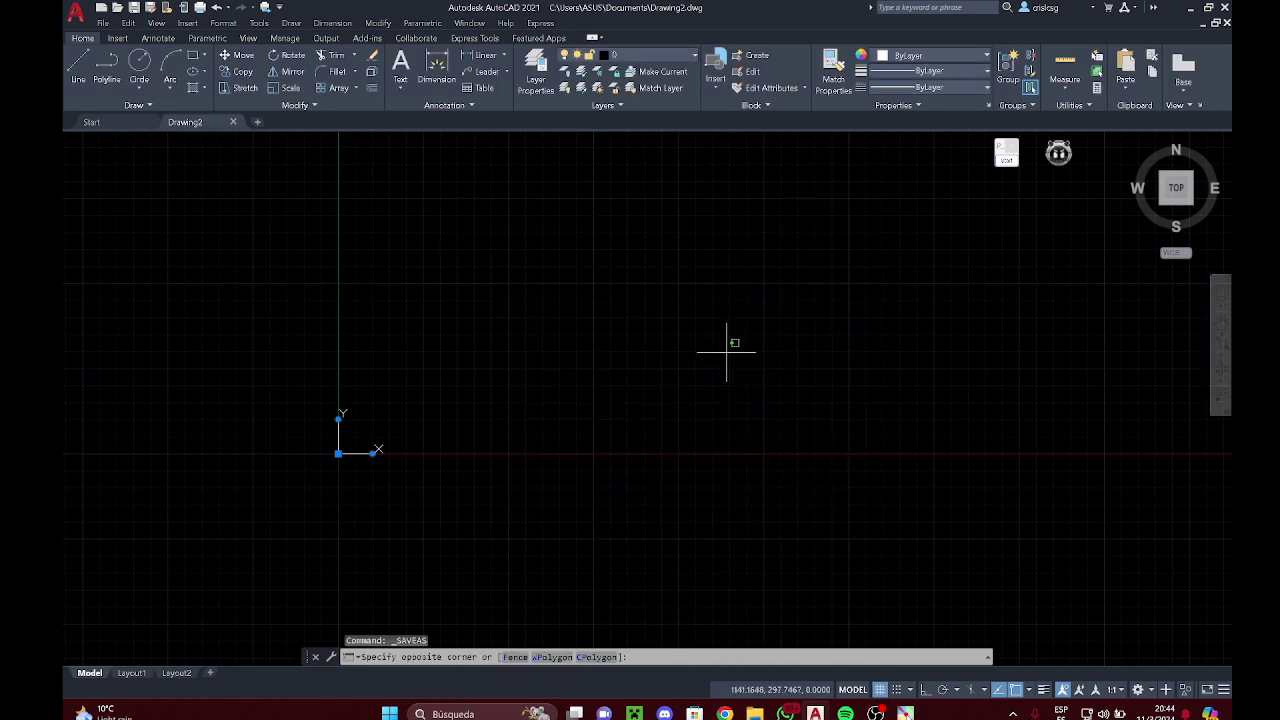
pyautogui.moveTo(571, 316); pyautogui.dragTo(628, 292, button='middle')
pyautogui.click(633, 324)
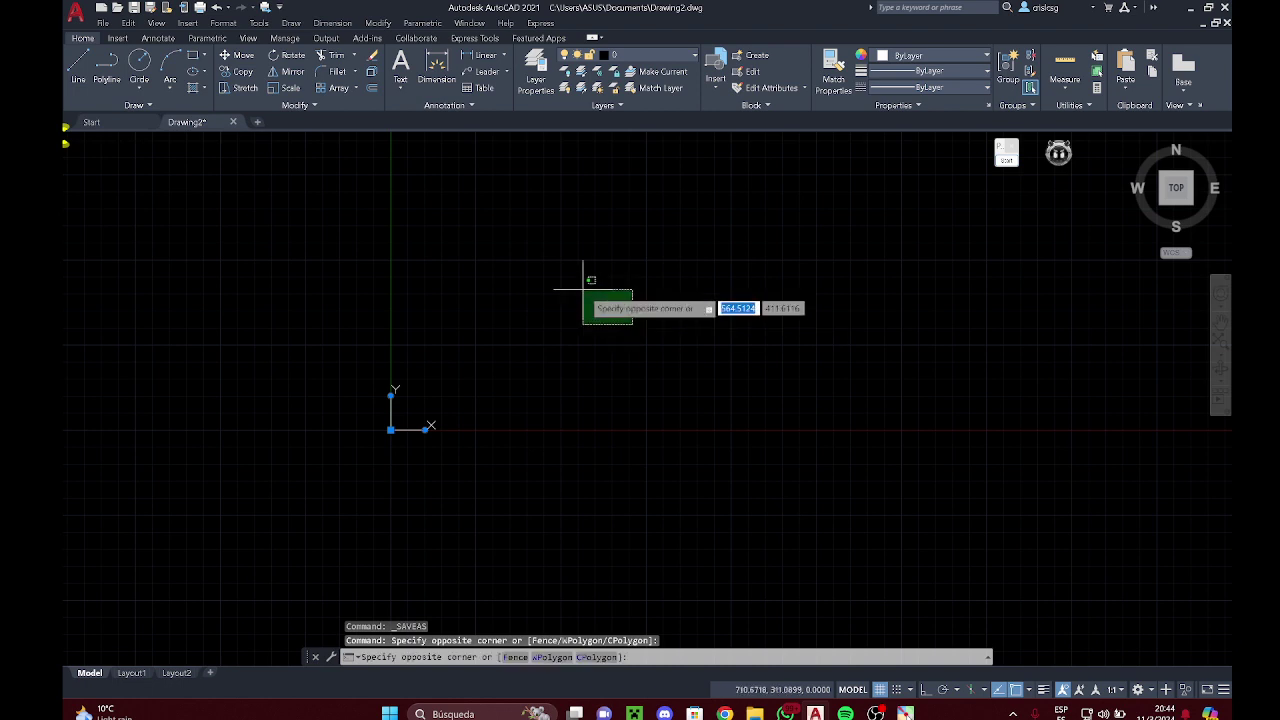
pyautogui.click(583, 288)
# Step: Outline the Draw, Modify, Annotation, Layers, Block and Properties tool groups with separate yellow annotation rectangles, and leave annotation mode
pyautogui.click(1009, 162)
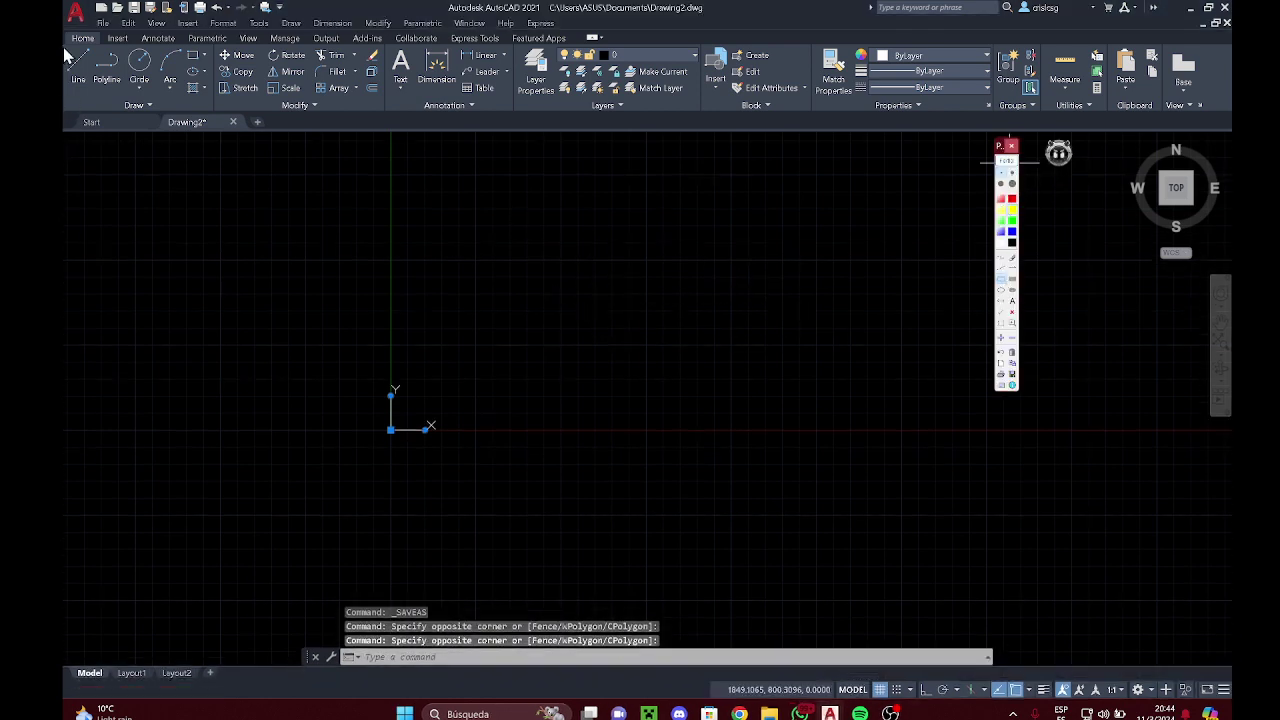
pyautogui.moveTo(64, 46)
pyautogui.mouseDown()
pyautogui.moveTo(180, 123)
pyautogui.moveTo(222, 130)
pyautogui.moveTo(212, 111)
pyautogui.mouseUp()
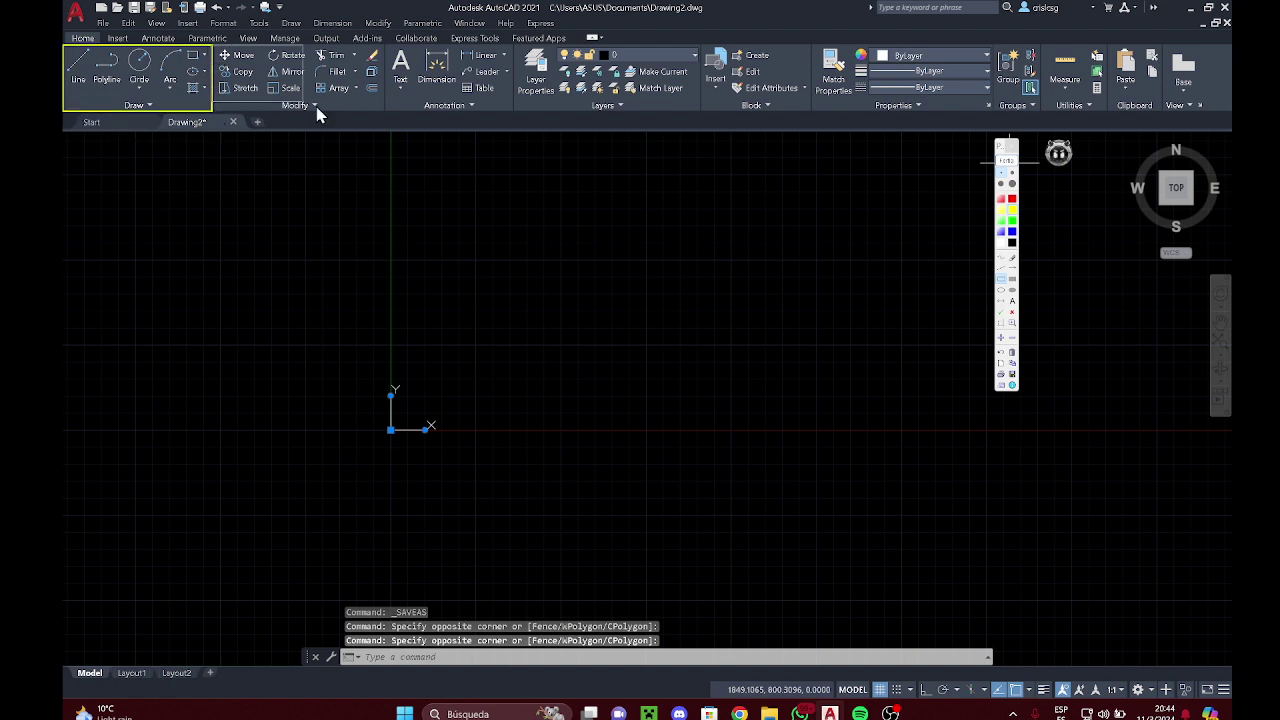
pyautogui.moveTo(212, 44); pyautogui.dragTo(384, 110)
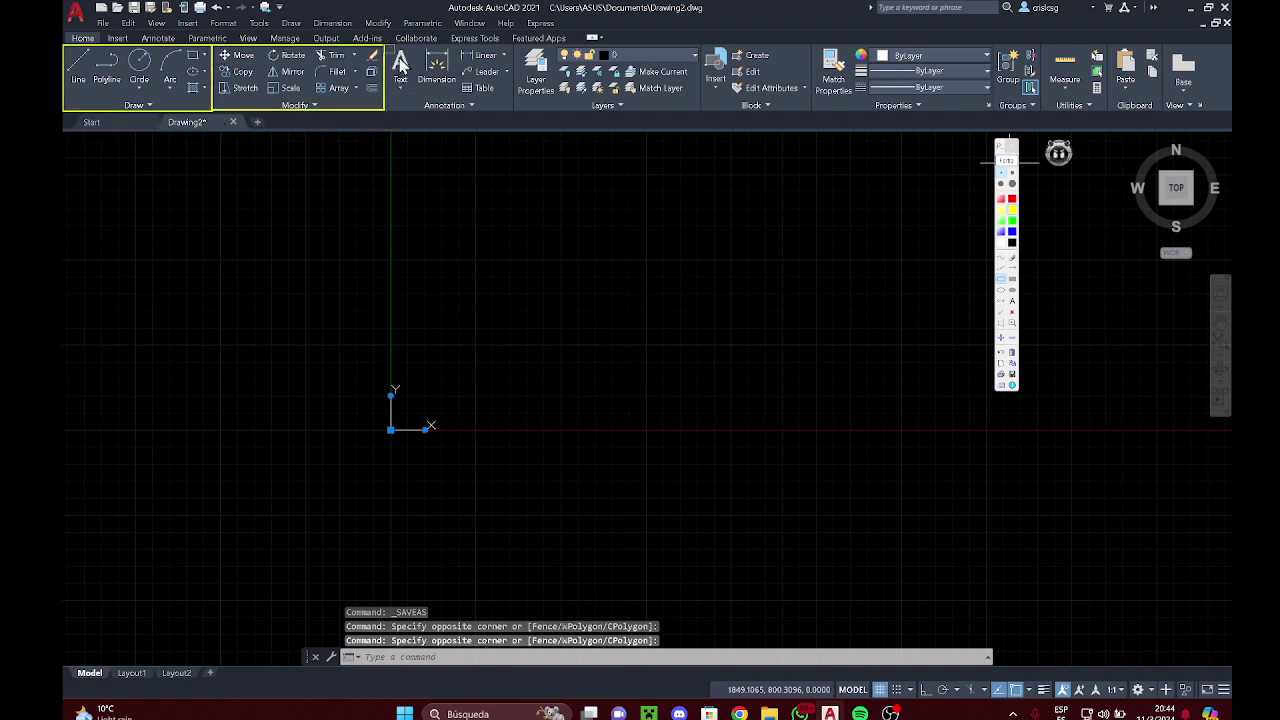
pyautogui.moveTo(385, 46)
pyautogui.mouseDown()
pyautogui.moveTo(514, 123)
pyautogui.moveTo(511, 111)
pyautogui.mouseUp()
pyautogui.moveTo(514, 46)
pyautogui.mouseDown()
pyautogui.moveTo(663, 123)
pyautogui.moveTo(702, 112)
pyautogui.mouseUp()
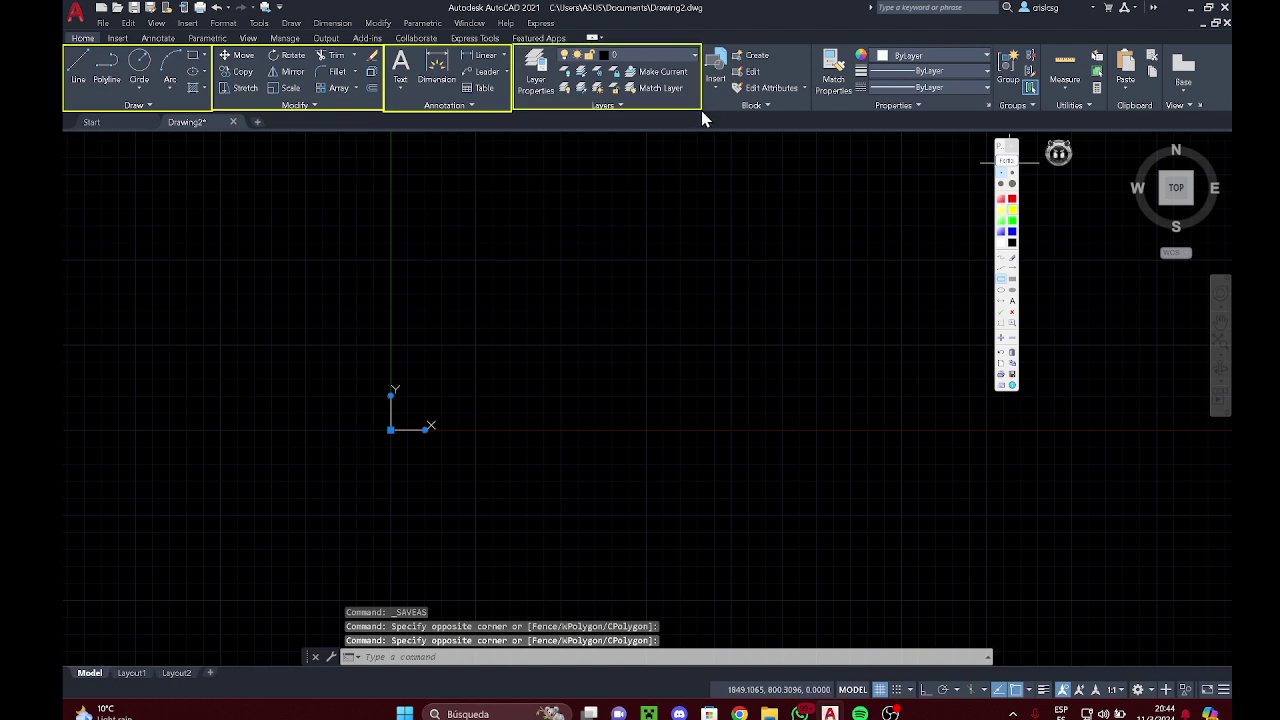
pyautogui.moveTo(699, 44)
pyautogui.mouseDown()
pyautogui.moveTo(824, 128)
pyautogui.moveTo(812, 112)
pyautogui.mouseUp()
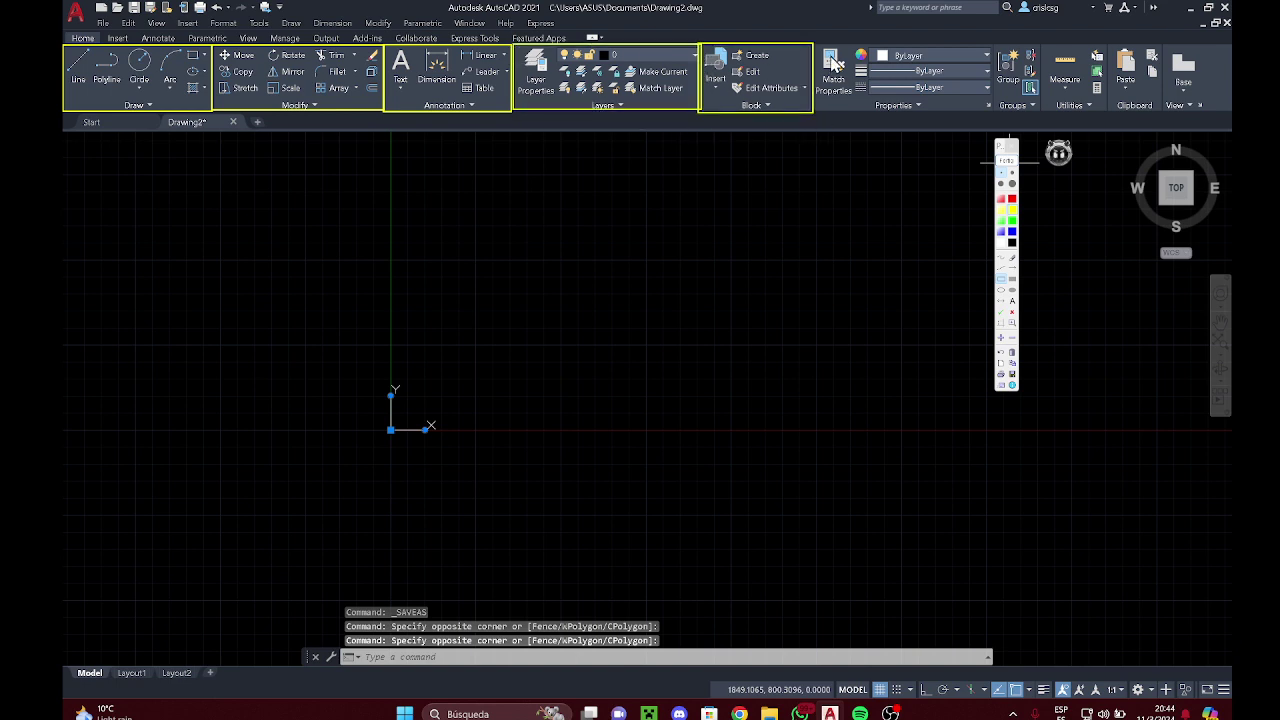
pyautogui.moveTo(812, 46); pyautogui.dragTo(992, 112)
pyautogui.click(1008, 166)
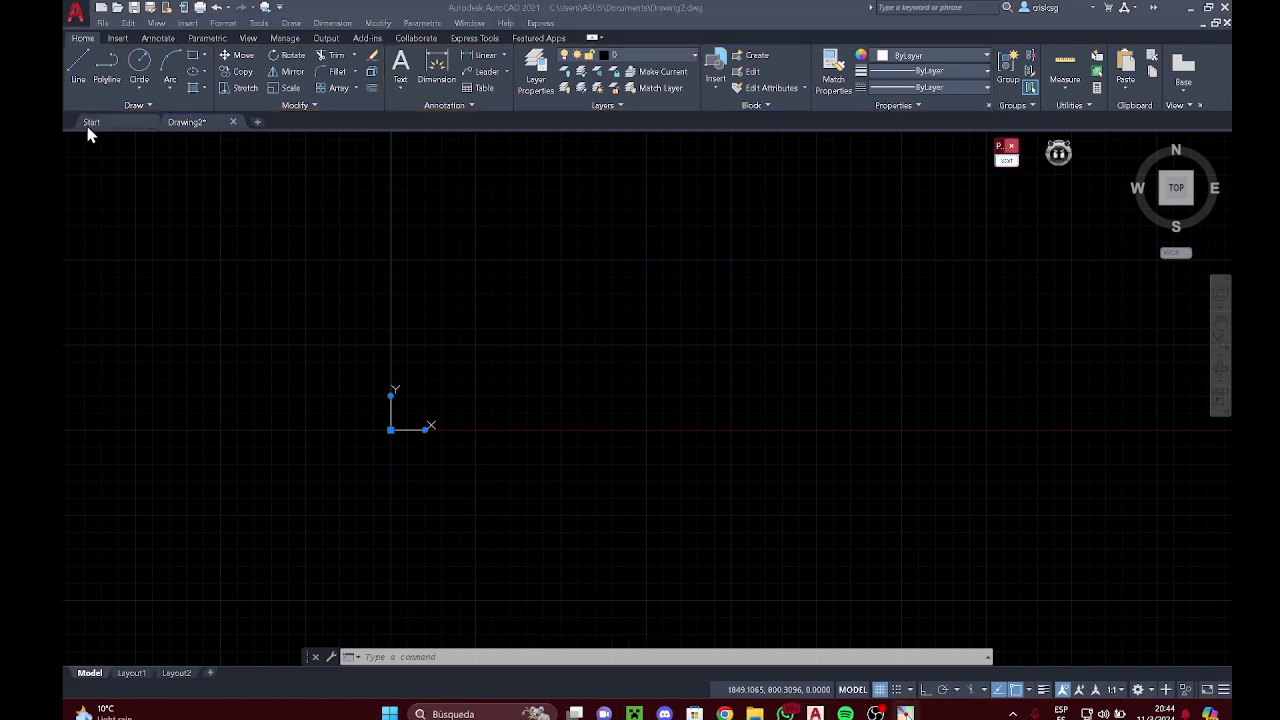
pyautogui.click(138, 105)
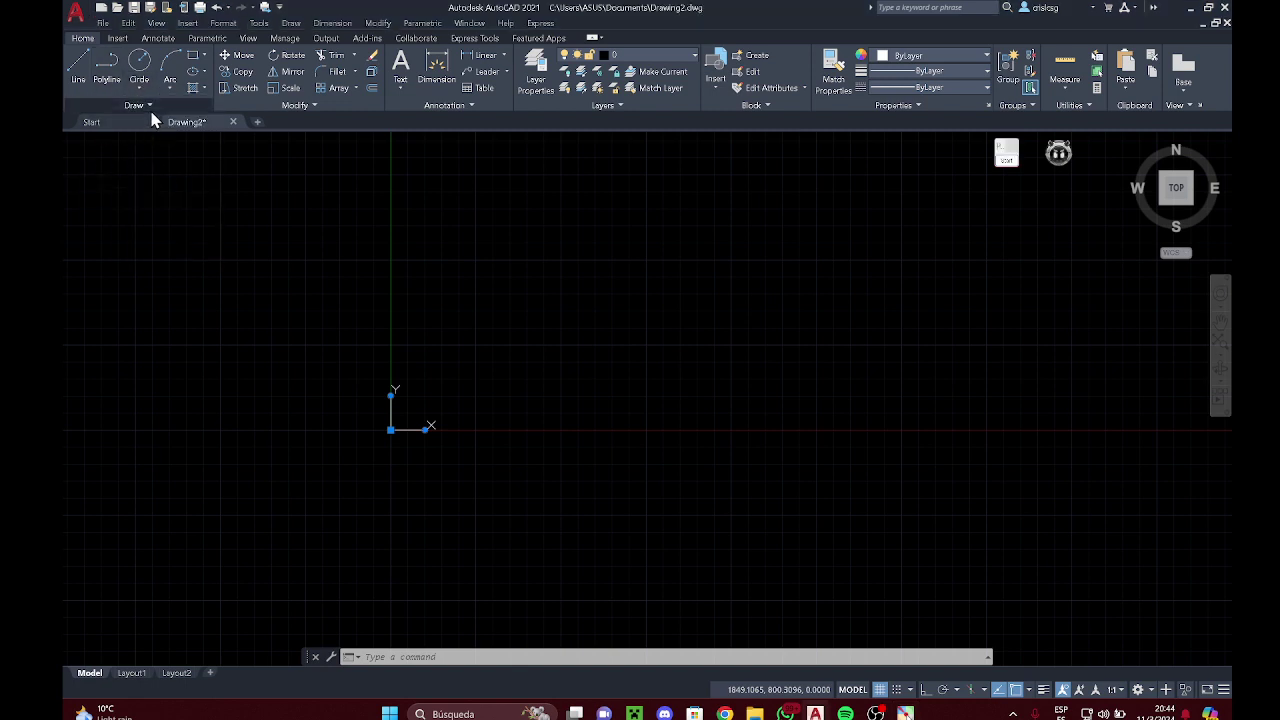
pyautogui.click(152, 110)
pyautogui.click(171, 211)
pyautogui.click(131, 273)
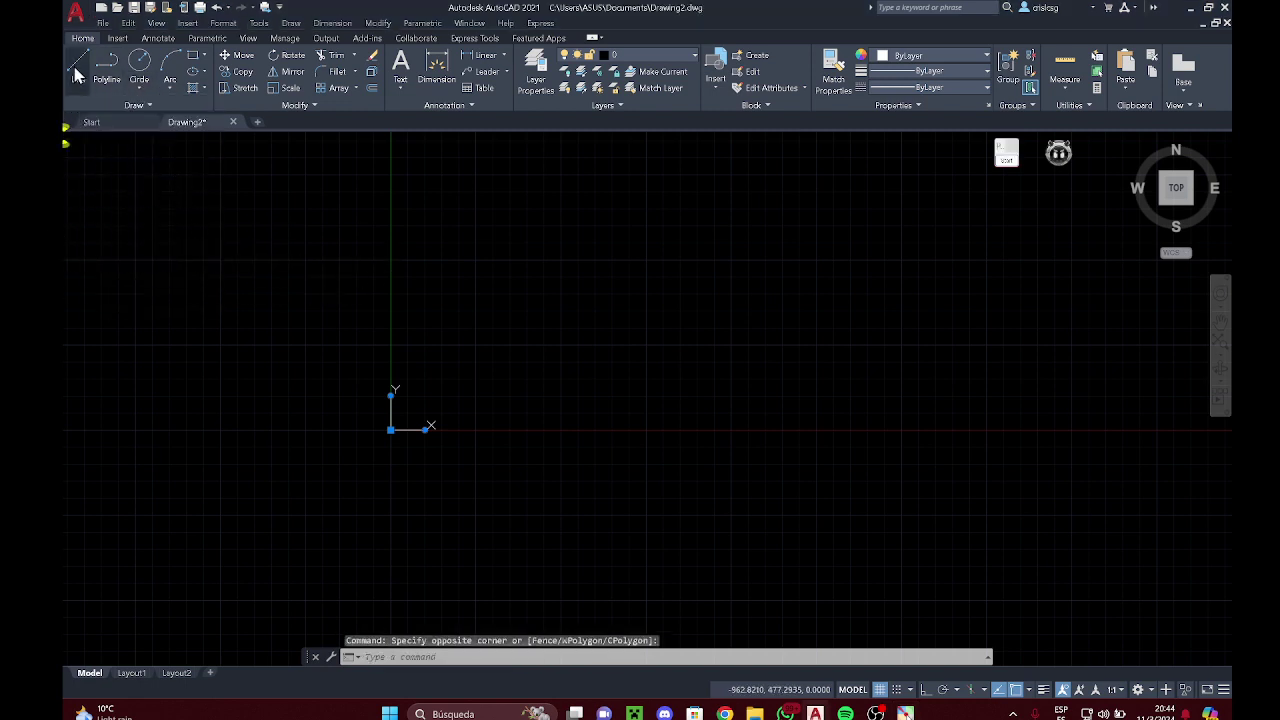
pyautogui.moveTo(513, 368); pyautogui.dragTo(483, 374, button='middle')
pyautogui.click(483, 374)
pyautogui.click(451, 347)
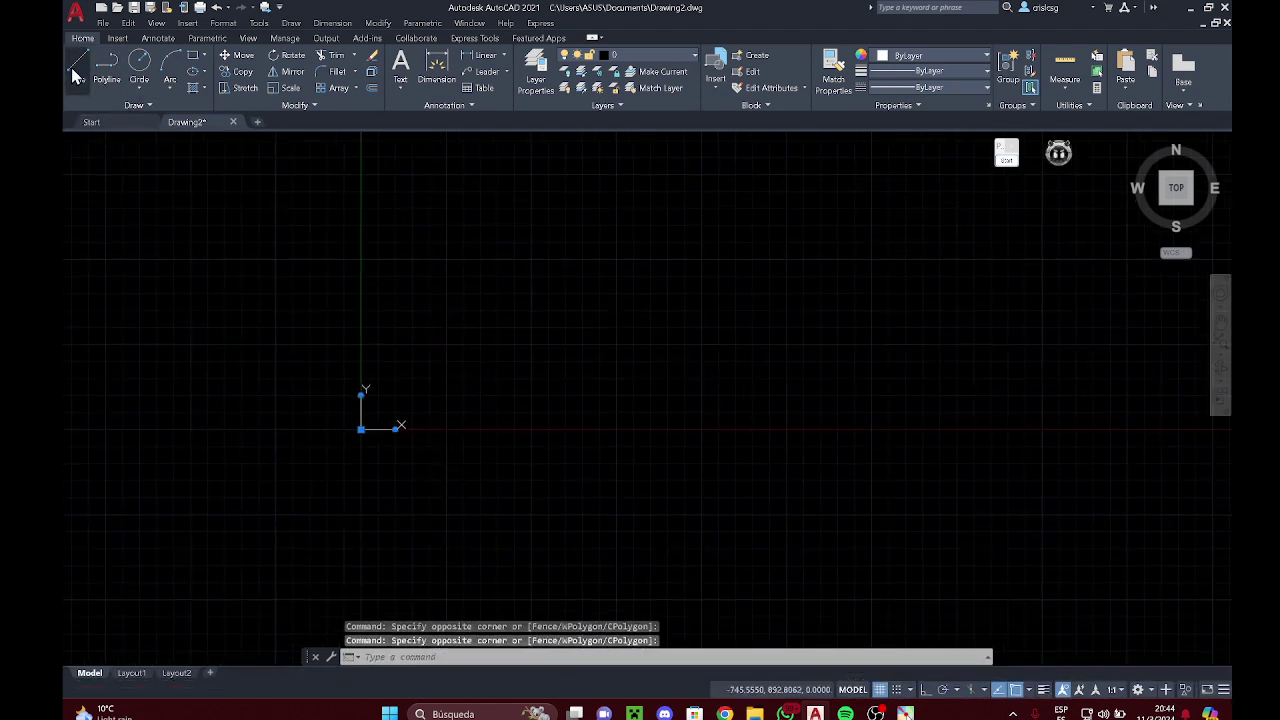
# Step: Draw an open chain of six Line segments roughly outlining a pentagon, above the X axis and clear of the origin
pyautogui.click(78, 64)
pyautogui.click(509, 277)
pyautogui.click(698, 220)
pyautogui.click(807, 297)
pyautogui.click(742, 412)
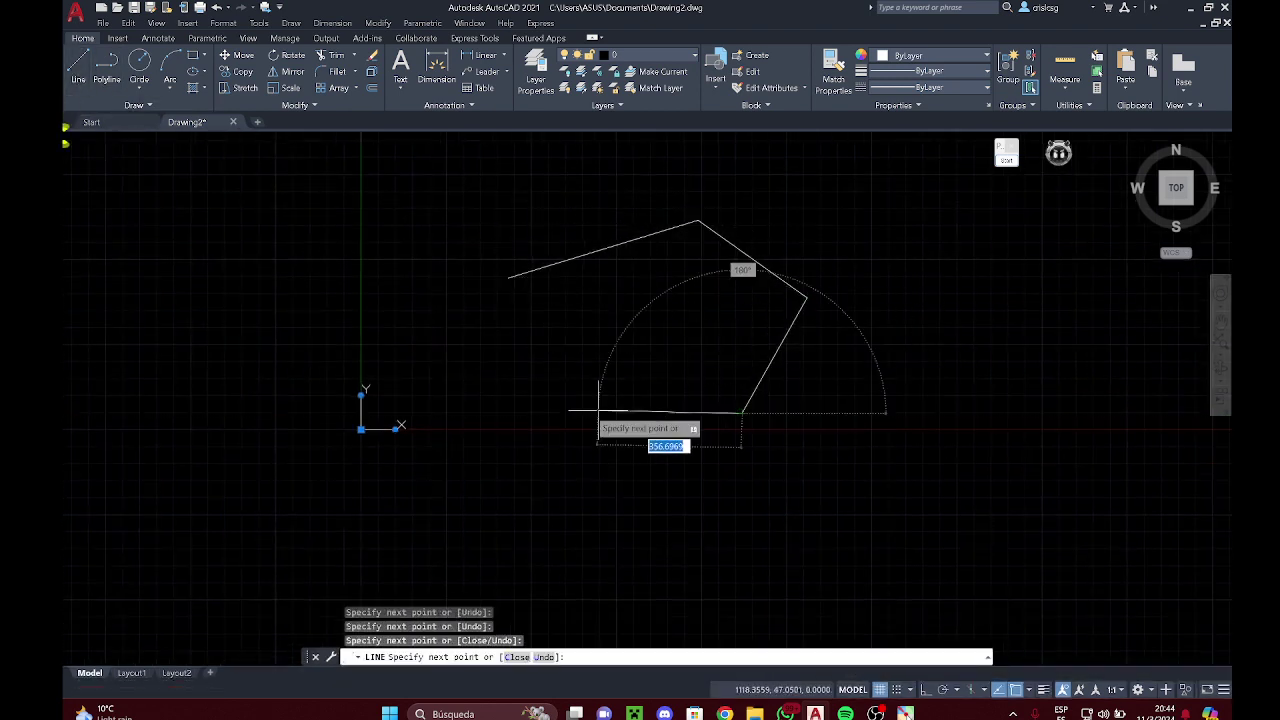
pyautogui.click(586, 409)
pyautogui.click(575, 328)
pyautogui.click(620, 290)
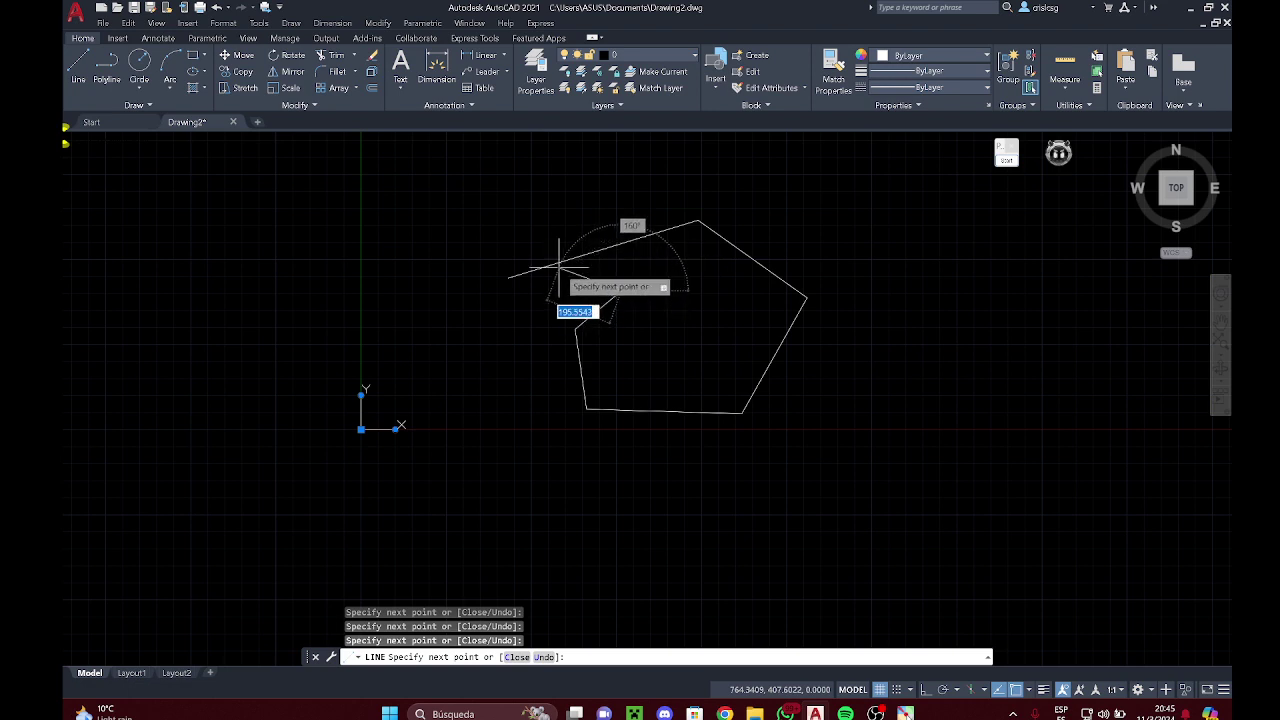
pyautogui.press('Escape')
pyautogui.click(617, 319)
pyautogui.click(599, 305)
pyautogui.moveTo(675, 347); pyautogui.dragTo(634, 353, button='middle')
pyautogui.press('Escape')
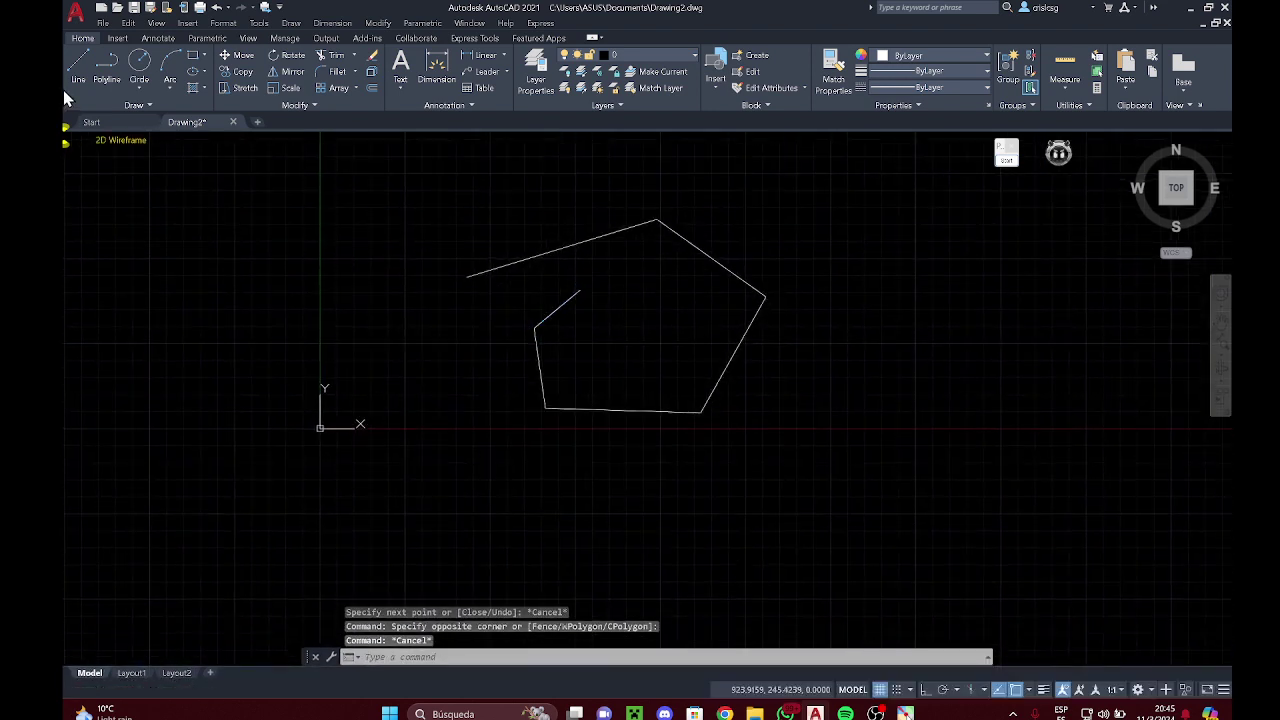
# Step: Draw an open nine-segment polyline beside the pentagon-like lines, curving around and doubling back to form a hook shape
pyautogui.click(101, 84)
pyautogui.moveTo(706, 194); pyautogui.dragTo(624, 201, button='middle')
pyautogui.click(624, 201)
pyautogui.click(840, 216)
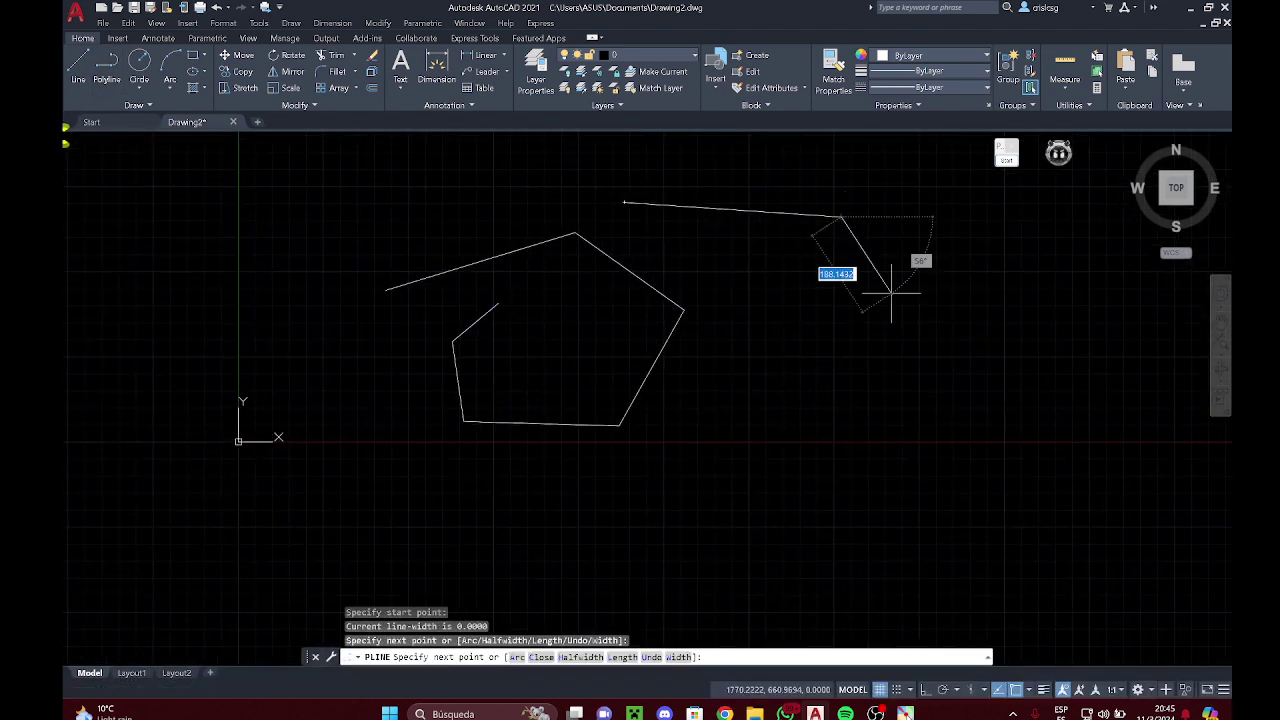
pyautogui.click(897, 310)
pyautogui.click(840, 385)
pyautogui.click(677, 458)
pyautogui.click(683, 511)
pyautogui.click(817, 483)
pyautogui.click(926, 403)
pyautogui.click(928, 248)
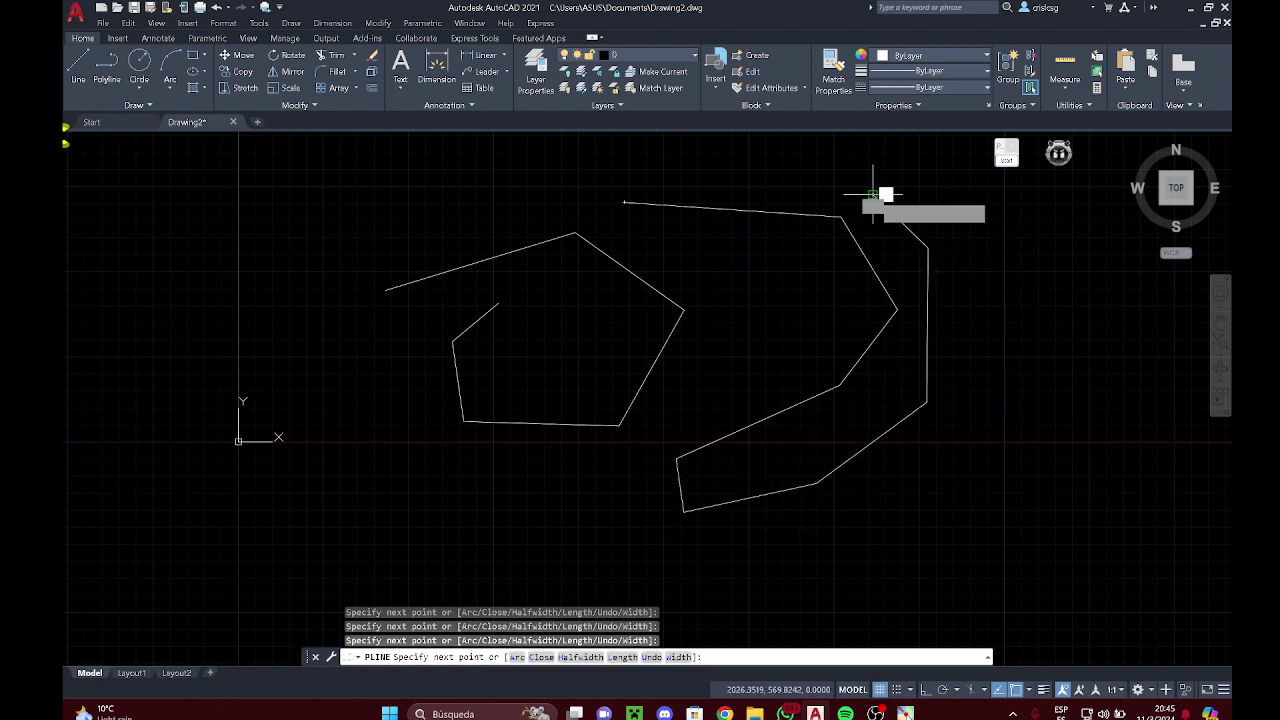
pyautogui.click(873, 195)
pyautogui.press('Escape')
# Step: Draw a circle overlapping the free end of the pentagon-like lines, and a small horizontal rectangle across the Y axis from it
pyautogui.click(133, 78)
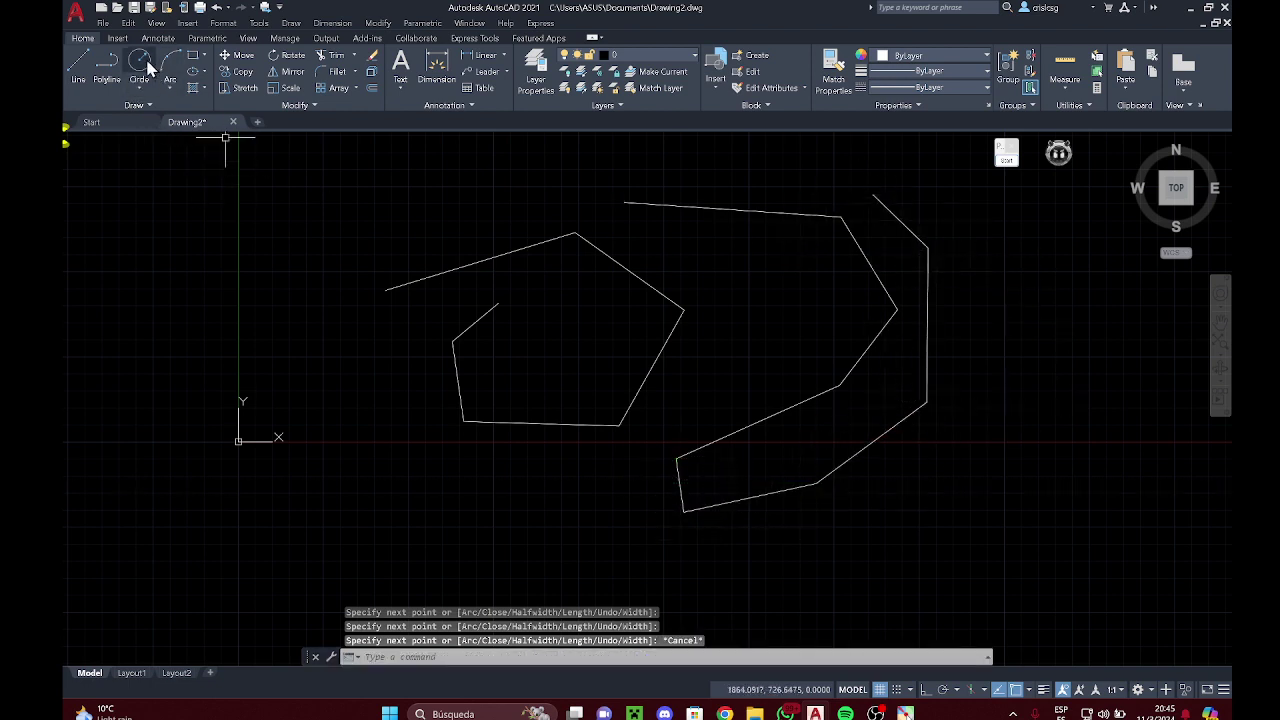
pyautogui.click(372, 236)
pyautogui.click(275, 265)
pyautogui.click(193, 56)
pyautogui.click(92, 226)
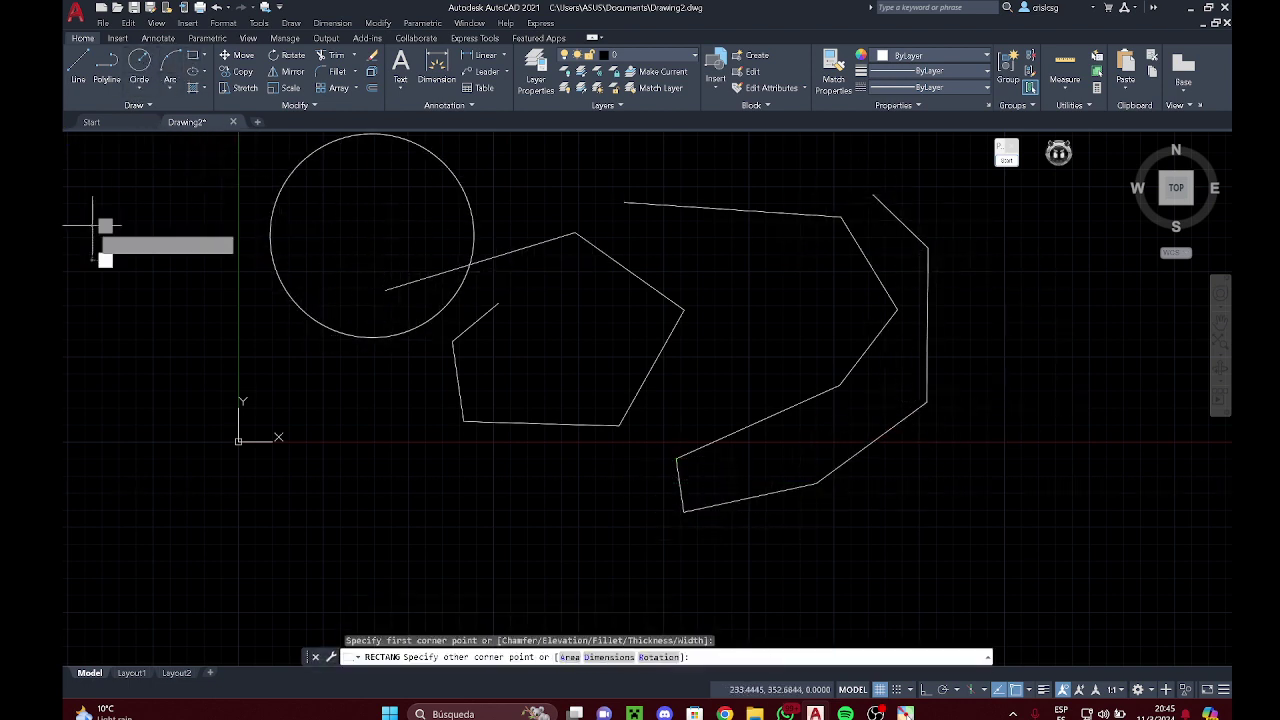
pyautogui.click(194, 271)
pyautogui.moveTo(194, 271); pyautogui.dragTo(248, 224, button='middle')
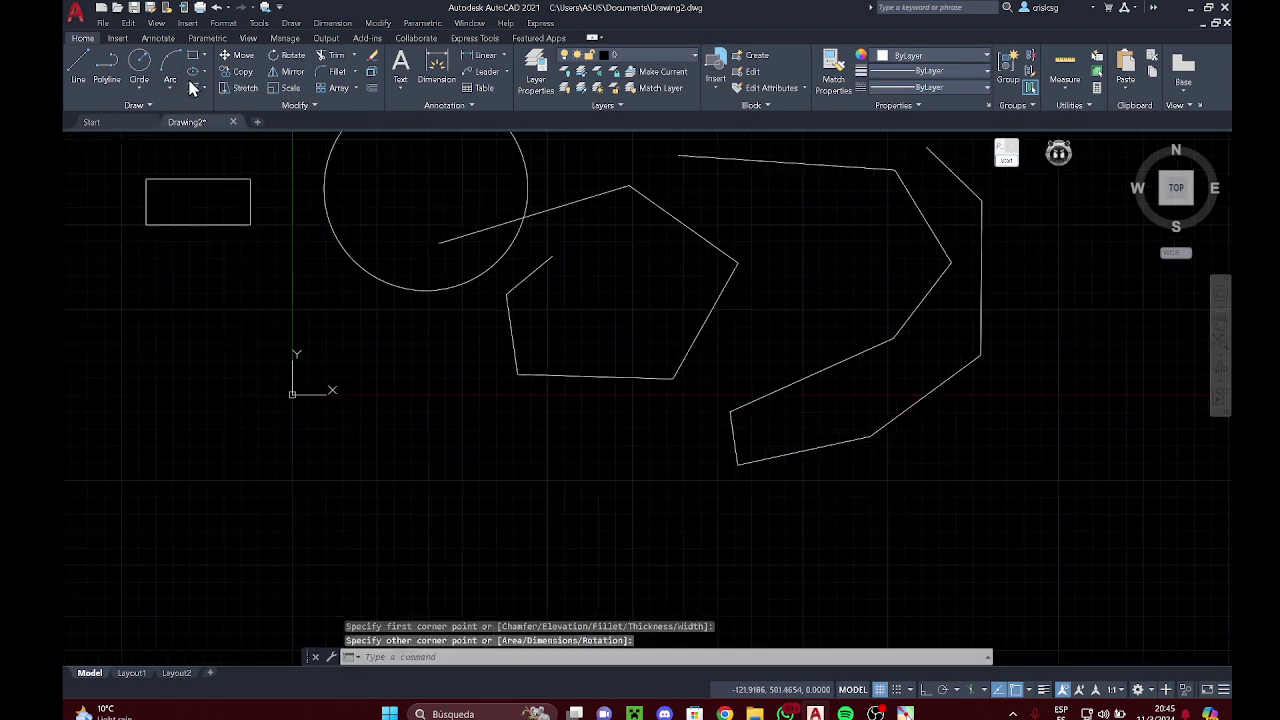
# Step: Draw a slender tilted ellipse by its center and axes, just below the rectangle and beside the origin
pyautogui.click(193, 71)
pyautogui.click(192, 337)
pyautogui.click(268, 277)
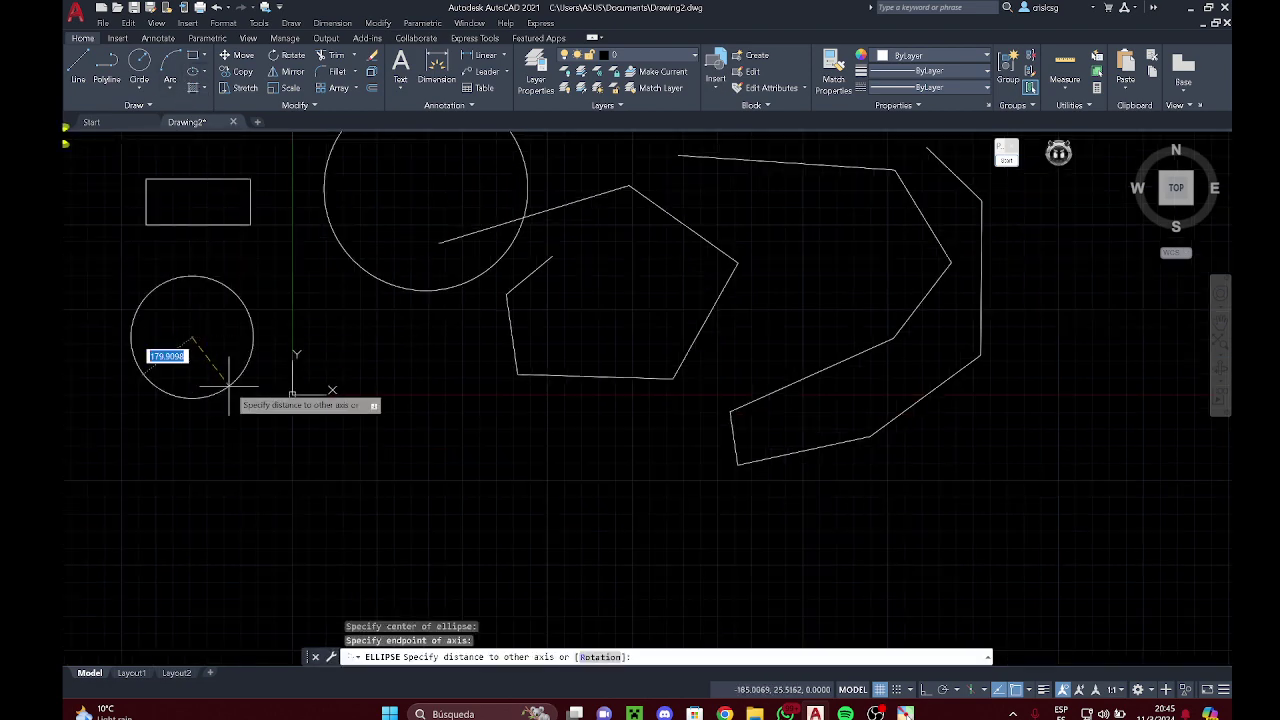
pyautogui.click(343, 306)
pyautogui.moveTo(366, 363); pyautogui.dragTo(443, 439, button='middle')
pyautogui.scroll(-1, 459, 443)
pyautogui.moveTo(515, 458); pyautogui.dragTo(471, 427, button='middle')
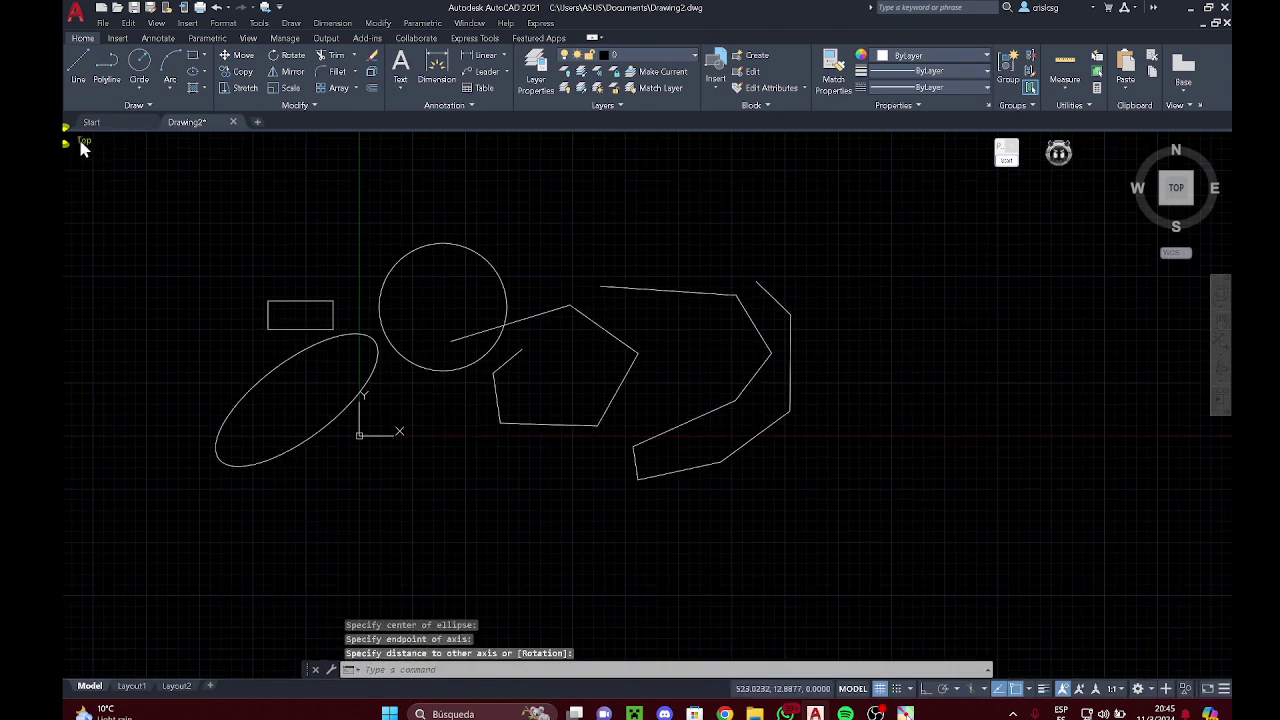
pyautogui.click(148, 105)
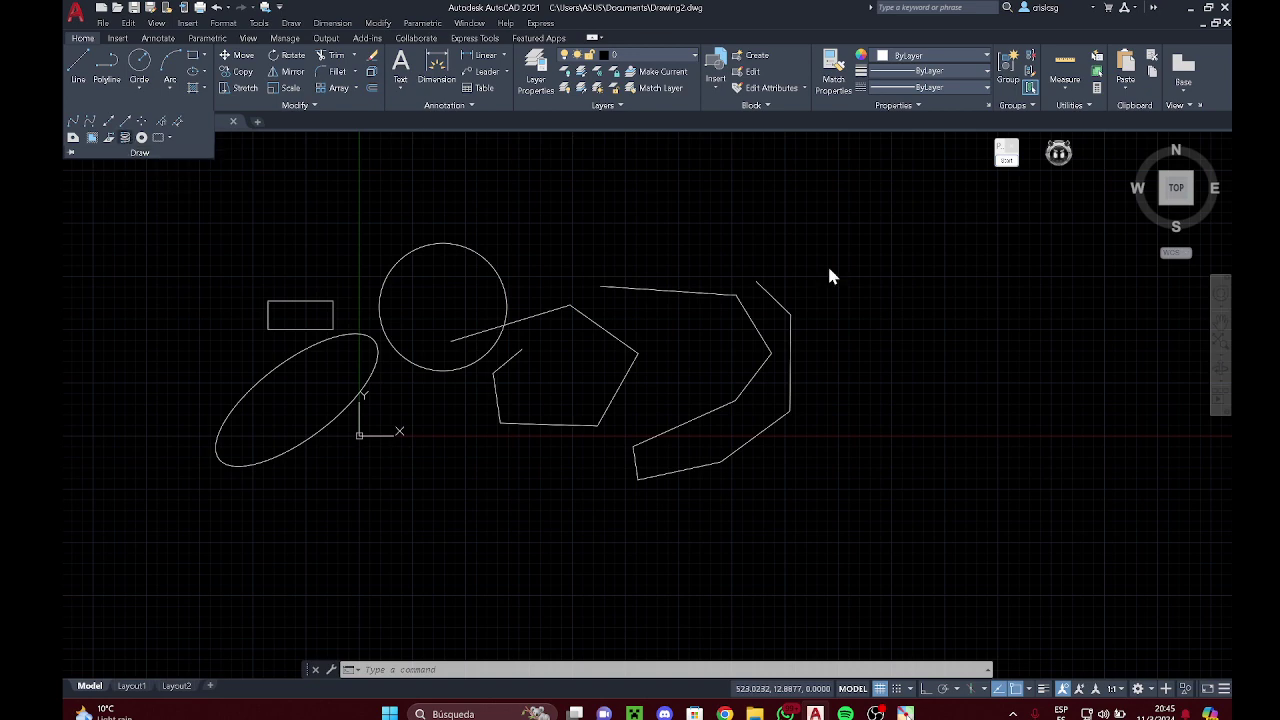
pyautogui.write('helix')
pyautogui.press('Return')
pyautogui.click(928, 438)
pyautogui.click(918, 320)
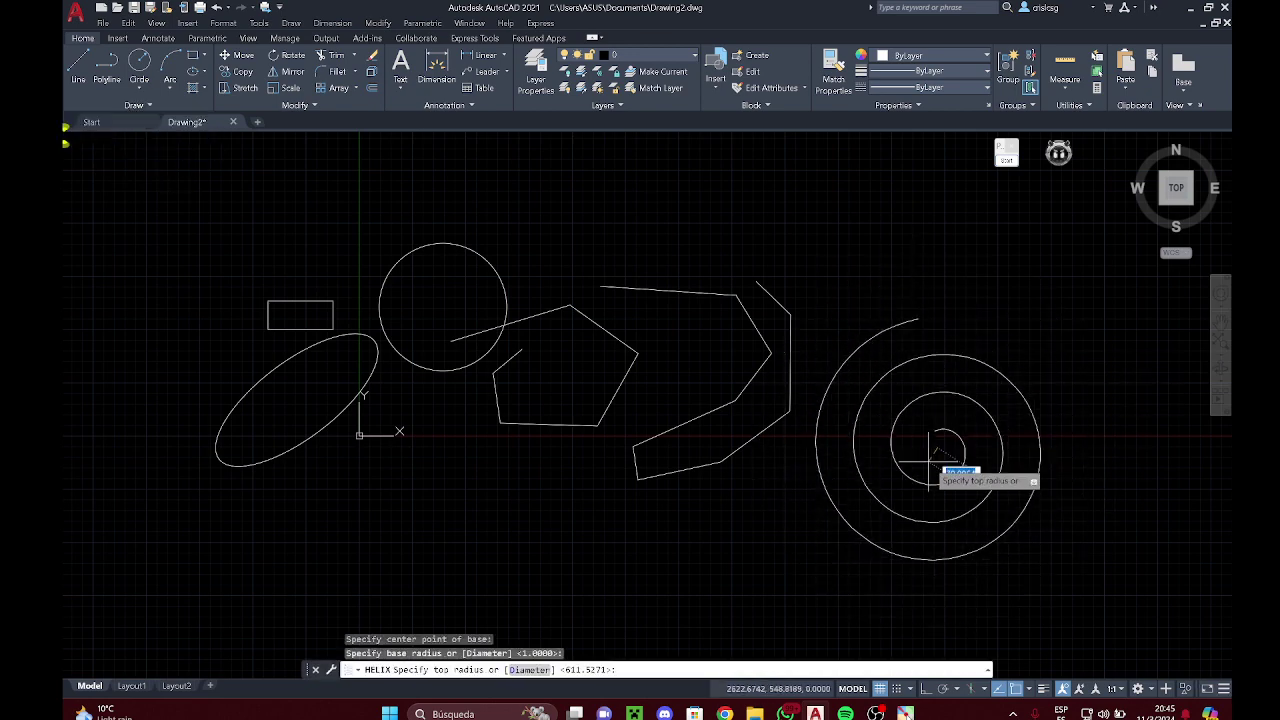
pyautogui.scroll(5, 922, 440)
pyautogui.click(920, 440)
pyautogui.scroll(-8, 912, 440)
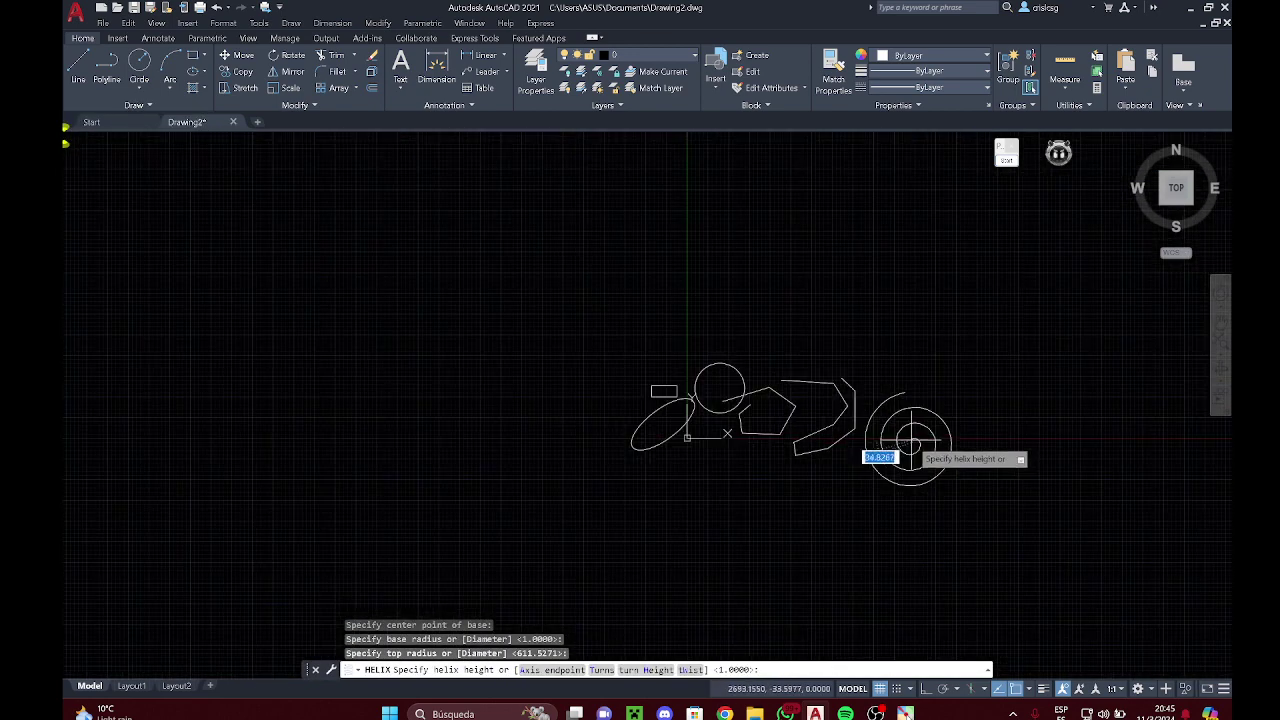
pyautogui.scroll(-3, 918, 470)
pyautogui.press('Escape')
pyautogui.scroll(6, 808, 340)
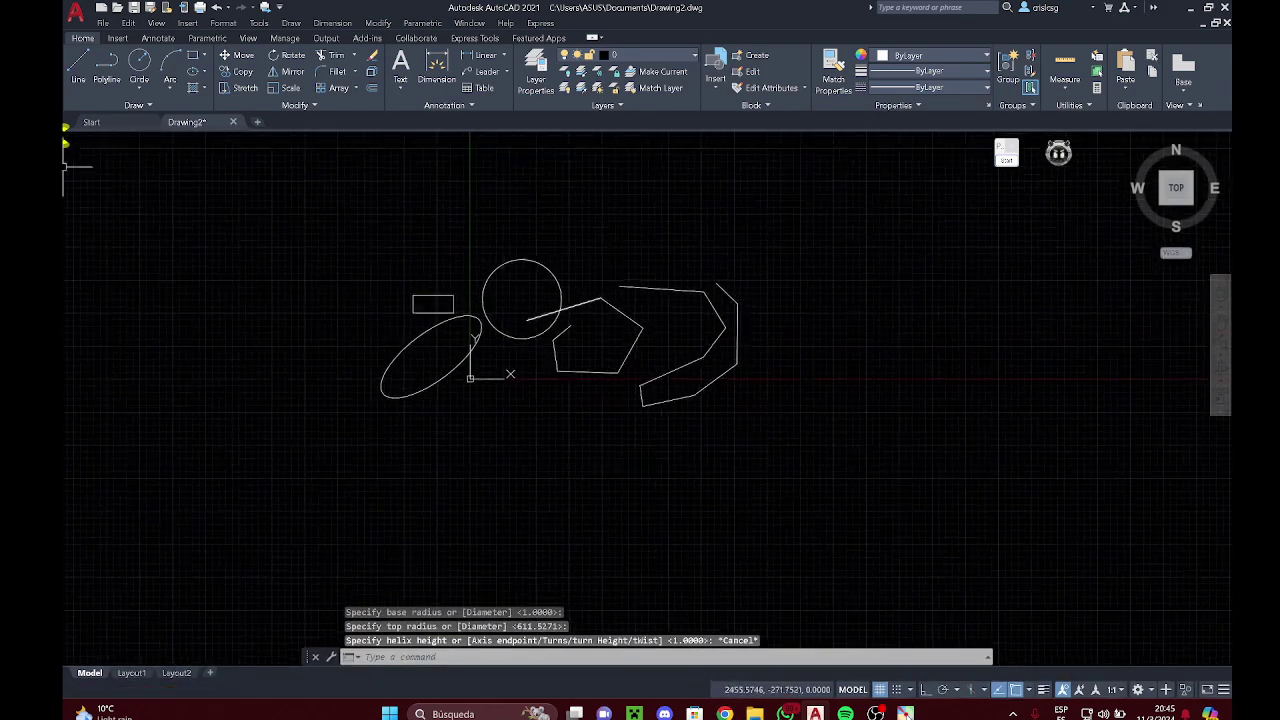
# Step: Draw a flat three-turn helix with a base radius of about 682 and a smaller top radius, above and overlapping the hook-shaped polyline
pyautogui.click(154, 107)
pyautogui.click(125, 138)
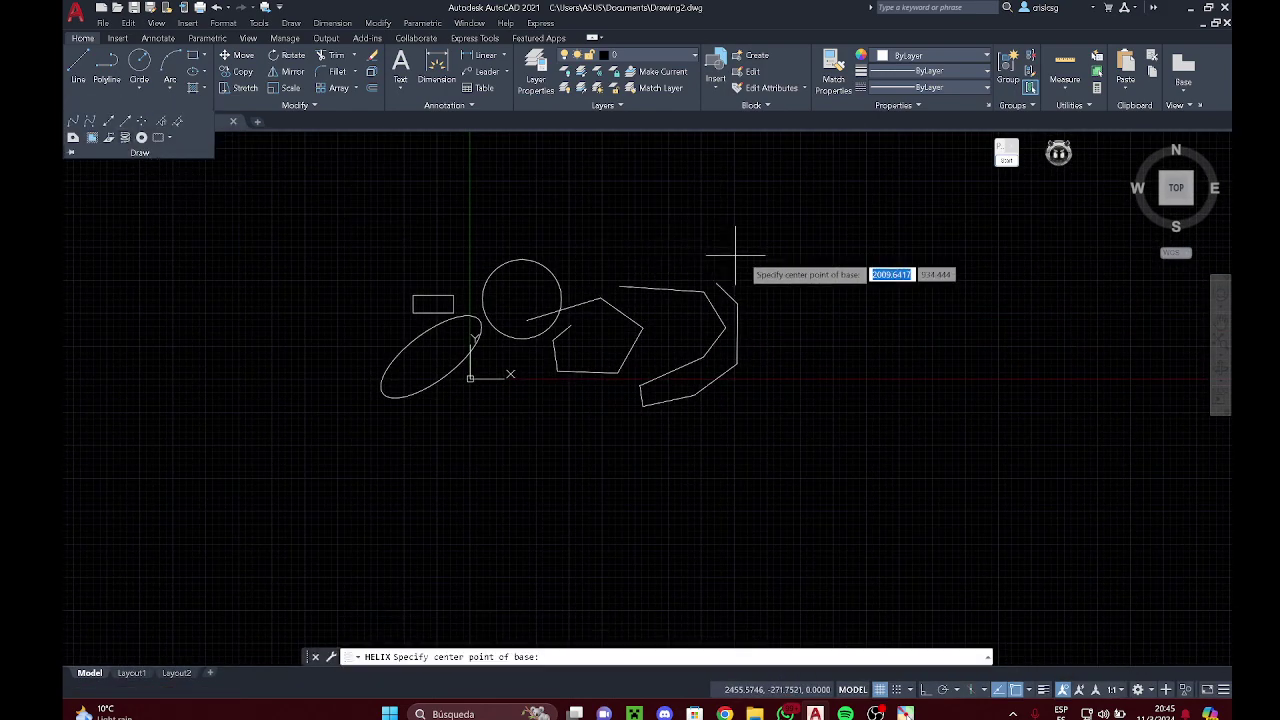
pyautogui.click(748, 251)
pyautogui.click(815, 282)
pyautogui.click(772, 282)
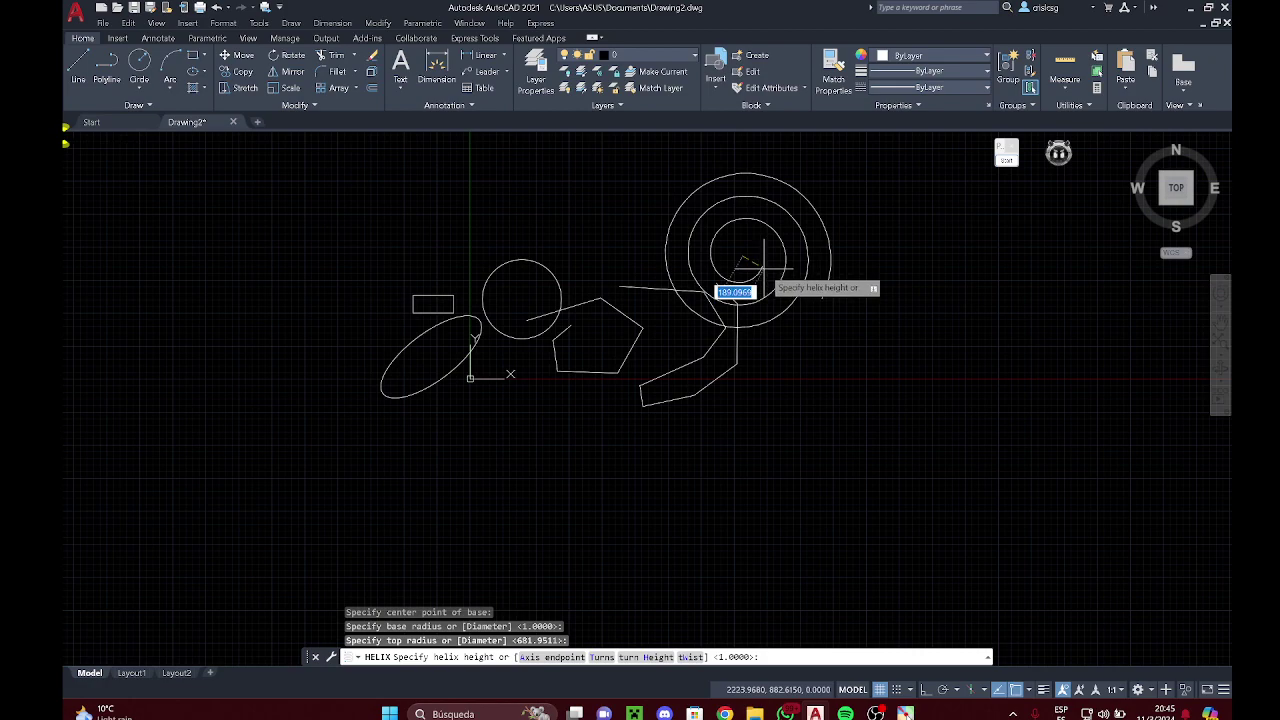
pyautogui.click(823, 337)
# Step: Move the spiral away from the hook-shaped polyline, farther along the positive X direction and slightly down, clear of the other shapes
pyautogui.click(813, 340)
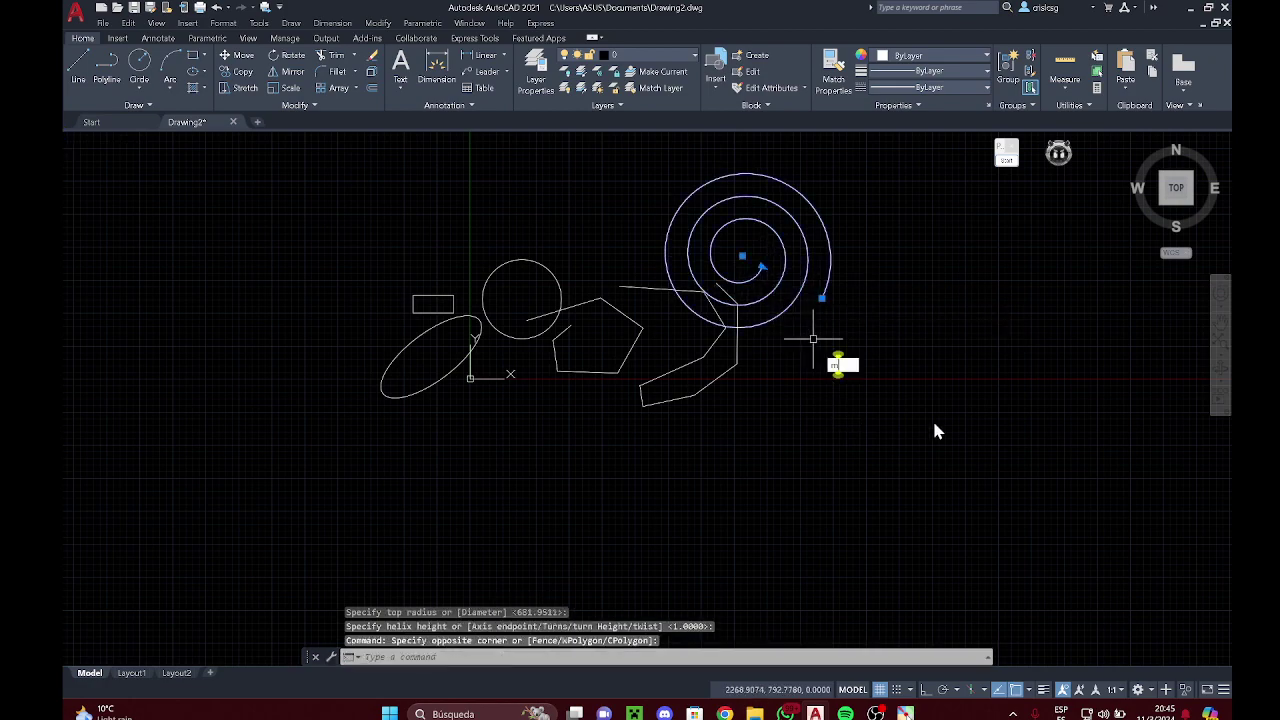
pyautogui.press('Return')
pyautogui.click(843, 417)
pyautogui.click(997, 429)
pyautogui.moveTo(755, 364); pyautogui.dragTo(714, 465, button='middle')
pyautogui.scroll(2, 734, 401)
# Step: Examine the additional Modify and Annotation tools of the Home ribbon
pyautogui.click(298, 105)
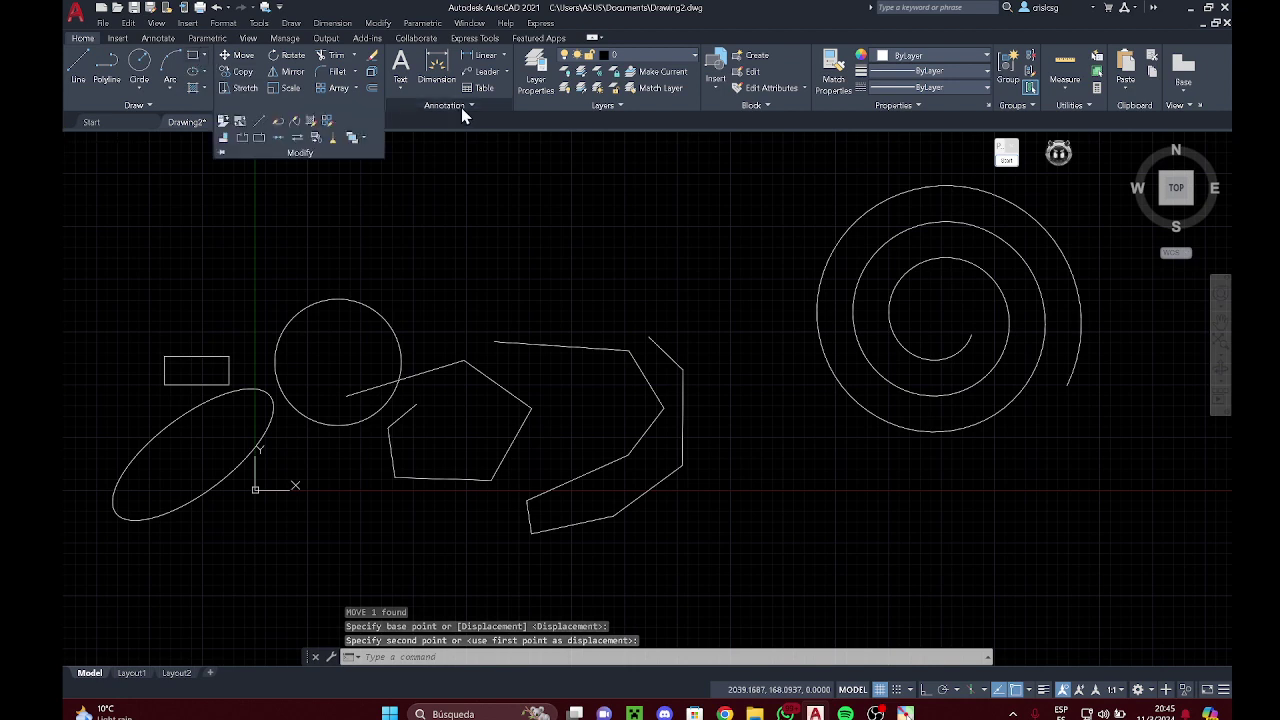
pyautogui.click(461, 107)
pyautogui.press('Escape')
pyautogui.click(298, 106)
pyautogui.press('Escape')
pyautogui.click(412, 207)
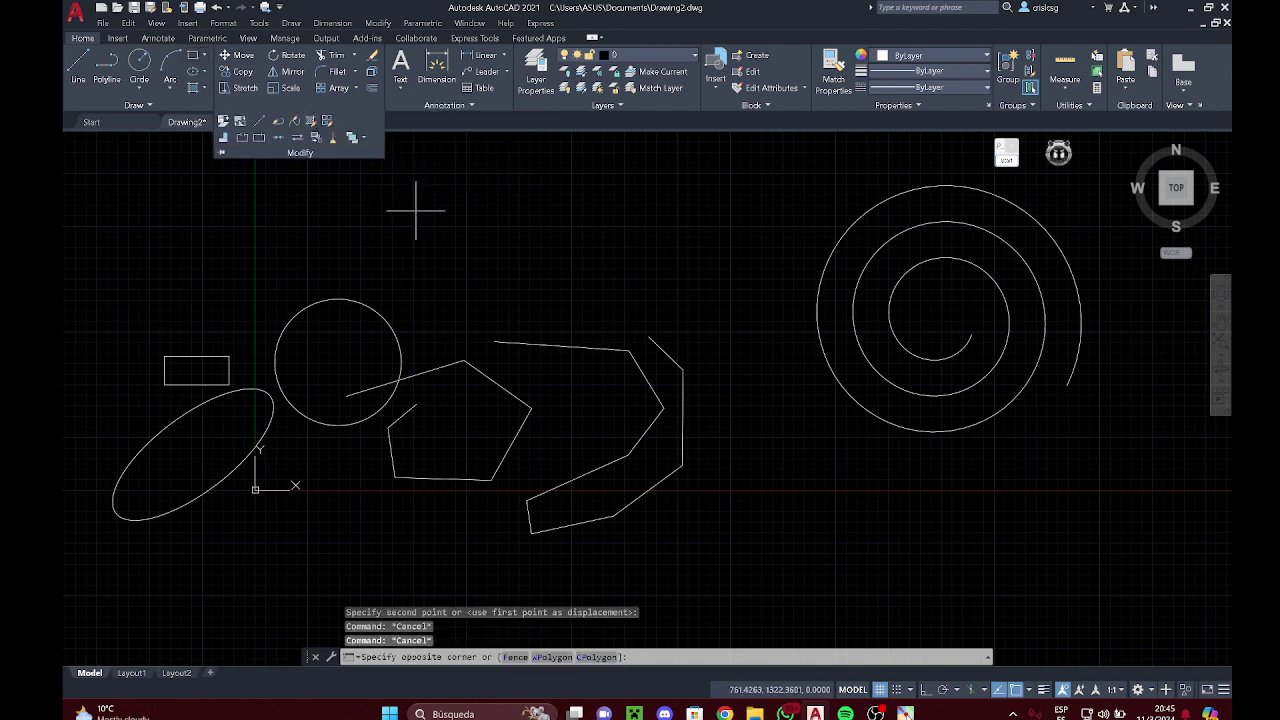
pyautogui.click(412, 208)
pyautogui.click(94, 200)
pyautogui.click(72, 204)
pyautogui.press('Escape')
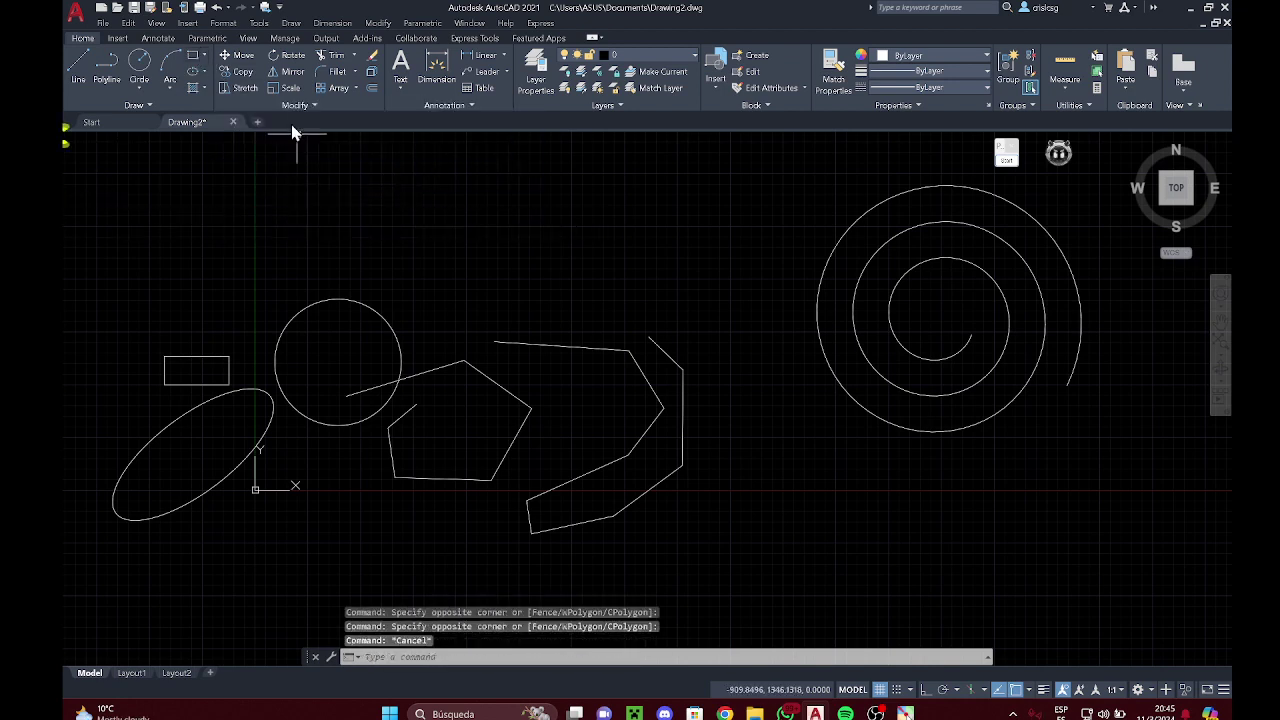
# Step: Move the spiral back toward the other shapes with the Move command, placing it just above the hook-shaped polyline, and deselect it
pyautogui.click(239, 60)
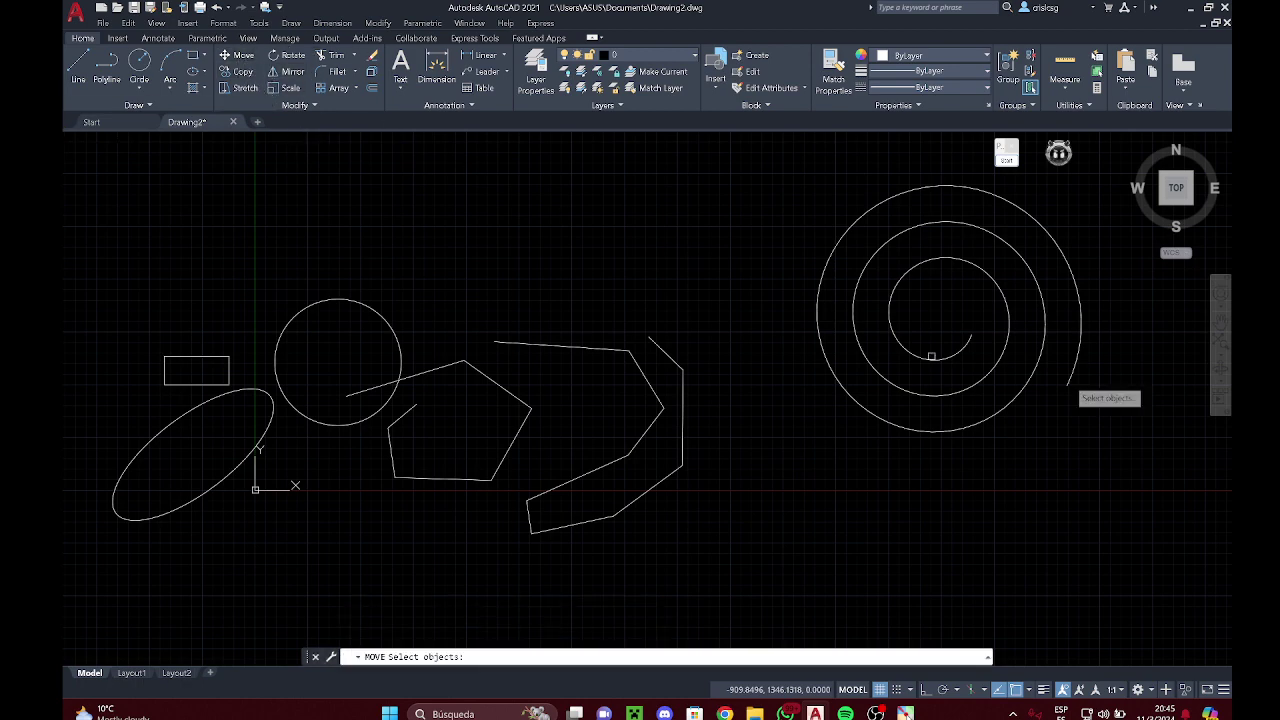
pyautogui.click(856, 284)
pyautogui.press('Return')
pyautogui.click(775, 335)
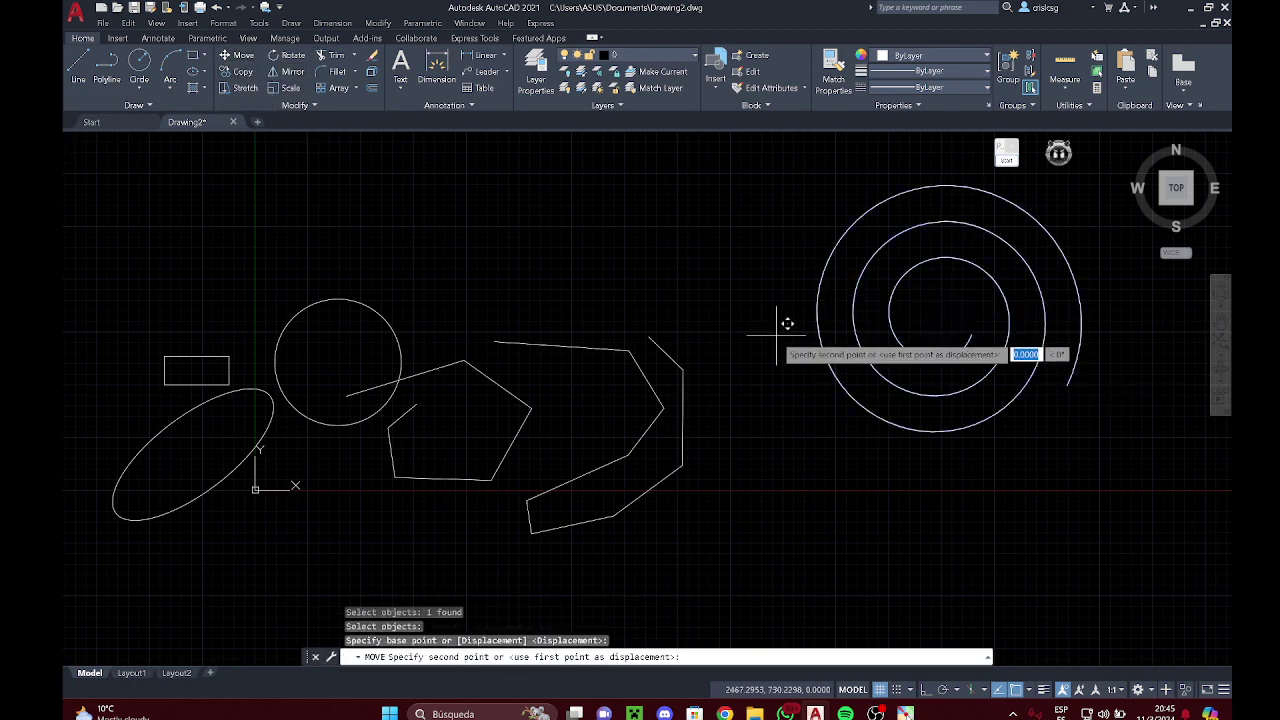
pyautogui.click(622, 250)
pyautogui.click(898, 450)
pyautogui.click(795, 316)
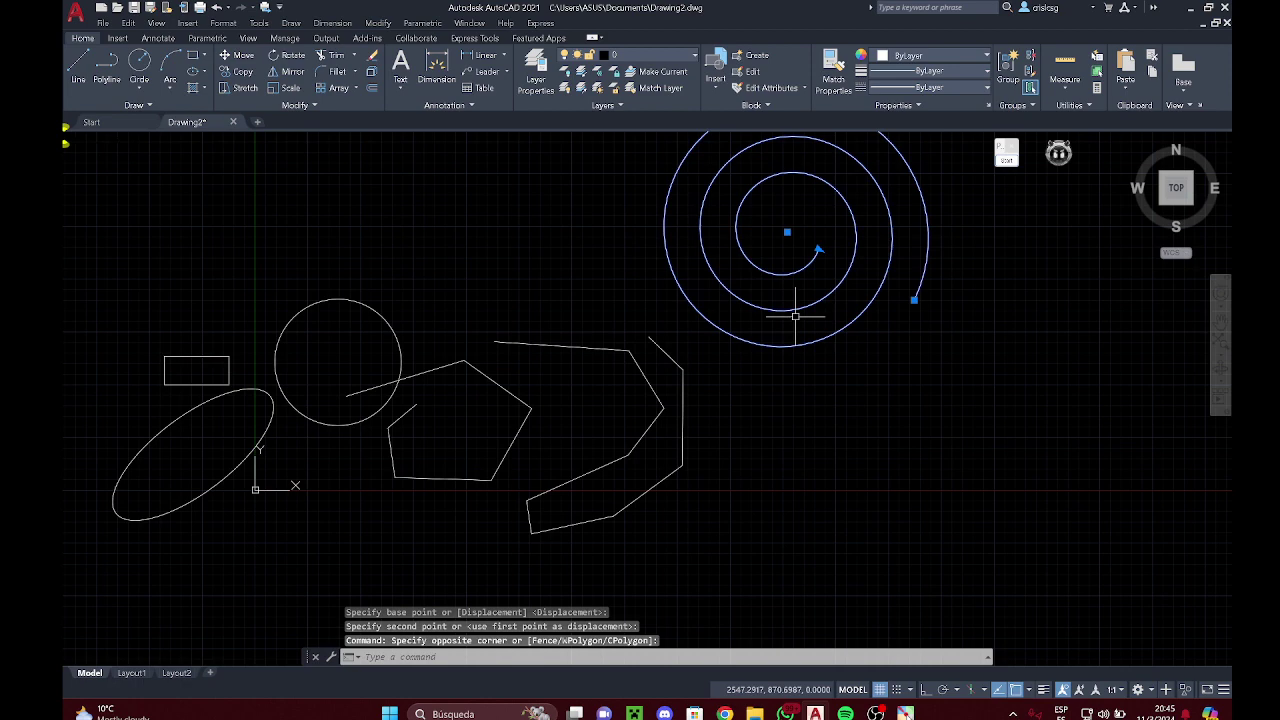
pyautogui.rightClick(818, 362)
pyautogui.press('Escape')
pyautogui.press('Escape')
pyautogui.scroll(-3, 794, 399)
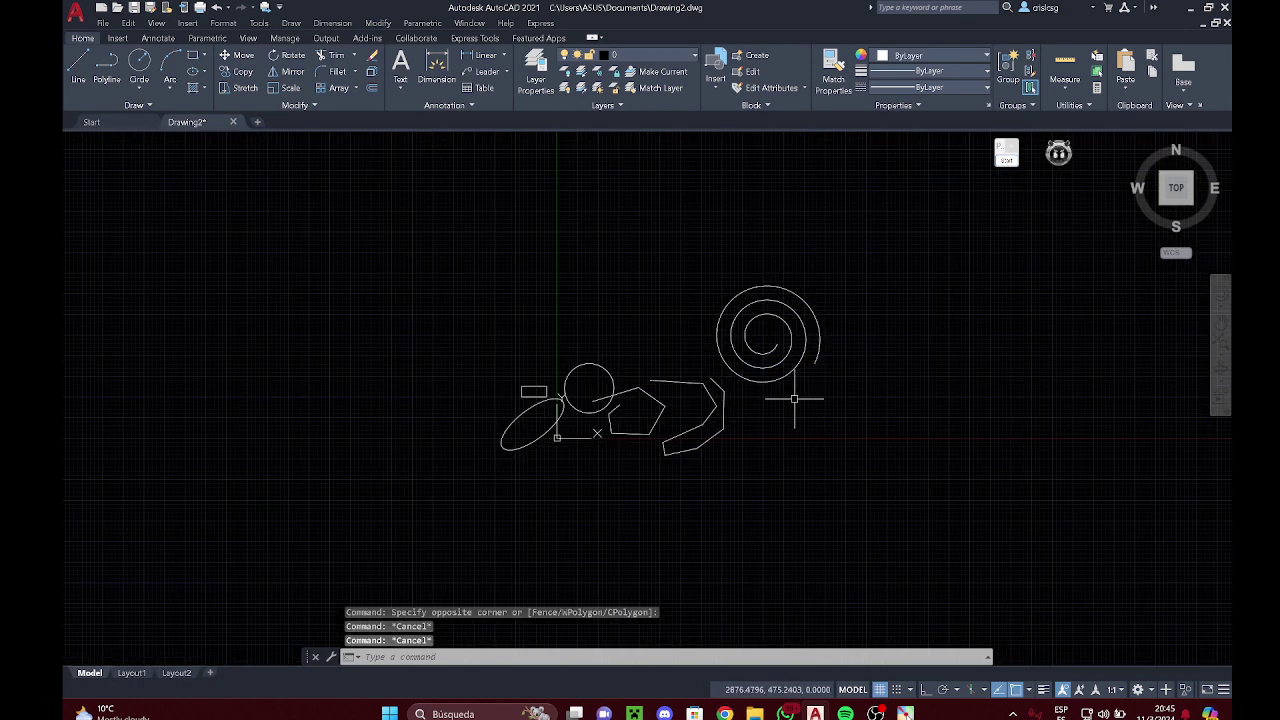
pyautogui.scroll(3, 790, 400)
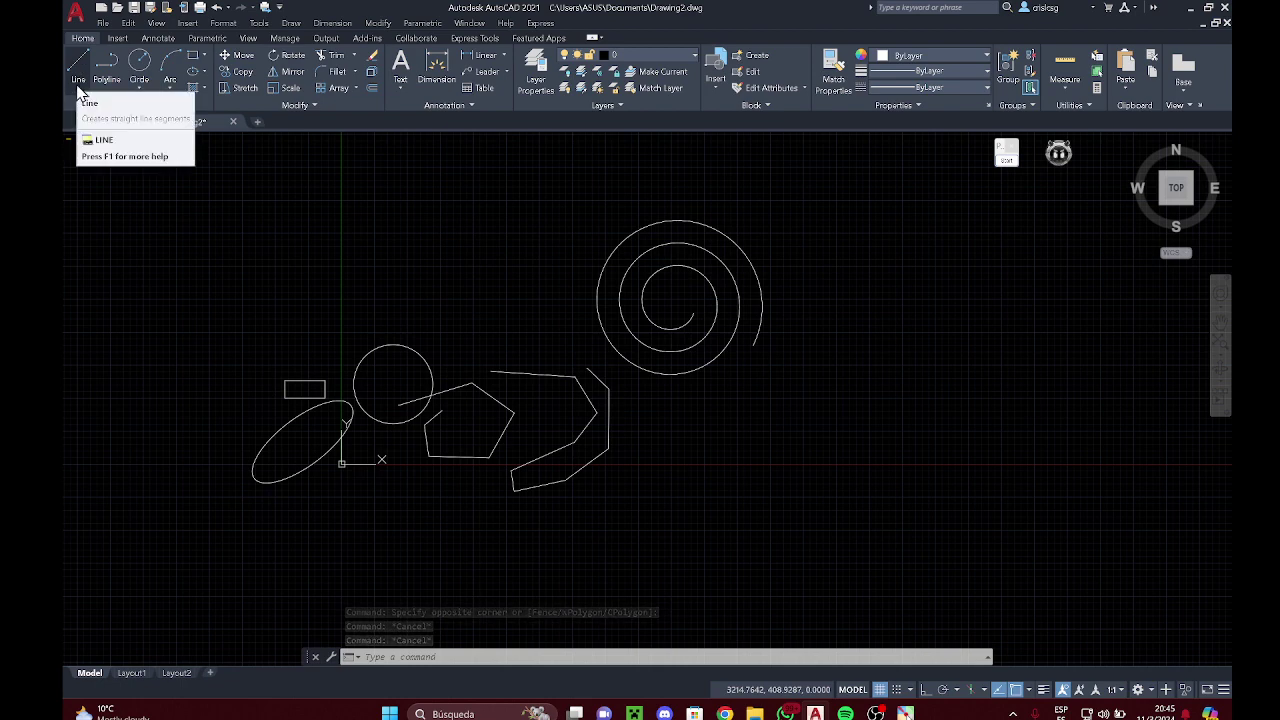
# Step: Frame the command line with two yellow rectangles in the screen annotation tool, and close the annotation tool
pyautogui.click(1006, 186)
pyautogui.click(1004, 163)
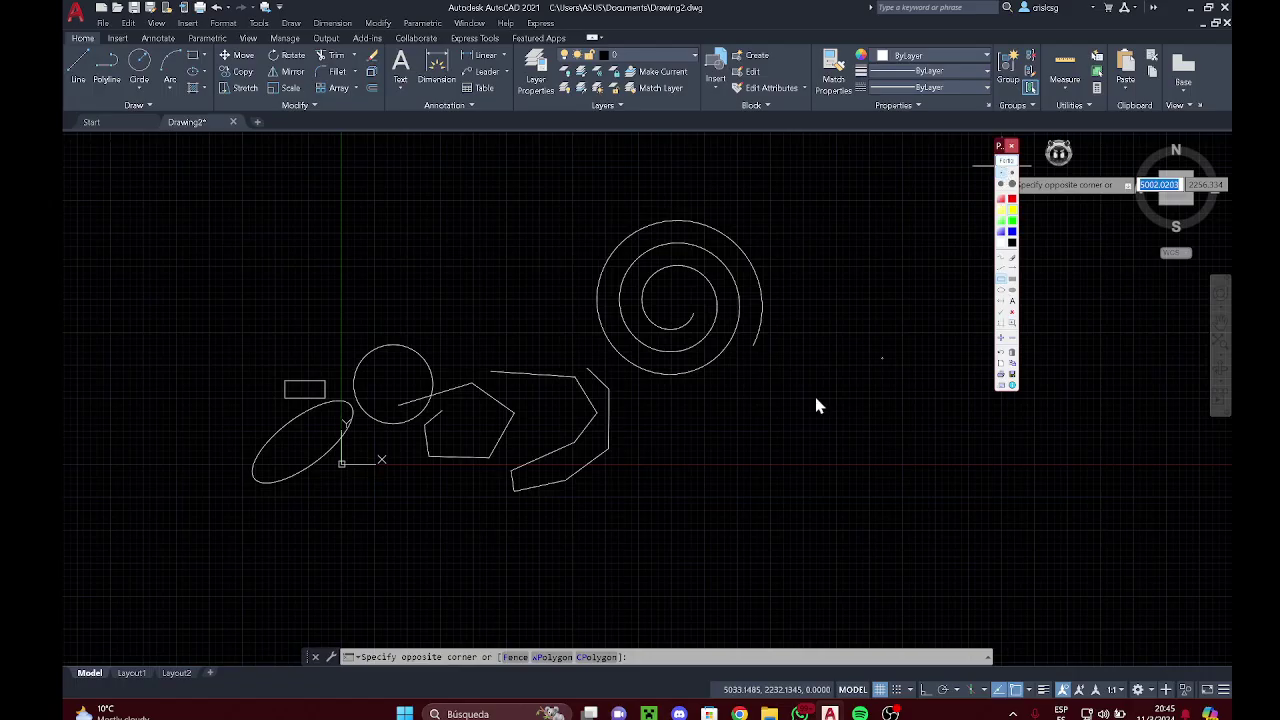
pyautogui.moveTo(284, 597)
pyautogui.mouseDown()
pyautogui.moveTo(349, 671)
pyautogui.moveTo(1005, 670)
pyautogui.mouseUp()
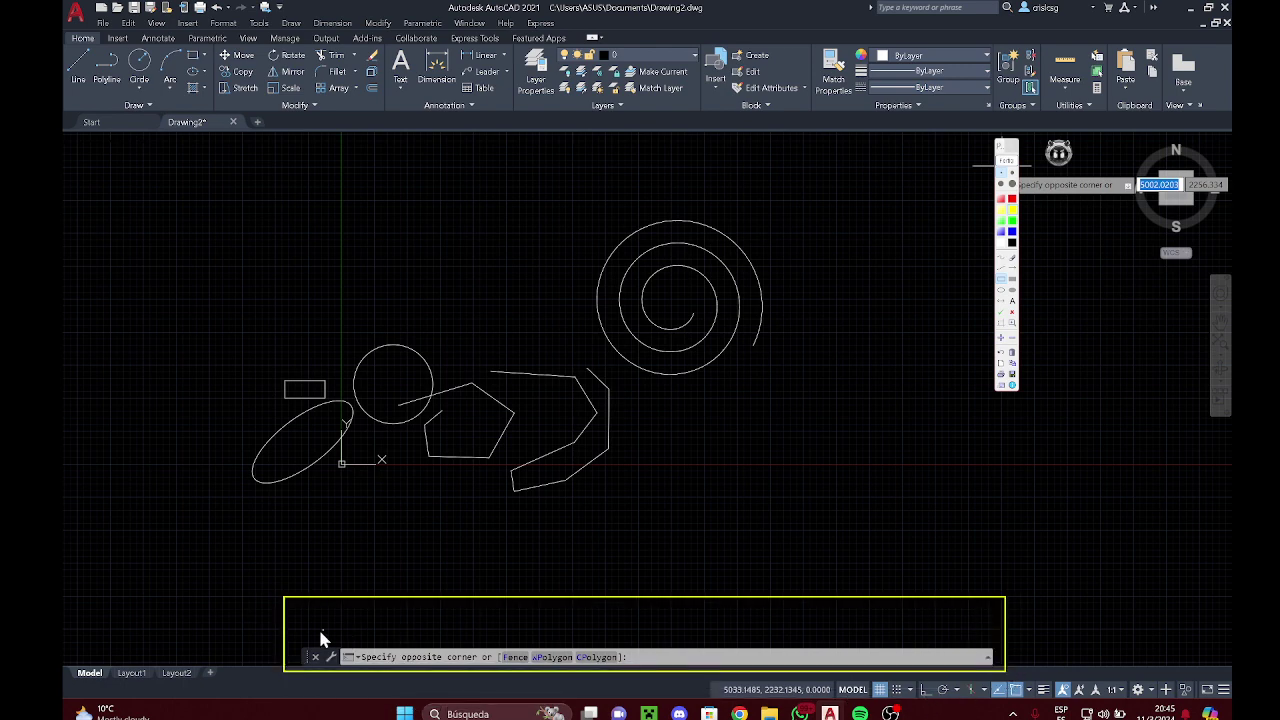
pyautogui.moveTo(287, 634)
pyautogui.mouseDown()
pyautogui.moveTo(773, 670)
pyautogui.moveTo(1015, 672)
pyautogui.moveTo(1004, 667)
pyautogui.mouseUp()
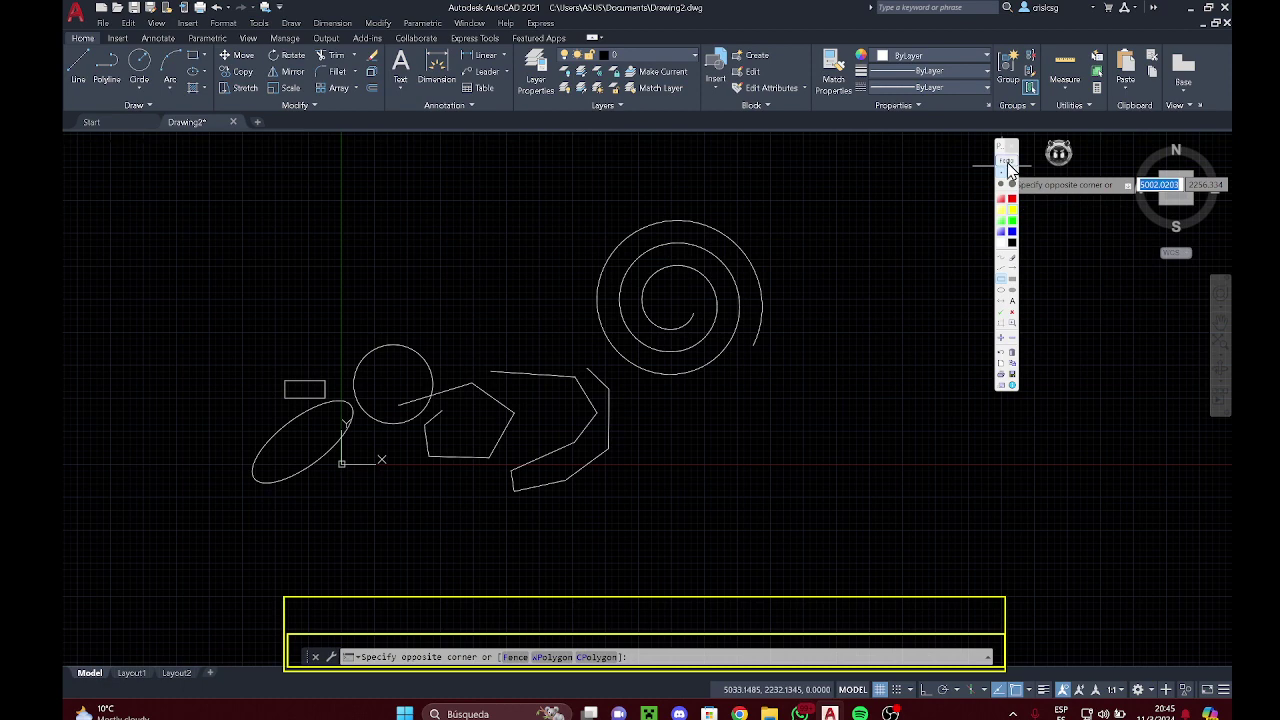
pyautogui.press('Escape')
pyautogui.press('Escape')
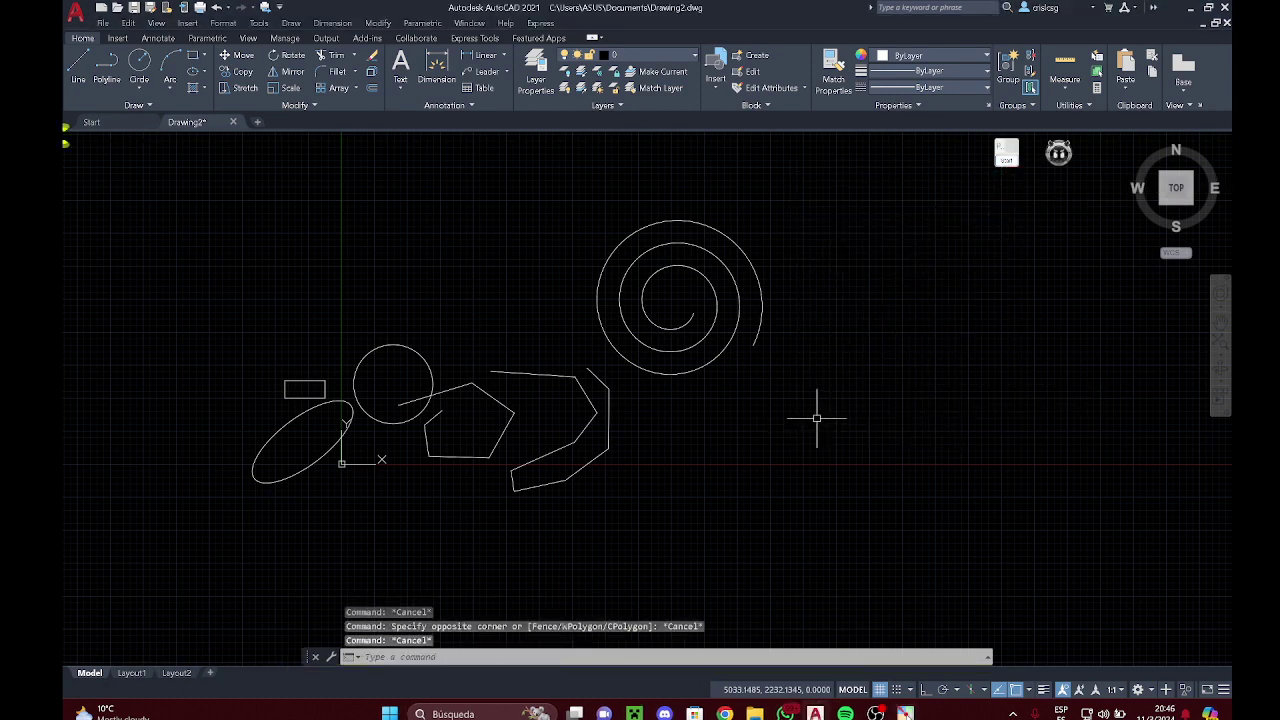
# Step: Enter "line" at the command line and look through the suggested commands
pyautogui.click(456, 658)
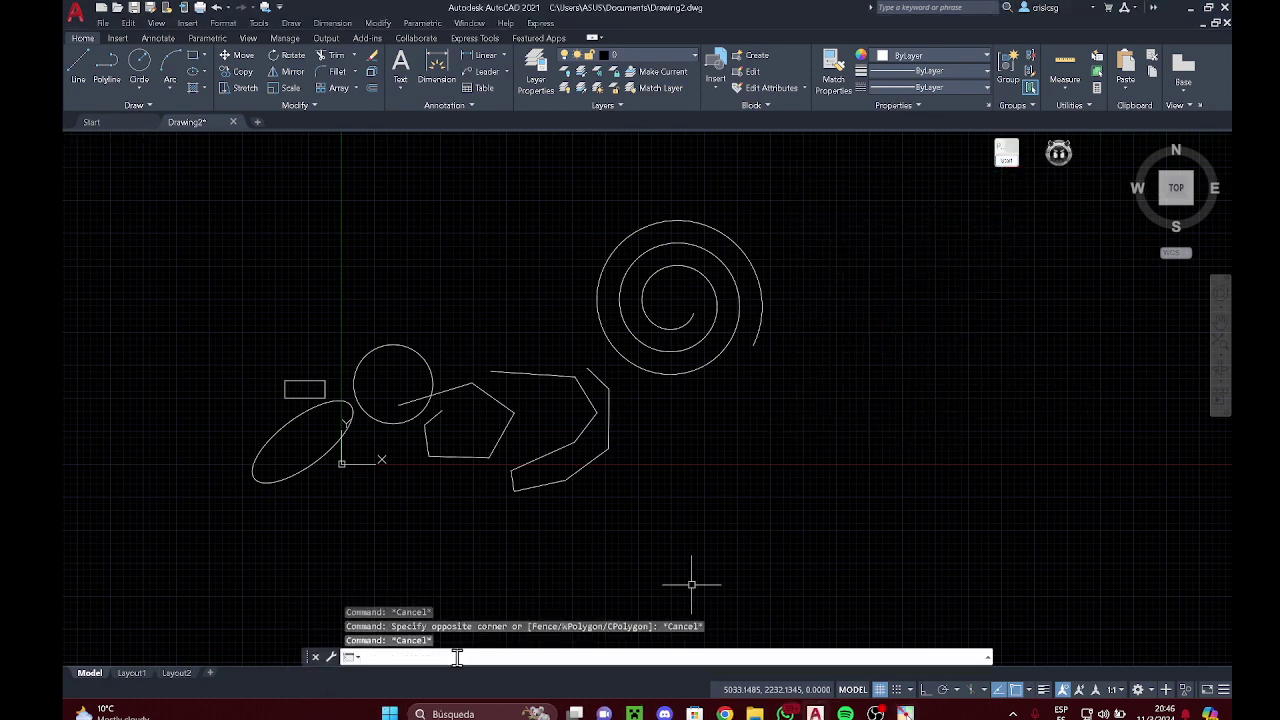
pyautogui.write('line')
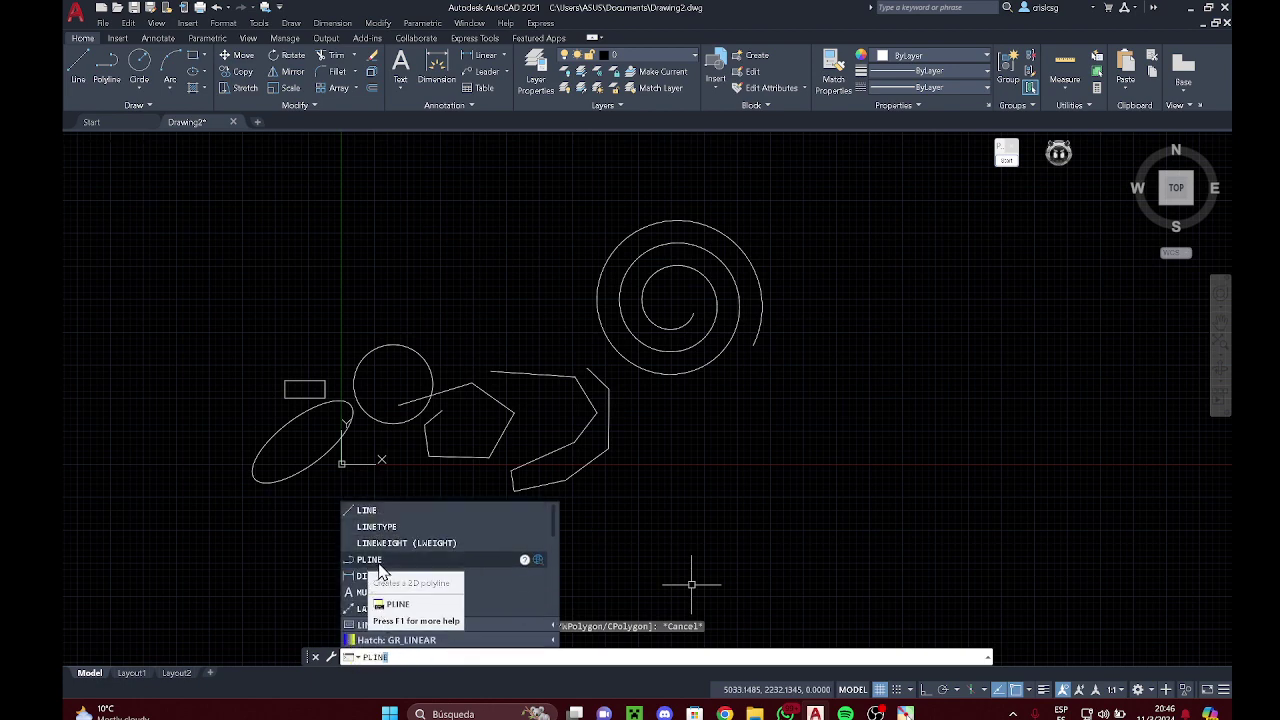
pyautogui.scroll(-5, 459, 593)
pyautogui.scroll(5, 456, 596)
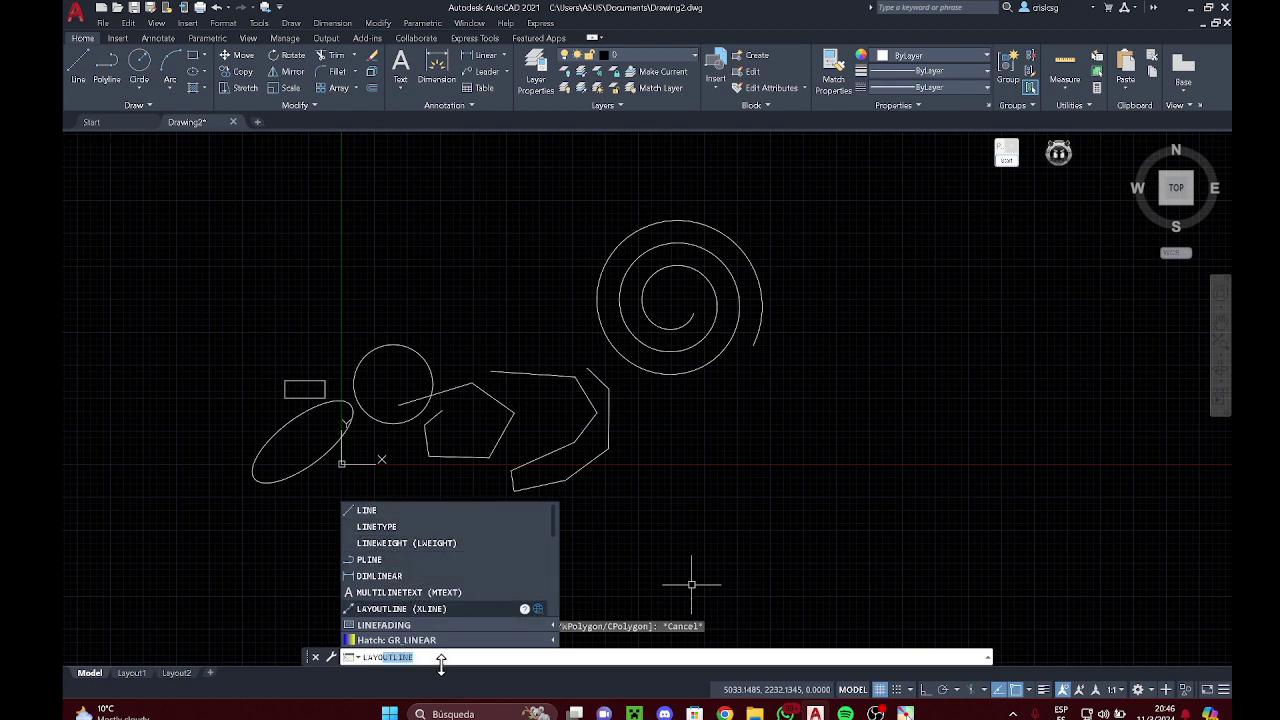
pyautogui.press('Escape')
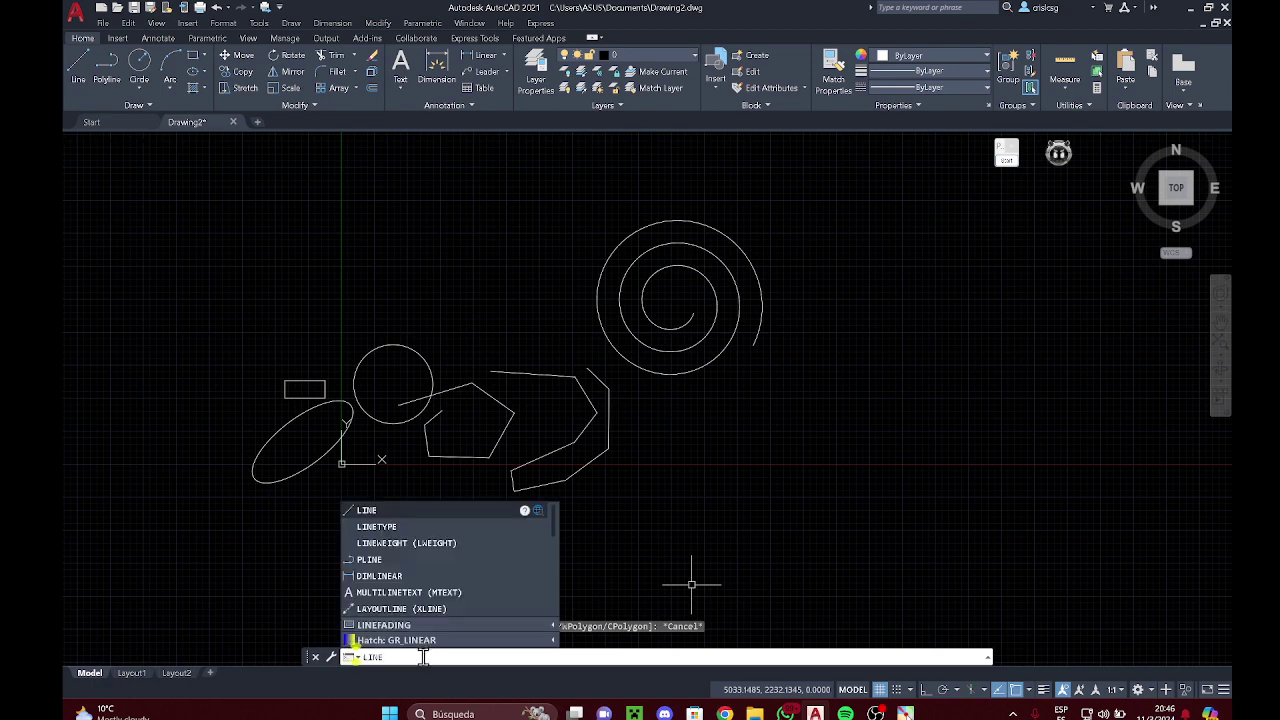
# Step: Draw an open chain of six Line segments beyond the spiral, above the X axis, wrapping around its own first segment
pyautogui.press('Return')
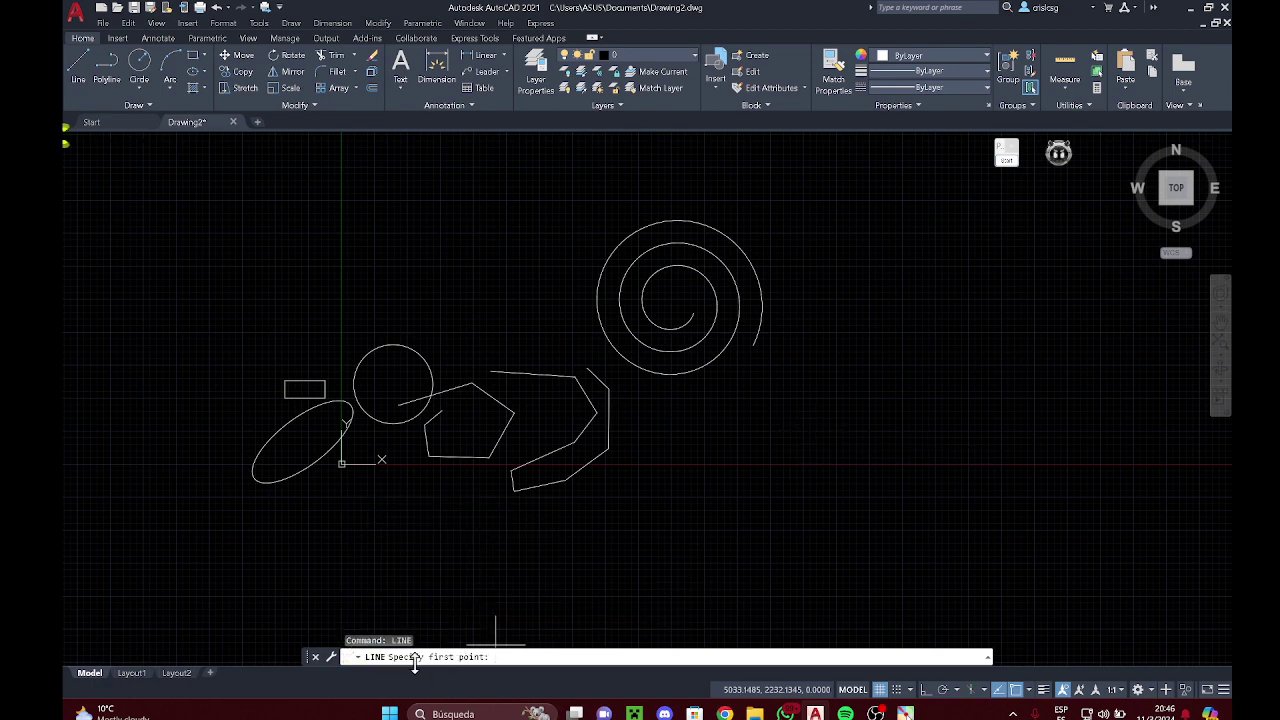
pyautogui.click(817, 404)
pyautogui.click(920, 282)
pyautogui.click(996, 383)
pyautogui.click(903, 436)
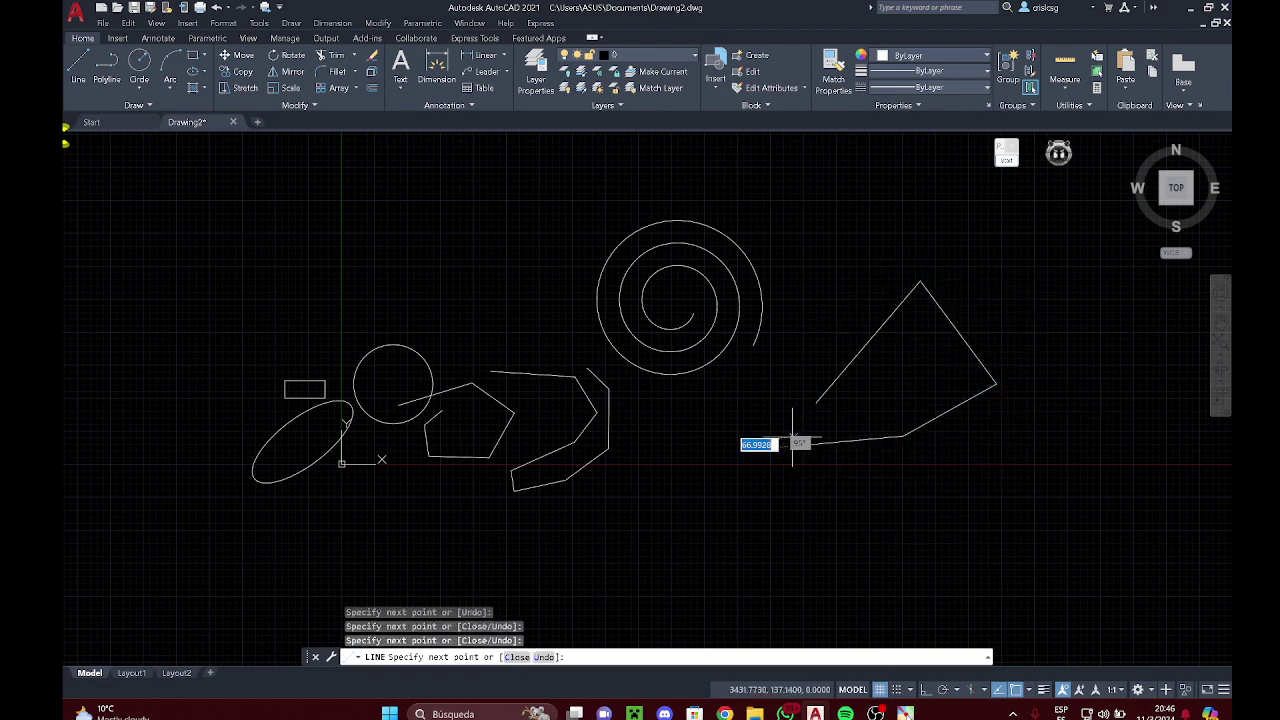
pyautogui.click(783, 332)
pyautogui.moveTo(872, 232); pyautogui.dragTo(732, 227, button='middle')
pyautogui.click(877, 217)
pyautogui.press('Escape')
pyautogui.scroll(2, 815, 295)
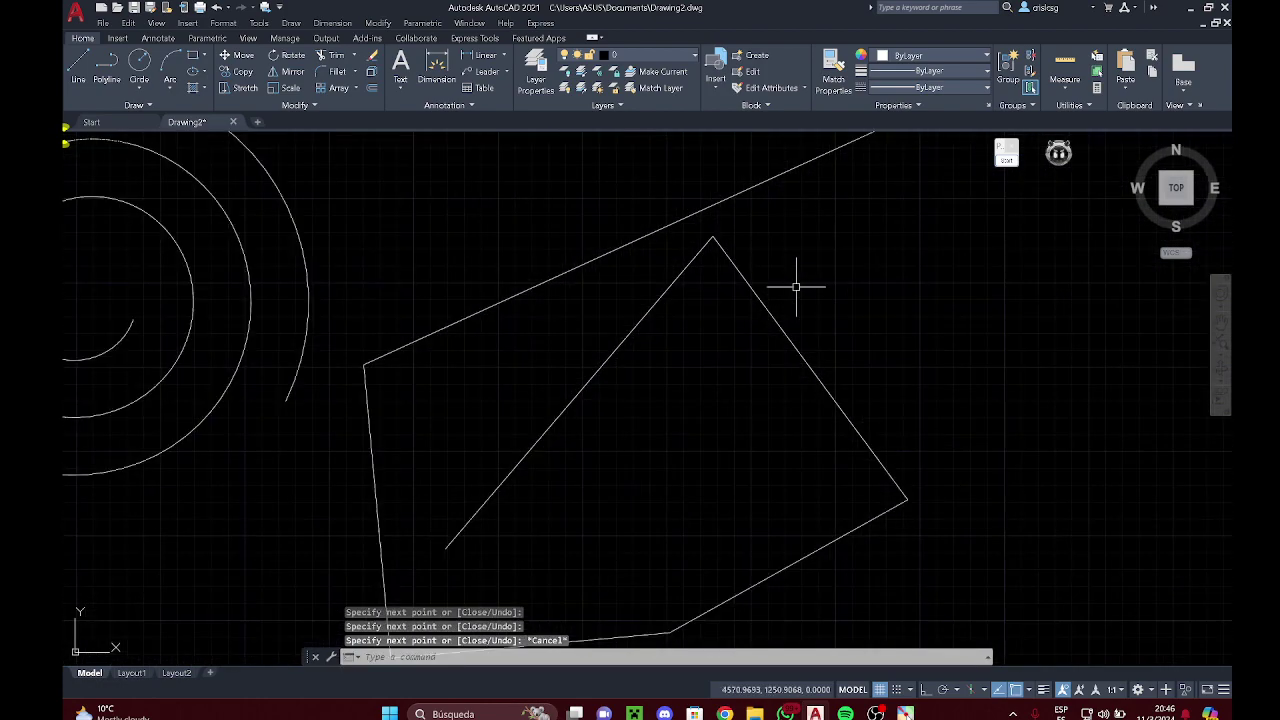
pyautogui.scroll(-3, 790, 292)
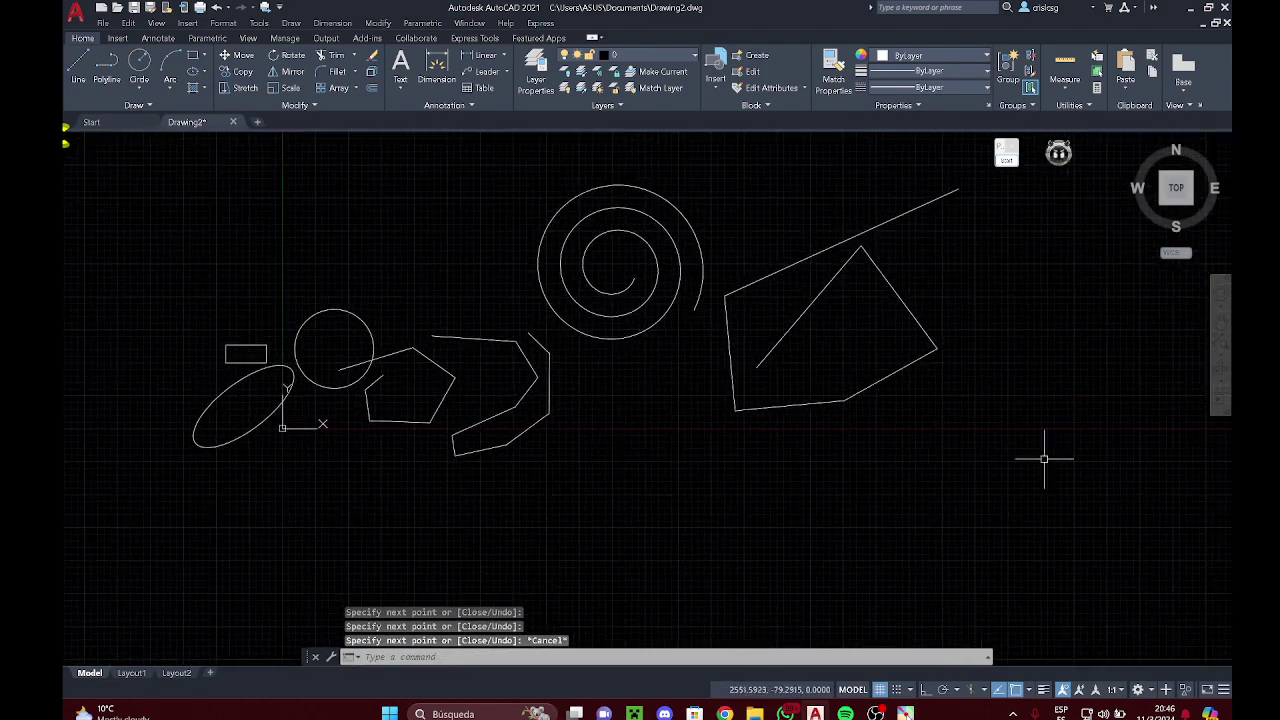
# Step: Erase all objects in the drawing with a selection window around them
pyautogui.click(955, 460)
pyautogui.click(177, 268)
pyautogui.press('Delete')
pyautogui.moveTo(269, 283); pyautogui.dragTo(296, 300, button='middle')
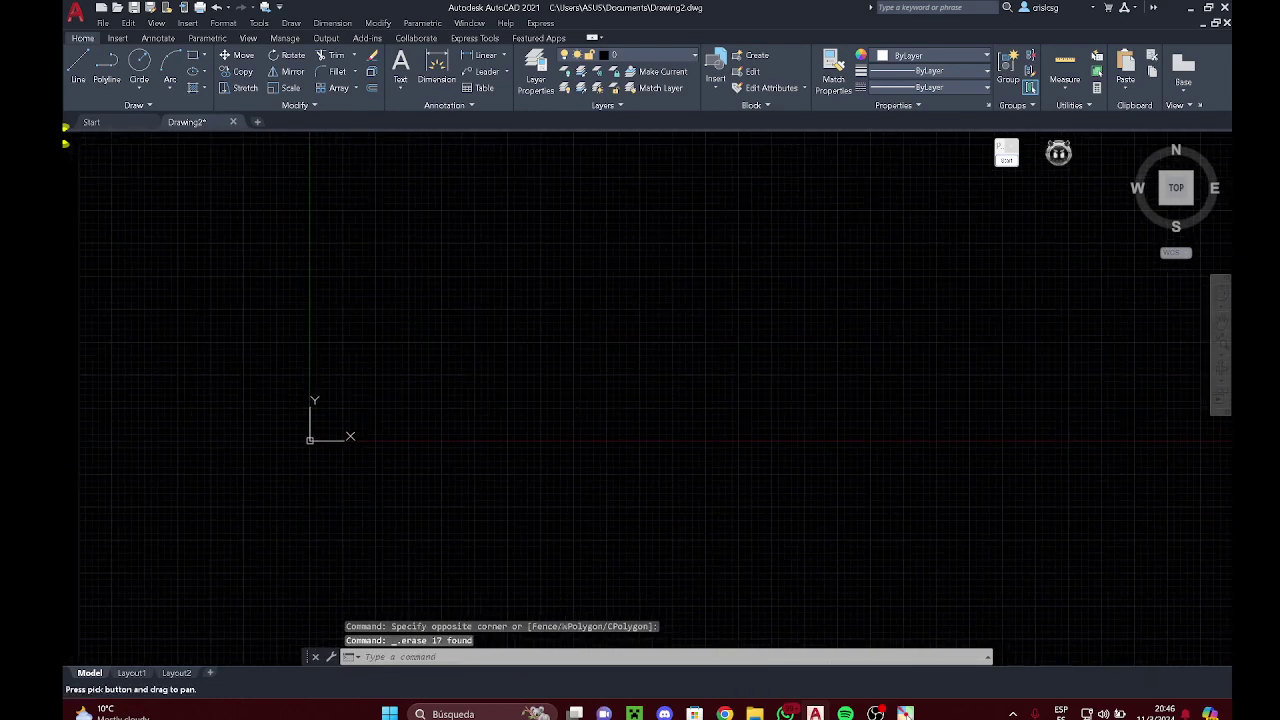
pyautogui.click(541, 360)
pyautogui.click(541, 360)
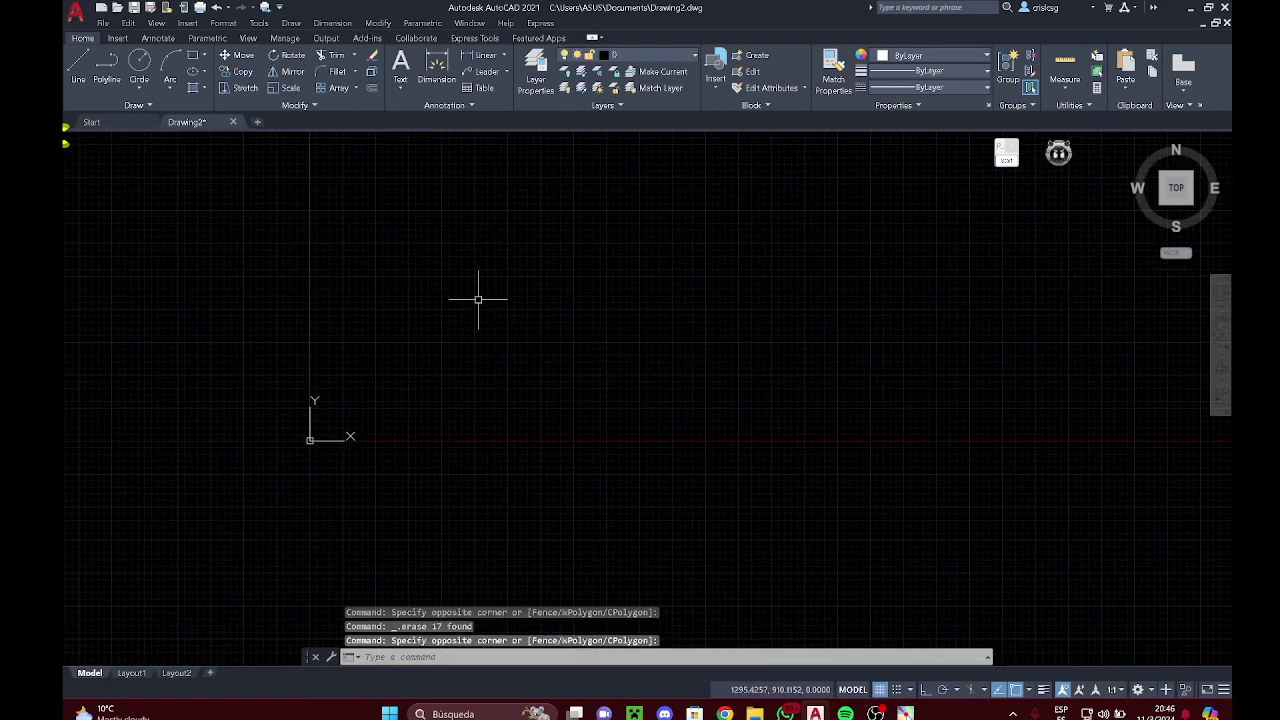
# Step: Look through the commands suggested for the abbreviation L, and open and close the Layer Properties Manager through LA
pyautogui.write('l')
pyautogui.click(412, 656)
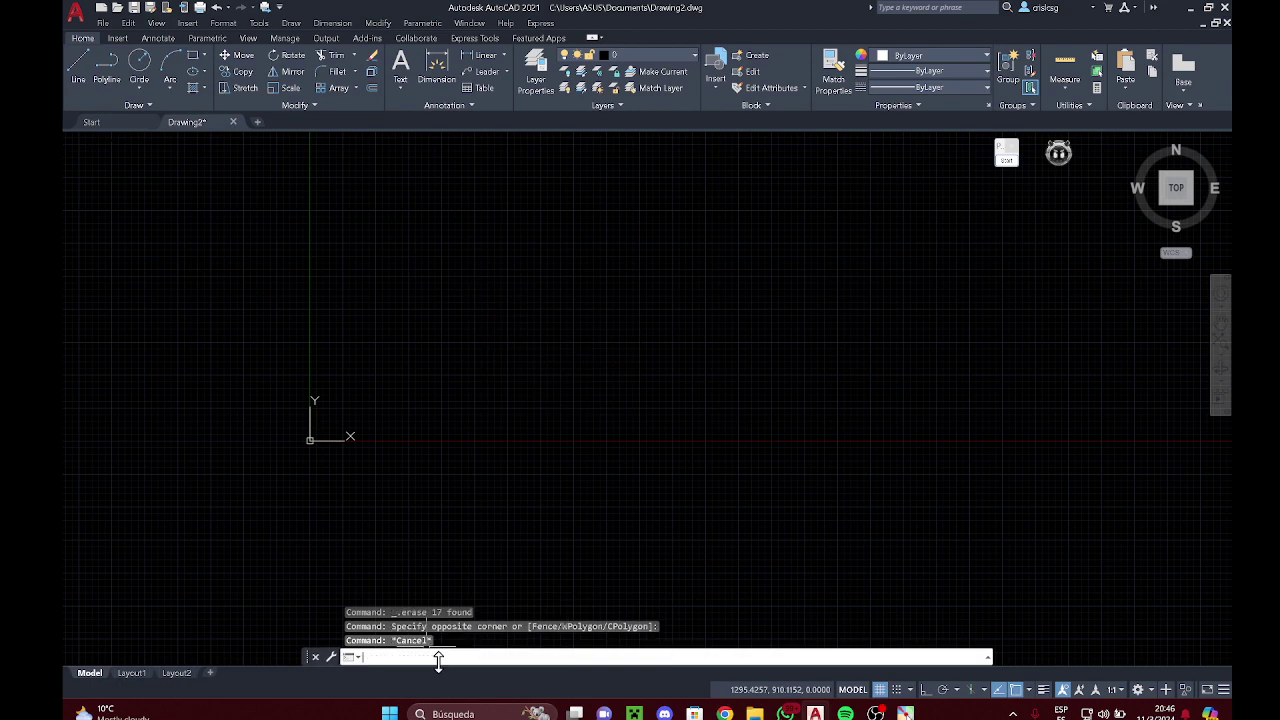
pyautogui.write('l')
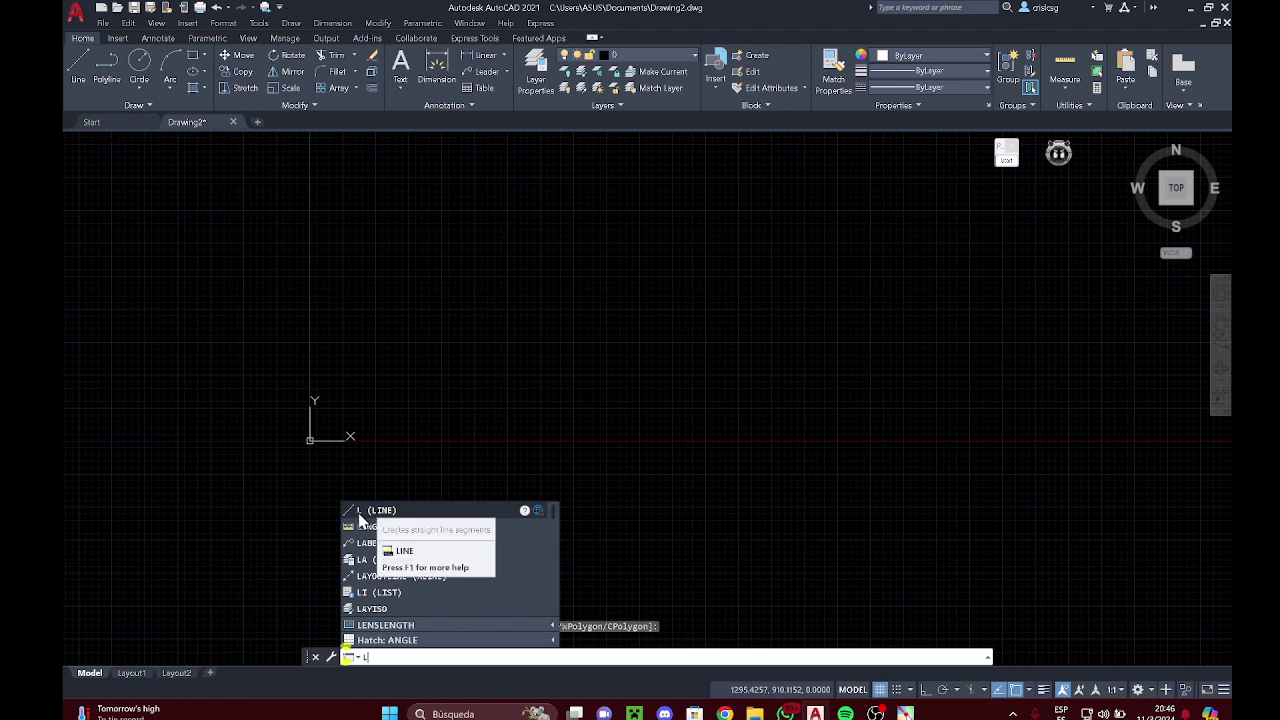
pyautogui.click(428, 657)
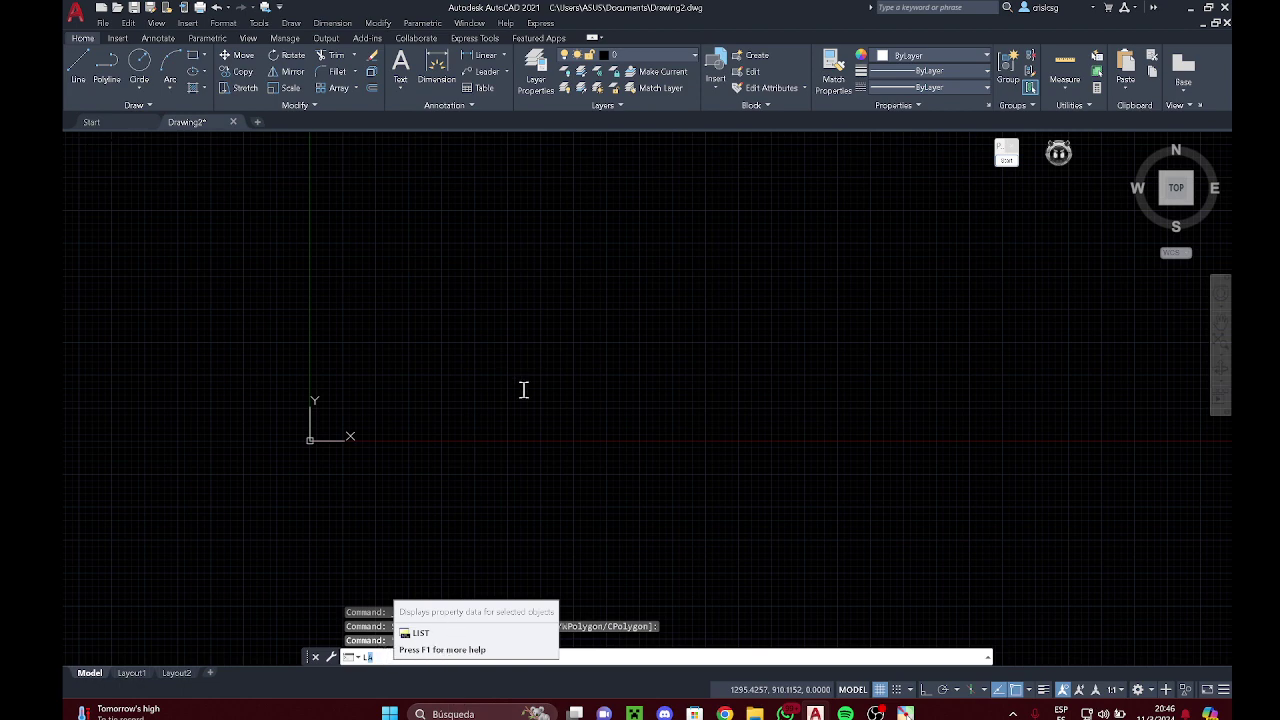
pyautogui.press('Return')
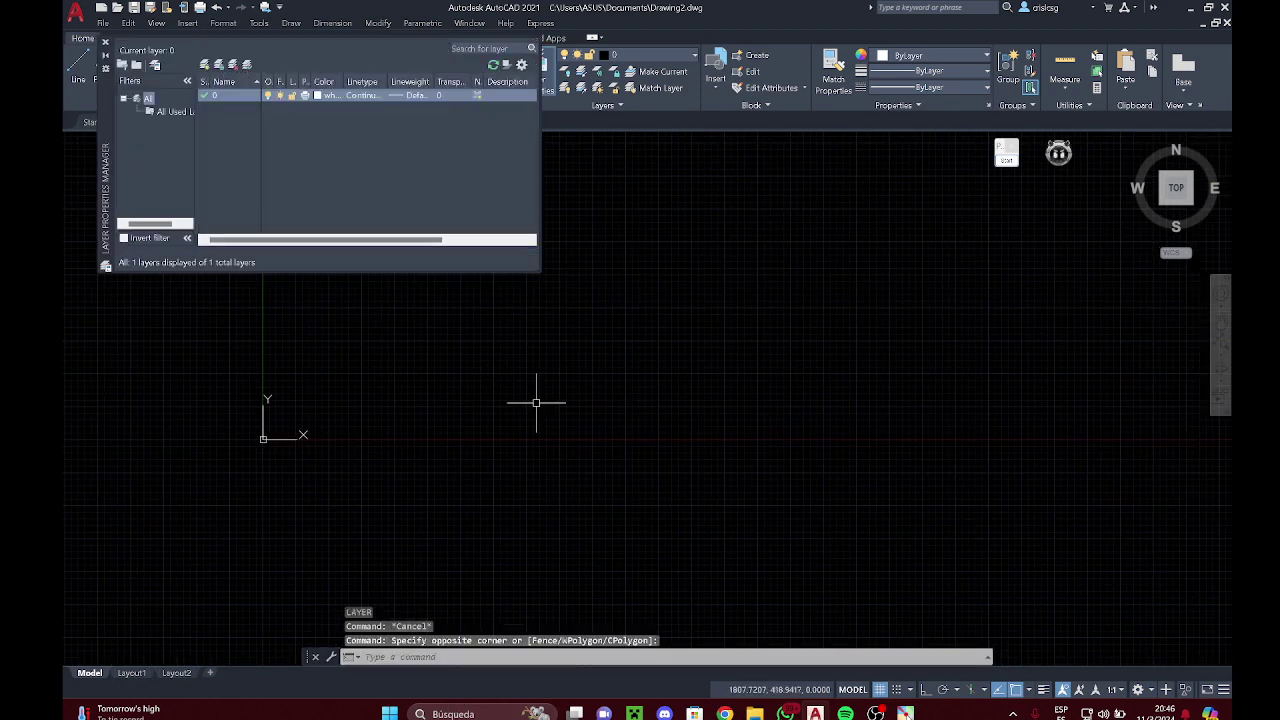
pyautogui.click(105, 42)
pyautogui.moveTo(494, 309); pyautogui.dragTo(411, 264)
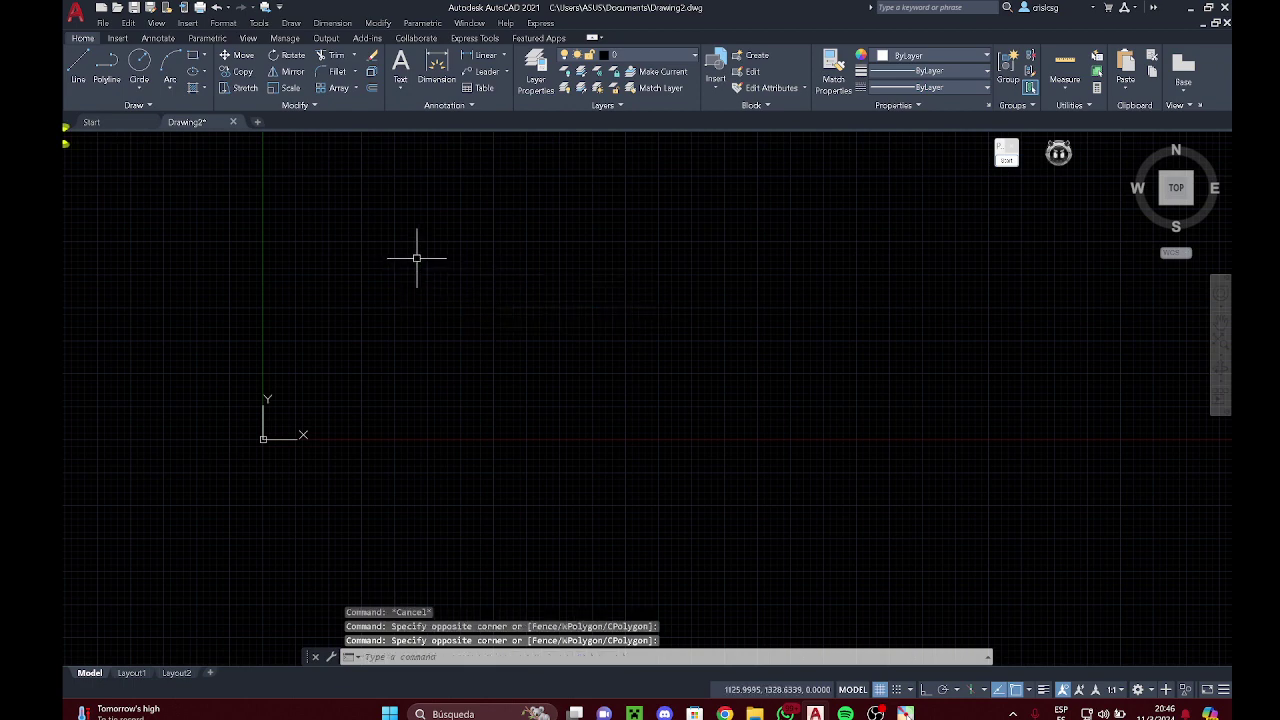
# Step: Try to enter the Line command by its abbreviation and name at the command line
pyautogui.write('l')
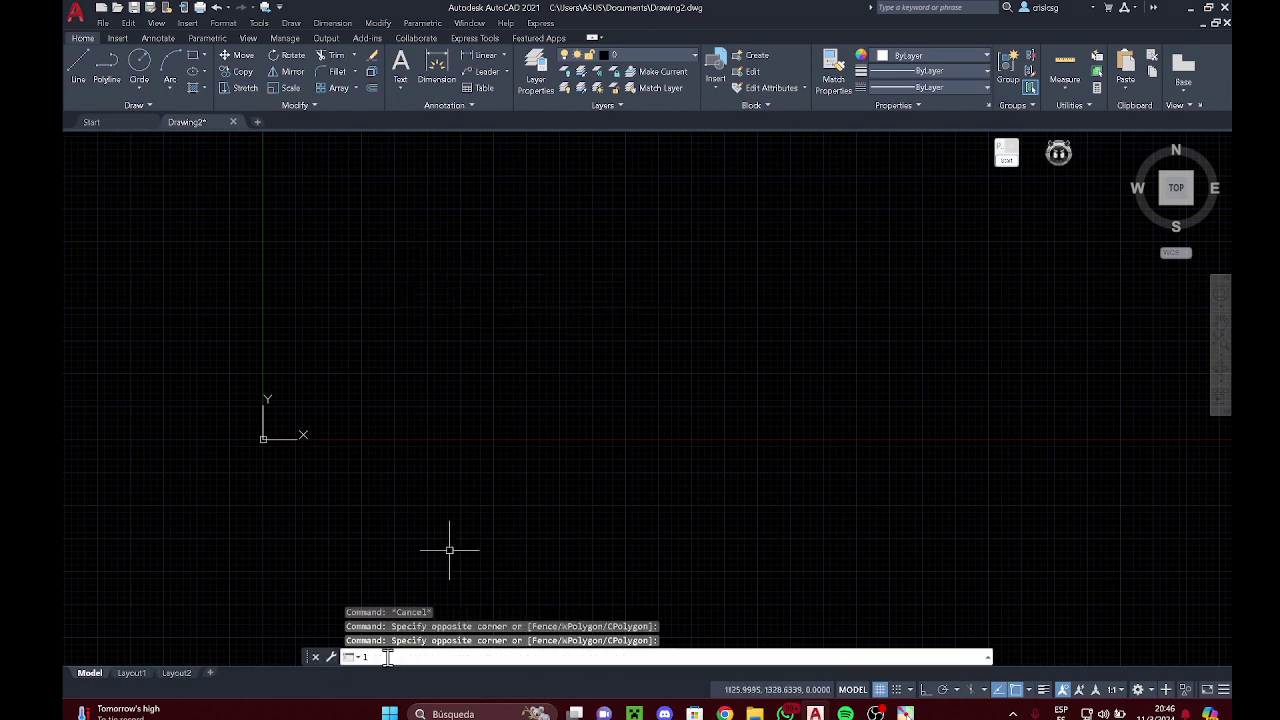
pyautogui.press('Escape')
pyautogui.click(551, 362)
pyautogui.click(529, 334)
pyautogui.write('l')
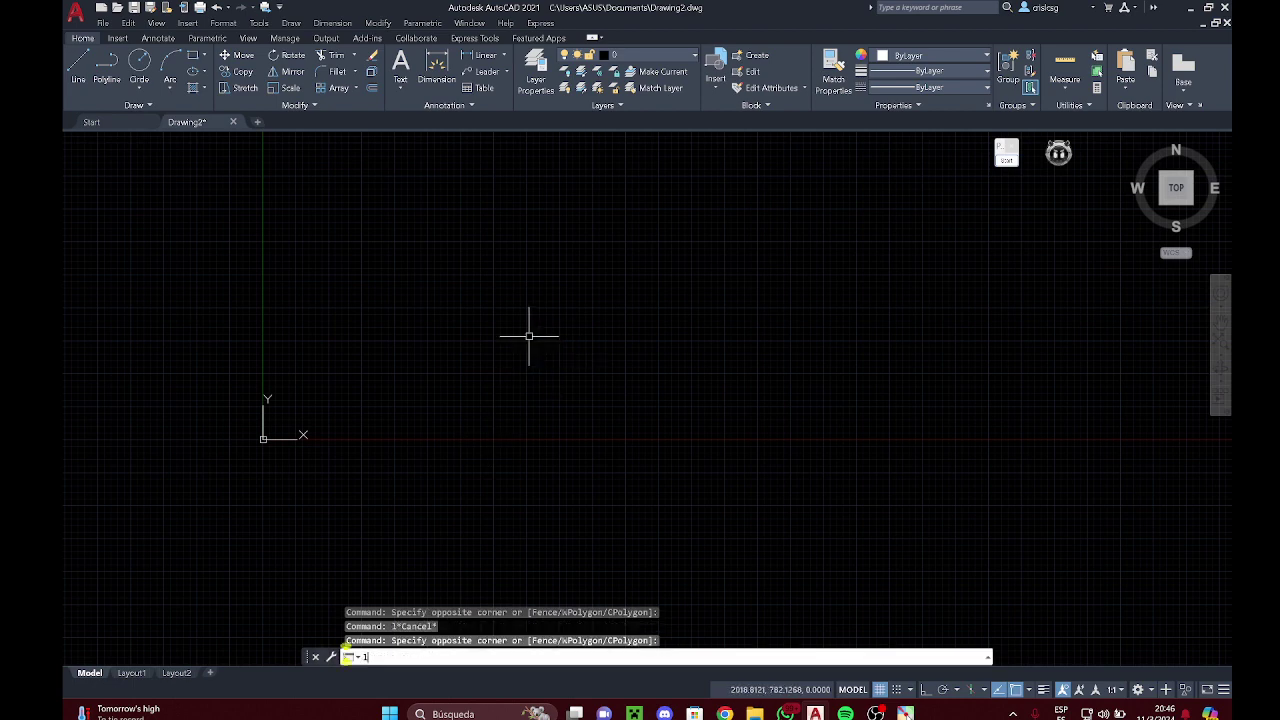
pyautogui.write('lin2')
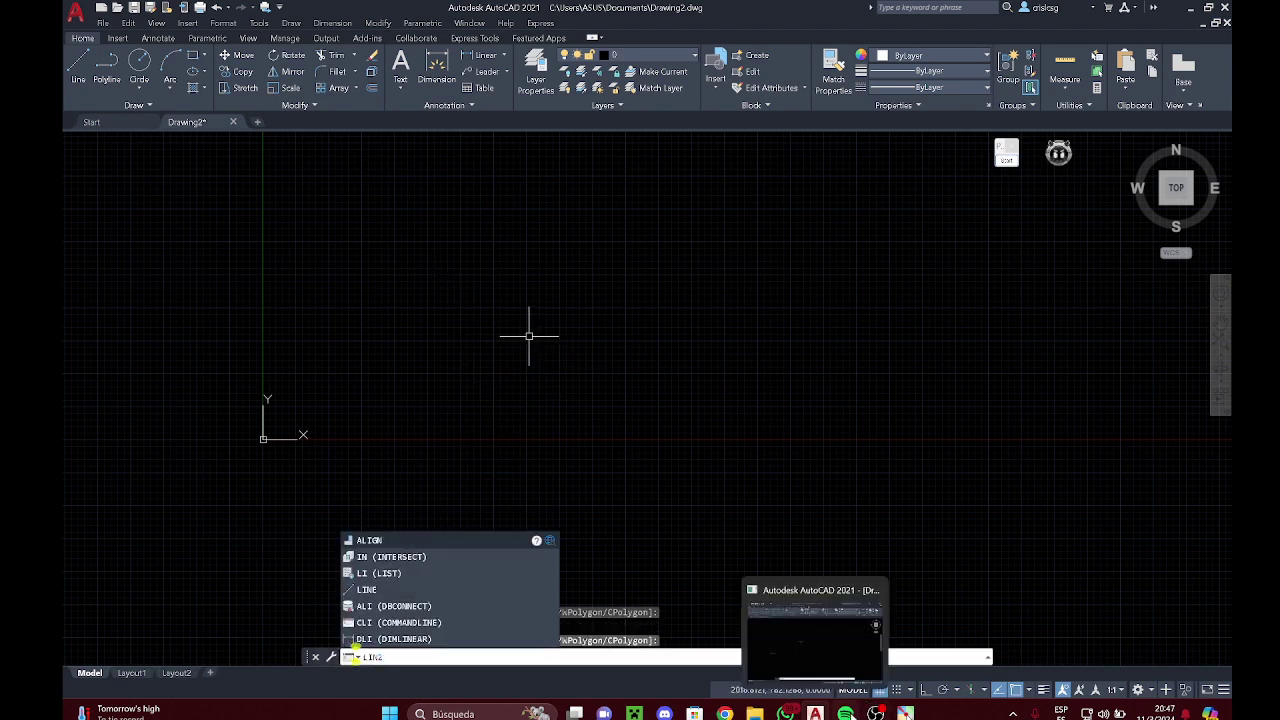
pyautogui.moveTo(187, 504); pyautogui.dragTo(214, 528, button='middle')
pyautogui.moveTo(490, 269); pyautogui.dragTo(359, 341)
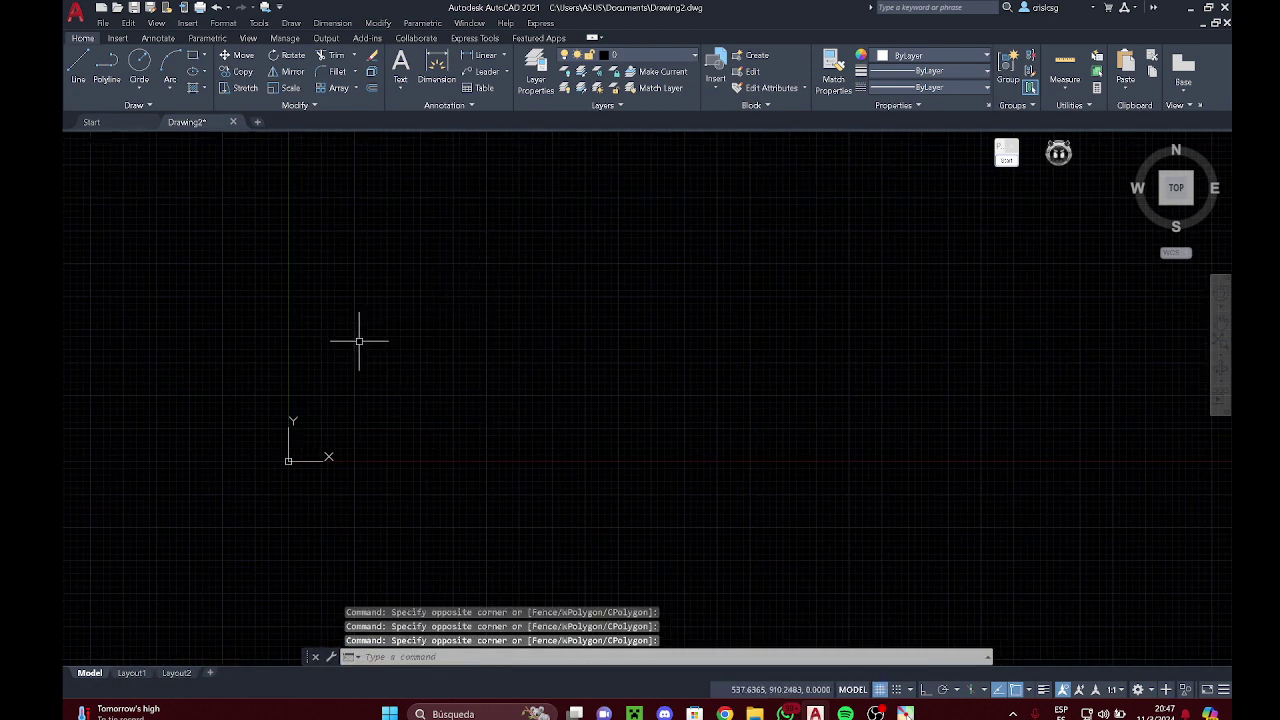
pyautogui.moveTo(307, 269); pyautogui.dragTo(349, 289, button='middle')
pyautogui.click(466, 263)
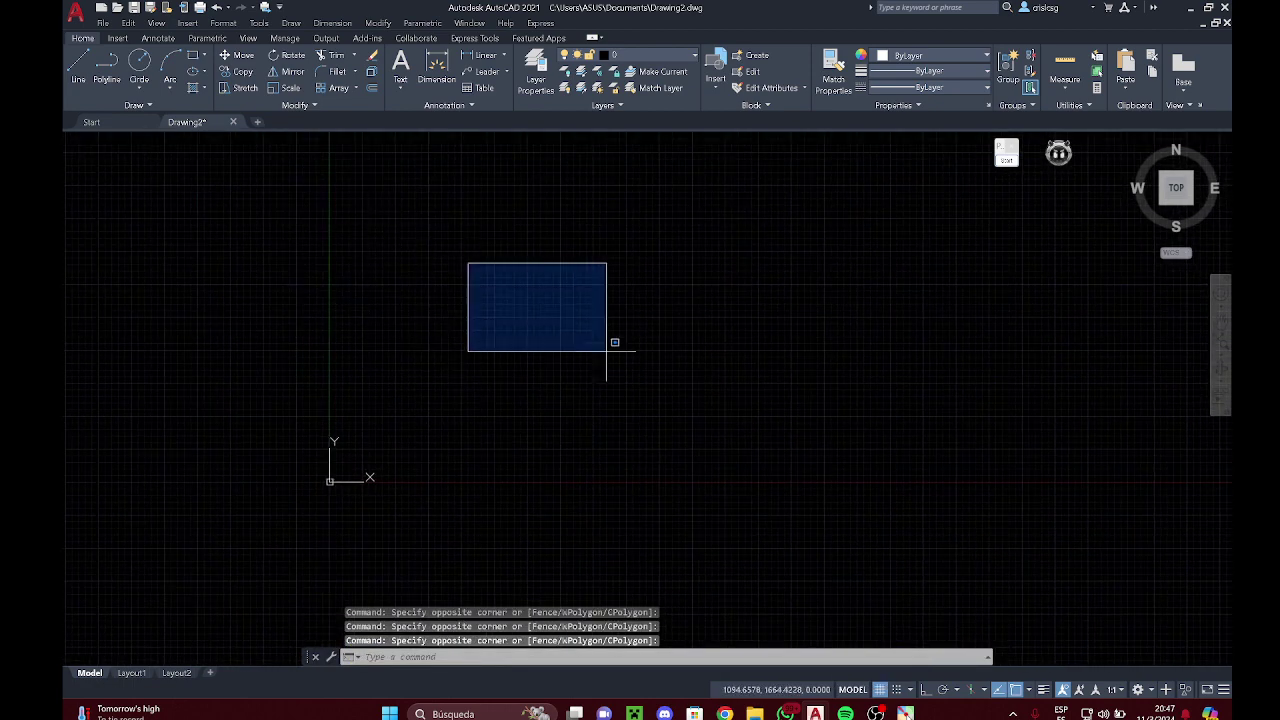
# Step: Draw a nearly closed outline of six Line segments above the X axis, starting the command by its abbreviation L
pyautogui.click(606, 346)
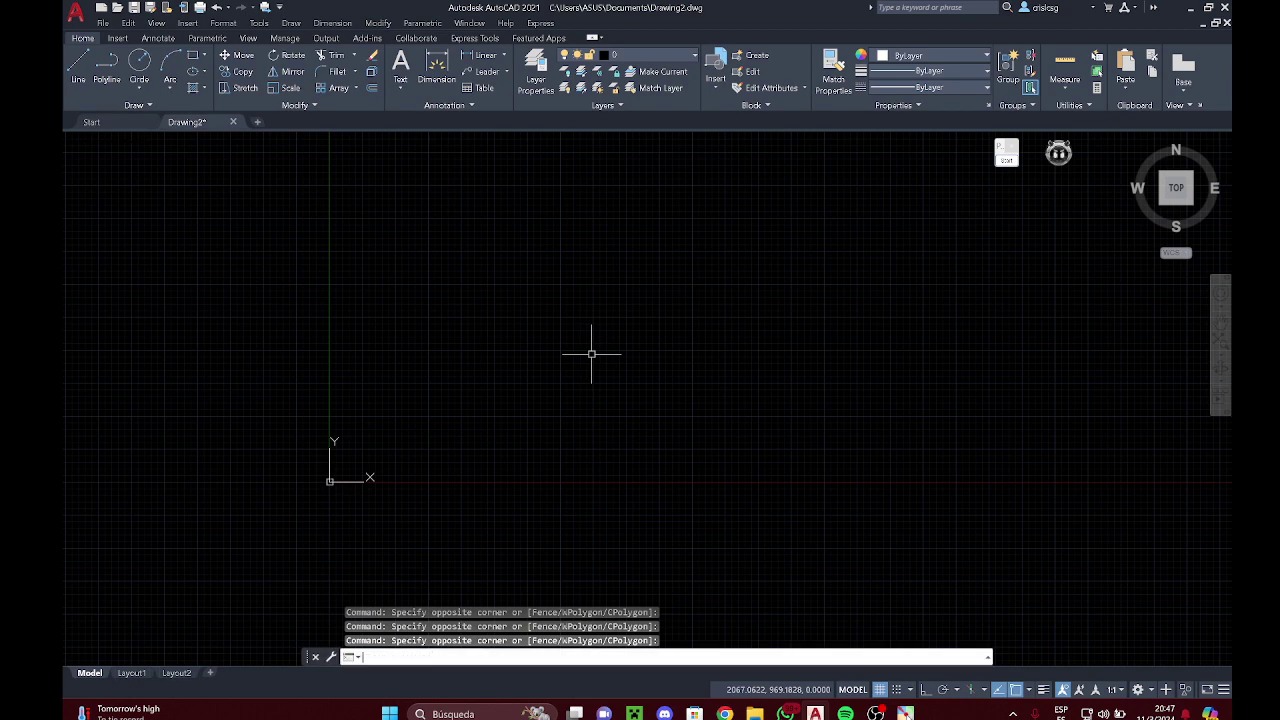
pyautogui.write('l')
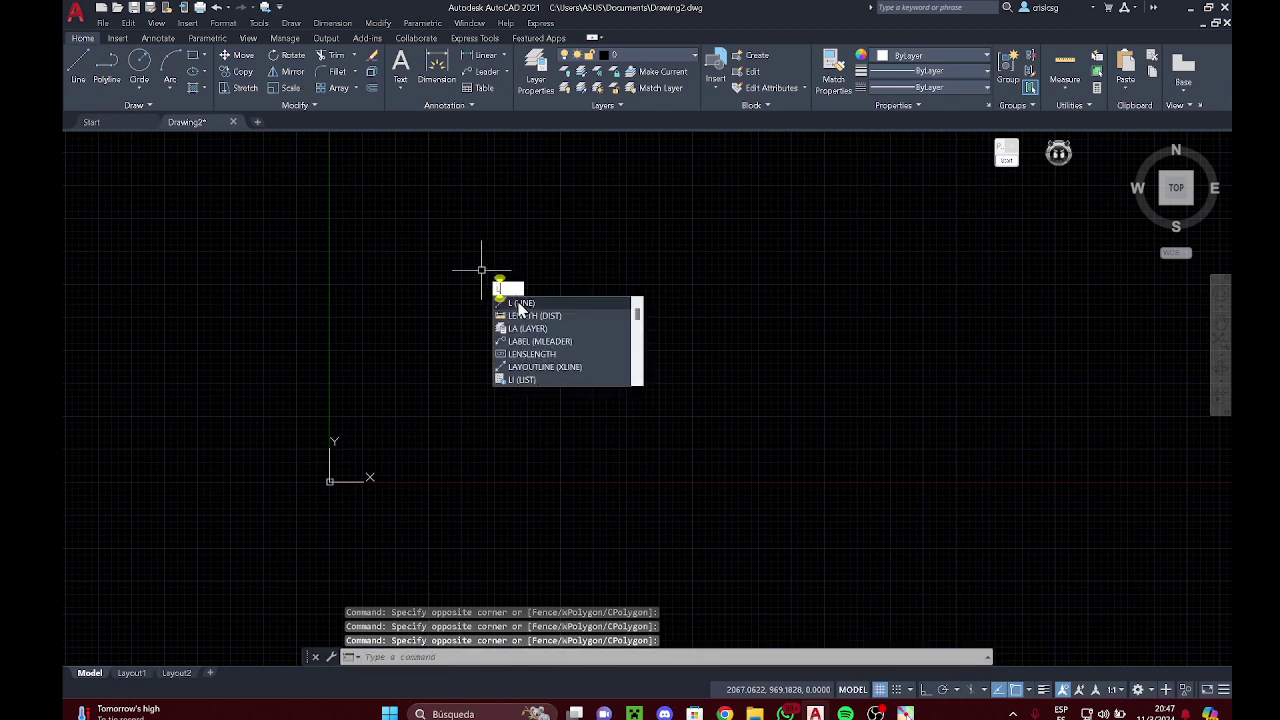
pyautogui.press('Return')
pyautogui.click(446, 268)
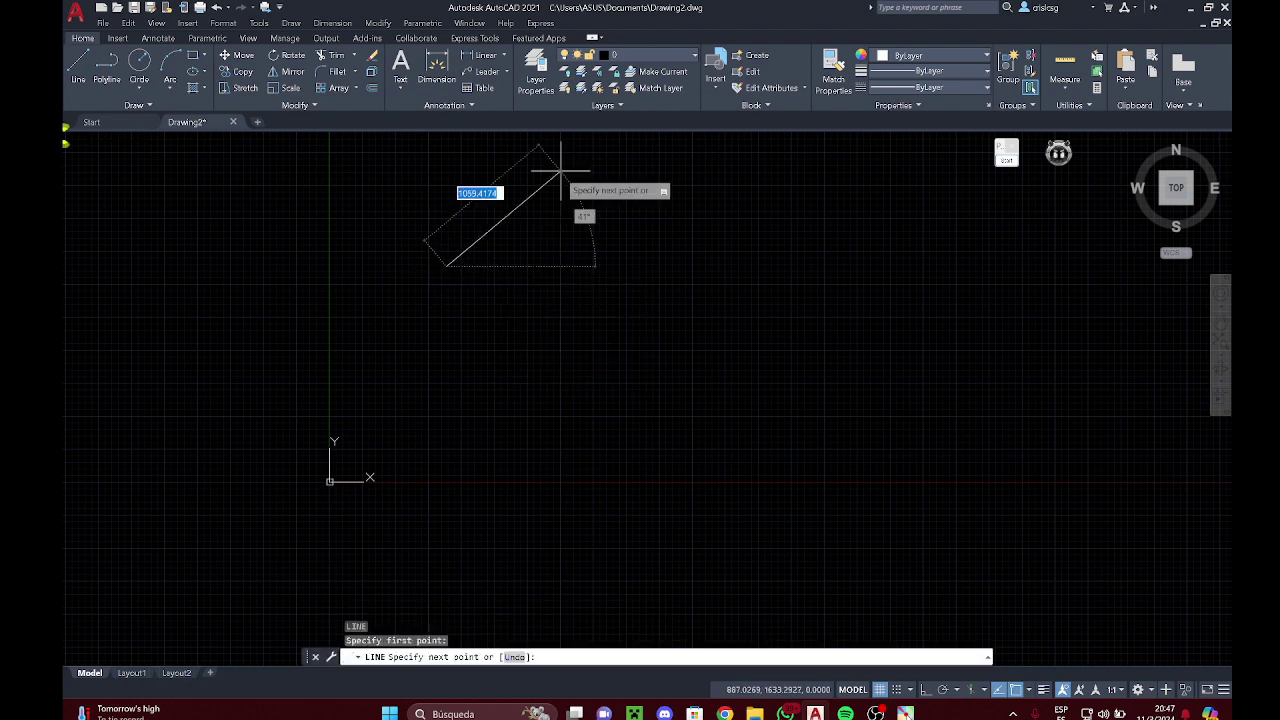
pyautogui.click(561, 172)
pyautogui.click(697, 255)
pyautogui.click(650, 320)
pyautogui.click(601, 340)
pyautogui.press('Escape')
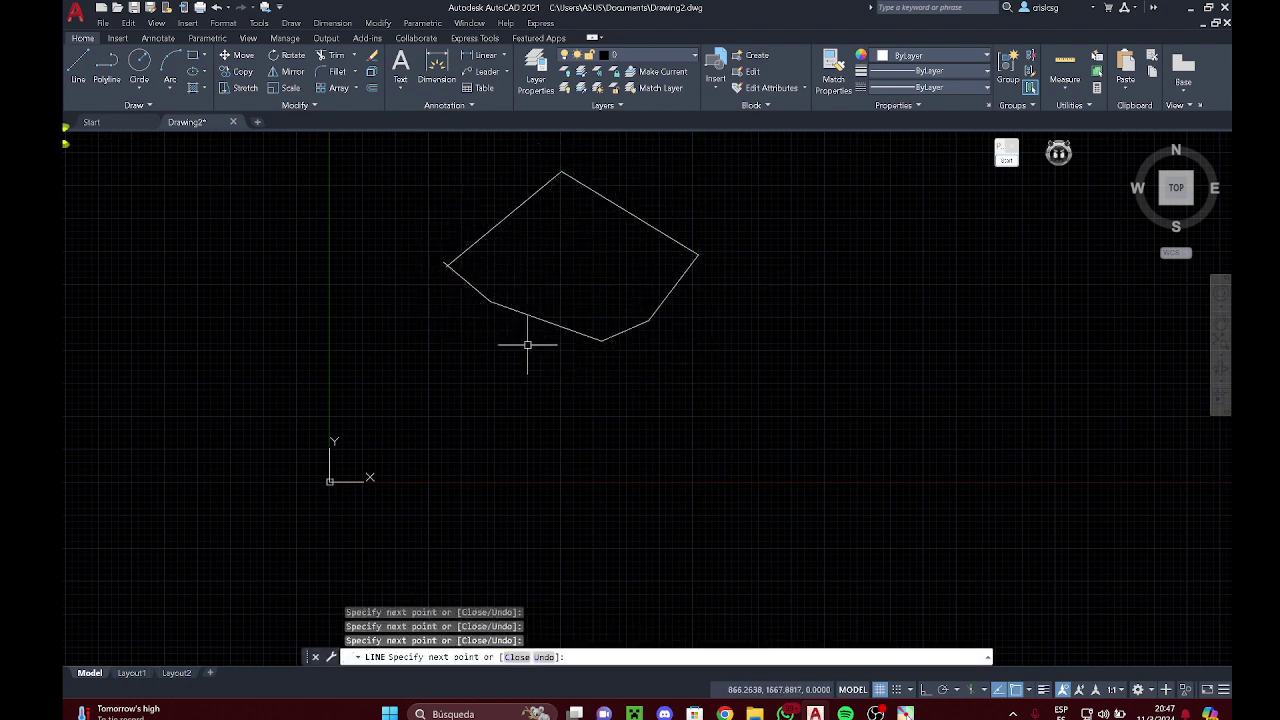
# Step: Draw a circle of about 498 radius beside the line outline, starting the command by its abbreviation C
pyautogui.moveTo(541, 342); pyautogui.dragTo(489, 359, button='middle')
pyautogui.moveTo(590, 335); pyautogui.dragTo(539, 349, button='middle')
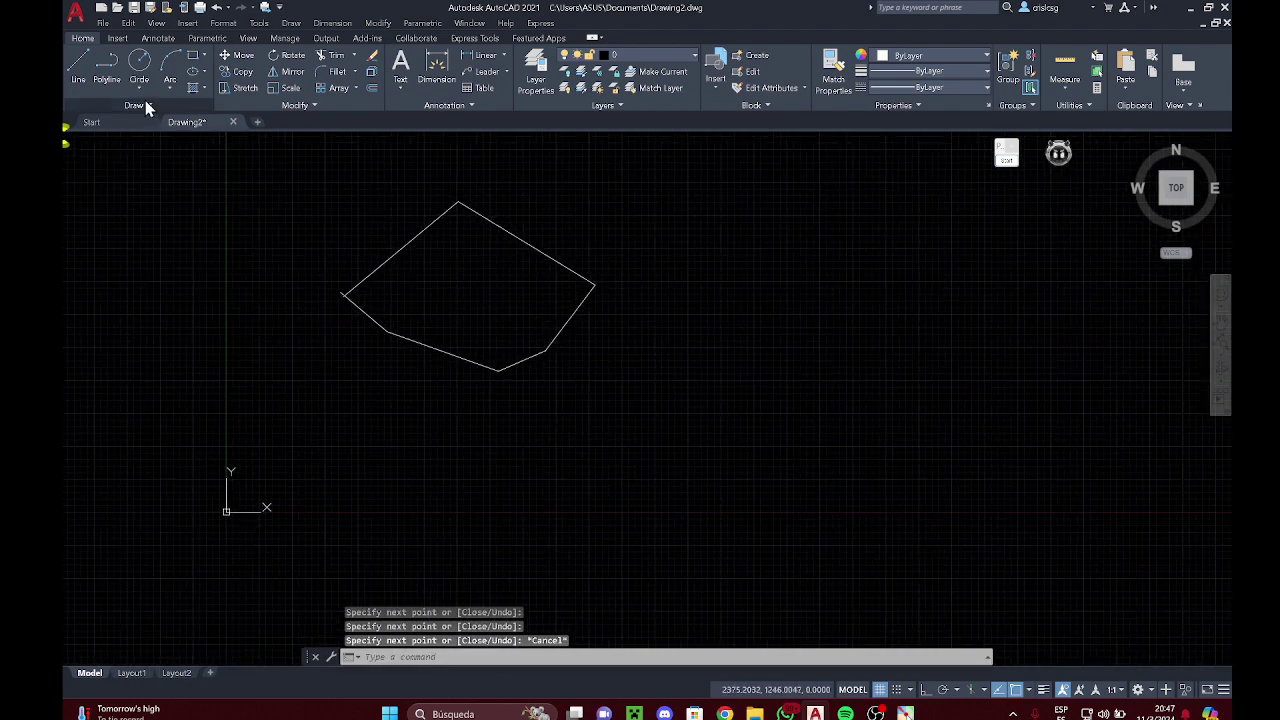
pyautogui.write('c')
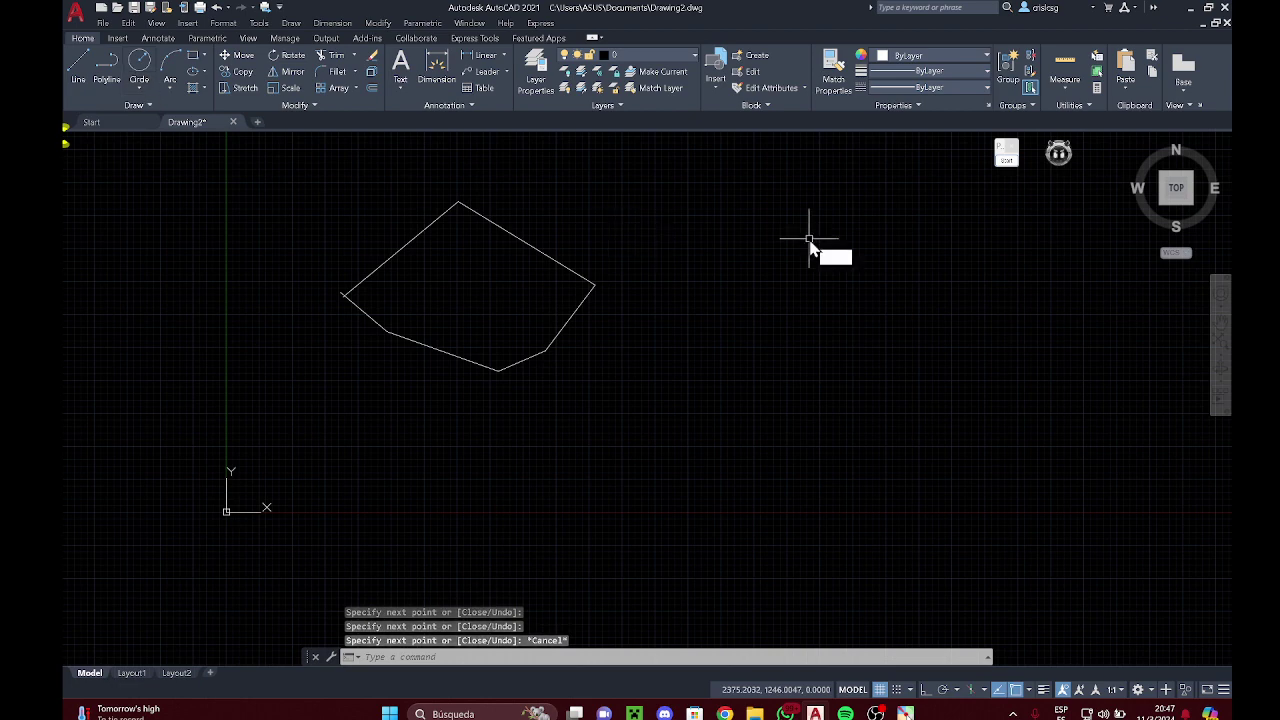
pyautogui.press('Return')
pyautogui.click(719, 251)
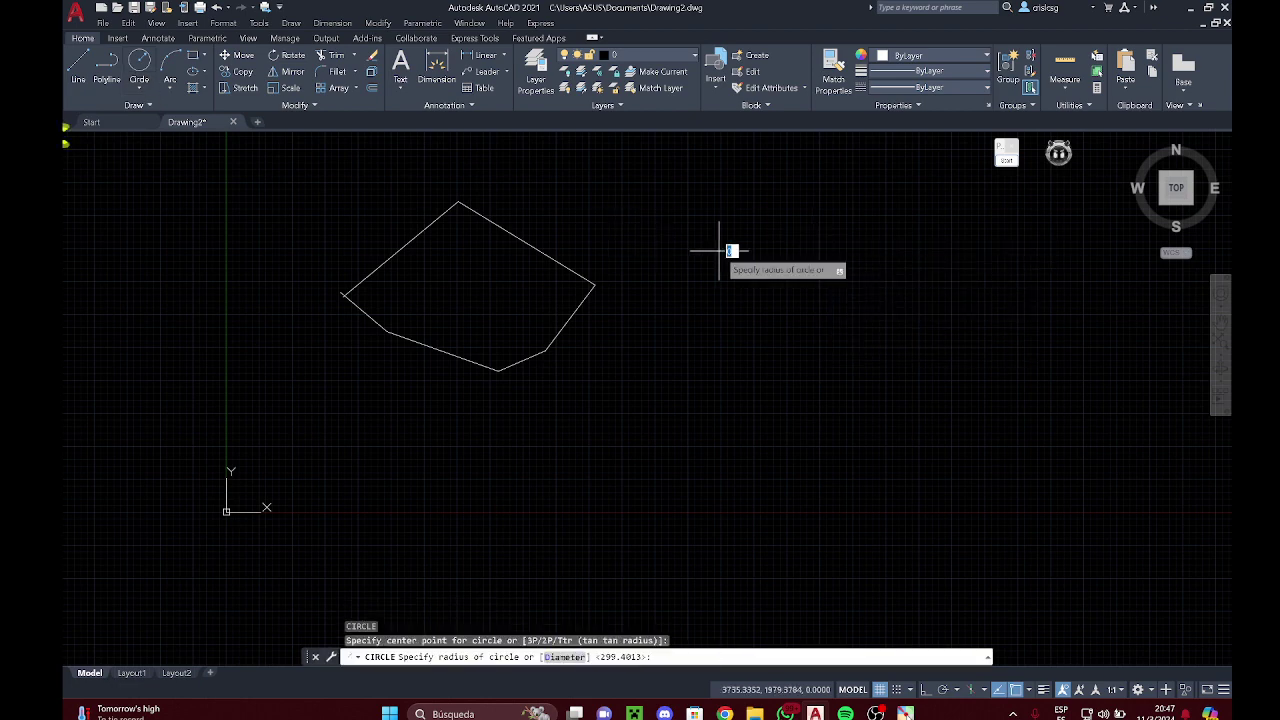
pyautogui.click(765, 296)
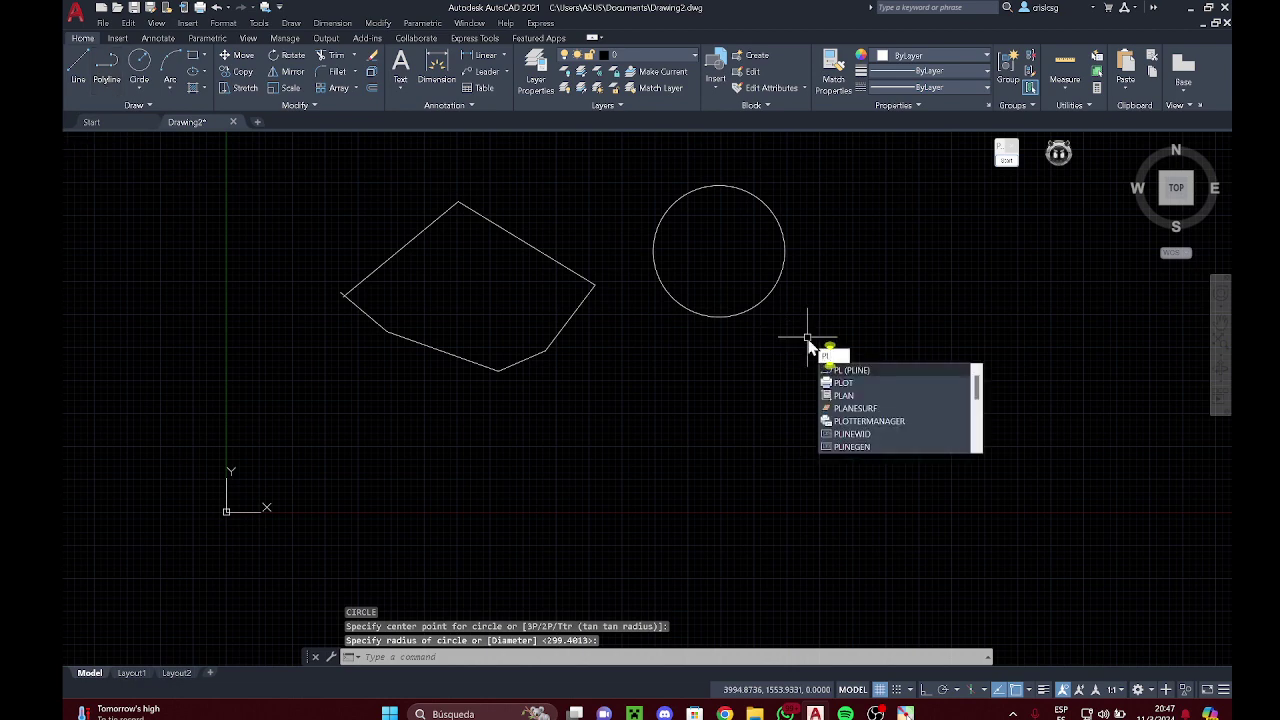
# Step: Draw an open three-segment polyline below the circle, starting the command by its abbreviation PL
pyautogui.press('Return')
pyautogui.click(808, 339)
pyautogui.click(695, 371)
pyautogui.click(705, 410)
pyautogui.click(760, 415)
pyautogui.press('Escape')
# Step: Select the line outline, circle and polyline with crossing windows and erase them all
pyautogui.click(816, 460)
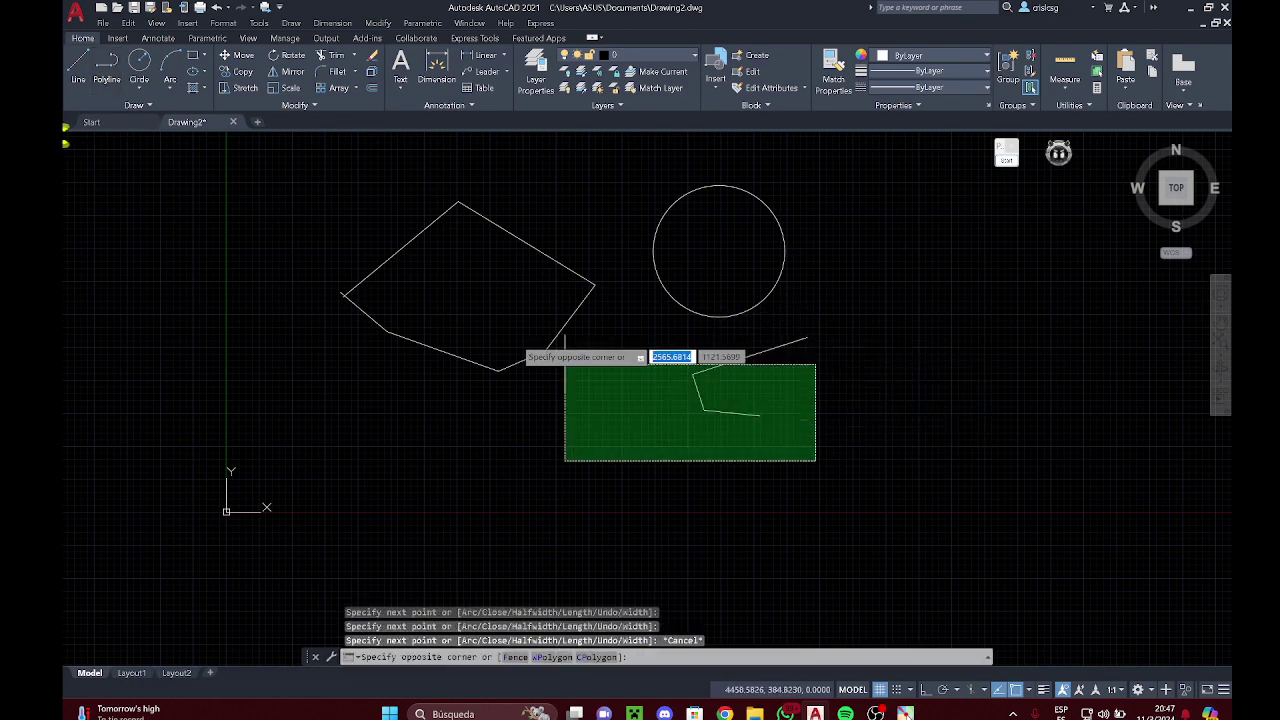
pyautogui.click(454, 294)
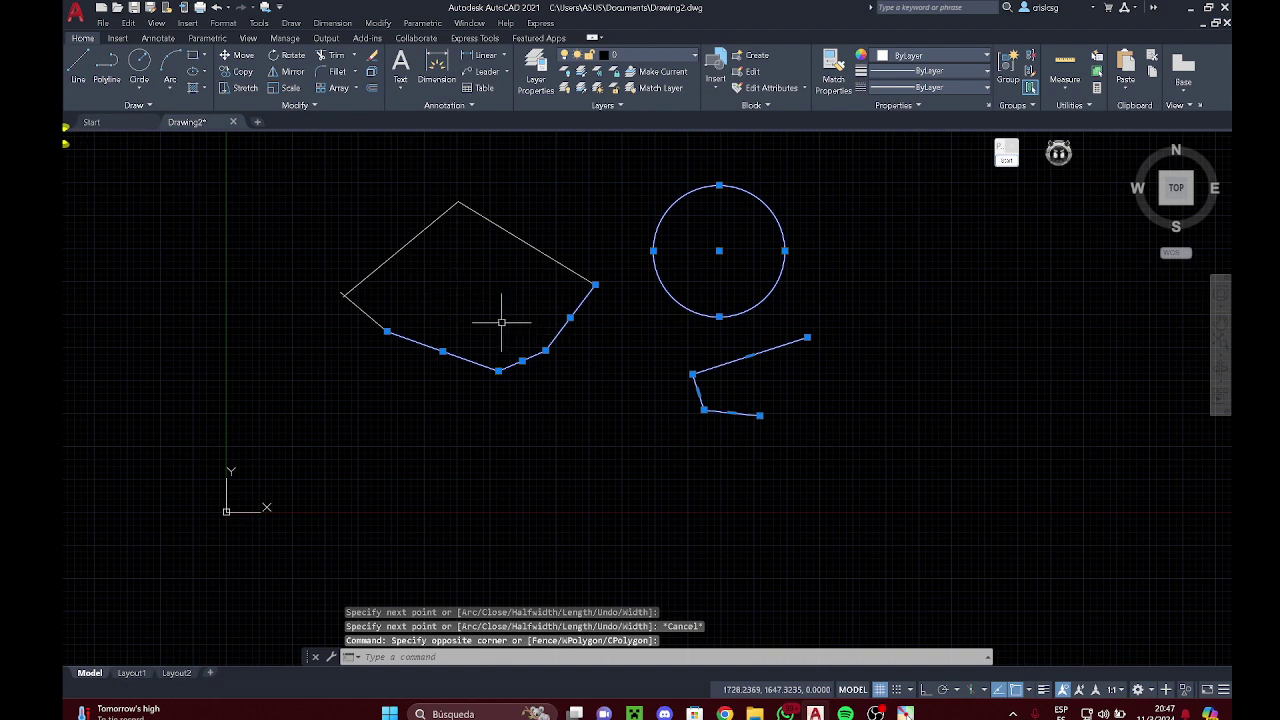
pyautogui.click(469, 297)
pyautogui.click(369, 228)
pyautogui.click(548, 282)
pyautogui.click(490, 226)
pyautogui.click(496, 329)
pyautogui.click(303, 297)
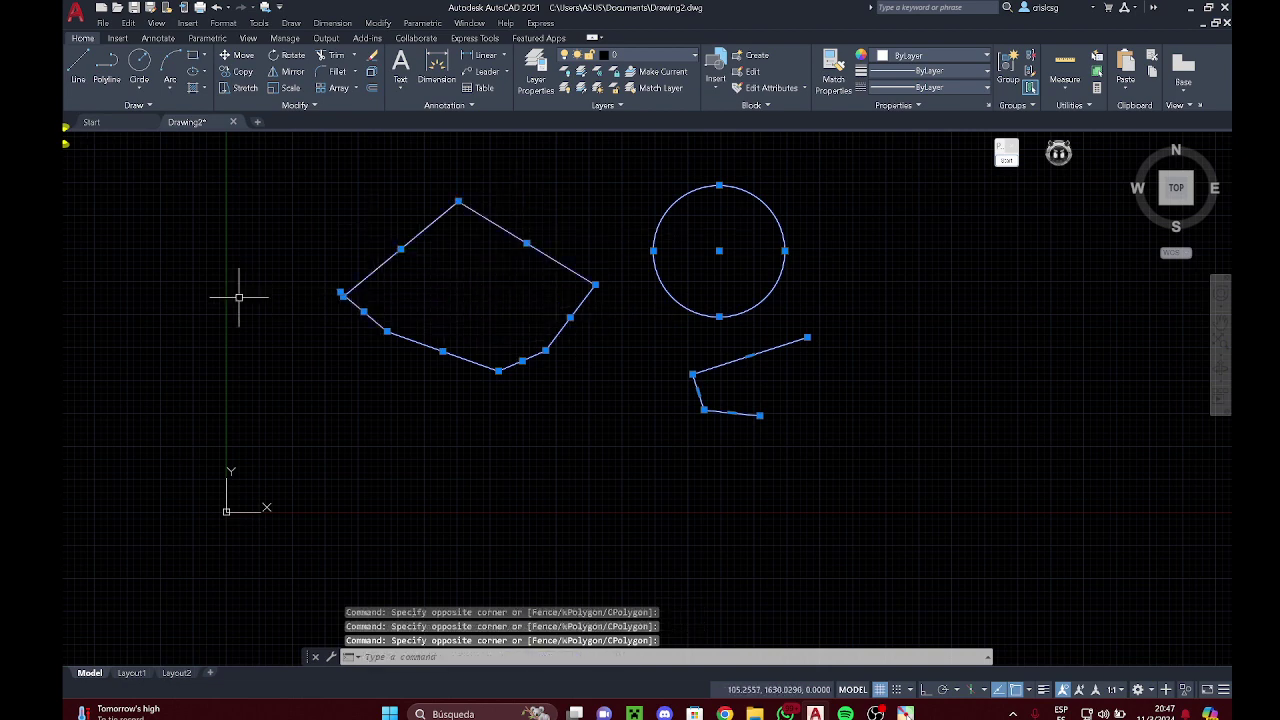
pyautogui.press('Delete')
# Step: Look through the additional Modify, Annotation, Layers and Properties tools on the Home ribbon
pyautogui.click(306, 106)
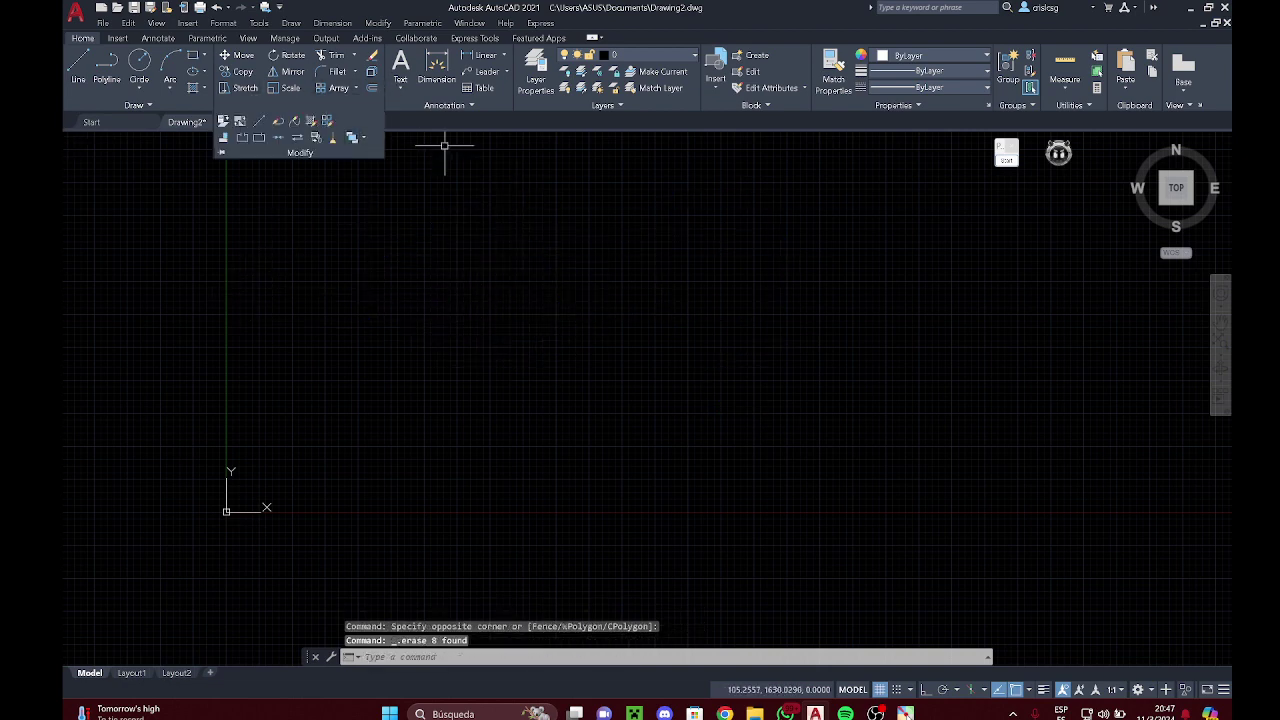
pyautogui.press('Escape')
pyautogui.click(477, 108)
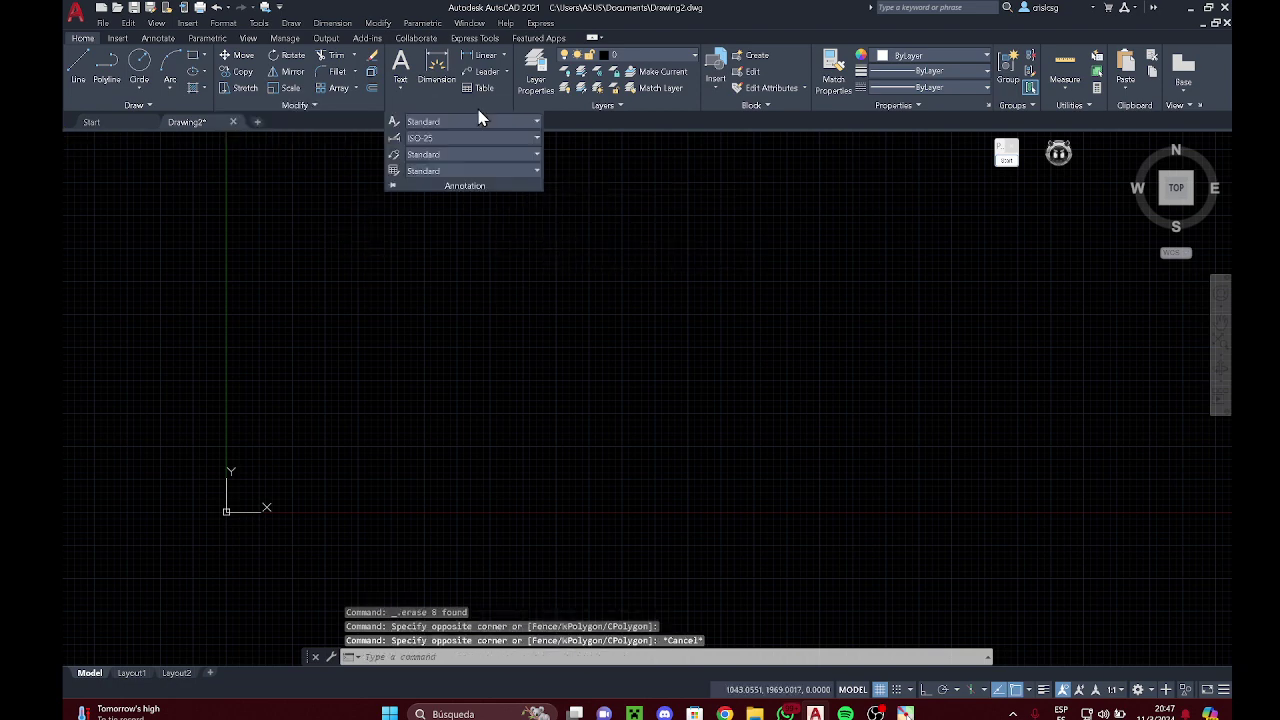
pyautogui.click(641, 108)
pyautogui.press('Escape')
pyautogui.click(737, 220)
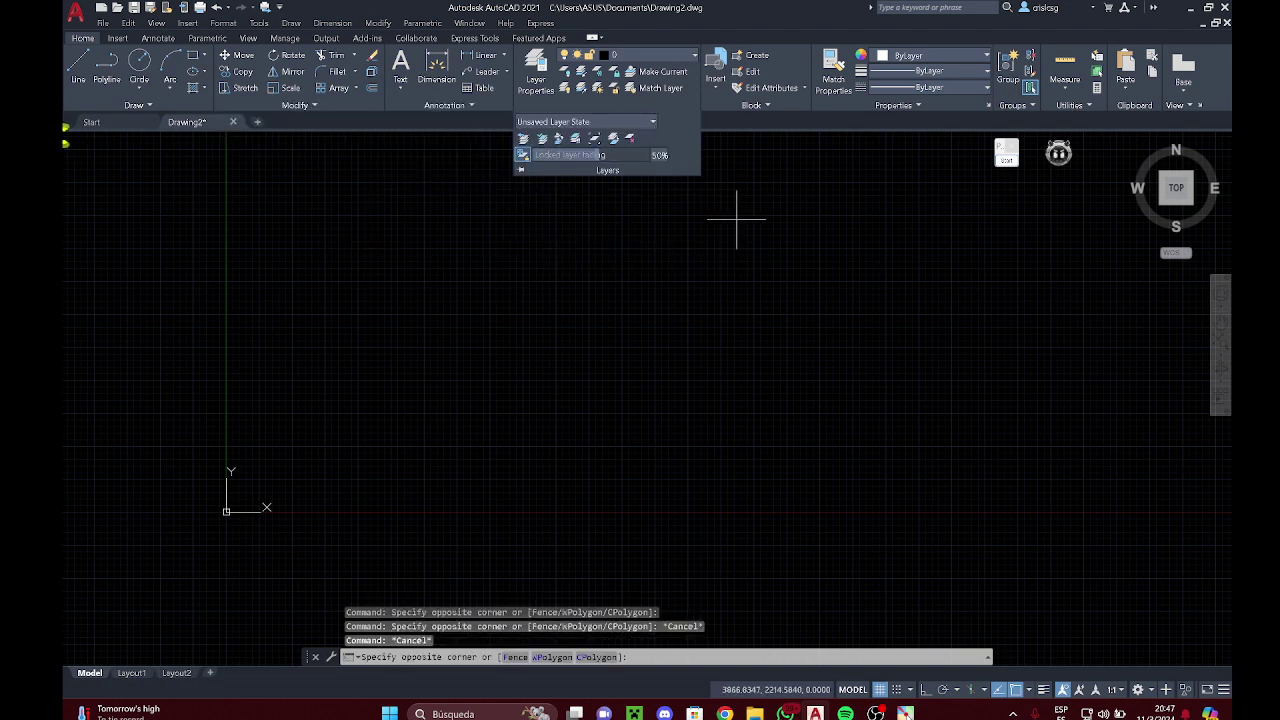
pyautogui.click(538, 228)
pyautogui.click(912, 106)
pyautogui.click(707, 169)
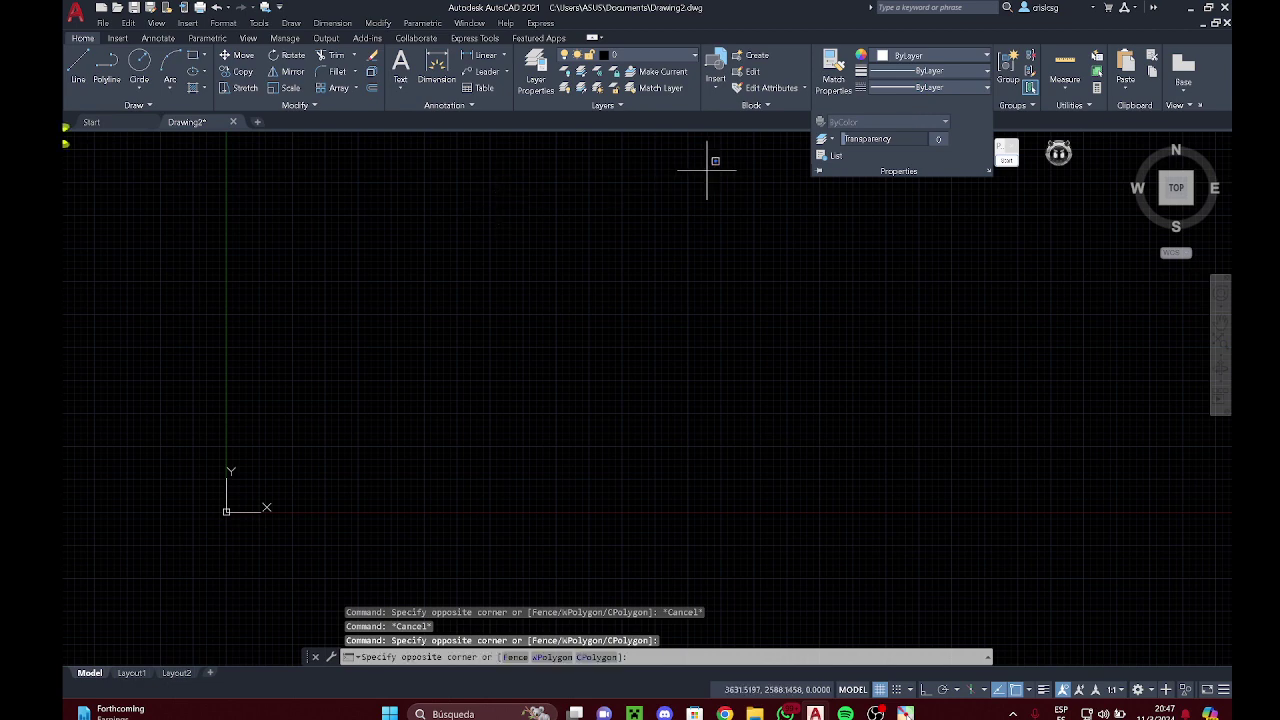
pyautogui.click(756, 108)
pyautogui.click(640, 200)
pyautogui.press('Escape')
pyautogui.click(581, 210)
pyautogui.click(491, 208)
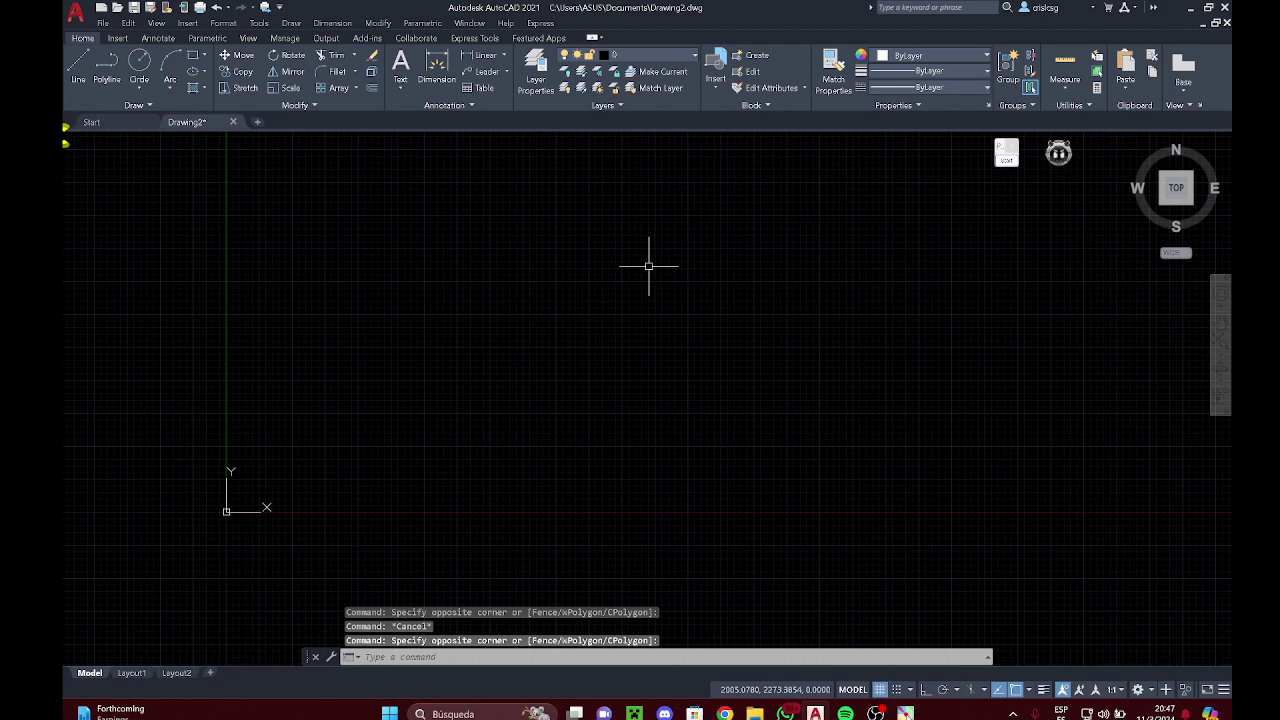
pyautogui.moveTo(649, 266); pyautogui.dragTo(806, 225, button='middle')
pyautogui.click(597, 274)
pyautogui.click(476, 576)
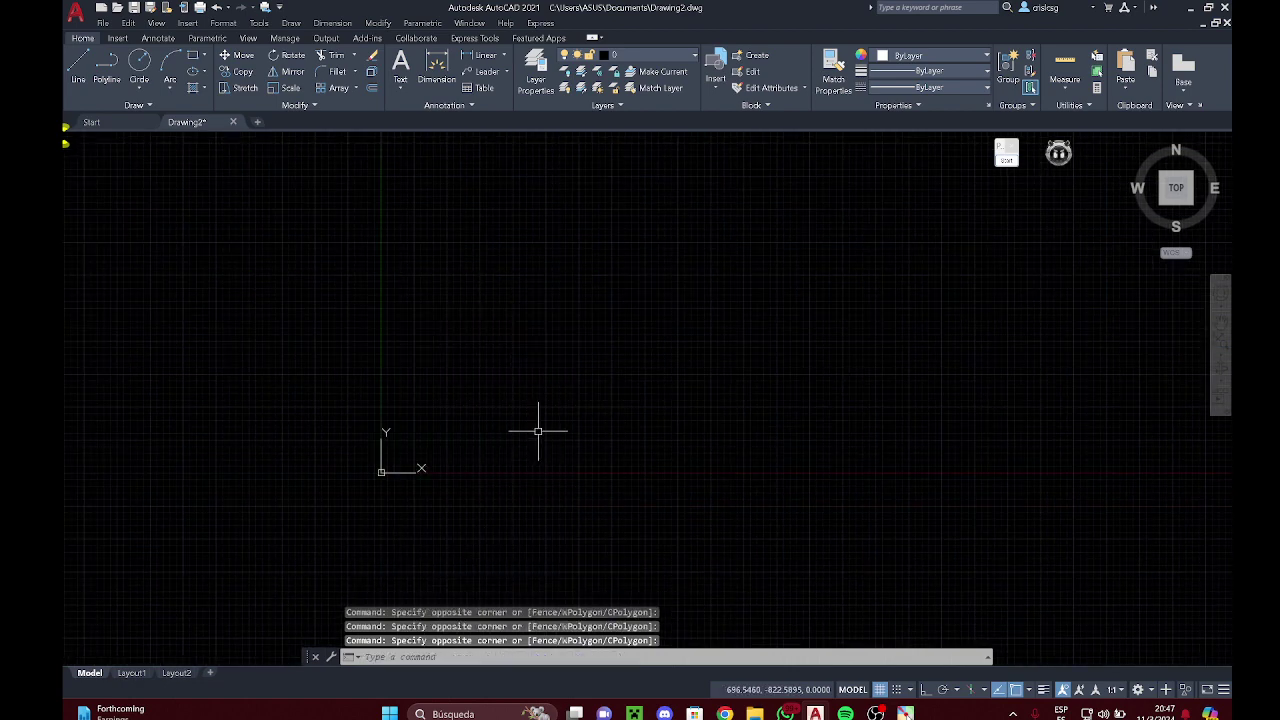
pyautogui.moveTo(618, 443); pyautogui.dragTo(553, 464, button='middle')
pyautogui.click(85, 194)
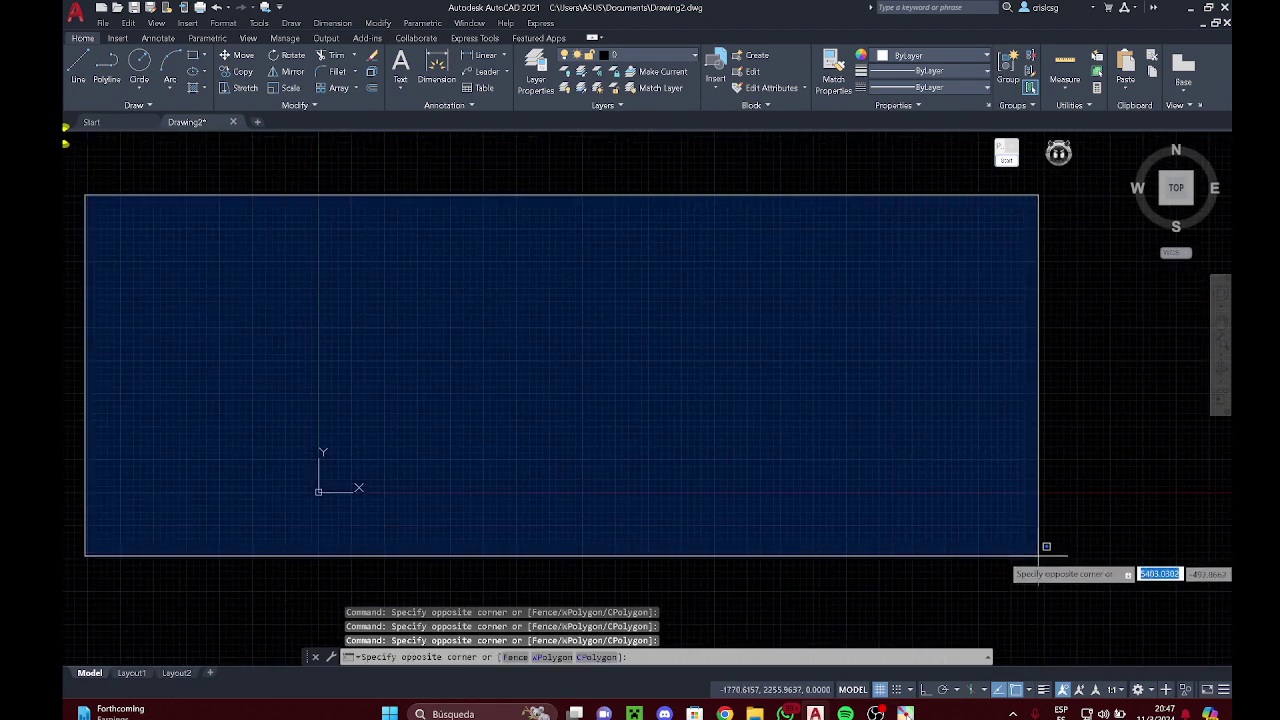
pyautogui.click(1090, 636)
pyautogui.click(755, 446)
pyautogui.click(672, 384)
pyautogui.moveTo(564, 370); pyautogui.dragTo(533, 349, button='middle')
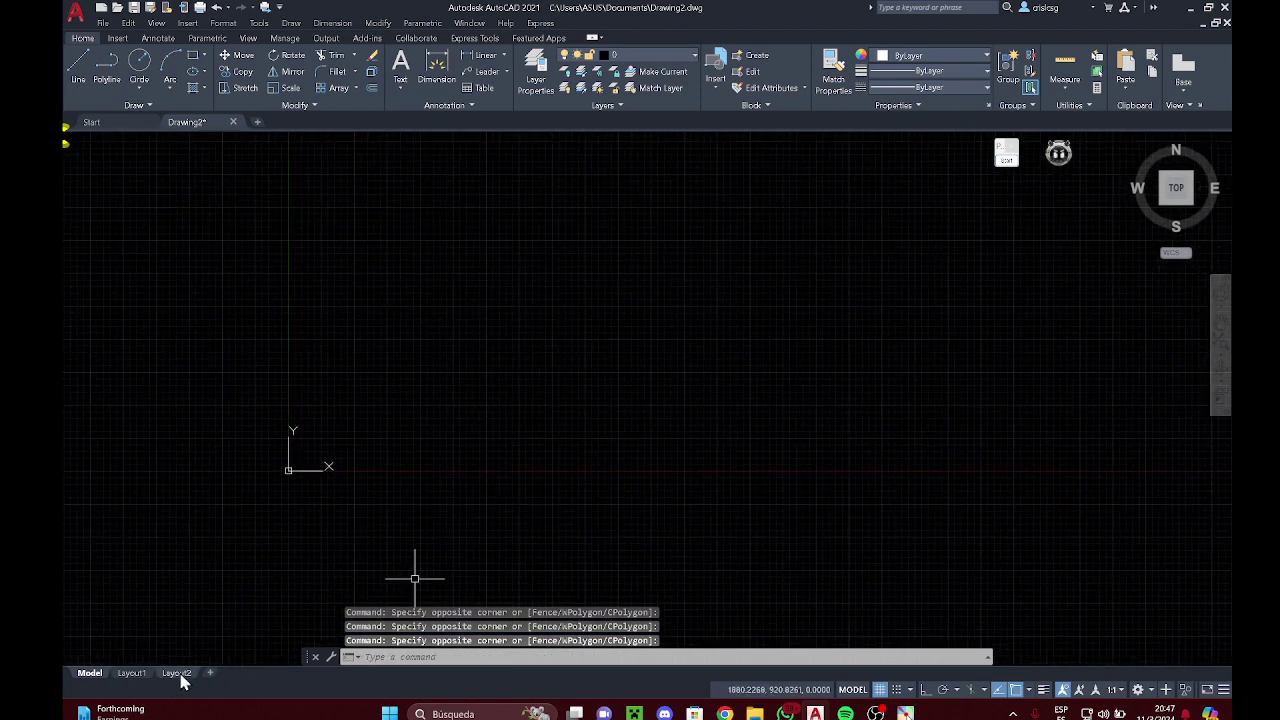
# Step: Outline the strip with the layouts and status toggles in yellow using the screen annotation tool, and end the annotation
pyautogui.click(1012, 165)
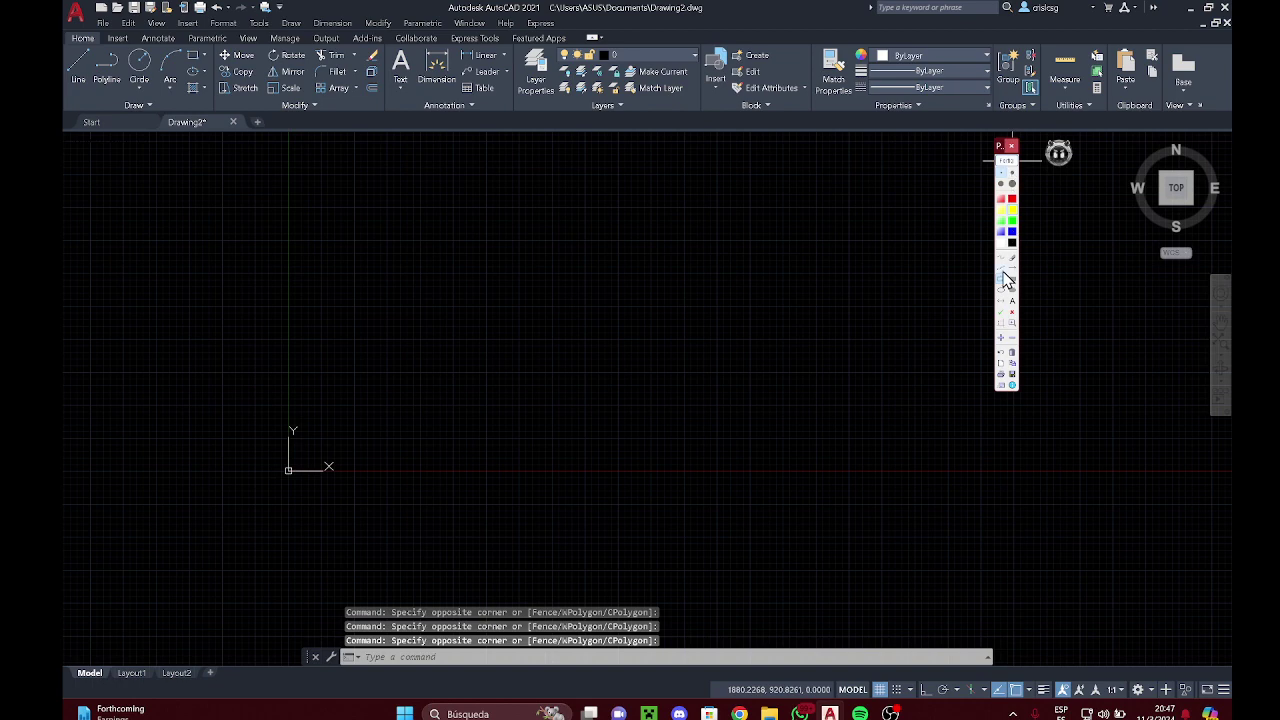
pyautogui.moveTo(63, 660); pyautogui.dragTo(1231, 703)
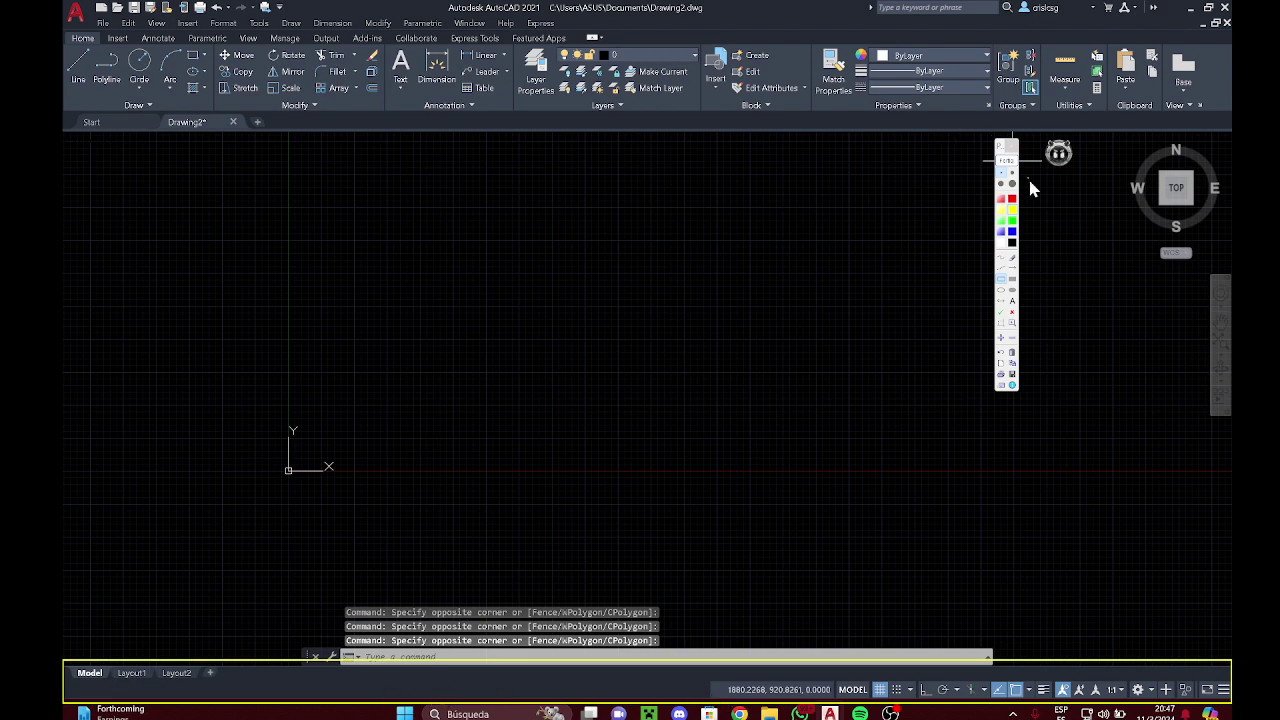
pyautogui.click(1006, 160)
pyautogui.click(714, 535)
pyautogui.click(716, 616)
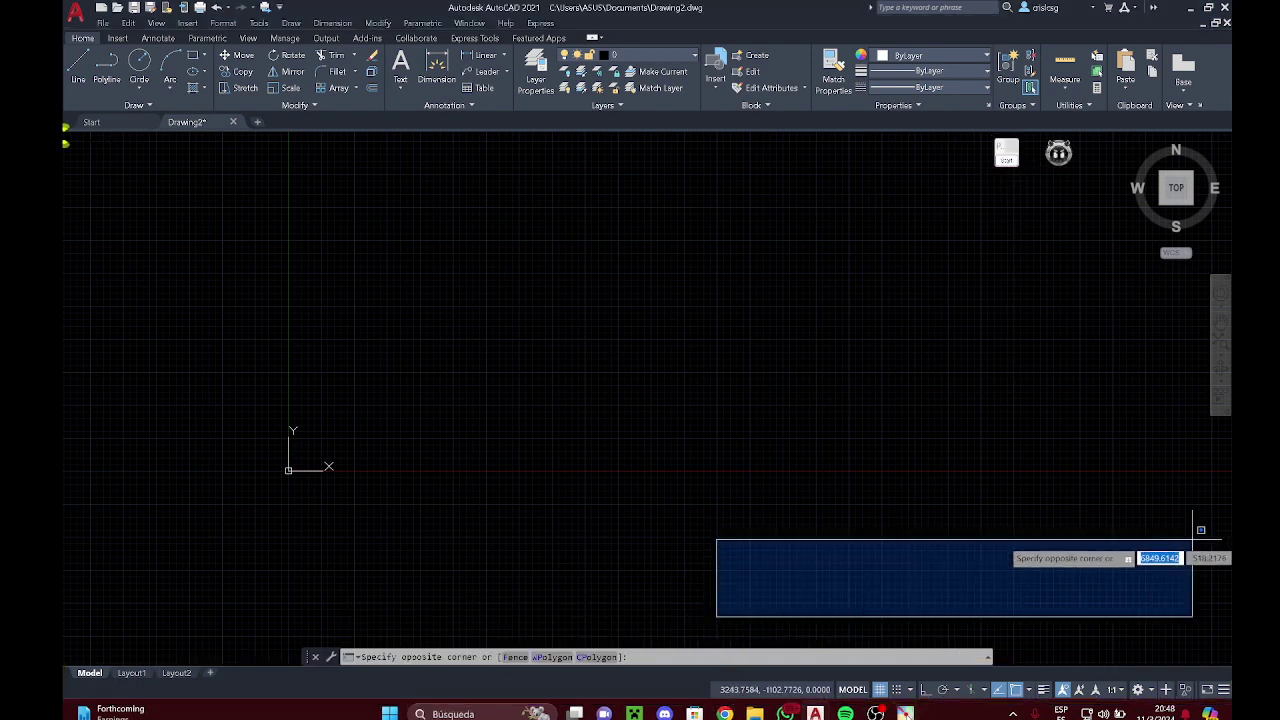
pyautogui.click(1192, 540)
pyautogui.click(755, 488)
pyautogui.click(631, 413)
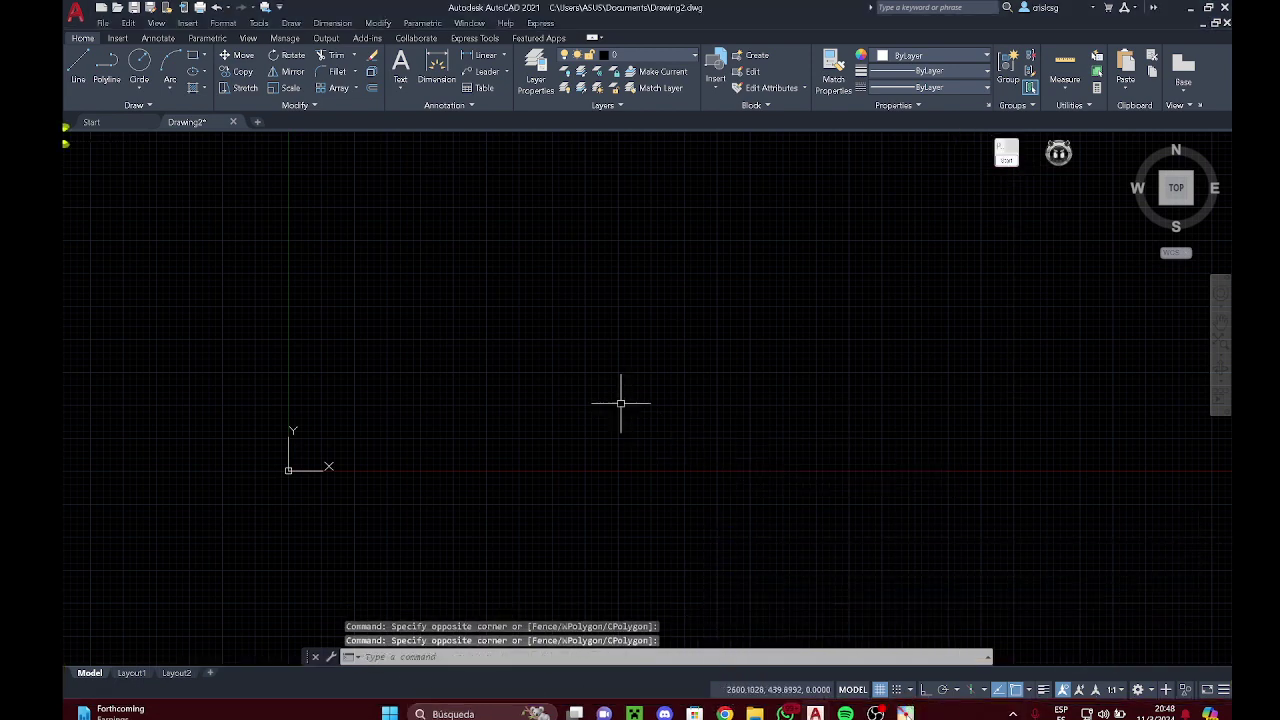
# Step: Draw an open chain of seven Line segments above the X axis, curling back inside itself near its start
pyautogui.write('l')
pyautogui.press('Return')
pyautogui.click(383, 305)
pyautogui.click(484, 257)
pyautogui.click(687, 326)
pyautogui.click(639, 386)
pyautogui.click(545, 414)
pyautogui.click(459, 362)
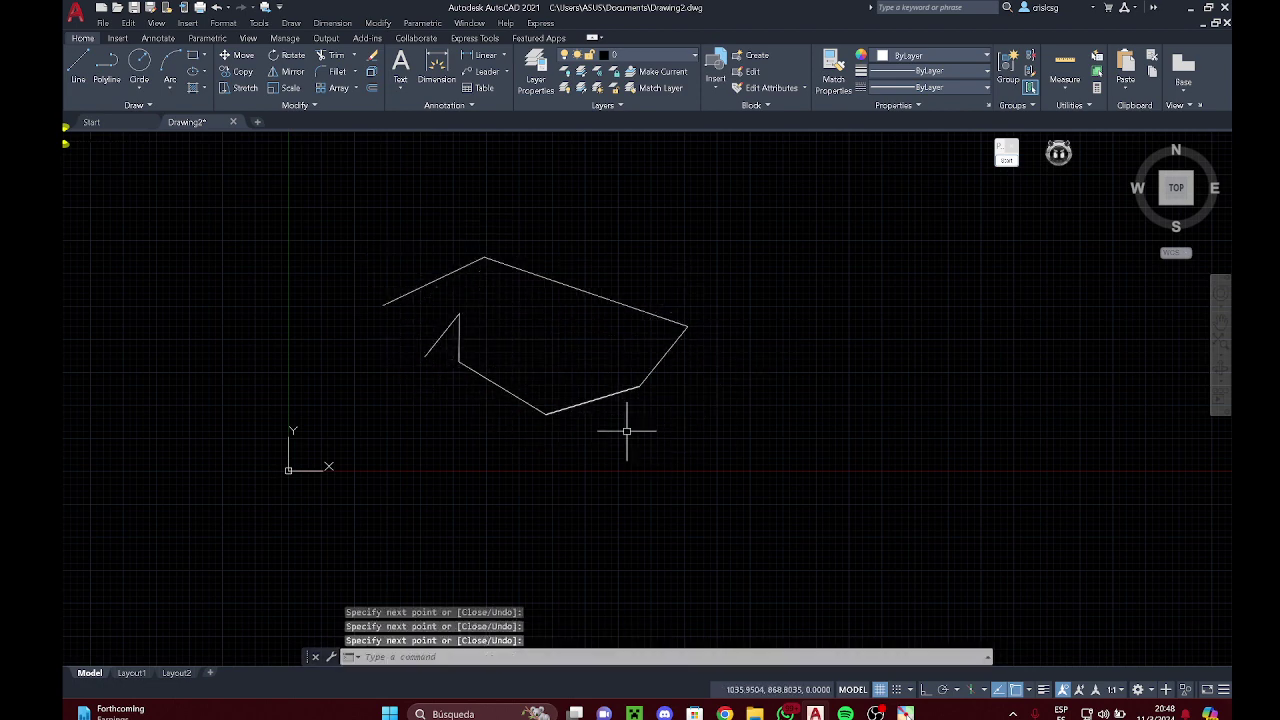
# Step: Draw a second open chain of five Line segments beside the first one, ending just below the X axis
pyautogui.press('Return')
pyautogui.click(687, 431)
pyautogui.click(708, 318)
pyautogui.click(834, 286)
pyautogui.click(847, 378)
pyautogui.click(792, 435)
pyautogui.click(739, 477)
pyautogui.press('Escape')
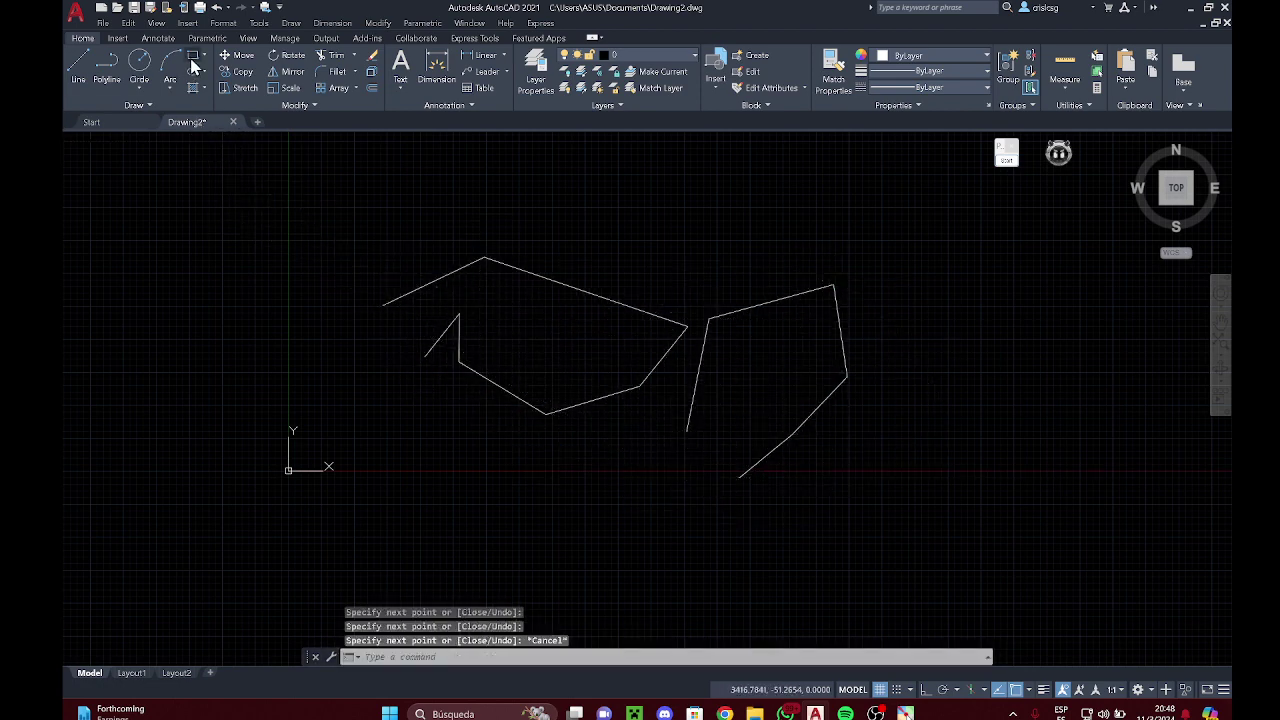
# Step: Draw a small wide rectangle across the upper Y axis and a large circle on the negative X side of the origin
pyautogui.click(195, 66)
pyautogui.click(275, 186)
pyautogui.click(380, 225)
pyautogui.click(139, 60)
pyautogui.click(195, 366)
pyautogui.click(262, 435)
pyautogui.press('Escape')
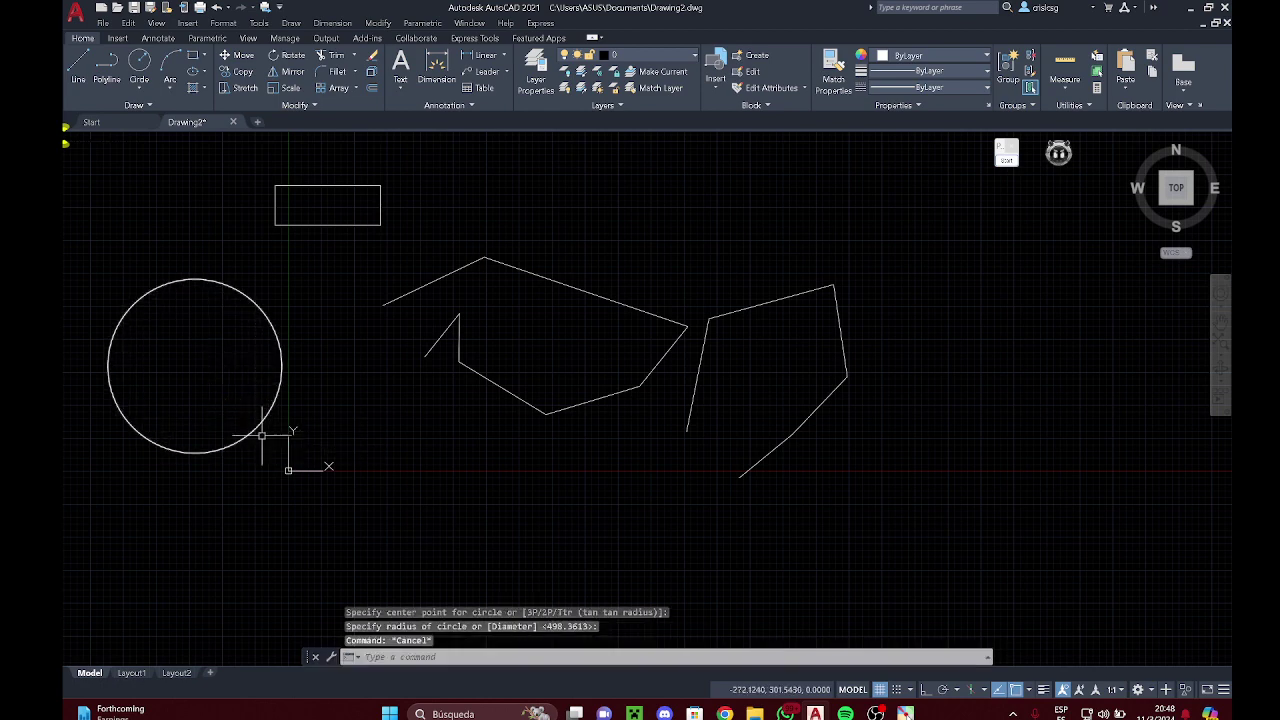
# Step: Turn off the drawing grid and try selection windows among the shapes, leaving nothing selected
pyautogui.moveTo(488, 434); pyautogui.dragTo(558, 428, button='middle')
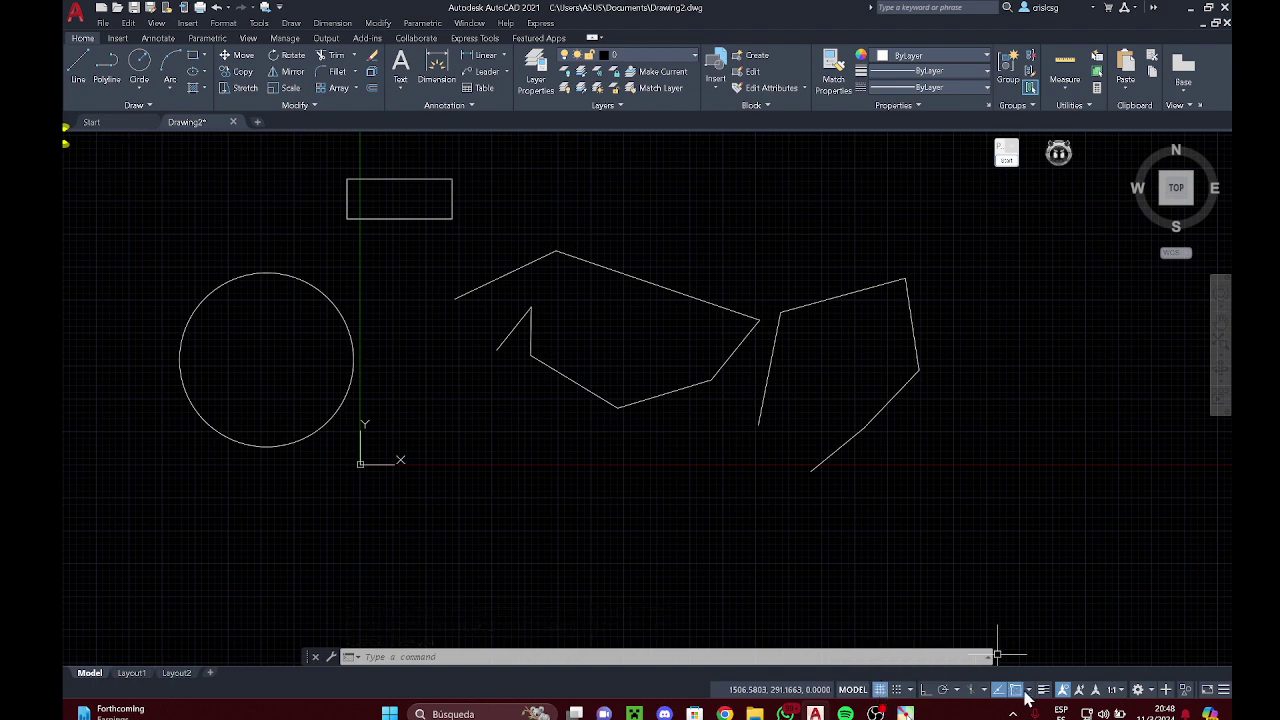
pyautogui.click(880, 692)
pyautogui.moveTo(657, 473); pyautogui.dragTo(685, 463, button='middle')
pyautogui.click(609, 466)
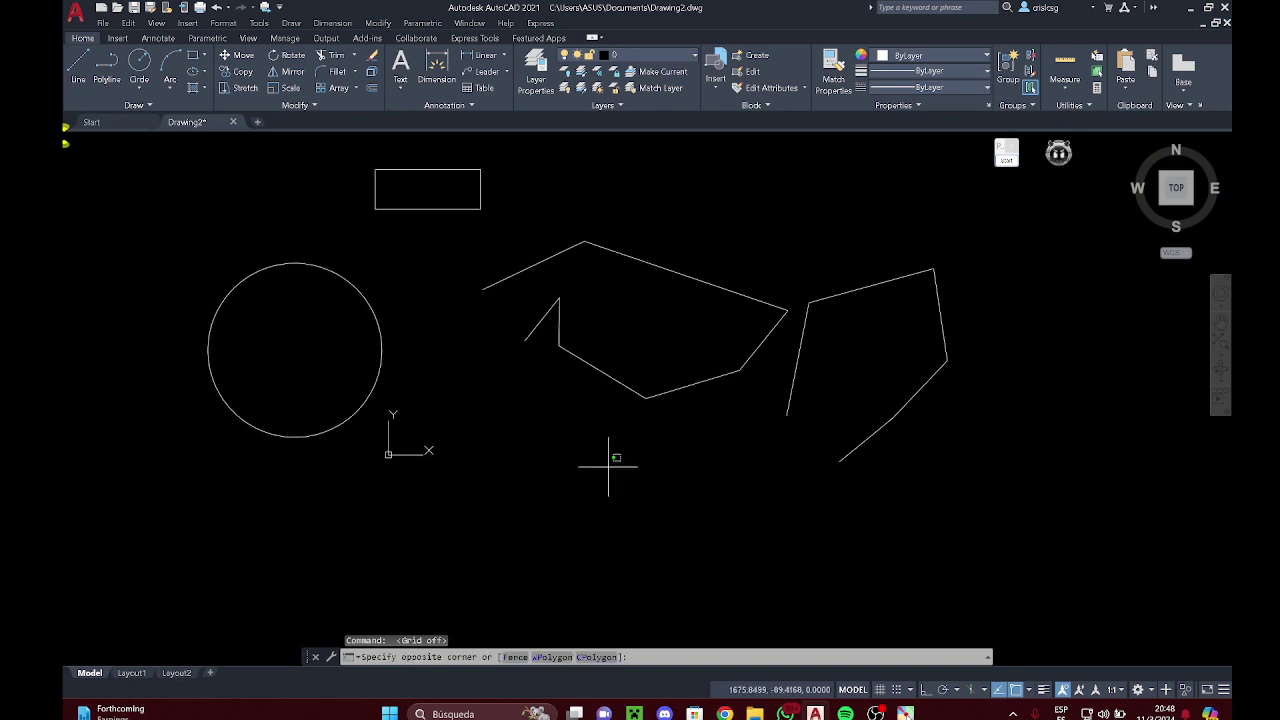
pyautogui.click(560, 436)
pyautogui.click(380, 257)
pyautogui.click(950, 552)
pyautogui.press('Escape')
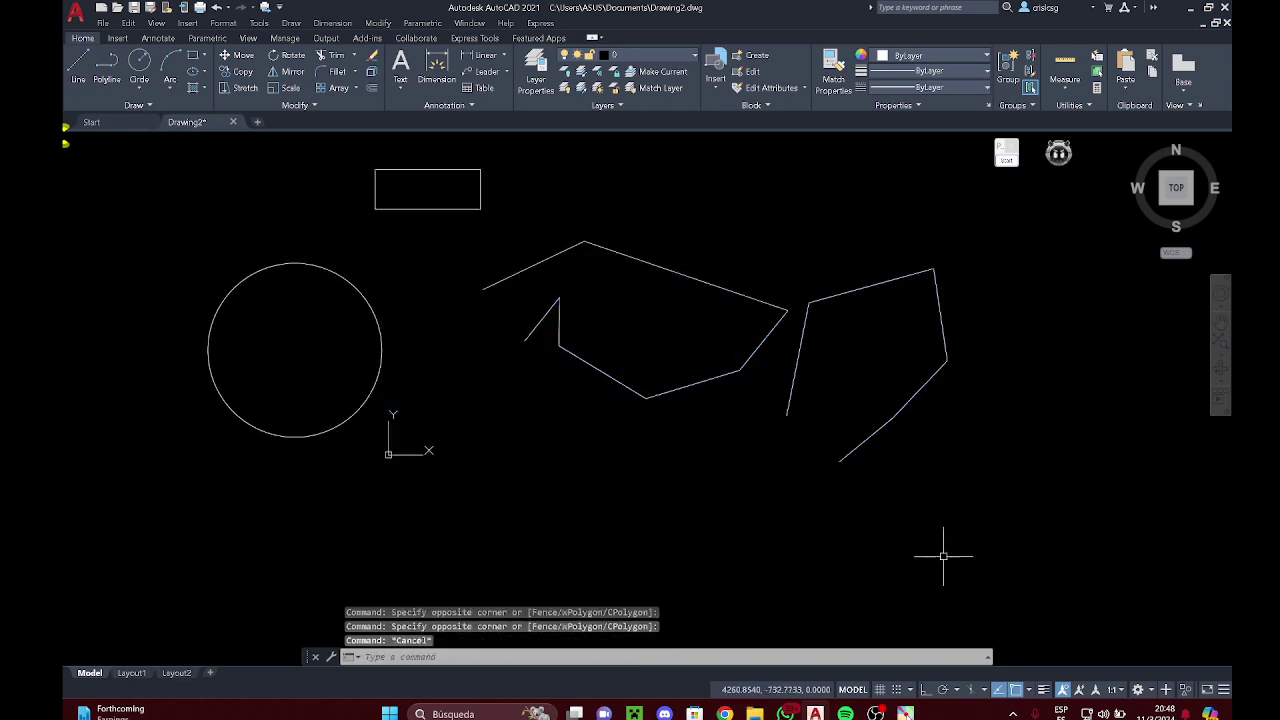
# Step: Turn the drawing grid back on
pyautogui.click(880, 689)
pyautogui.moveTo(845, 586); pyautogui.dragTo(817, 594, button='middle')
pyautogui.click(714, 563)
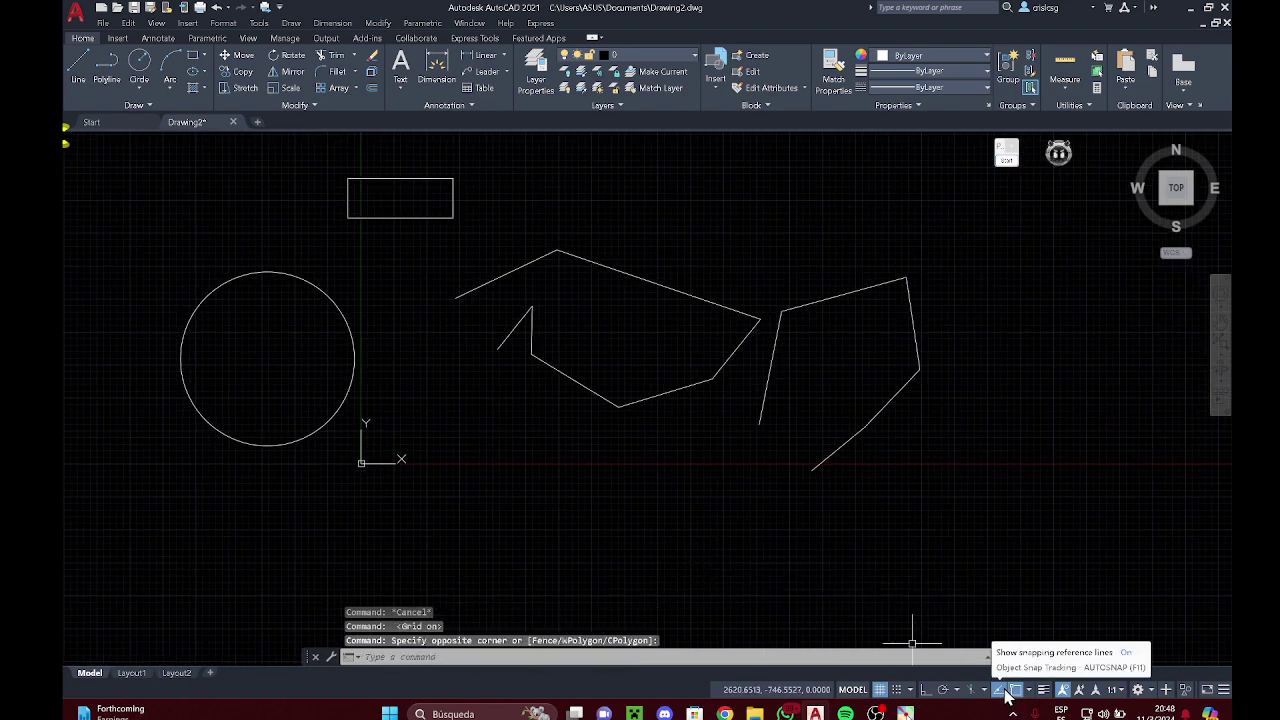
# Step: Examine the list of object snap modes, including Endpoint, Midpoint, Center and Geometric Center, and close it
pyautogui.moveTo(825, 528); pyautogui.dragTo(859, 527, button='middle')
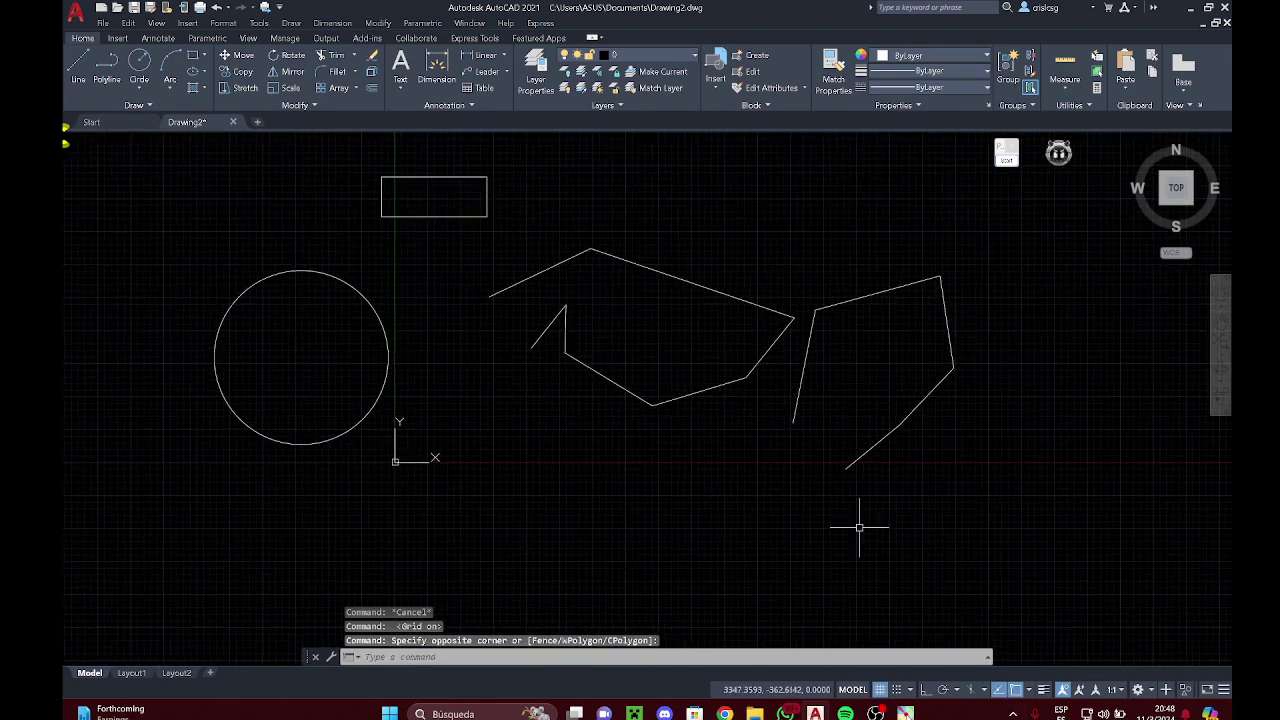
pyautogui.click(1030, 692)
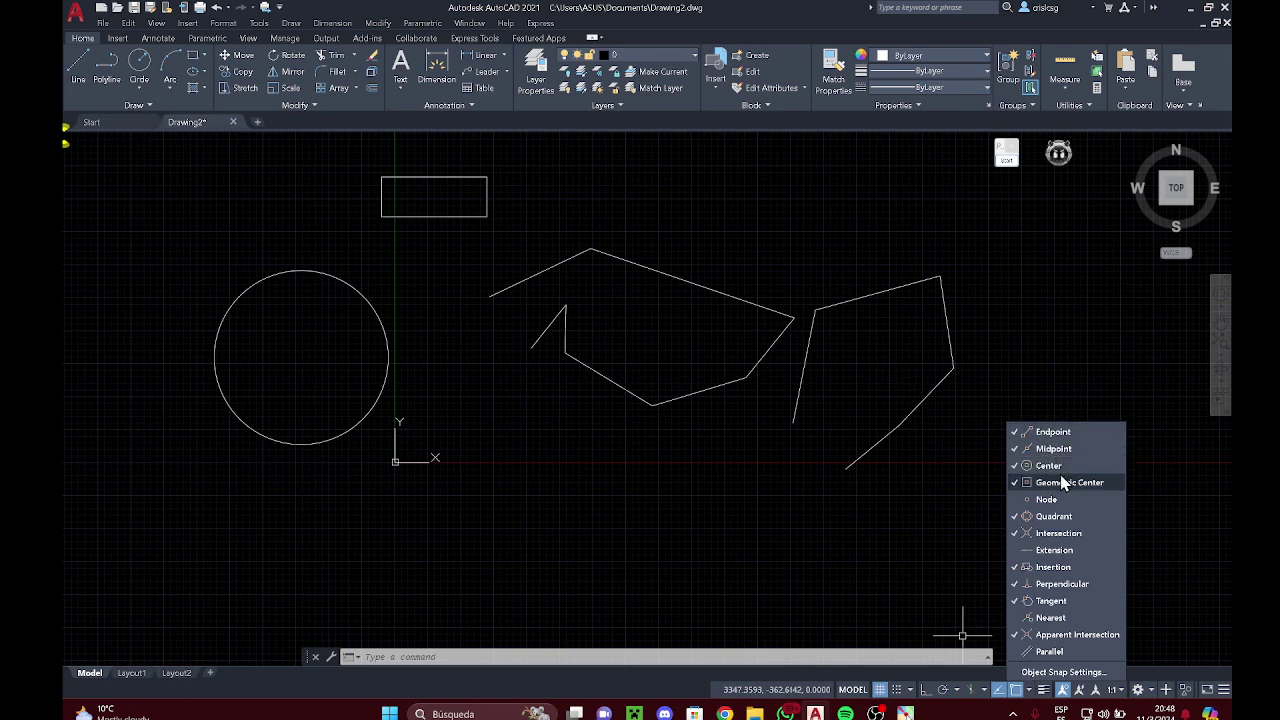
pyautogui.click(968, 478)
# Step: Start a line to check object snapping at the circle's center and quadrant, and cancel without placing a point
pyautogui.moveTo(369, 438); pyautogui.dragTo(549, 486, button='middle')
pyautogui.scroll(1, 549, 486)
pyautogui.click(552, 515)
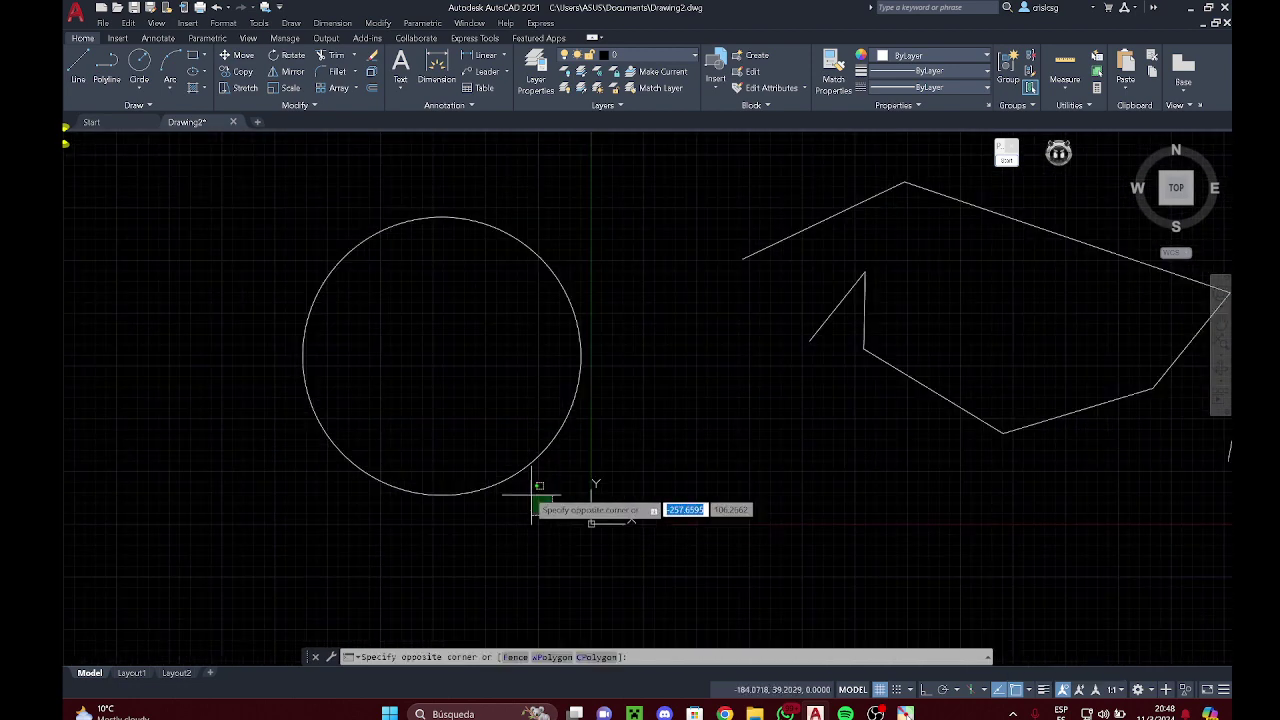
pyautogui.click(511, 446)
pyautogui.press('Escape')
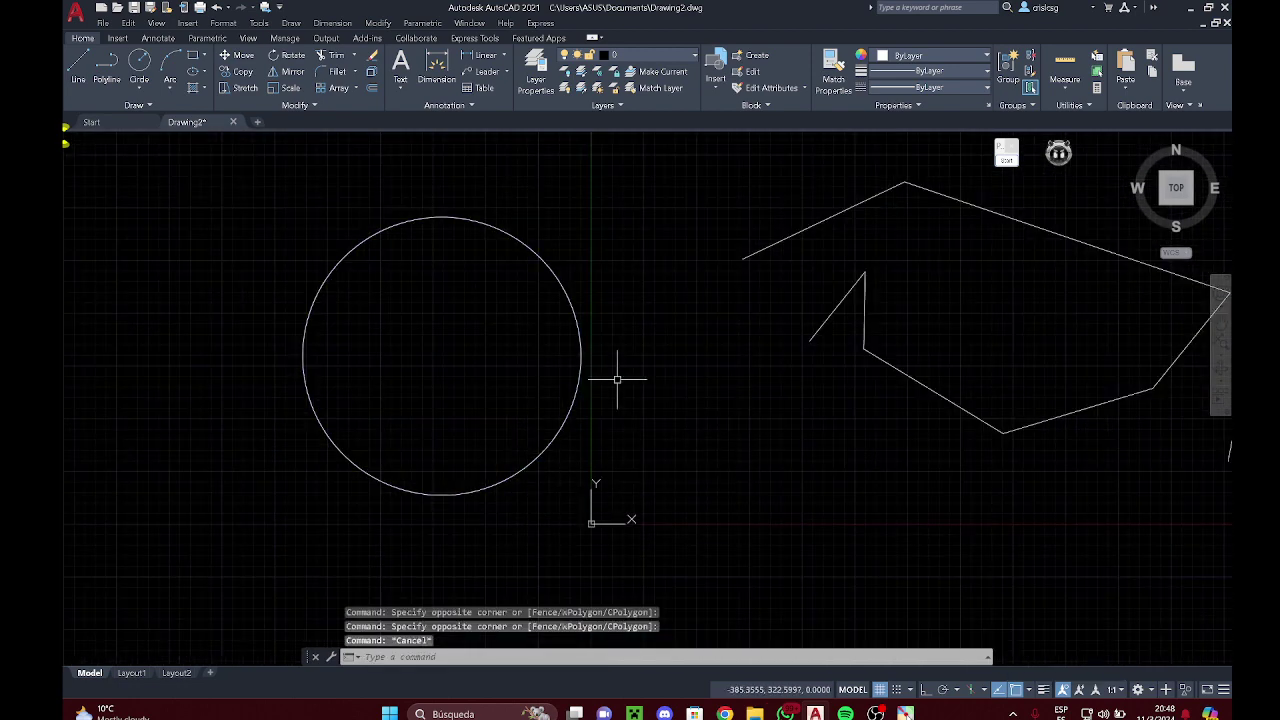
pyautogui.rightClick(697, 365)
pyautogui.click(735, 392)
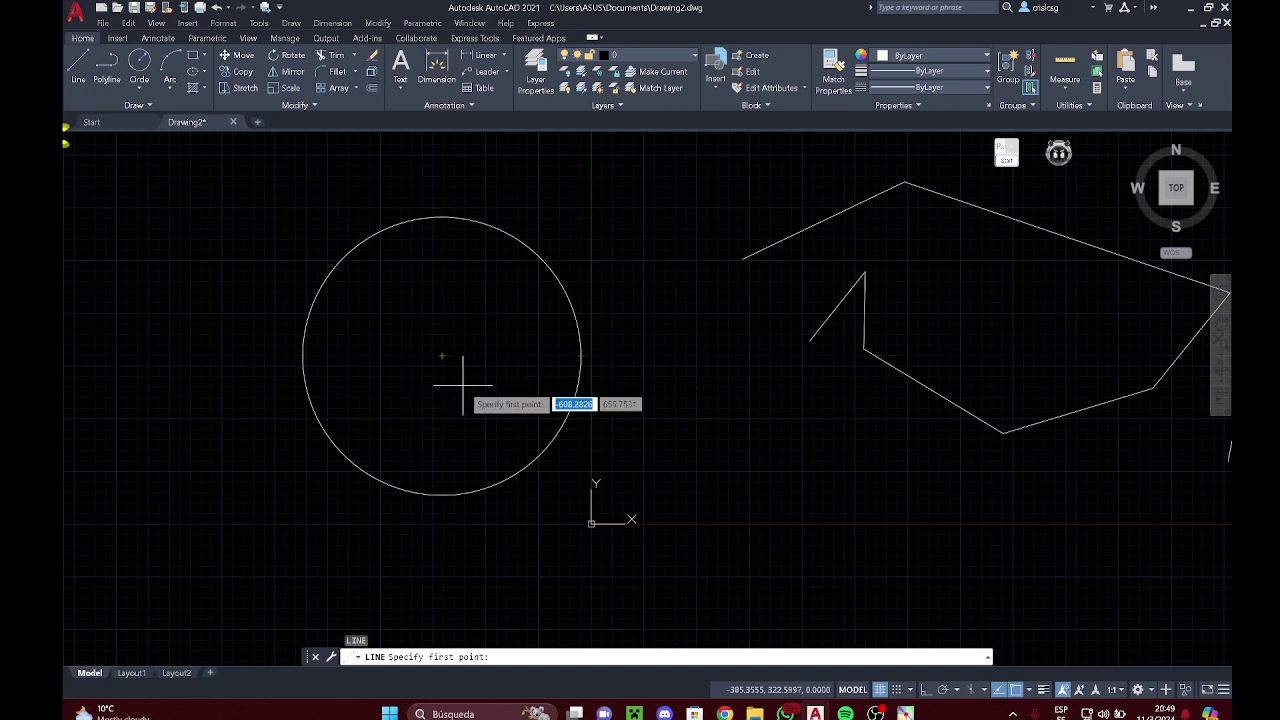
pyautogui.press('Escape')
# Step: Turn off the Center and Geometric Center object snaps, test a line's first point inside the circle, and cancel the line
pyautogui.click(1032, 690)
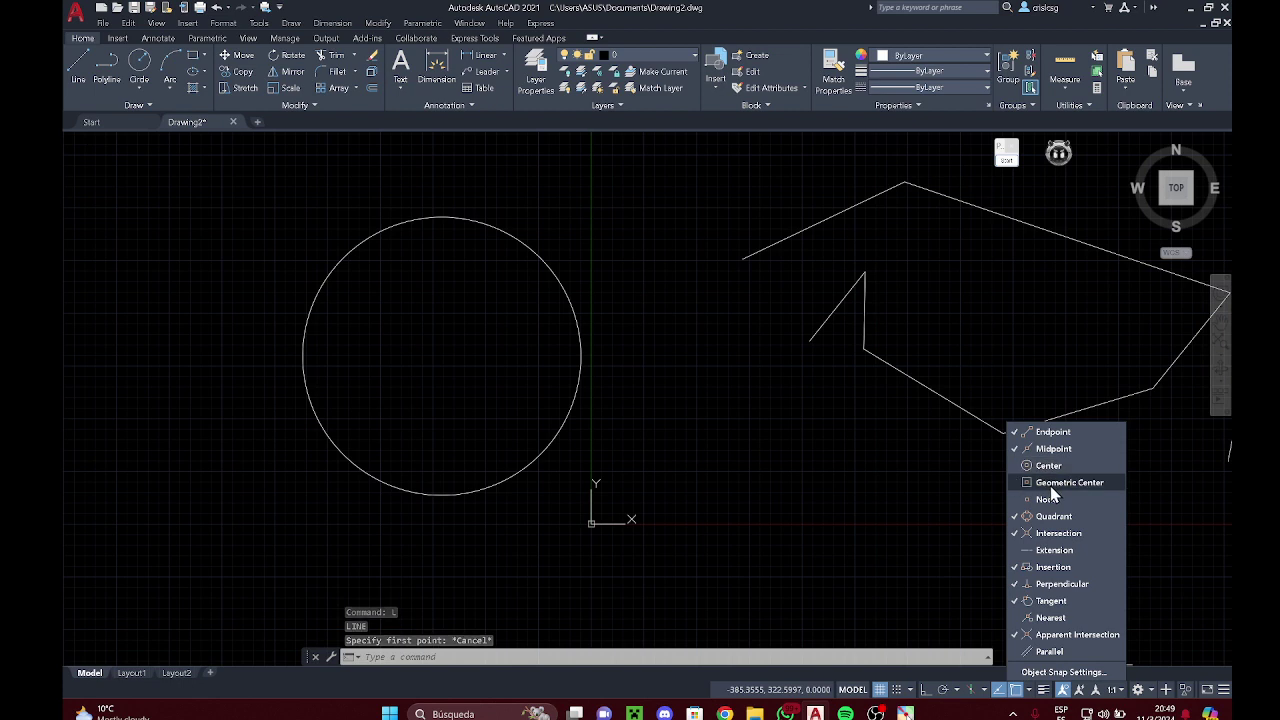
pyautogui.click(671, 403)
pyautogui.click(669, 421)
pyautogui.click(629, 399)
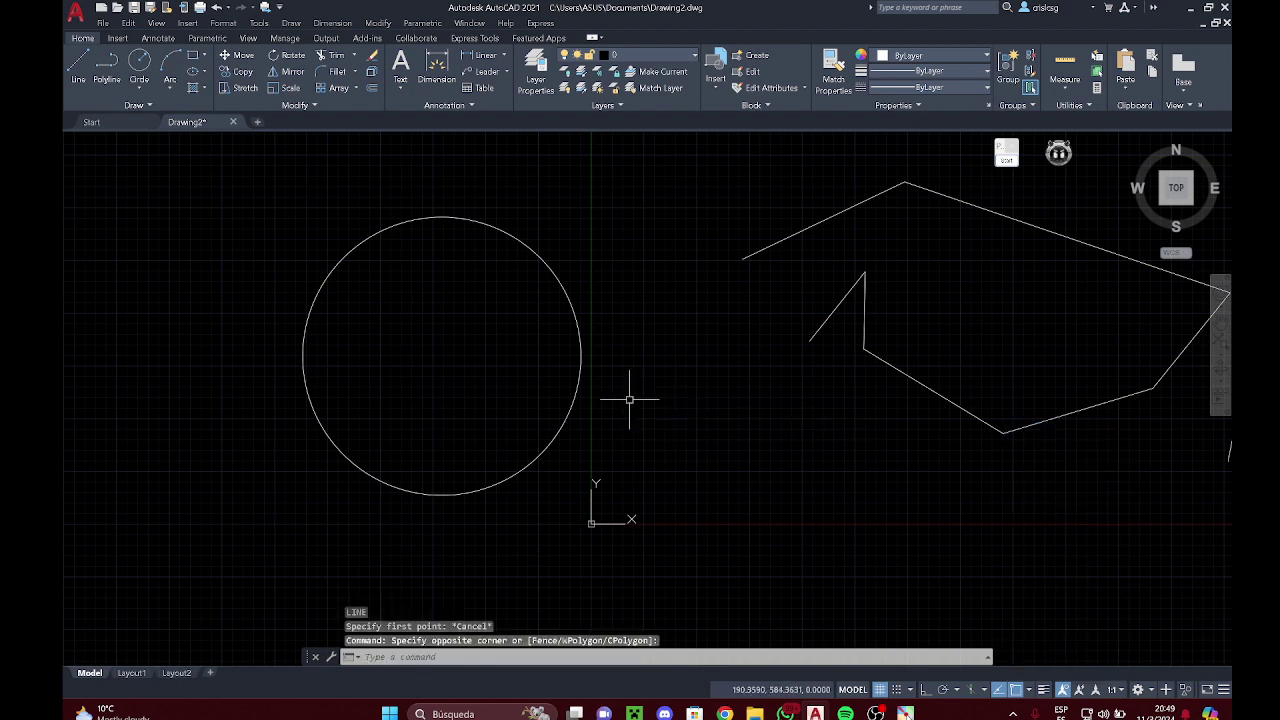
pyautogui.press('space')
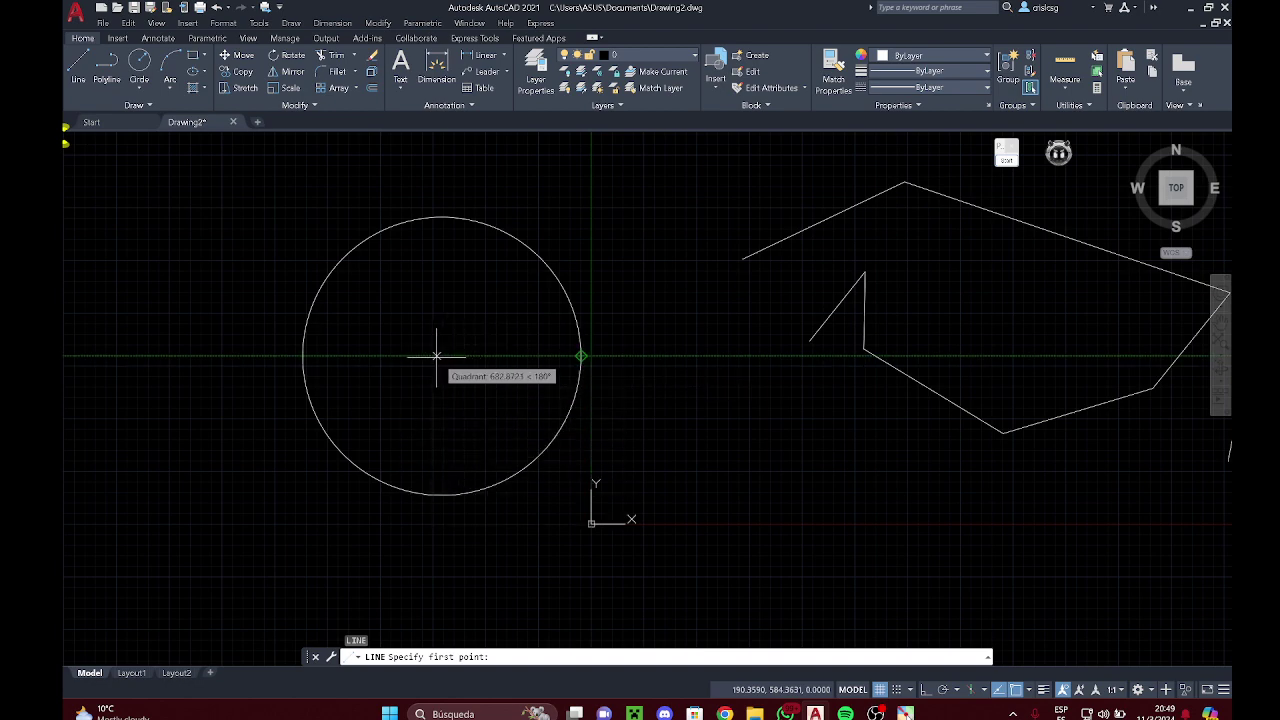
pyautogui.press('Escape')
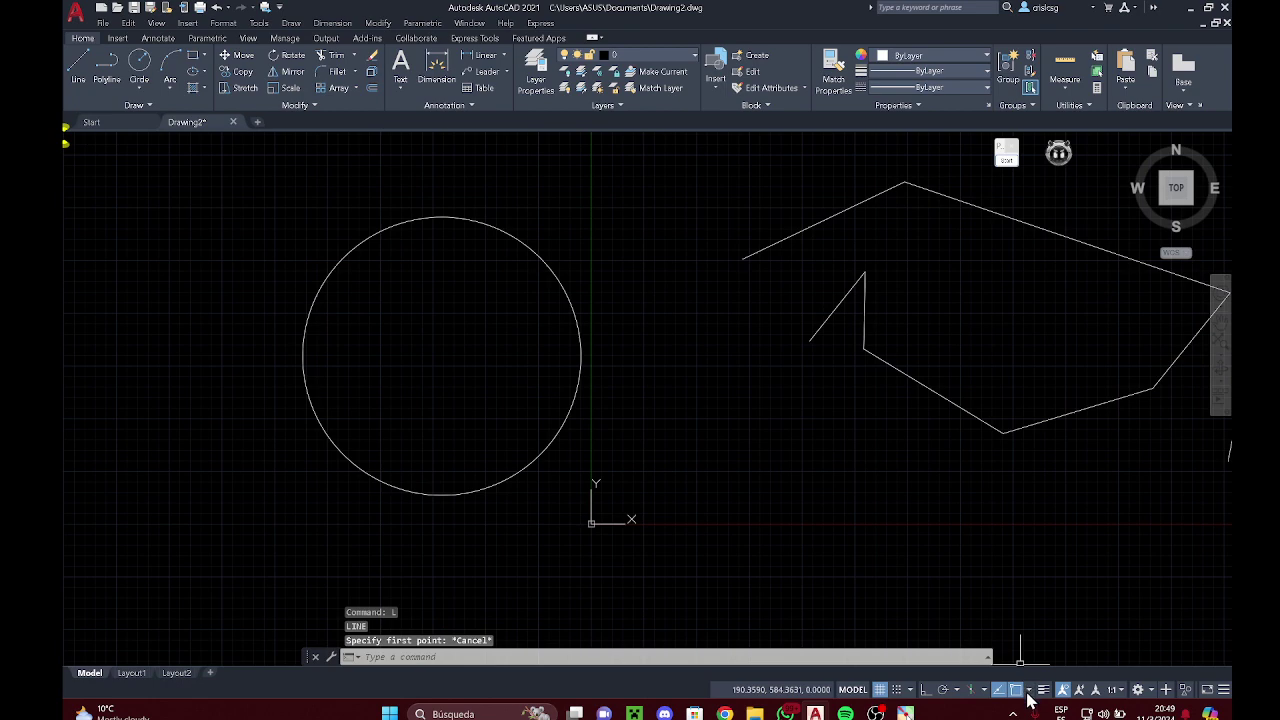
# Step: Turn the Center and Geometric Center object snaps back on
pyautogui.click(1028, 690)
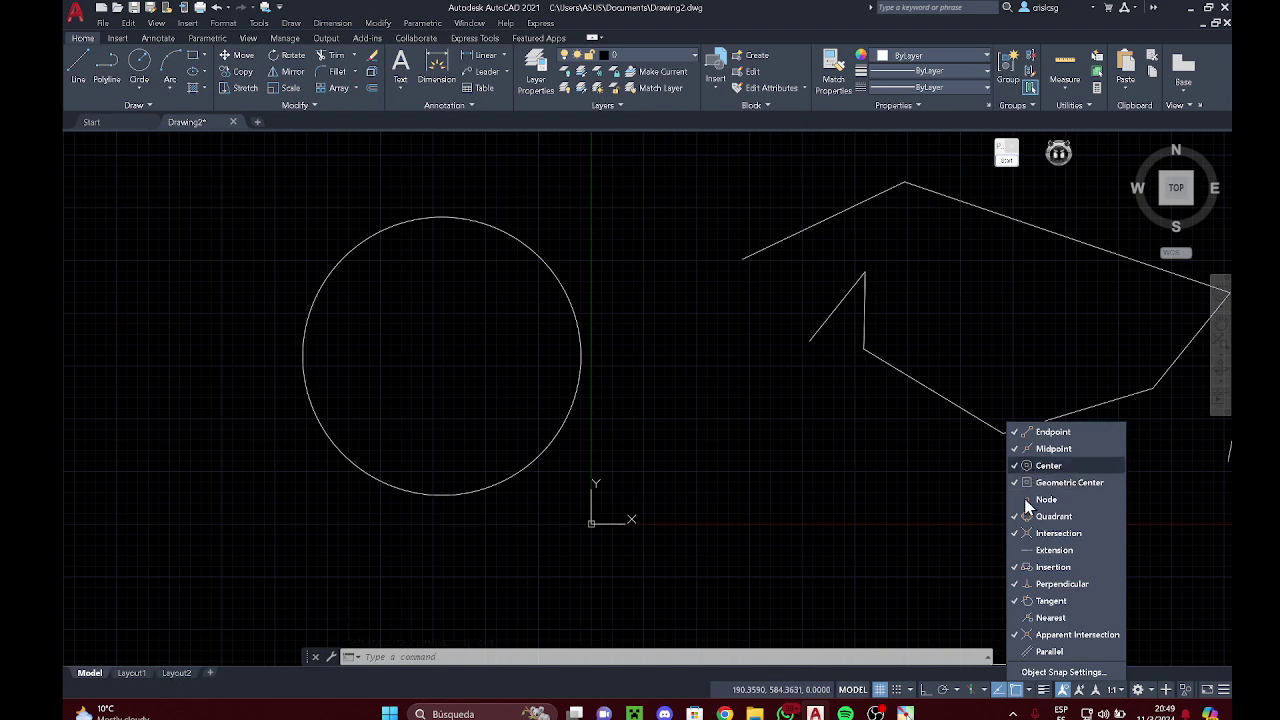
pyautogui.click(854, 520)
pyautogui.click(854, 520)
pyautogui.moveTo(843, 442); pyautogui.dragTo(776, 418, button='middle')
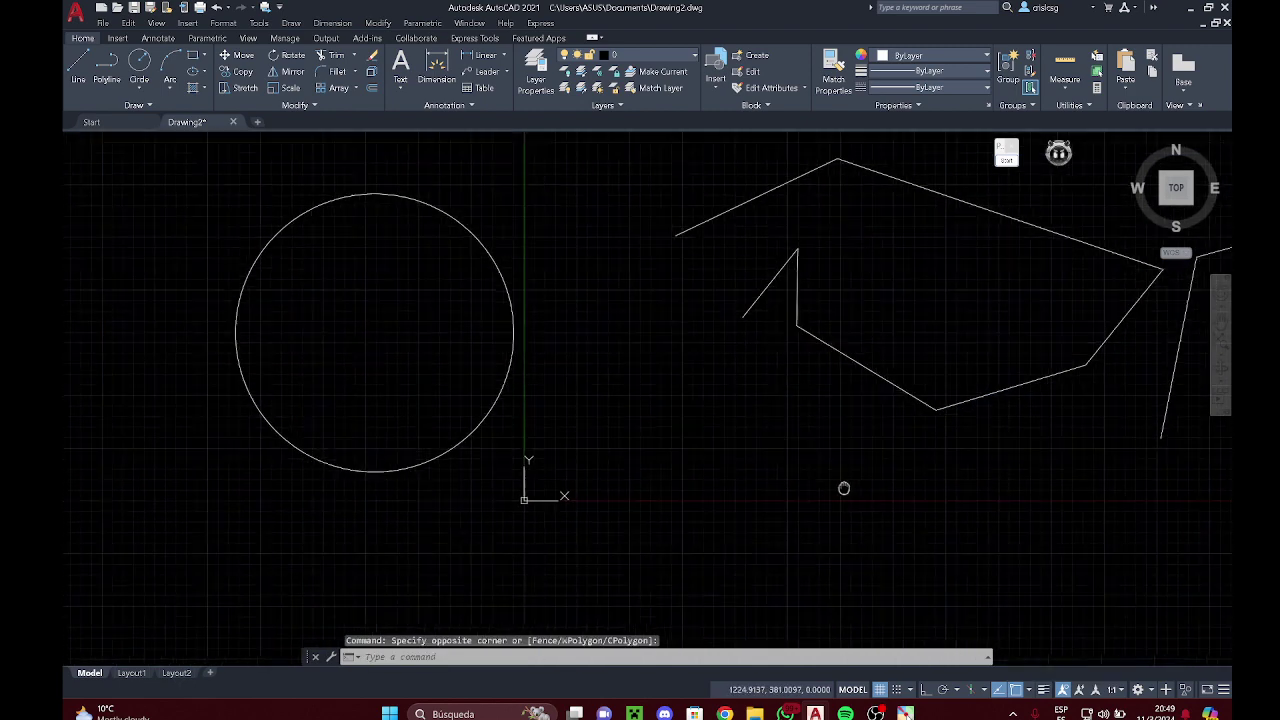
pyautogui.moveTo(843, 489); pyautogui.dragTo(675, 437, button='middle')
pyautogui.scroll(-1, 931, 569)
pyautogui.scroll(1, 931, 569)
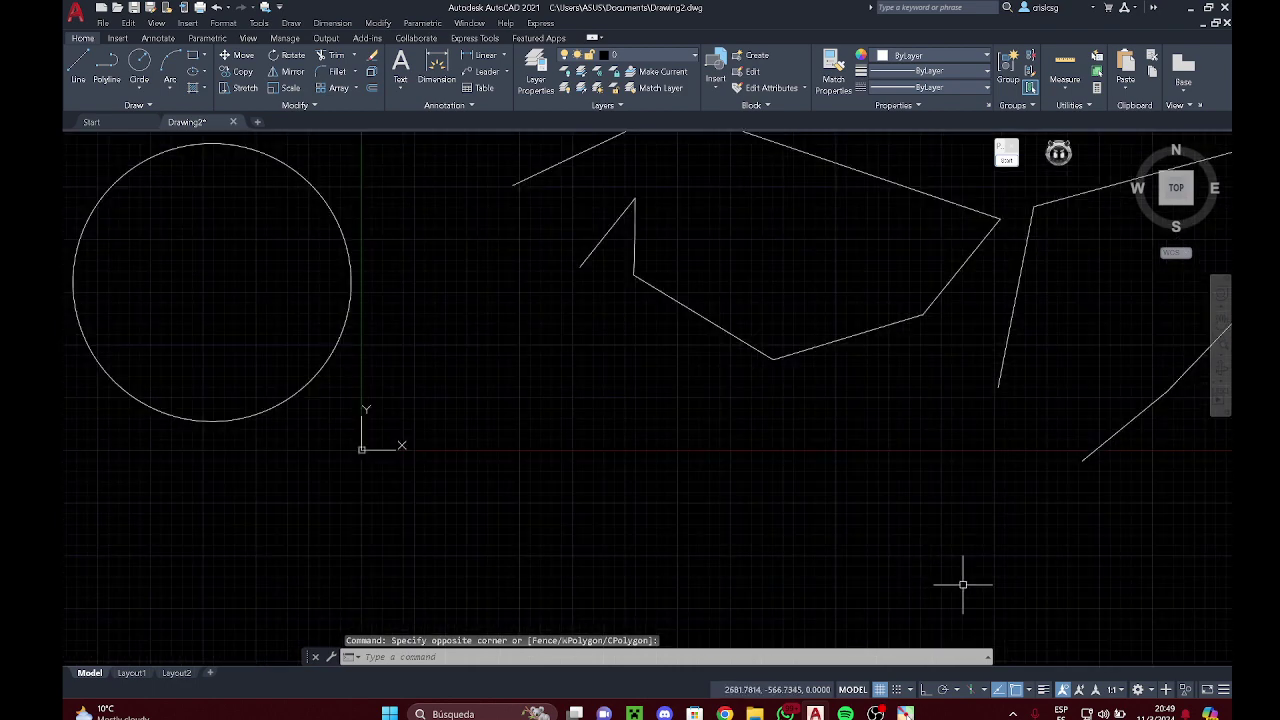
# Step: Turn the lineweight display on and back off
pyautogui.click(1043, 689)
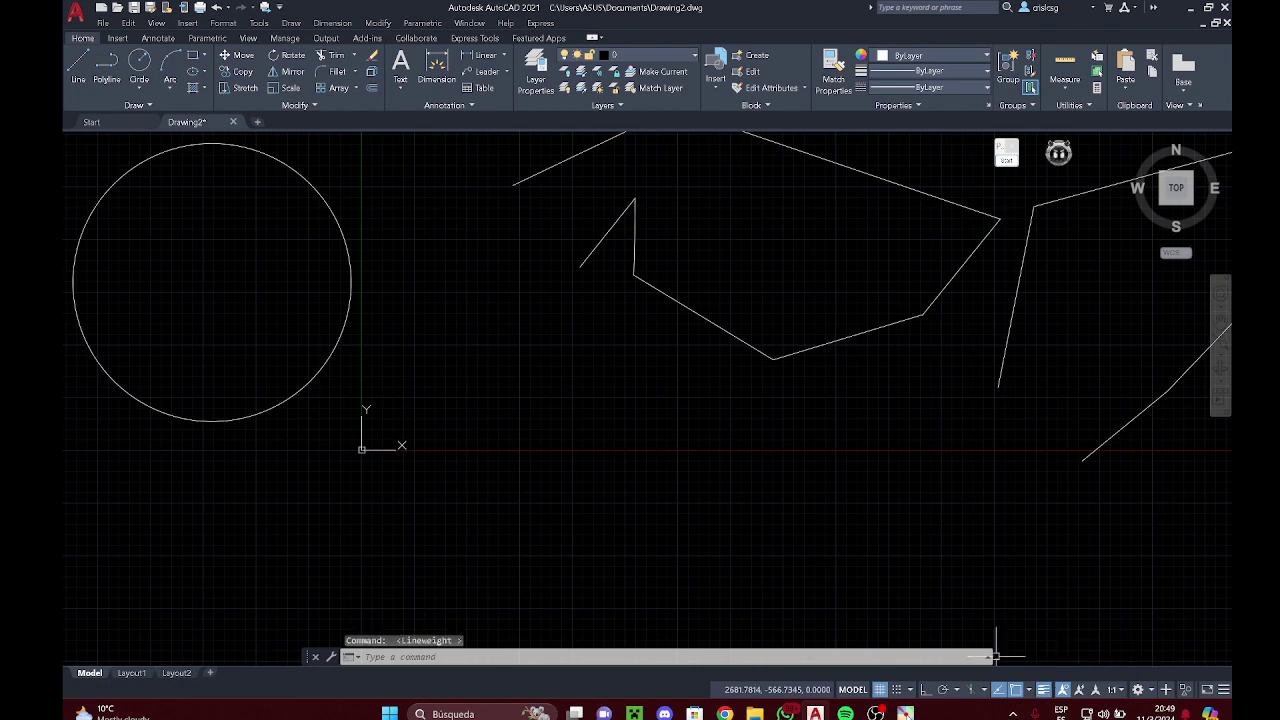
pyautogui.click(531, 349)
pyautogui.scroll(-3, 526, 366)
pyautogui.scroll(1, 658, 403)
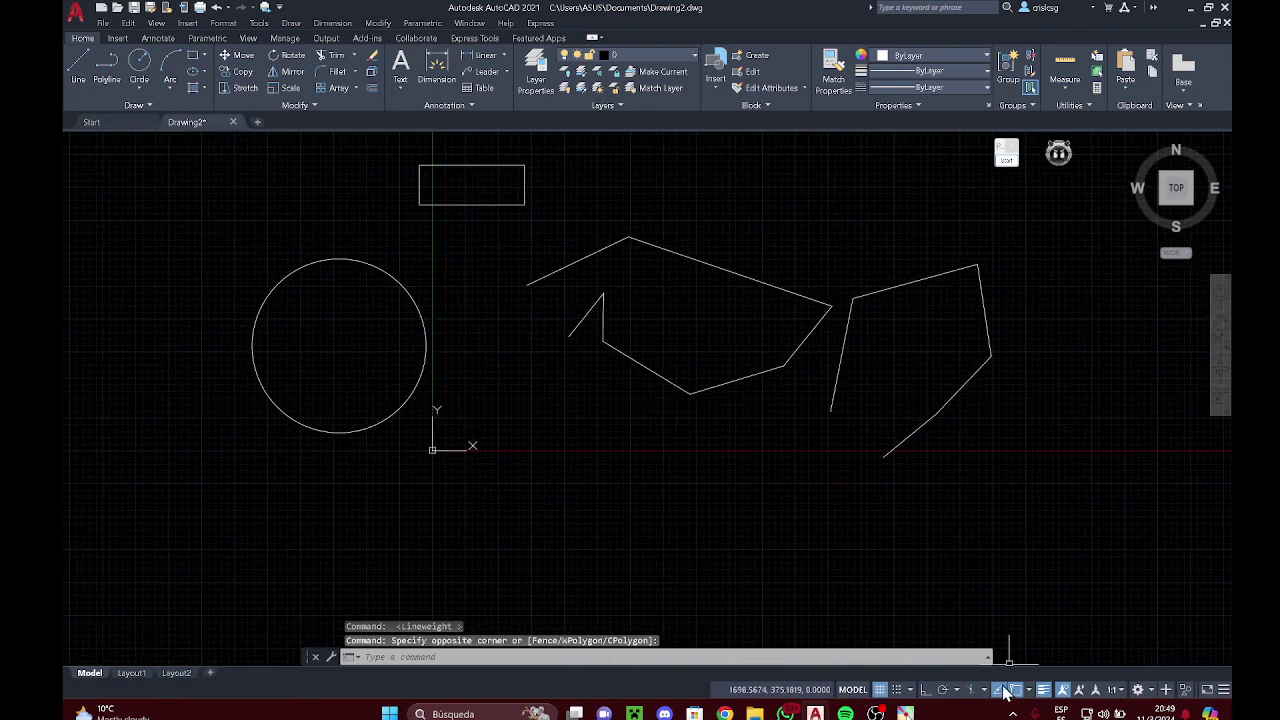
pyautogui.moveTo(760, 420); pyautogui.dragTo(767, 445, button='middle')
# Step: Select all segments of the middle open shape, set their lineweight to 0.50 mm, and clear the selection
pyautogui.click(792, 446)
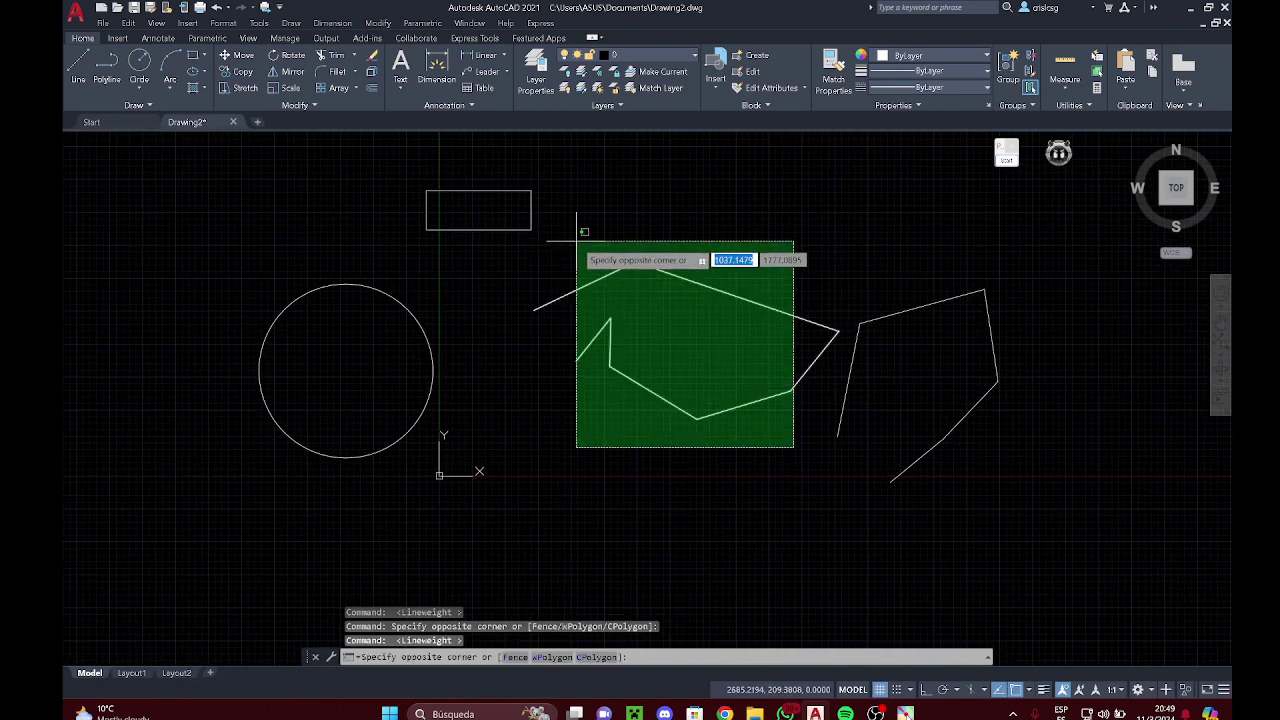
pyautogui.click(577, 243)
pyautogui.click(931, 72)
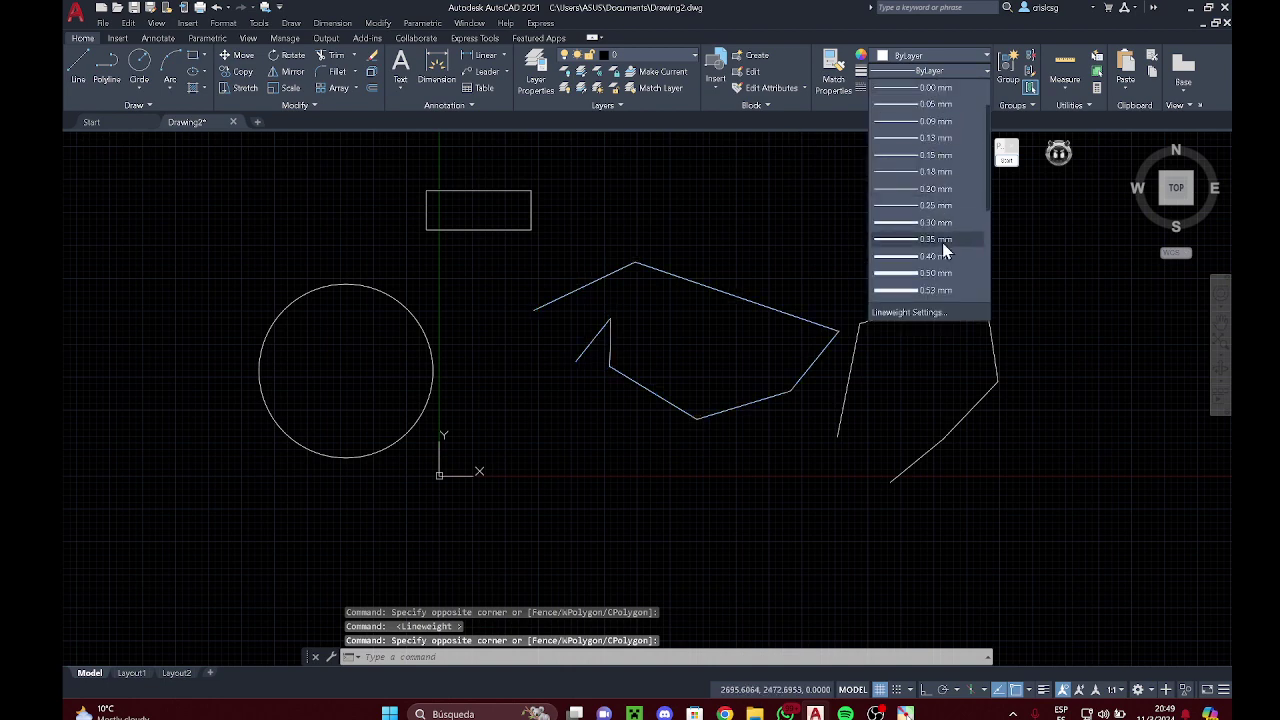
pyautogui.click(931, 277)
pyautogui.press('Escape')
pyautogui.press('Escape')
# Step: Set the lineweight of the upper segment of the open shape farthest along positive X to 2.00 mm
pyautogui.click(932, 361)
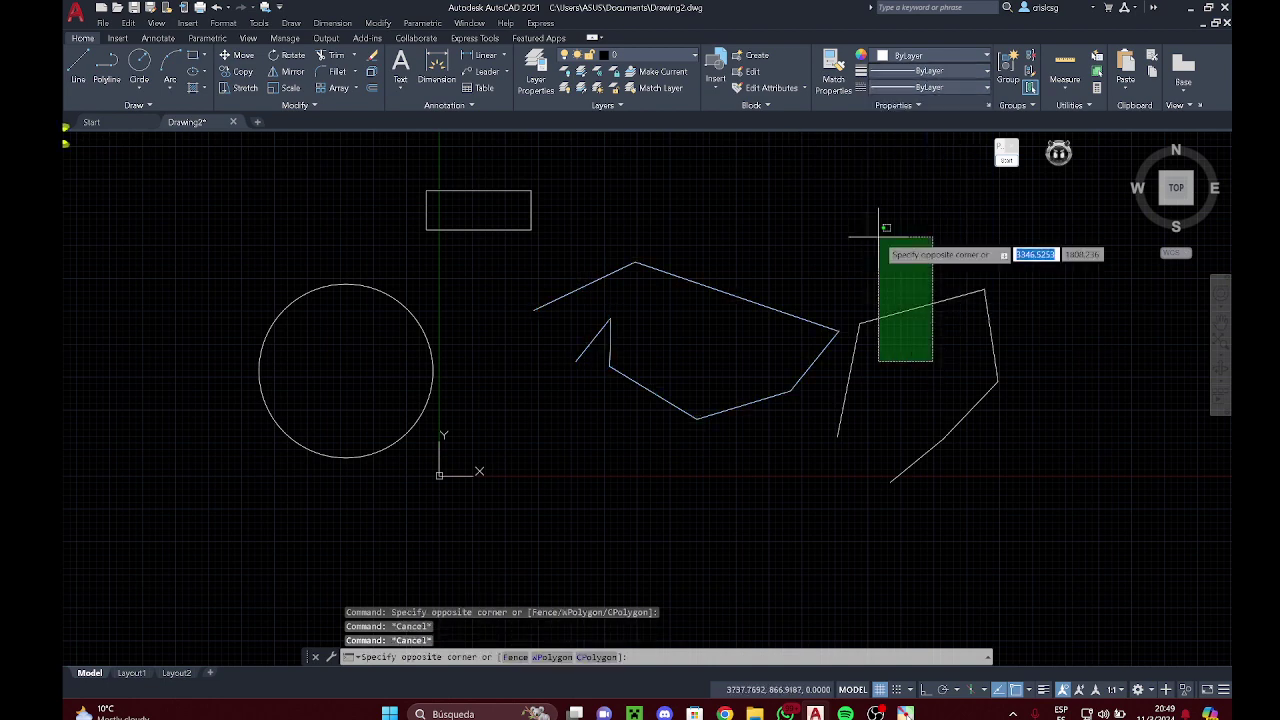
pyautogui.click(878, 236)
pyautogui.click(918, 56)
pyautogui.click(945, 56)
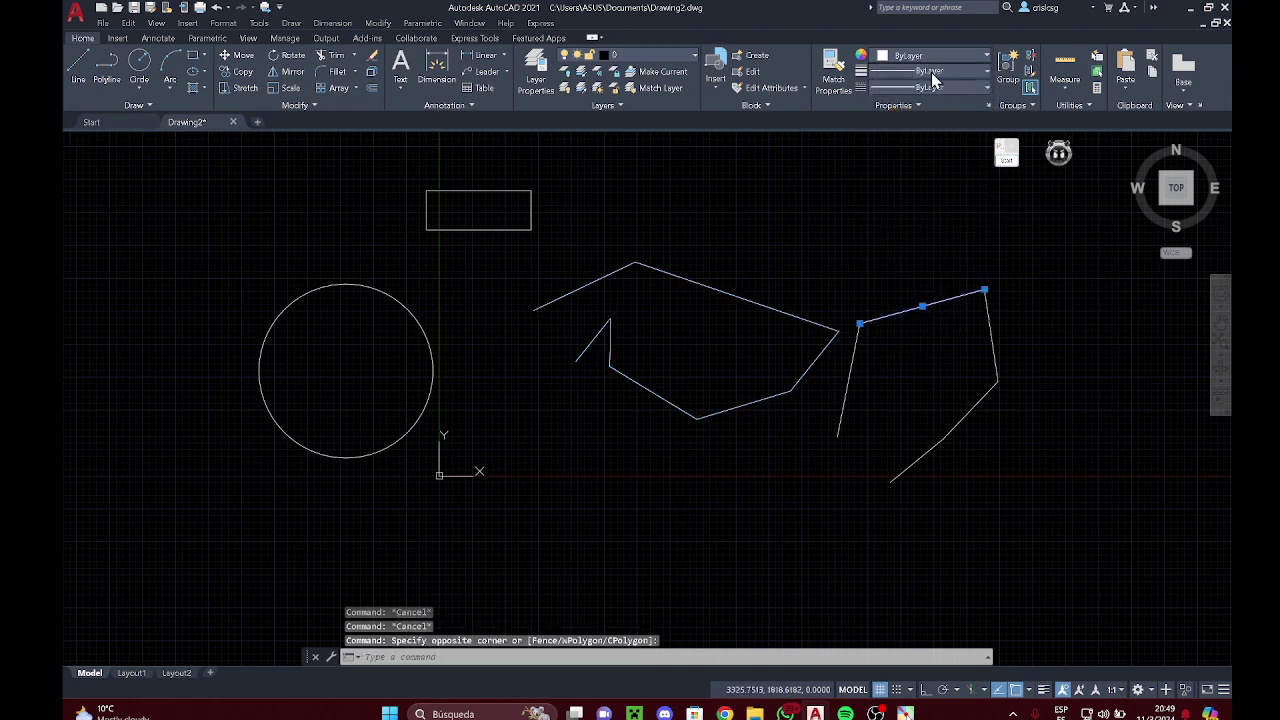
pyautogui.click(931, 73)
pyautogui.scroll(-5, 908, 214)
pyautogui.click(930, 260)
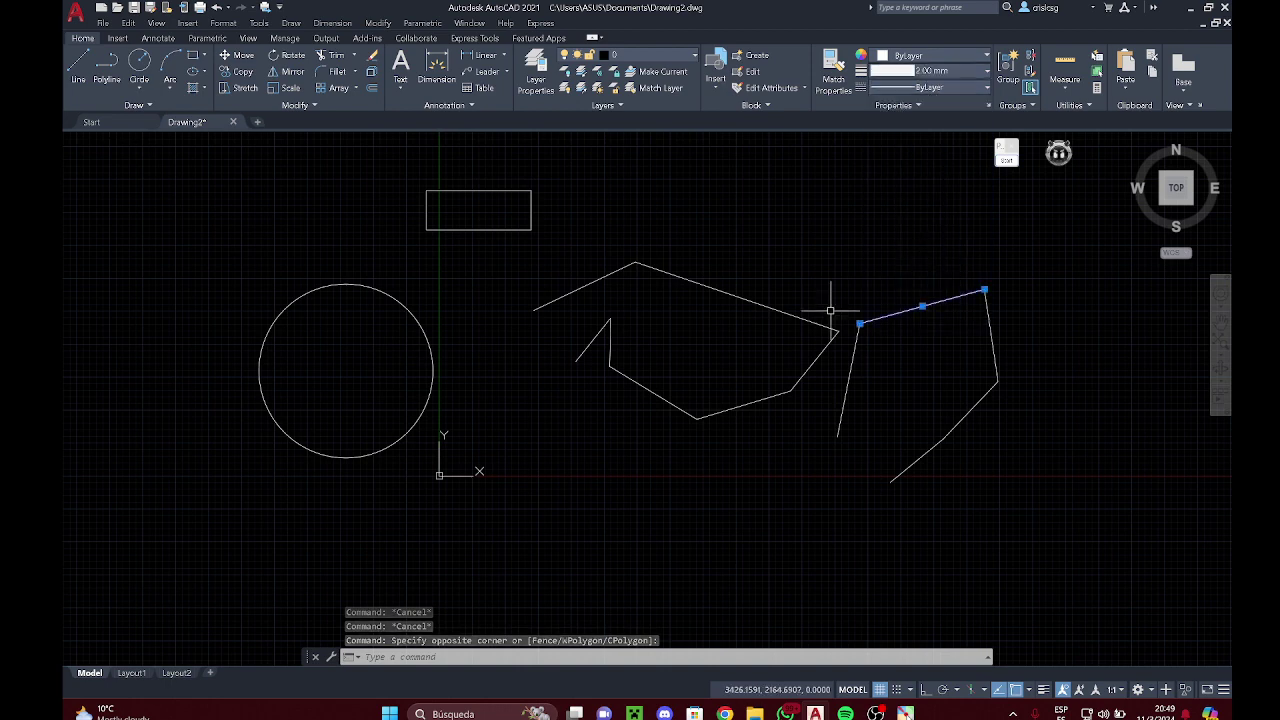
pyautogui.press('Escape')
# Step: Select the small rectangle across the Y axis and set its lineweight to 0.30 mm
pyautogui.click(489, 271)
pyautogui.click(489, 216)
pyautogui.click(930, 57)
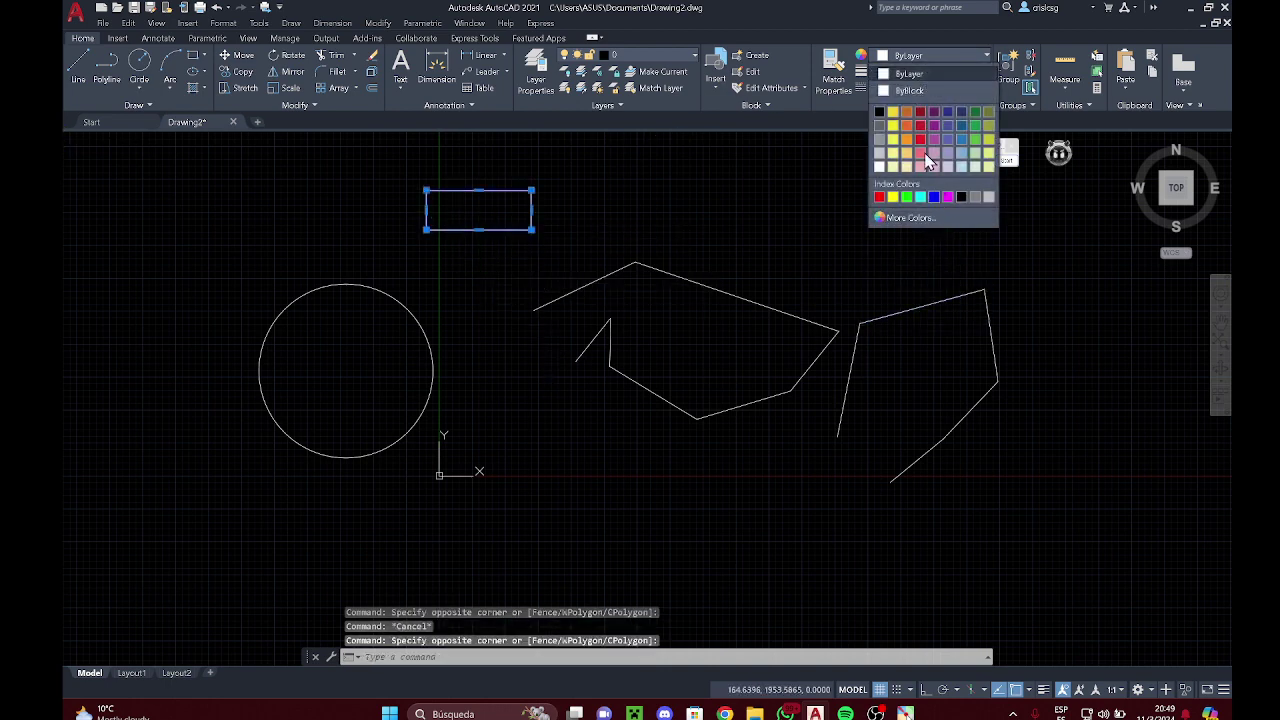
pyautogui.click(921, 76)
pyautogui.click(921, 76)
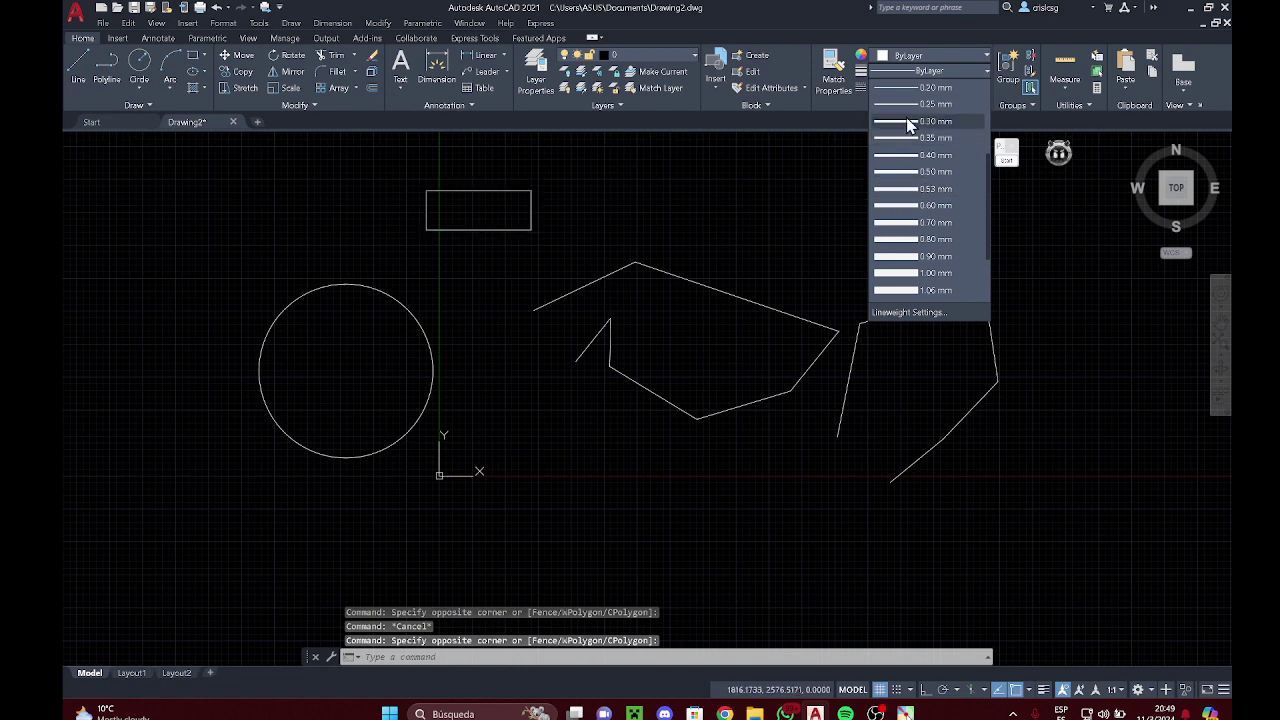
pyautogui.click(909, 122)
pyautogui.scroll(2, 712, 206)
pyautogui.press('Escape')
# Step: Check the lineweights assigned to the middle shape's segments and the rectangle by selecting them in turn, leaving nothing selected
pyautogui.click(659, 332)
pyautogui.click(652, 314)
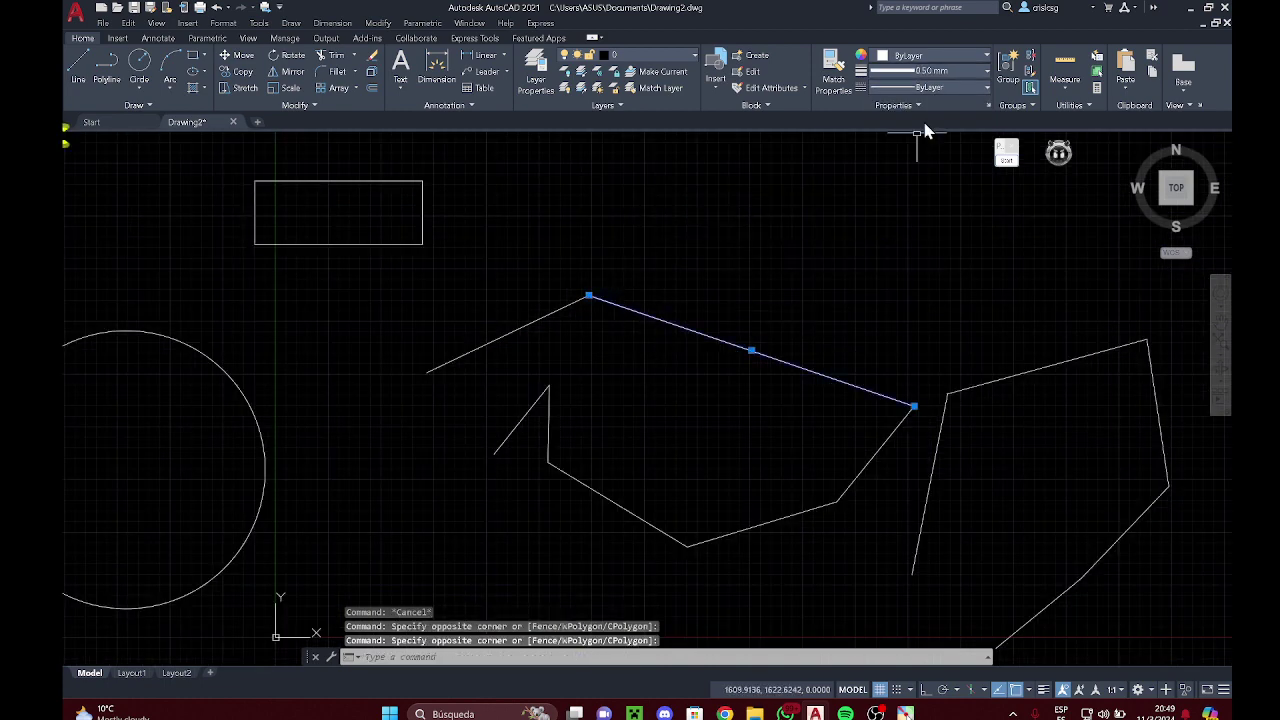
pyautogui.press('Escape')
pyautogui.click(734, 594)
pyautogui.click(555, 277)
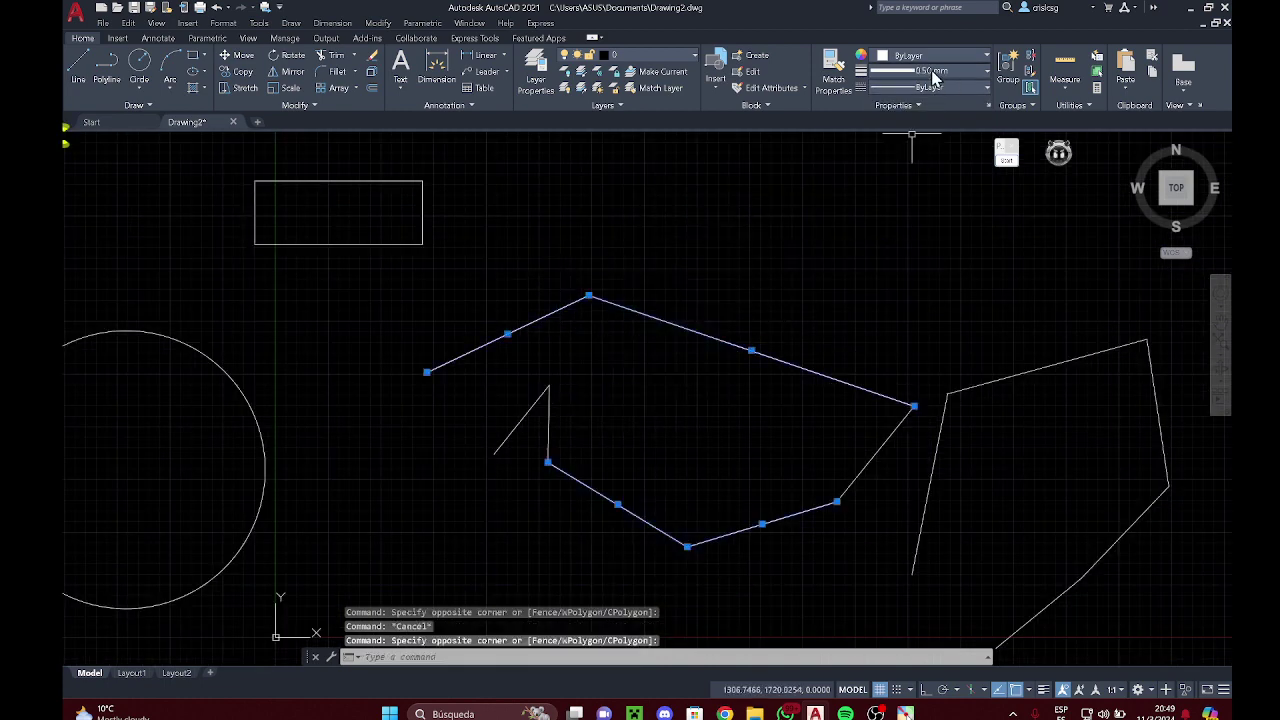
pyautogui.press('Escape')
pyautogui.click(500, 211)
pyautogui.click(405, 200)
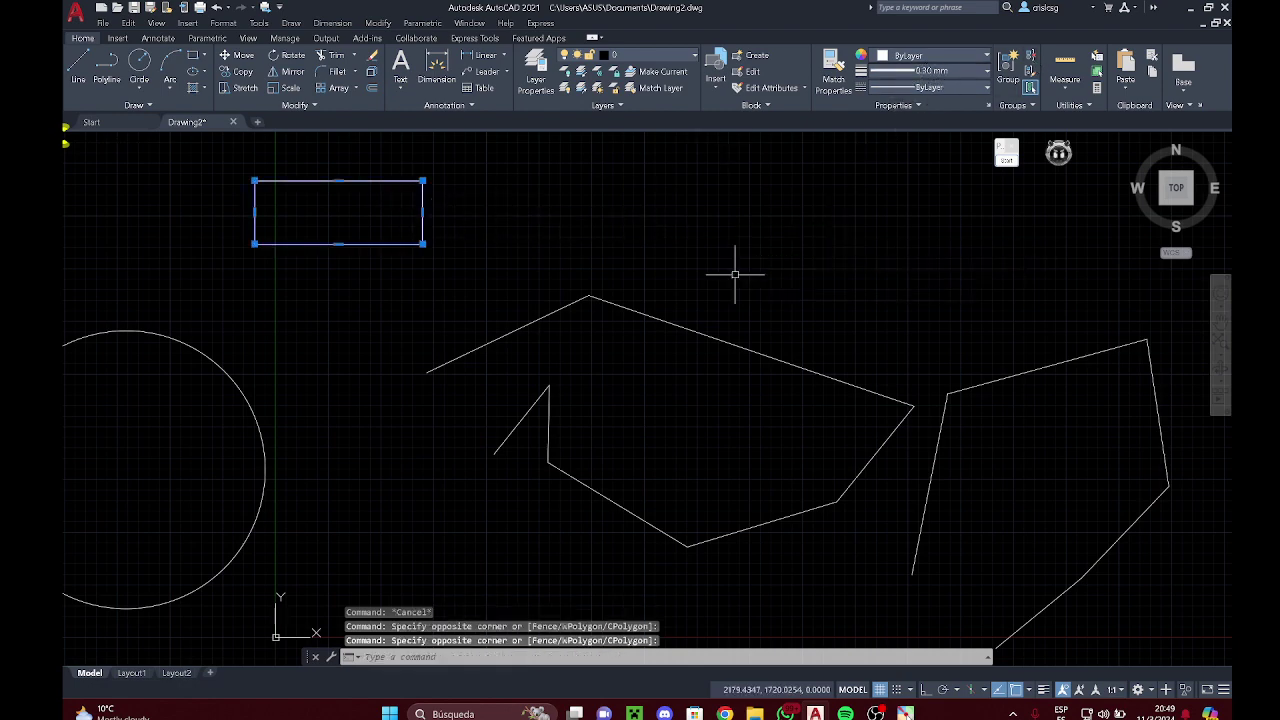
pyautogui.press('Escape')
# Step: Turn on the lineweight display for the drawing
pyautogui.scroll(-3, 658, 250)
pyautogui.scroll(3, 660, 262)
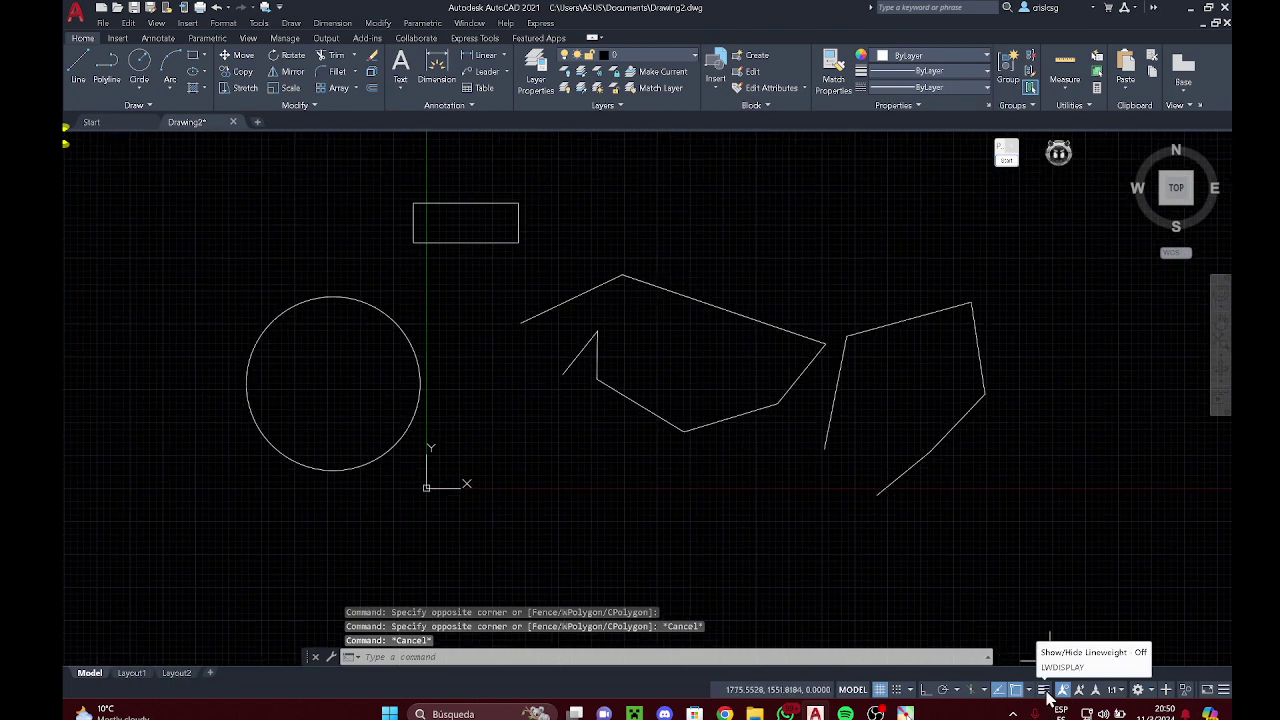
pyautogui.click(1044, 690)
pyautogui.scroll(4, 846, 371)
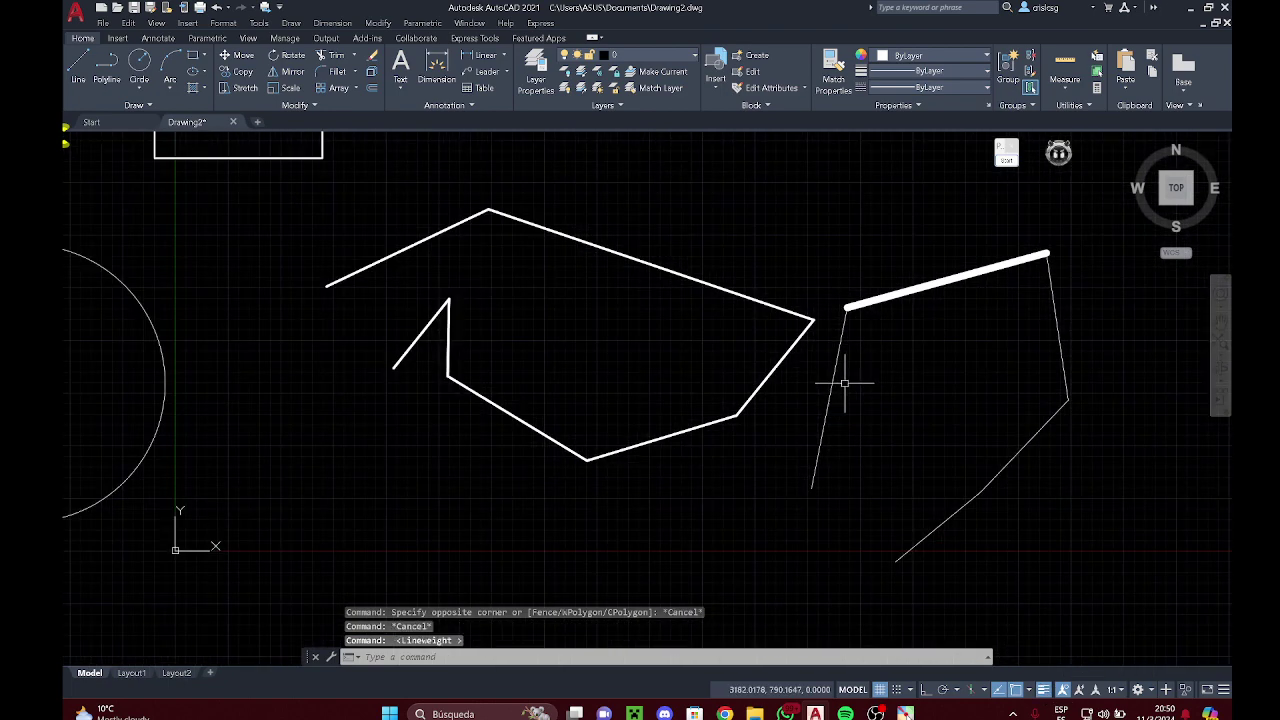
# Step: Examine the displayed line thicknesses by selecting segments of the middle shape and the thick segment beside it, then clear the selection
pyautogui.click(765, 374)
pyautogui.click(714, 286)
pyautogui.scroll(-3, 660, 290)
pyautogui.moveTo(627, 296); pyautogui.dragTo(709, 400, button='middle')
pyautogui.click(620, 402)
pyautogui.click(557, 343)
pyautogui.press('Escape')
pyautogui.click(642, 463)
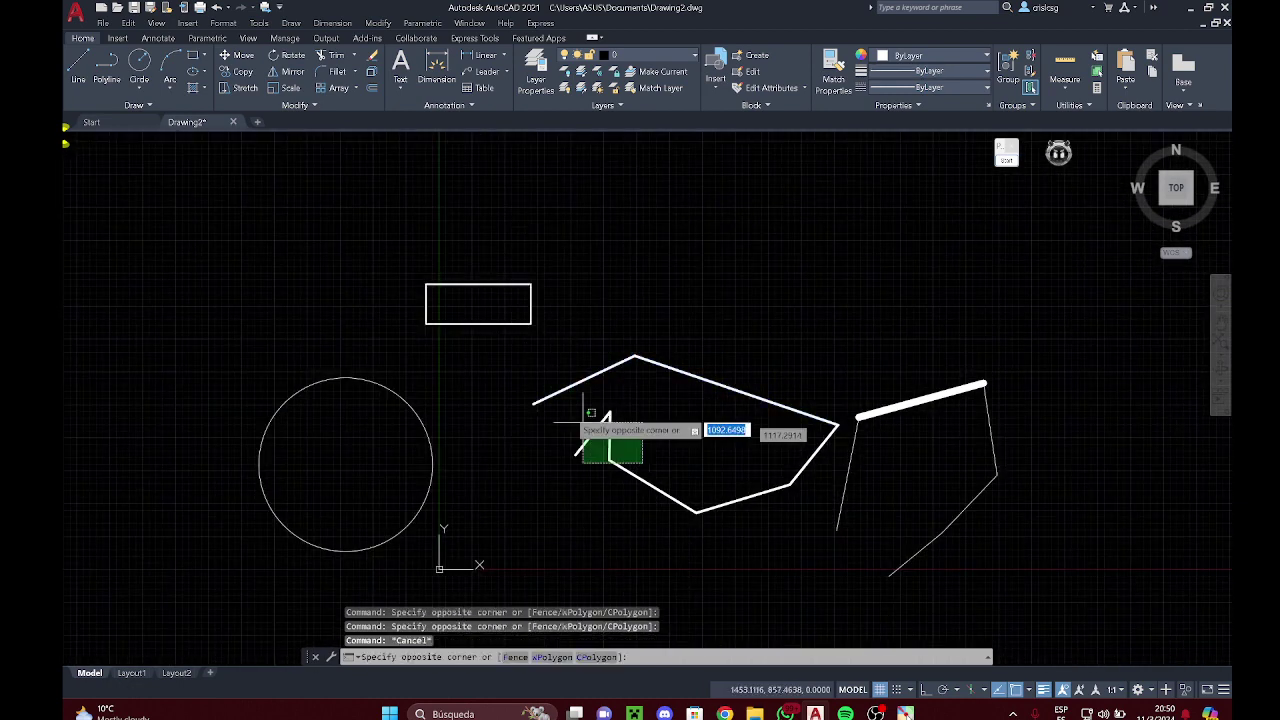
pyautogui.click(583, 422)
pyautogui.click(771, 529)
pyautogui.click(754, 478)
pyautogui.click(812, 457)
pyautogui.press('Escape')
pyautogui.click(931, 429)
pyautogui.click(897, 376)
pyautogui.moveTo(897, 376); pyautogui.dragTo(803, 336, button='middle')
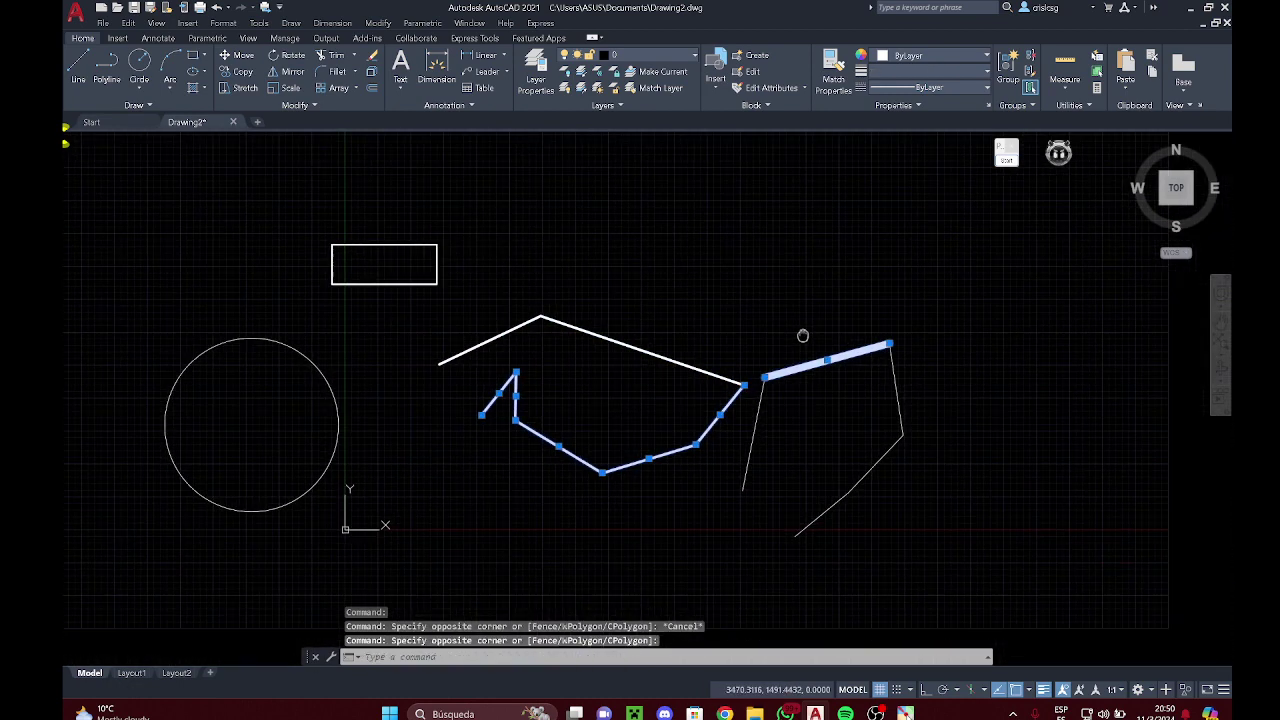
pyautogui.press('Escape')
pyautogui.moveTo(723, 334); pyautogui.dragTo(761, 331, button='middle')
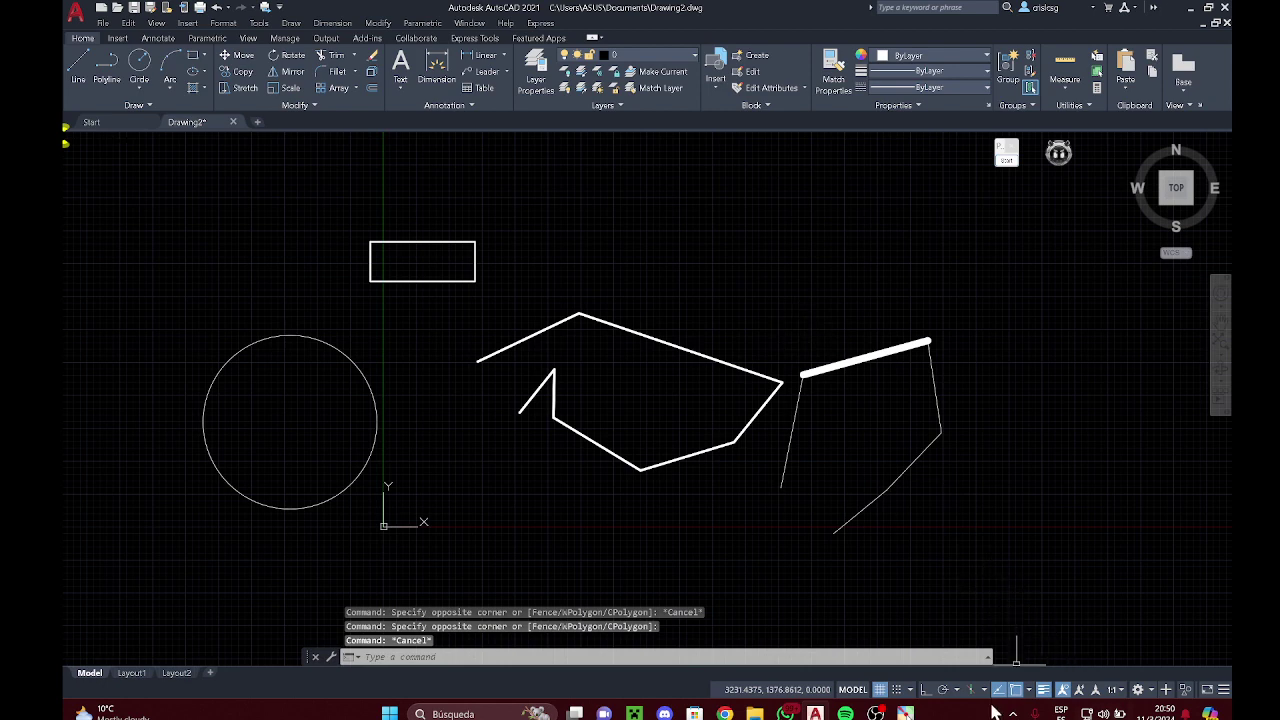
pyautogui.moveTo(834, 532); pyautogui.dragTo(906, 530, button='middle')
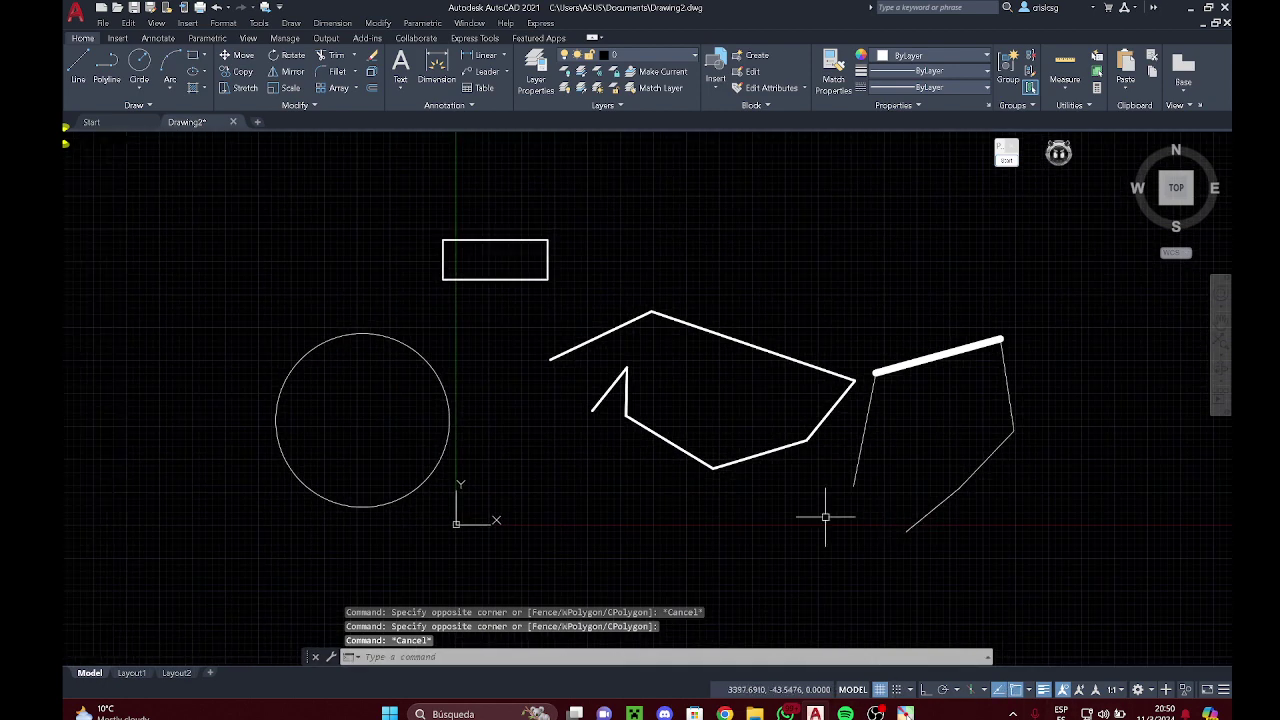
pyautogui.click(826, 517)
pyautogui.click(795, 514)
pyautogui.moveTo(817, 511); pyautogui.dragTo(790, 508, button='middle')
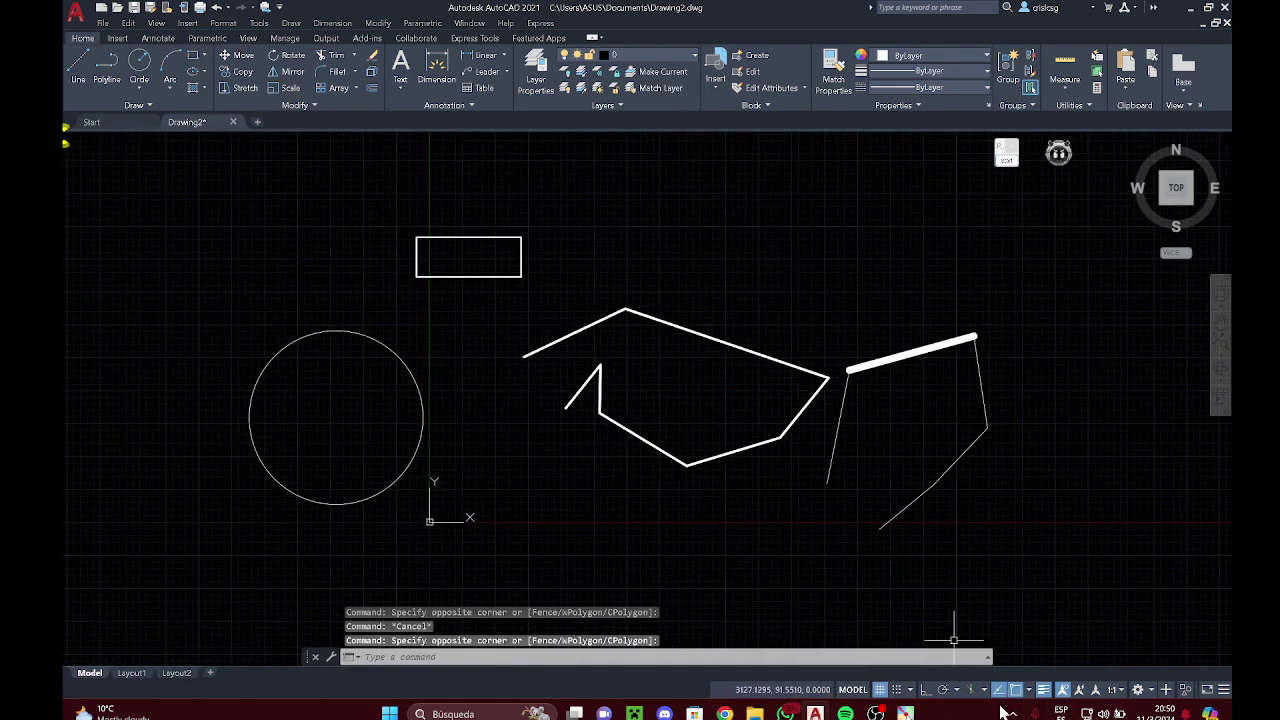
# Step: Turn Ortho mode on and back off with no command running
pyautogui.click(927, 690)
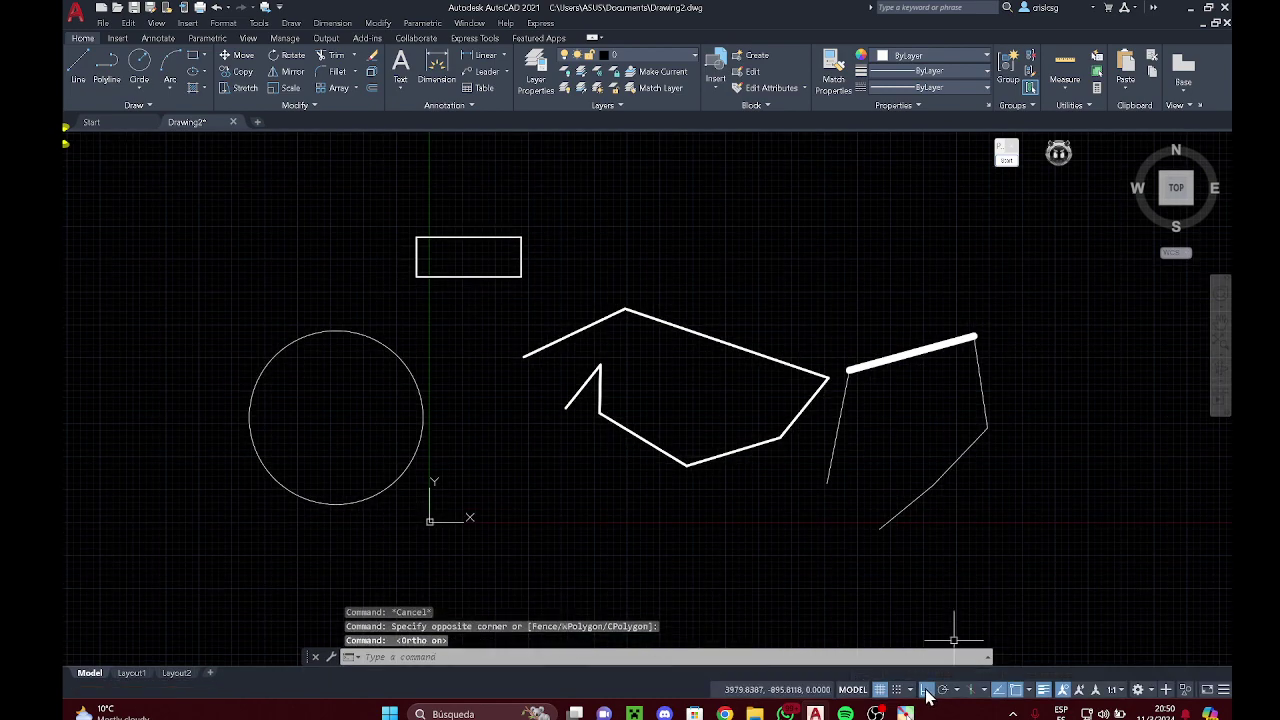
pyautogui.click(964, 512)
pyautogui.click(966, 503)
pyautogui.moveTo(1057, 524); pyautogui.dragTo(887, 515, button='middle')
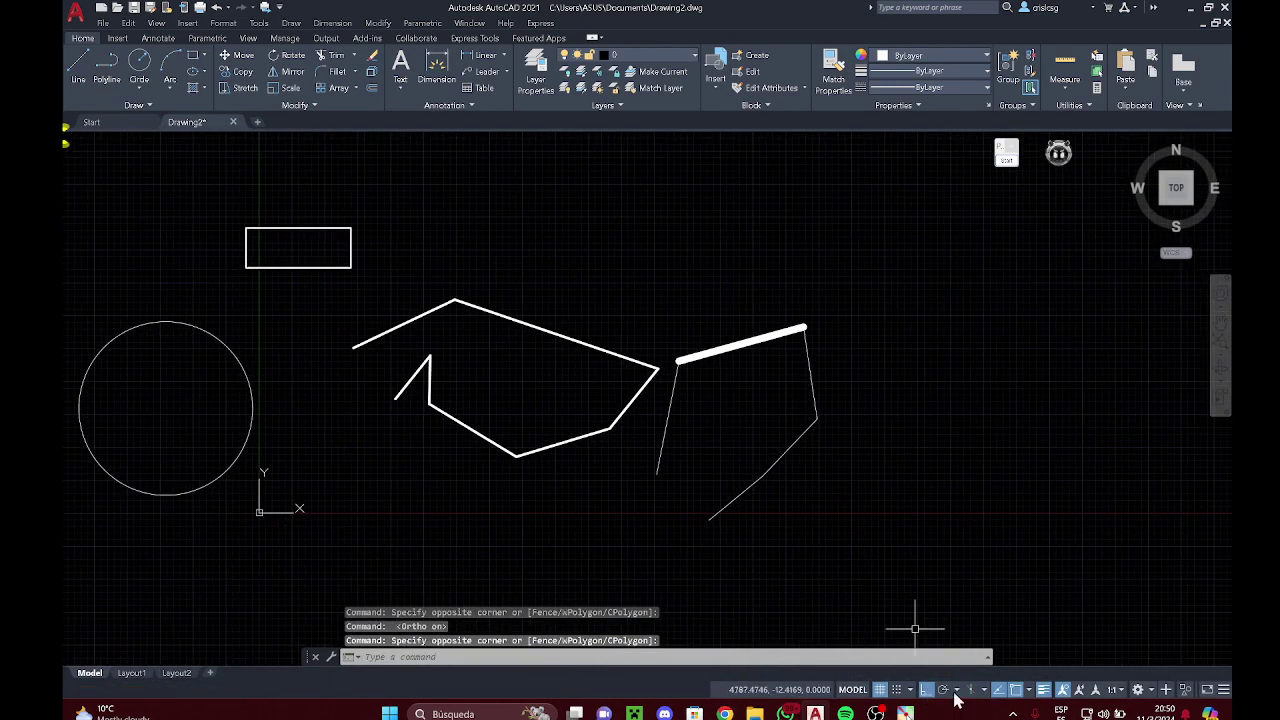
pyautogui.click(931, 692)
# Step: Start a line in the empty area beside the shapes and preview its direction with Ortho mode on, then off
pyautogui.write('l')
pyautogui.press('Return')
pyautogui.click(921, 257)
pyautogui.moveTo(1063, 372); pyautogui.dragTo(843, 273, button='middle')
pyautogui.moveTo(793, 217); pyautogui.dragTo(791, 337, button='middle')
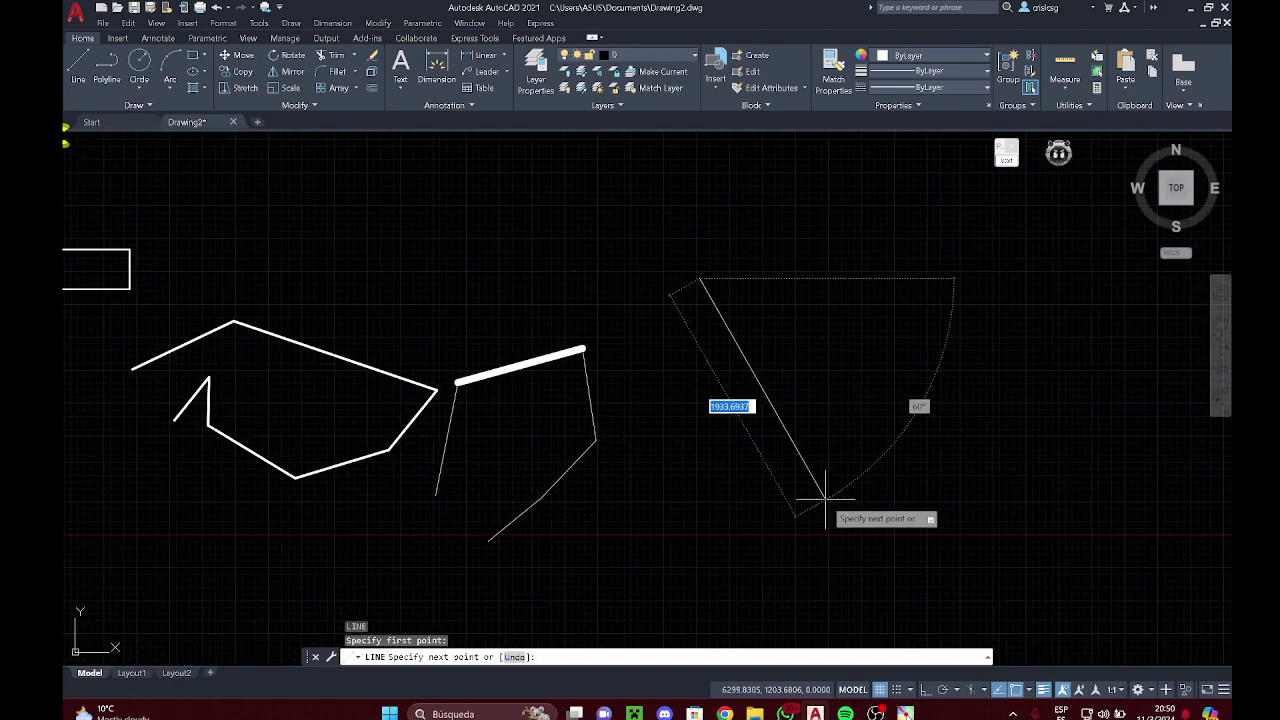
pyautogui.click(925, 697)
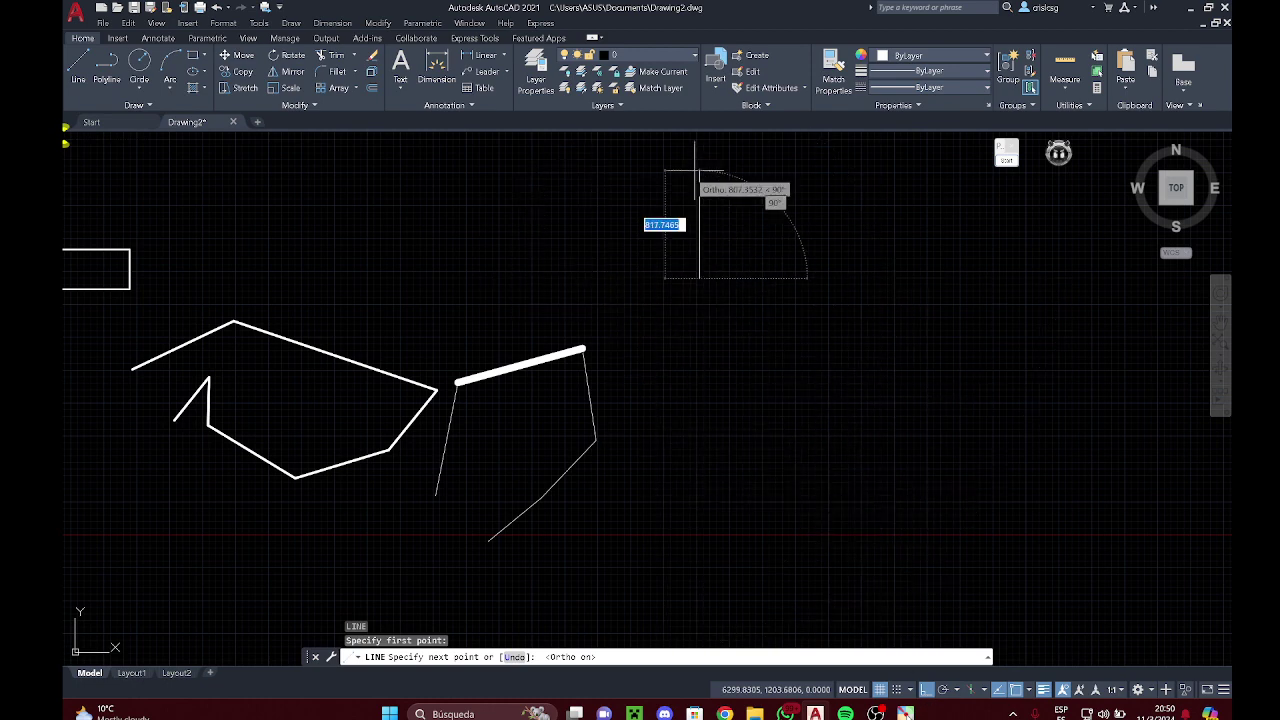
pyautogui.moveTo(722, 185); pyautogui.dragTo(716, 250, button='middle')
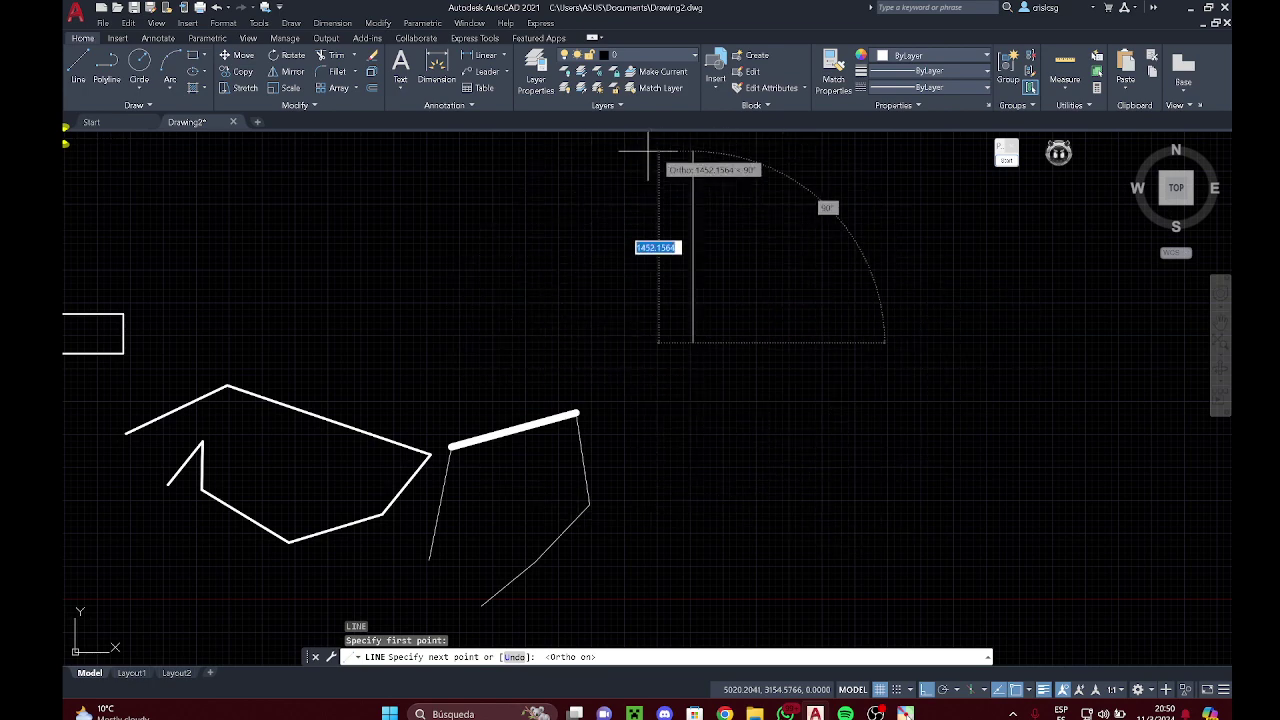
pyautogui.click(926, 690)
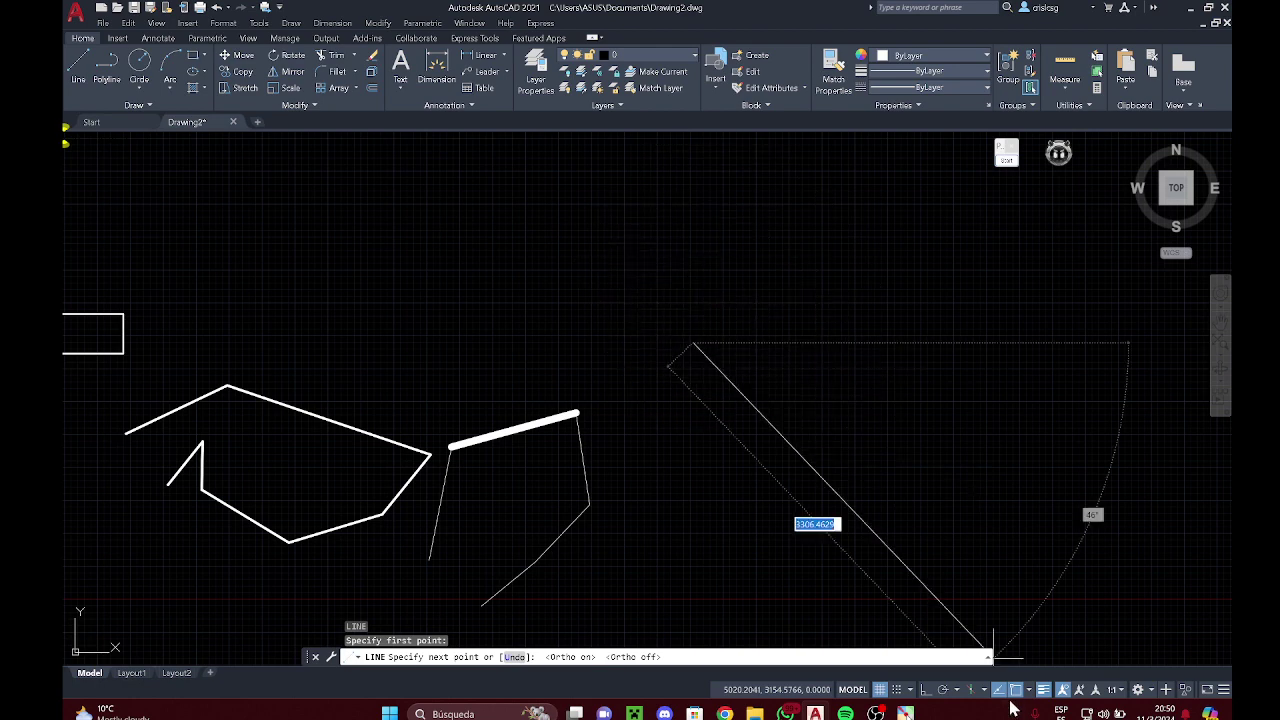
# Step: Set polar tracking to 30, 60, 90, 120 increments, preview the line along those angles, then cancel it and turn tracking off
pyautogui.click(943, 690)
pyautogui.click(957, 690)
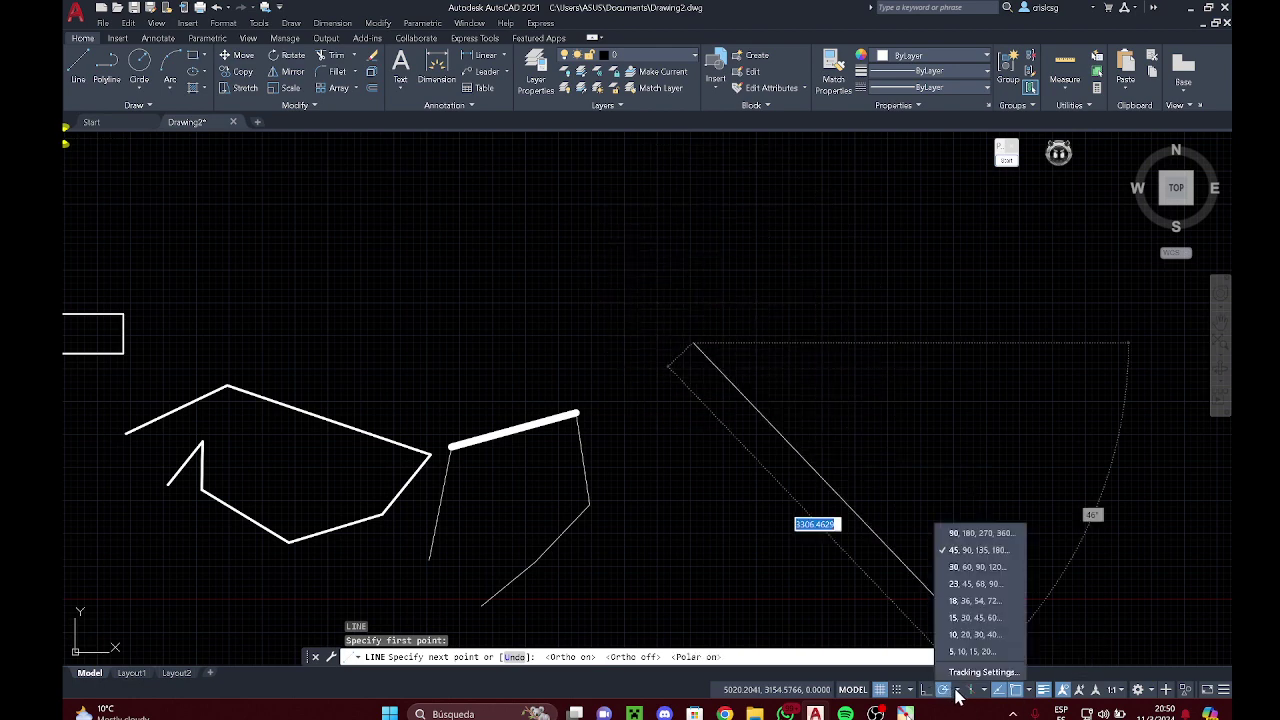
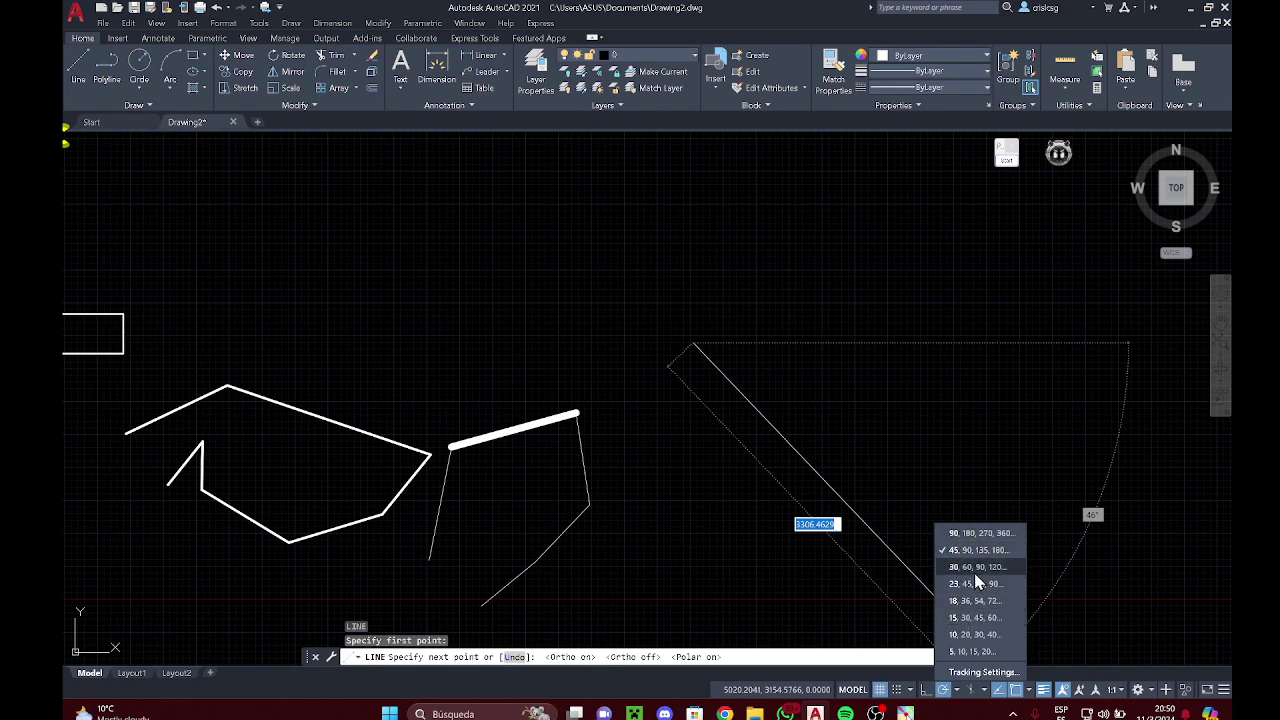
pyautogui.click(942, 575)
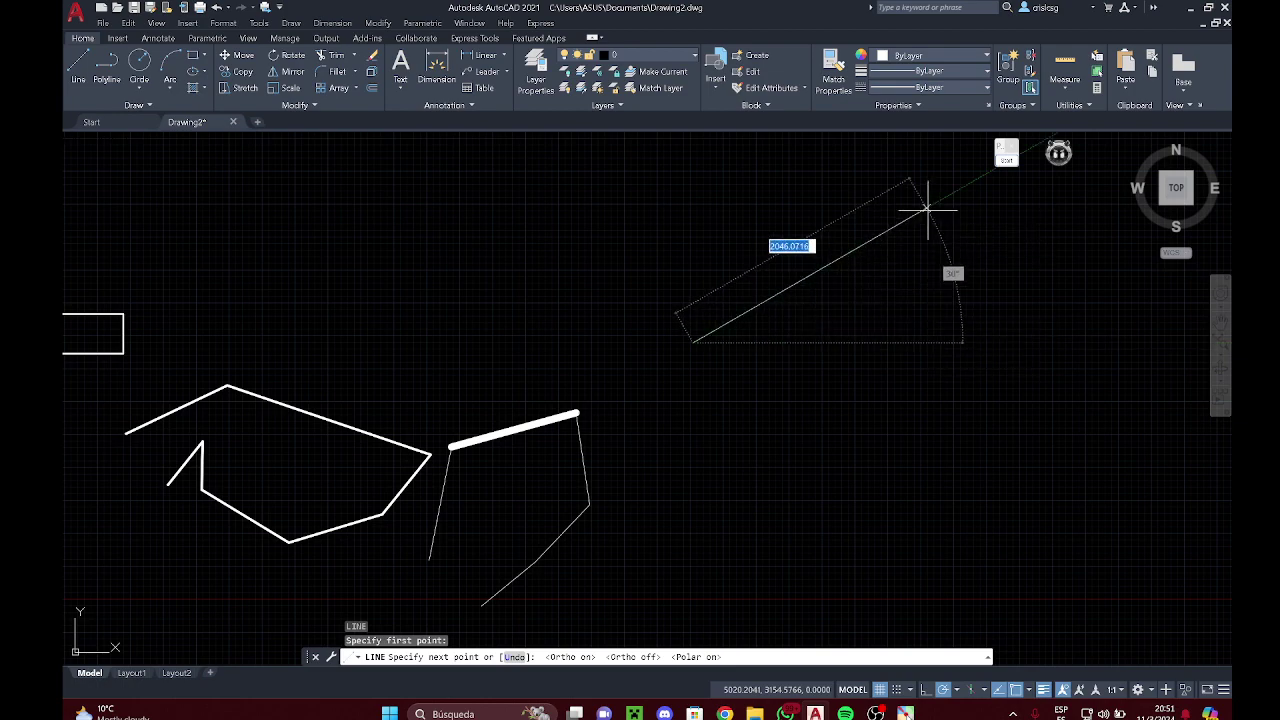
pyautogui.moveTo(924, 204); pyautogui.dragTo(871, 263, button='middle')
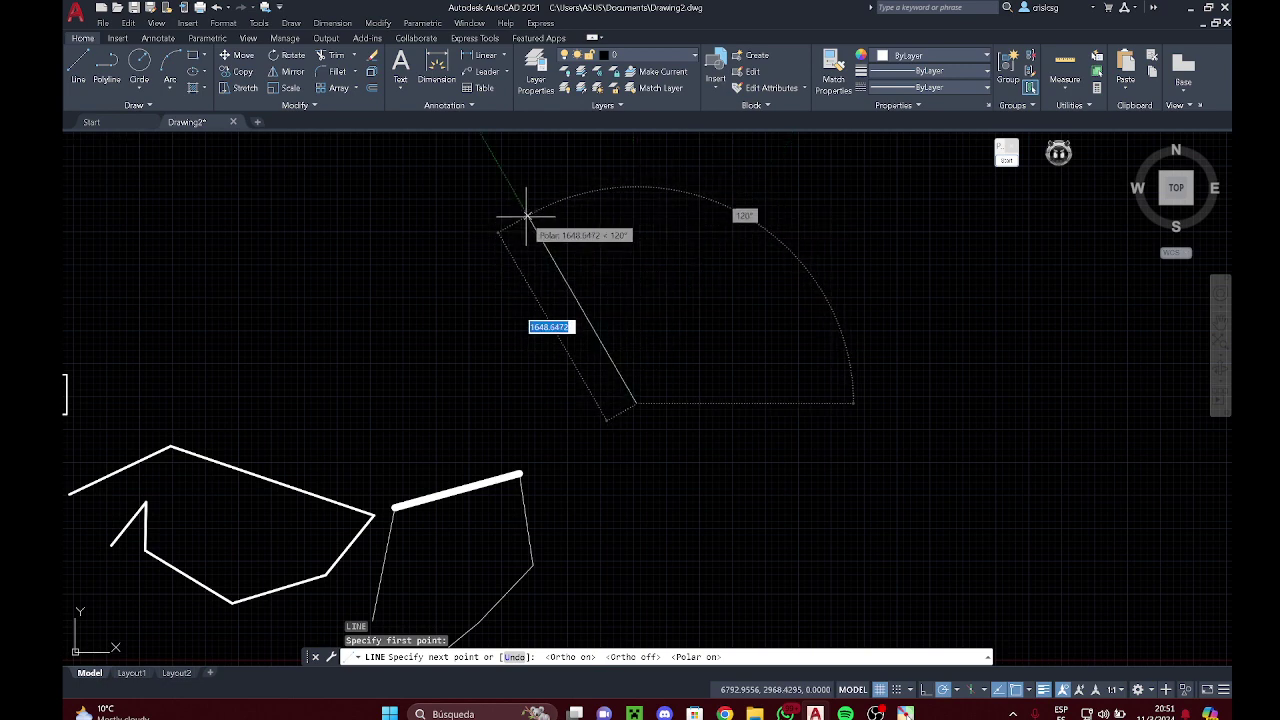
pyautogui.moveTo(523, 211); pyautogui.dragTo(652, 240, button='middle')
pyautogui.press('Escape')
pyautogui.click(942, 691)
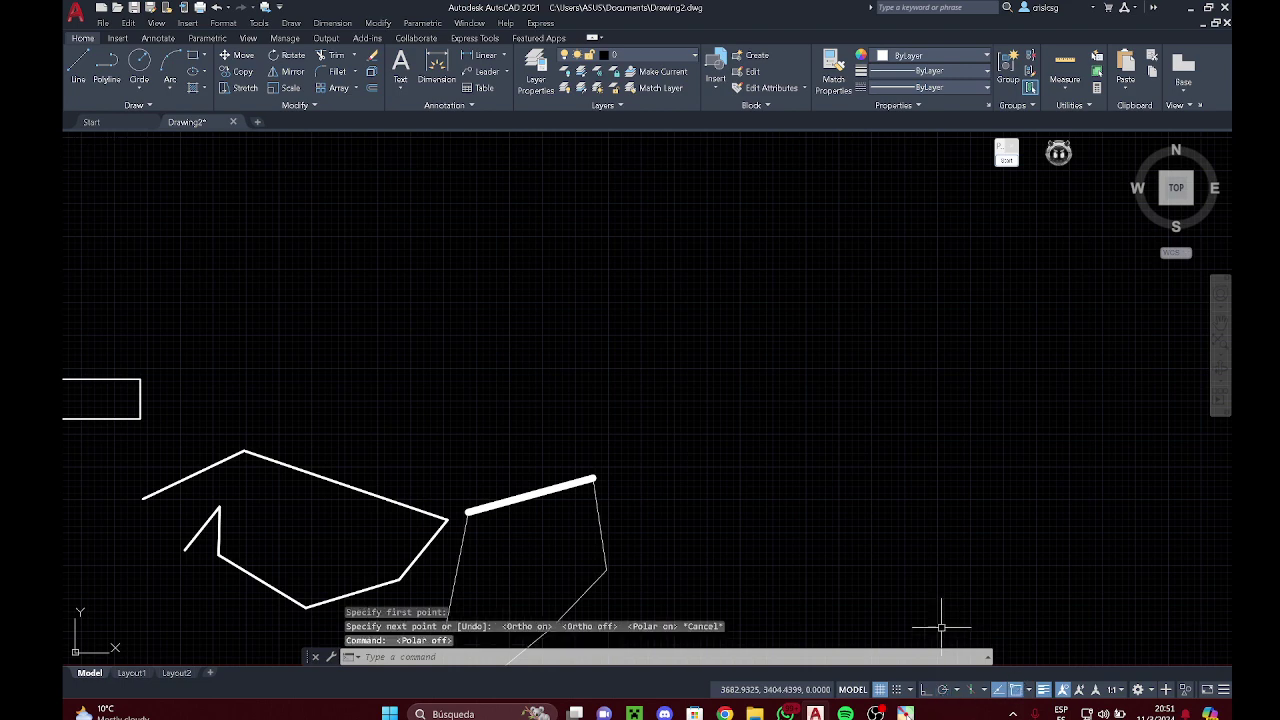
# Step: Hide the coordinates readout from the status bar and display it again through the status bar customization options
pyautogui.click(855, 471)
pyautogui.click(788, 414)
pyautogui.moveTo(796, 391); pyautogui.dragTo(751, 238, button='middle')
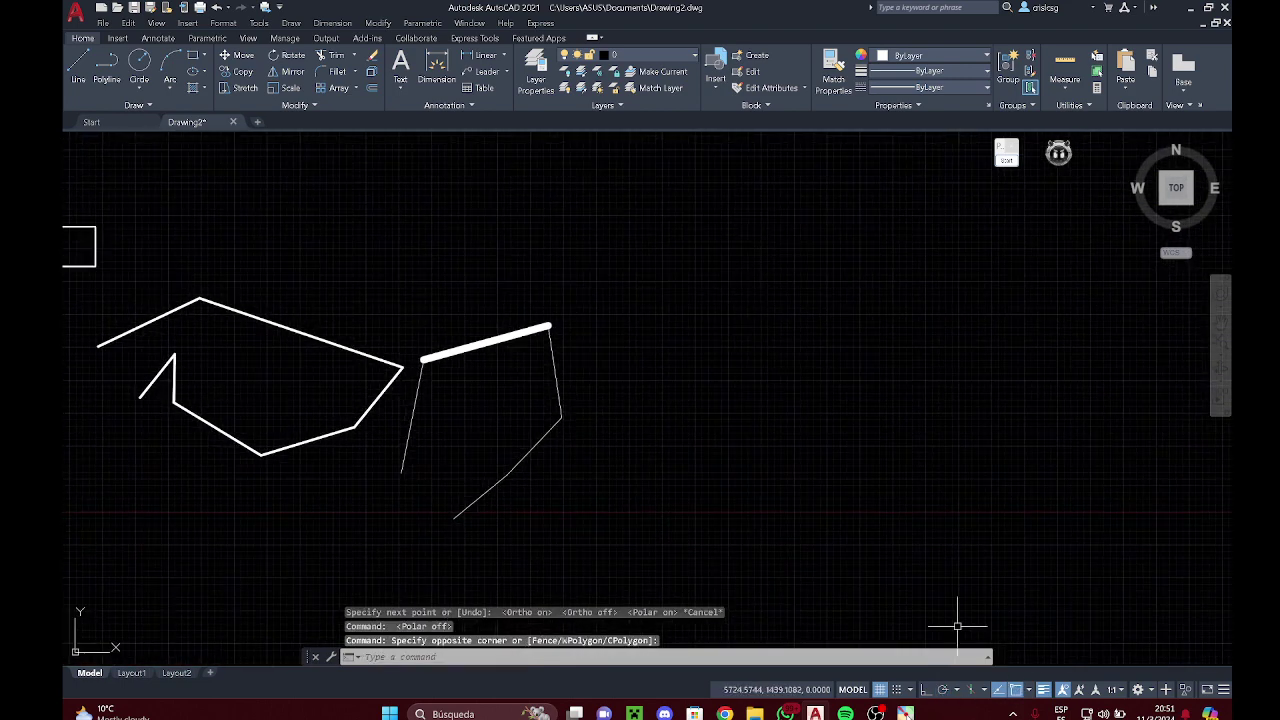
pyautogui.click(1223, 689)
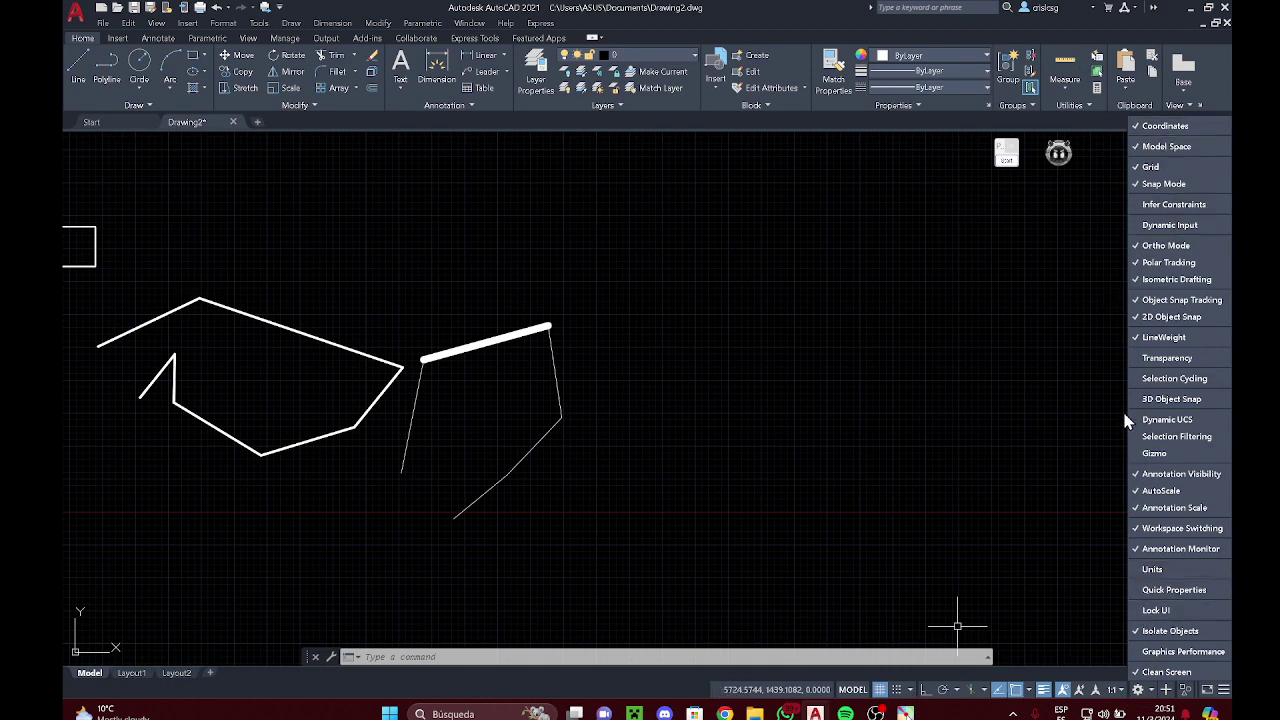
pyautogui.click(1140, 130)
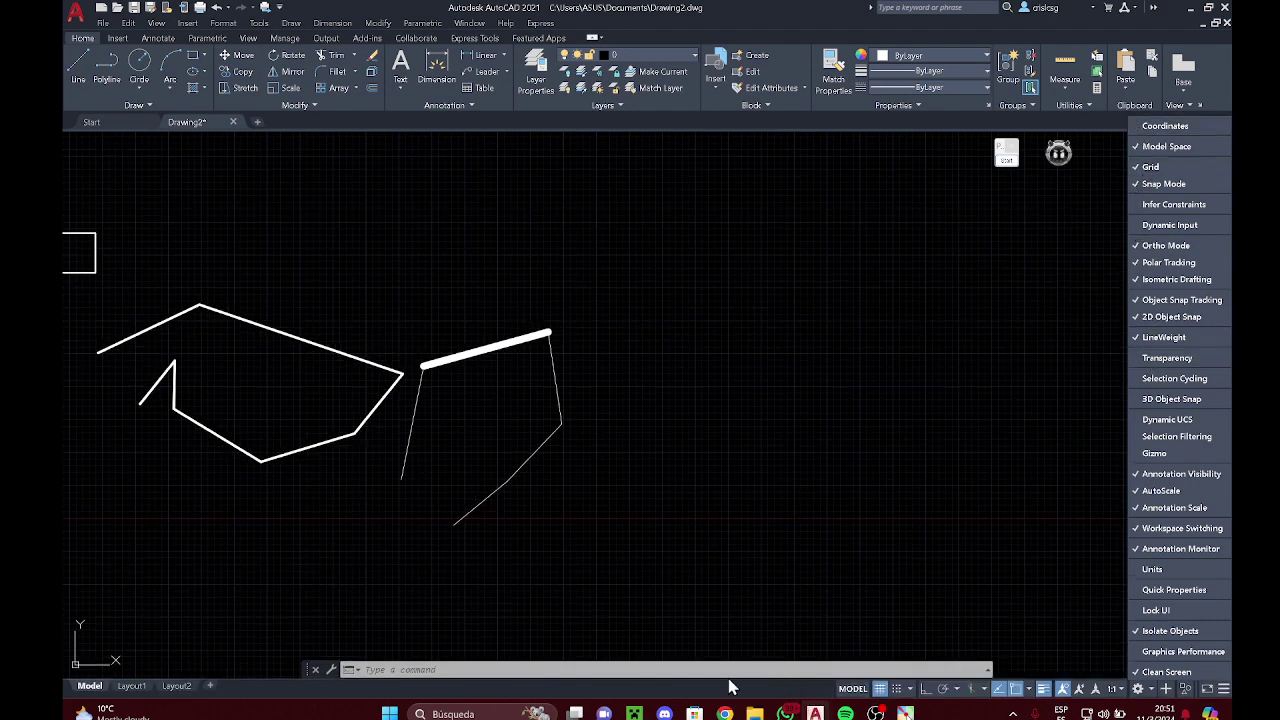
pyautogui.click(1140, 126)
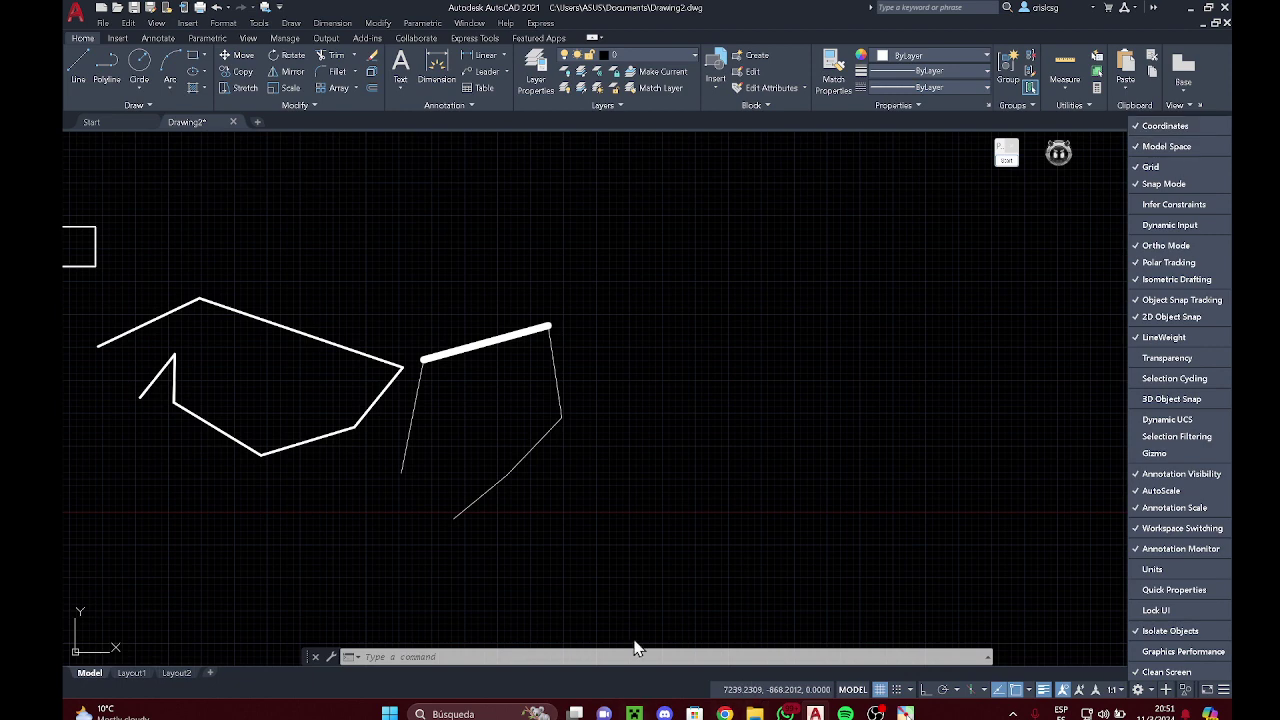
pyautogui.click(690, 567)
pyautogui.doubleClick(662, 509)
pyautogui.moveTo(660, 508); pyautogui.dragTo(835, 485, button='middle')
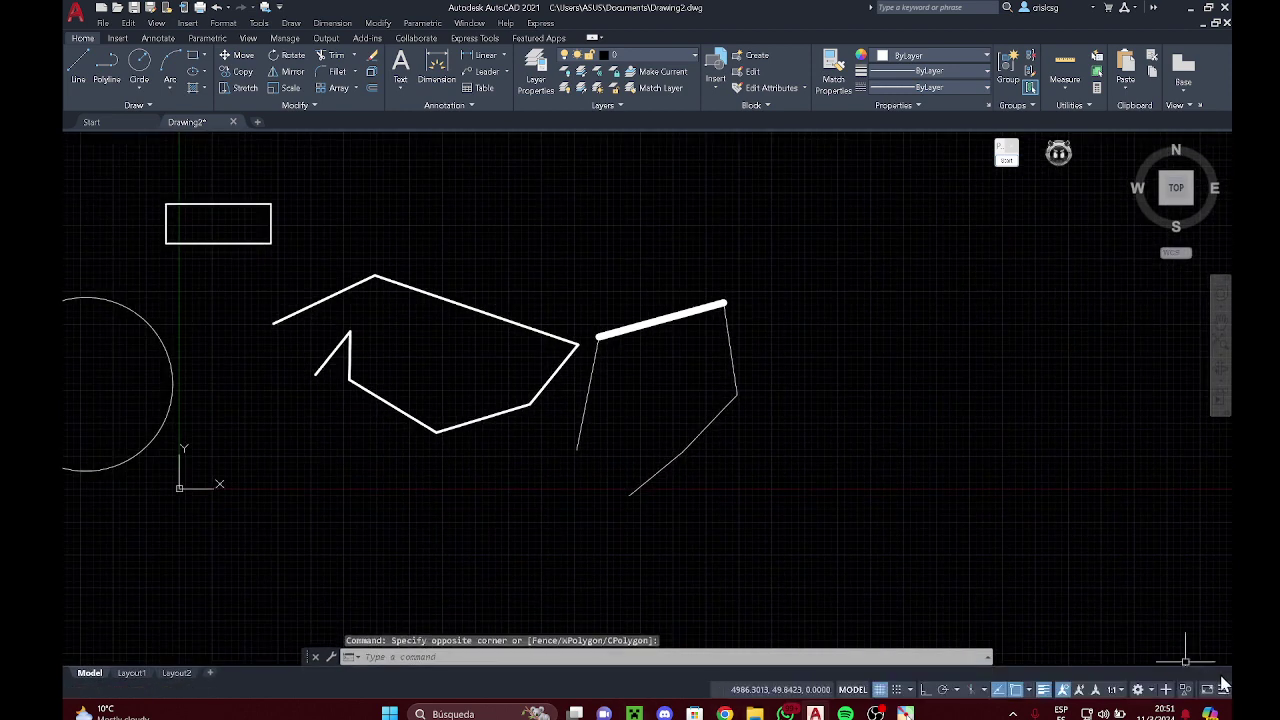
# Step: Look over the items that can be displayed in the status bar, then close the list without changes
pyautogui.click(1224, 693)
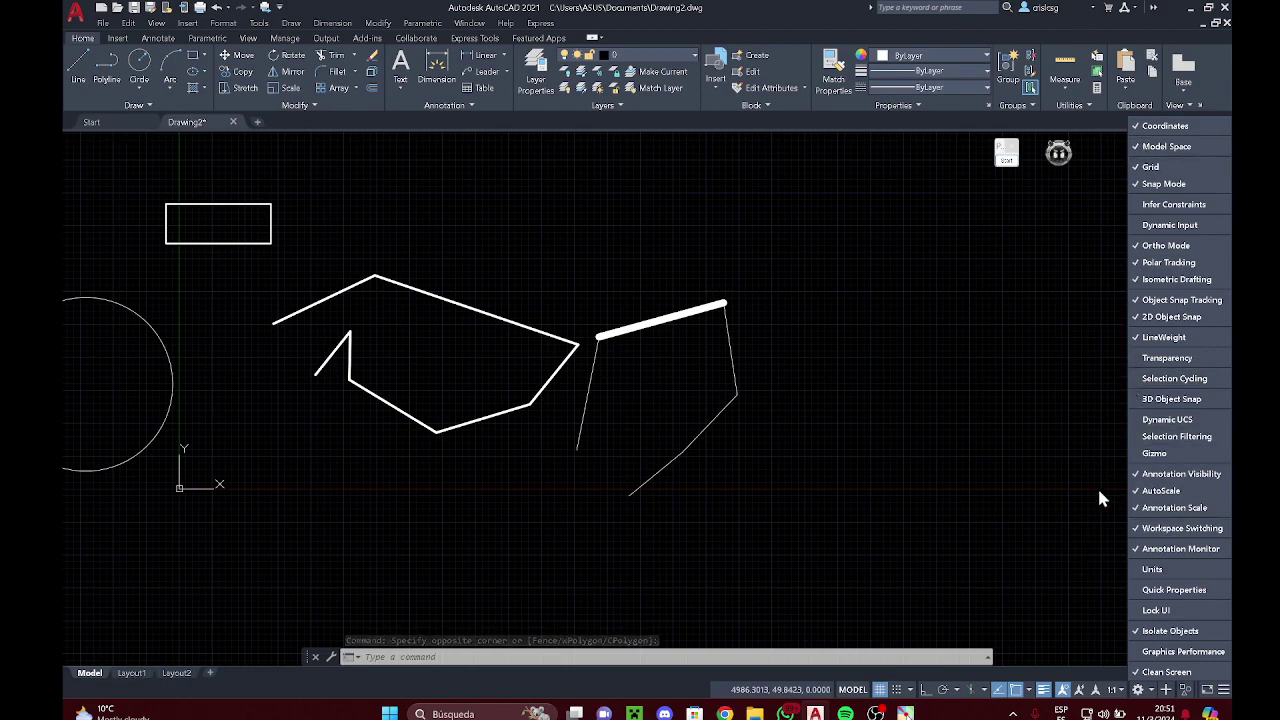
pyautogui.click(1000, 515)
pyautogui.click(736, 501)
pyautogui.moveTo(776, 489); pyautogui.dragTo(973, 469, button='middle')
pyautogui.click(866, 461)
pyautogui.scroll(-5, 862, 460)
pyautogui.scroll(5, 852, 460)
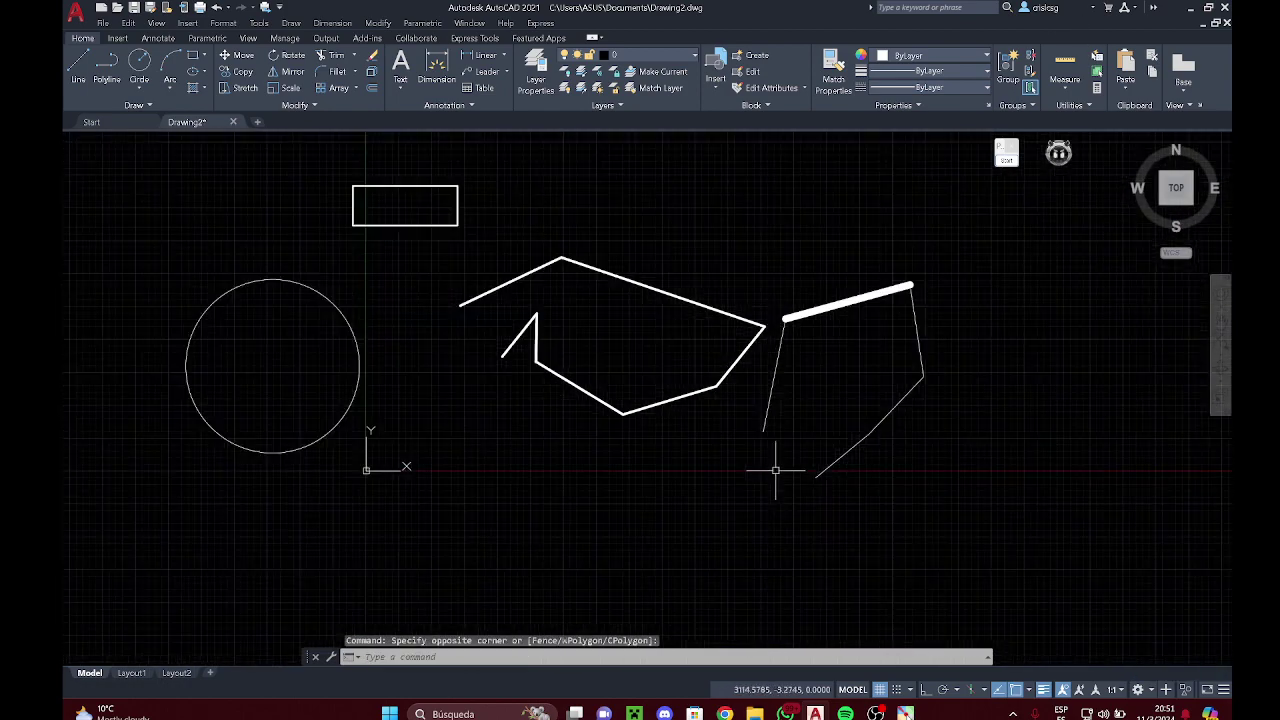
# Step: Erase all objects in the drawing, including the circle, the rectangle and the line shapes
pyautogui.moveTo(770, 483); pyautogui.dragTo(697, 469, button='middle')
pyautogui.moveTo(1023, 189); pyautogui.dragTo(972, 239, button='middle')
pyautogui.scroll(-4, 334, 243)
pyautogui.click(125, 186)
pyautogui.click(1123, 566)
pyautogui.moveTo(788, 450); pyautogui.dragTo(1051, 528, button='middle')
pyautogui.press('Escape')
pyautogui.click(957, 500)
pyautogui.click(416, 300)
pyautogui.press('Delete')
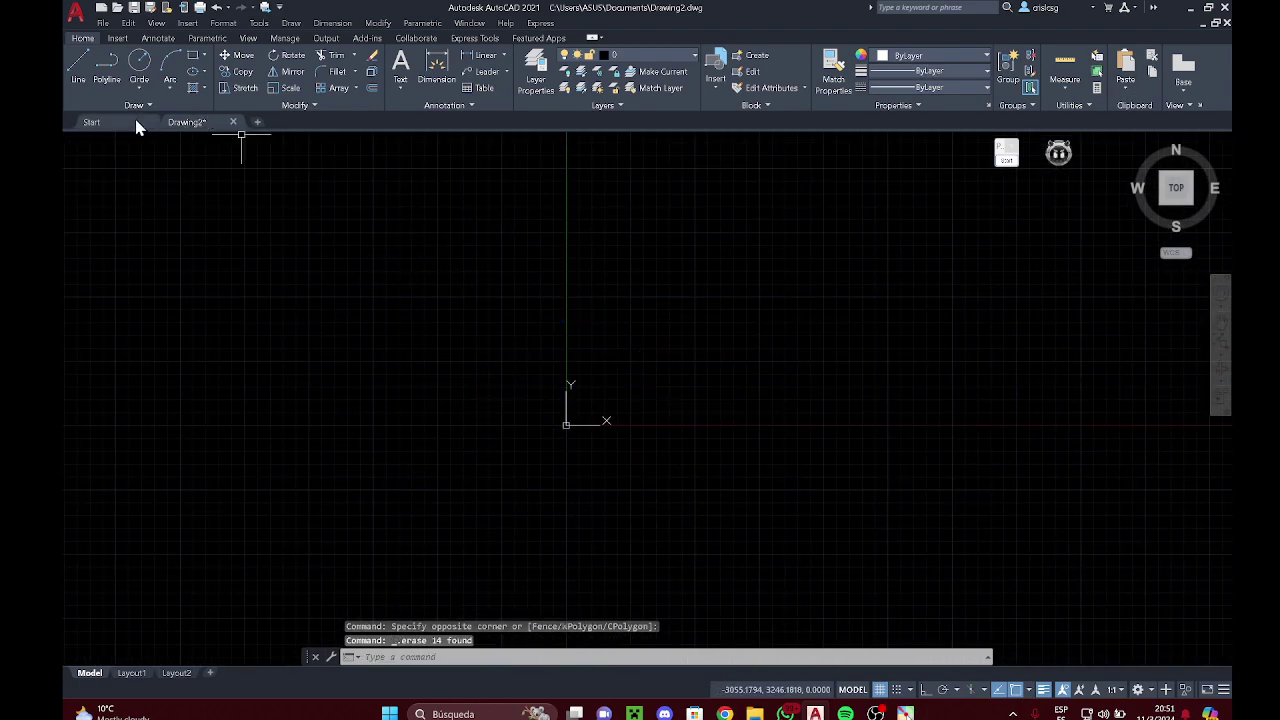
# Step: Open yesterday's recent drawing with the red and blue thumbnail from the Start page and bring the PLANO DE ZAPATAS into view
pyautogui.click(121, 123)
pyautogui.scroll(-2, 620, 350)
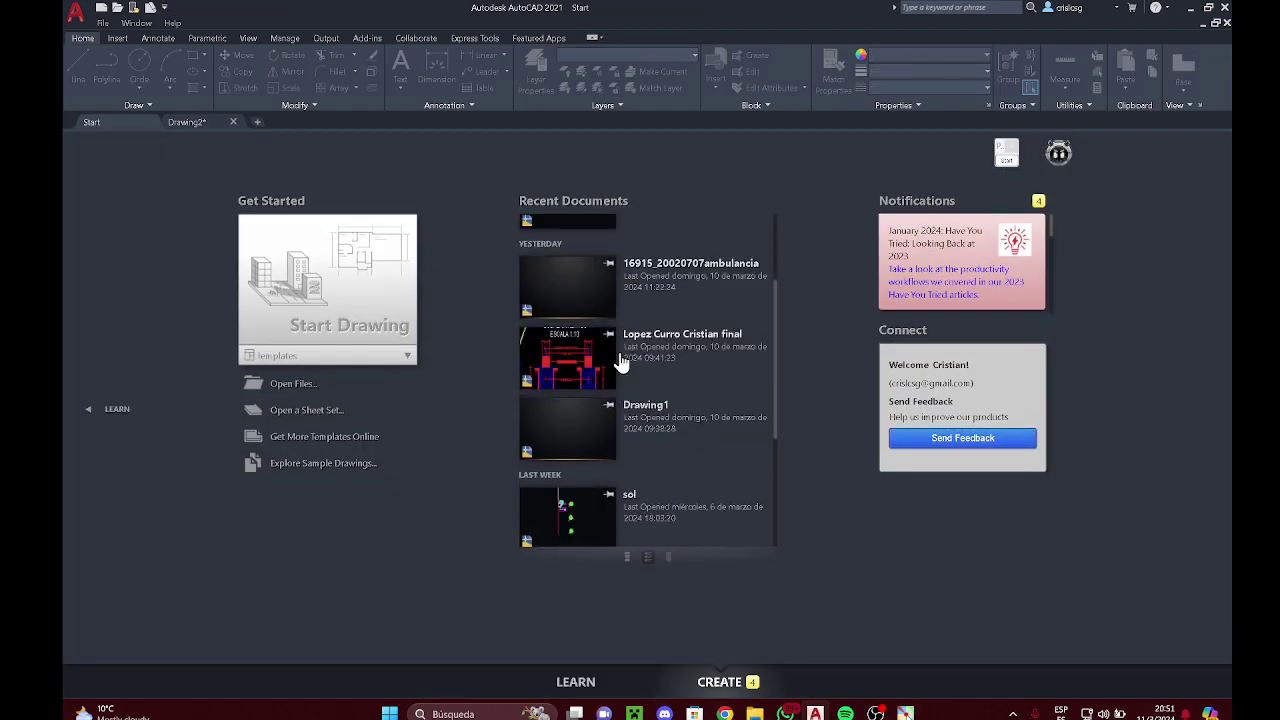
pyautogui.click(566, 367)
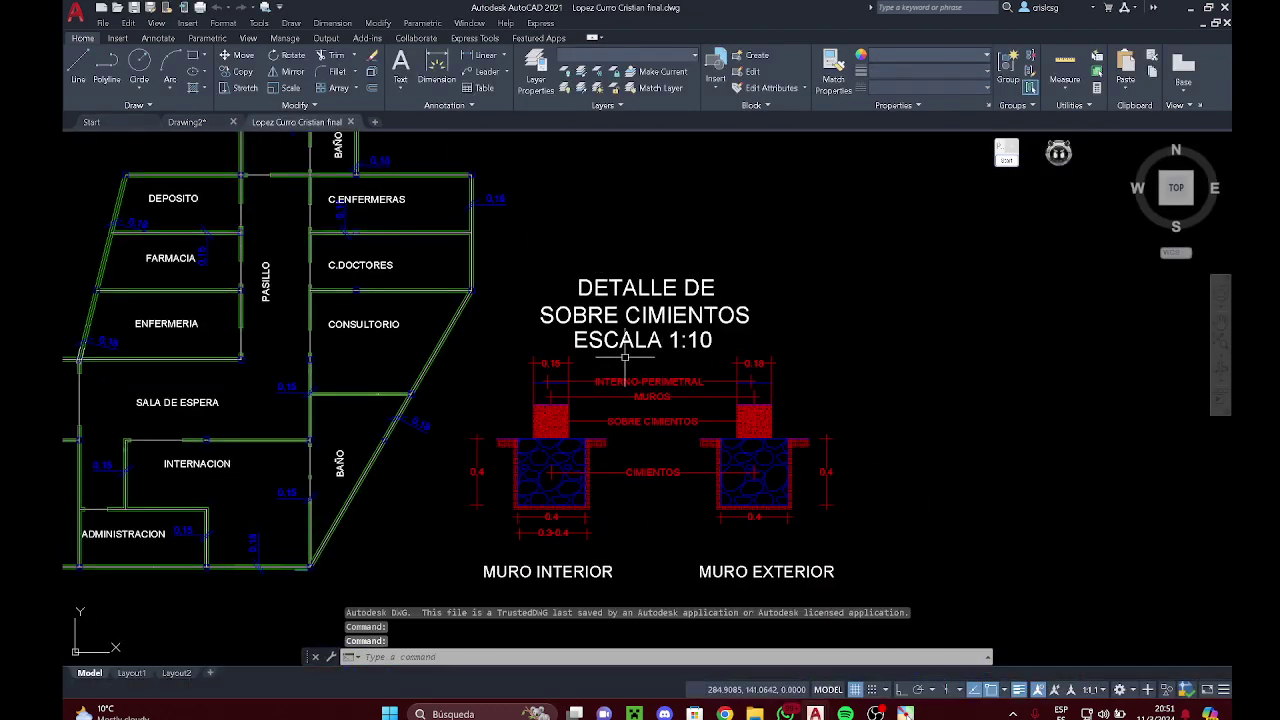
pyautogui.scroll(-10, 625, 355)
pyautogui.scroll(8, 669, 384)
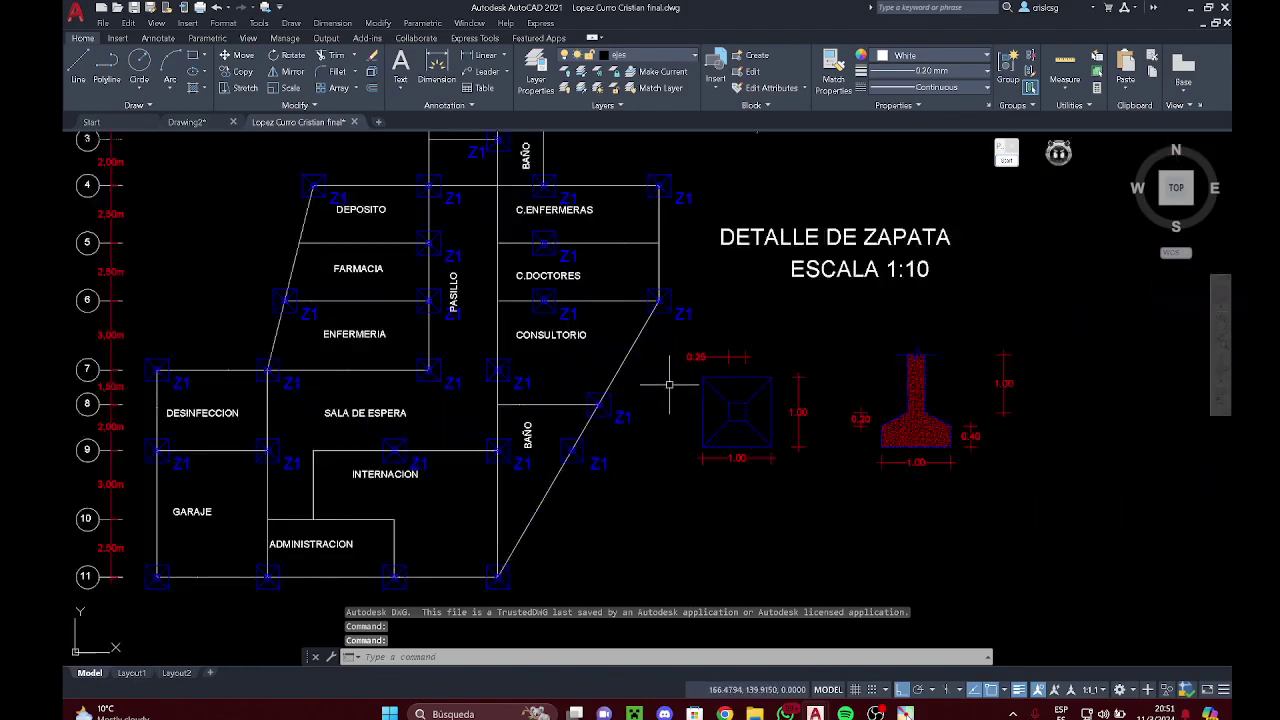
pyautogui.moveTo(669, 384); pyautogui.dragTo(696, 467, button='middle')
pyautogui.scroll(-2, 696, 467)
pyautogui.moveTo(776, 432); pyautogui.dragTo(809, 420, button='middle')
pyautogui.moveTo(880, 396); pyautogui.dragTo(823, 378, button='middle')
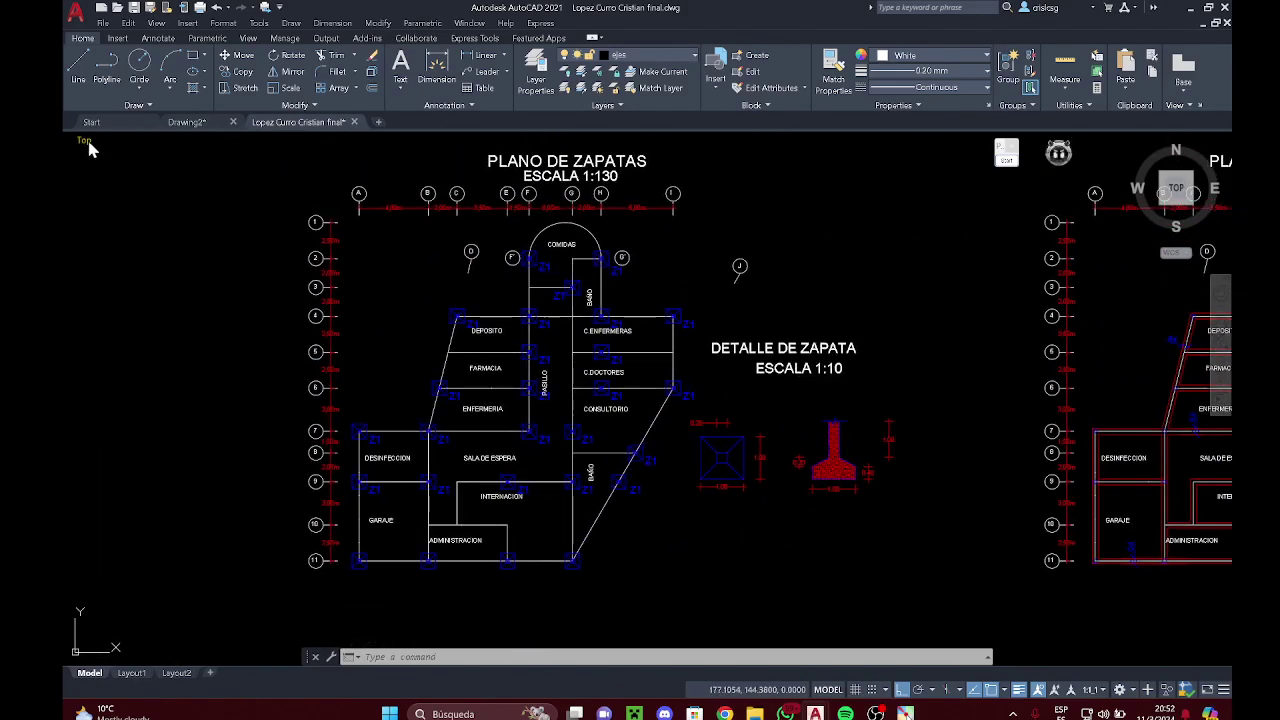
pyautogui.click(1059, 146)
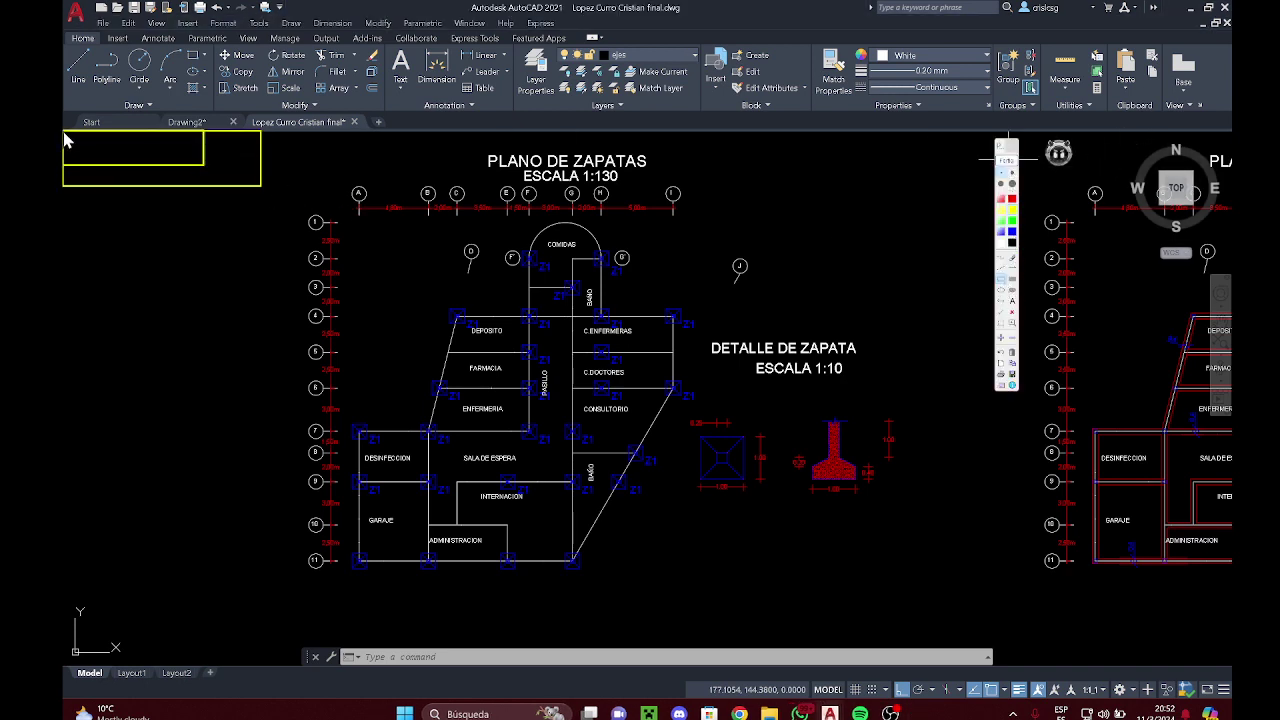
pyautogui.click(1010, 175)
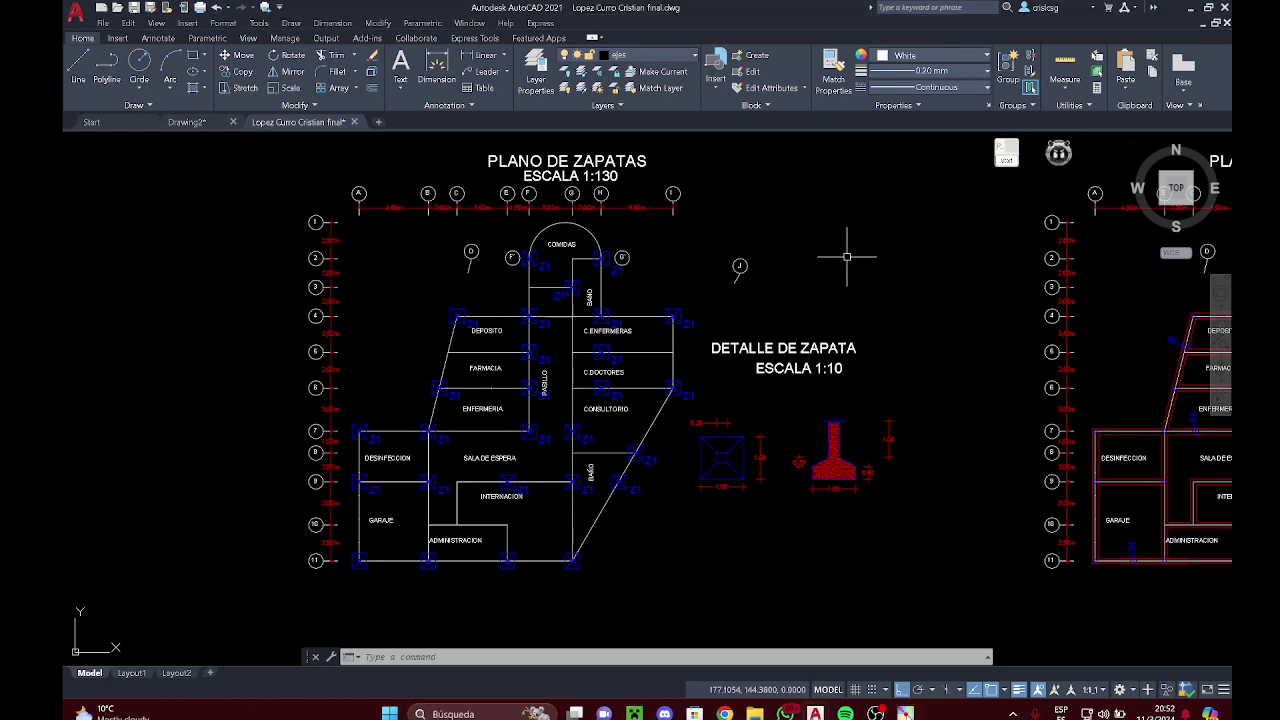
pyautogui.click(777, 229)
pyautogui.moveTo(780, 222); pyautogui.dragTo(759, 230, button='middle')
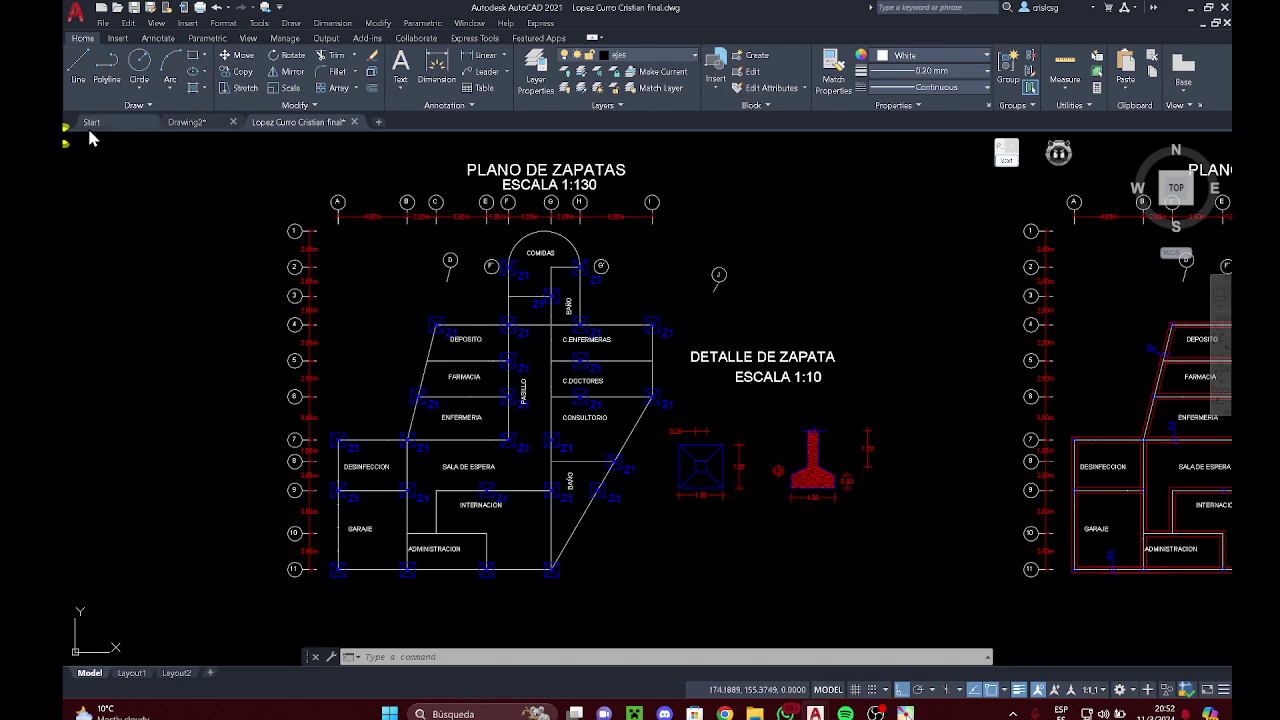
pyautogui.click(146, 243)
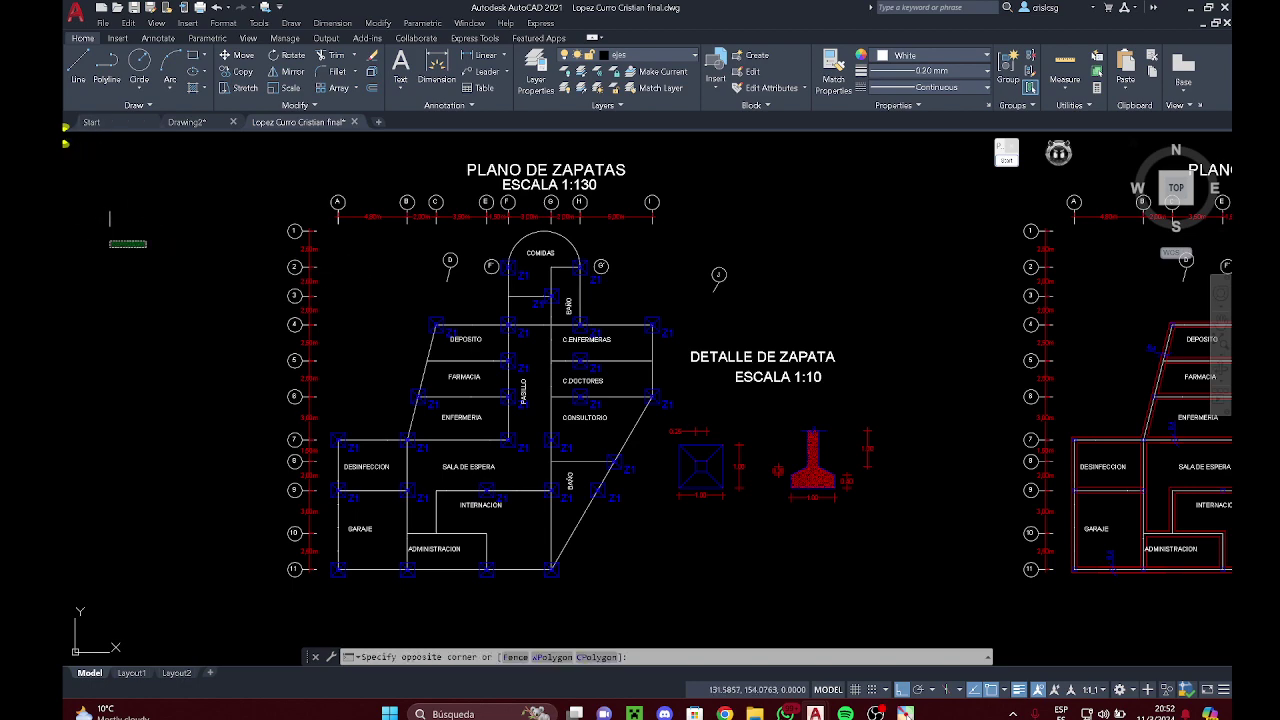
pyautogui.click(109, 226)
pyautogui.press('Escape')
pyautogui.moveTo(214, 251); pyautogui.dragTo(340, 246, button='middle')
pyautogui.press('Escape')
pyautogui.click(655, 199)
pyautogui.press('Escape')
pyautogui.moveTo(616, 152); pyautogui.dragTo(544, 185, button='middle')
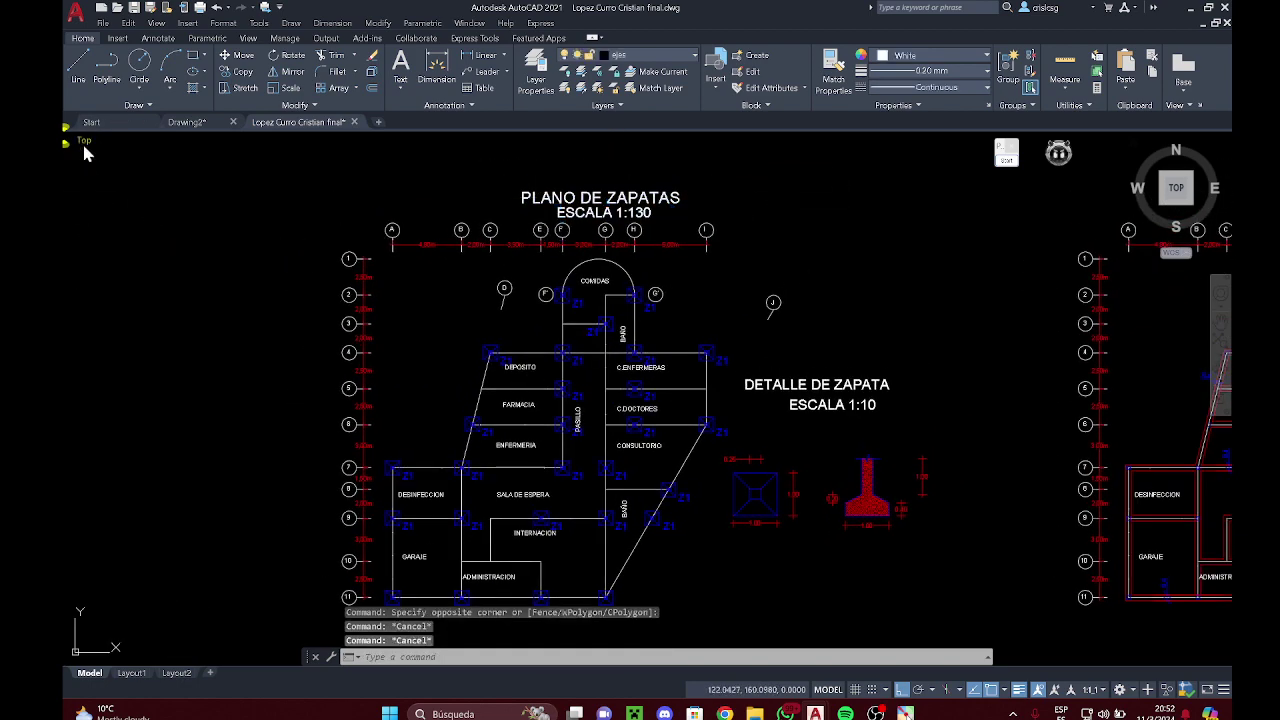
# Step: Look through the viewport's preset model views, such as Top, Left, Front and the isometric ones, without choosing one
pyautogui.click(84, 141)
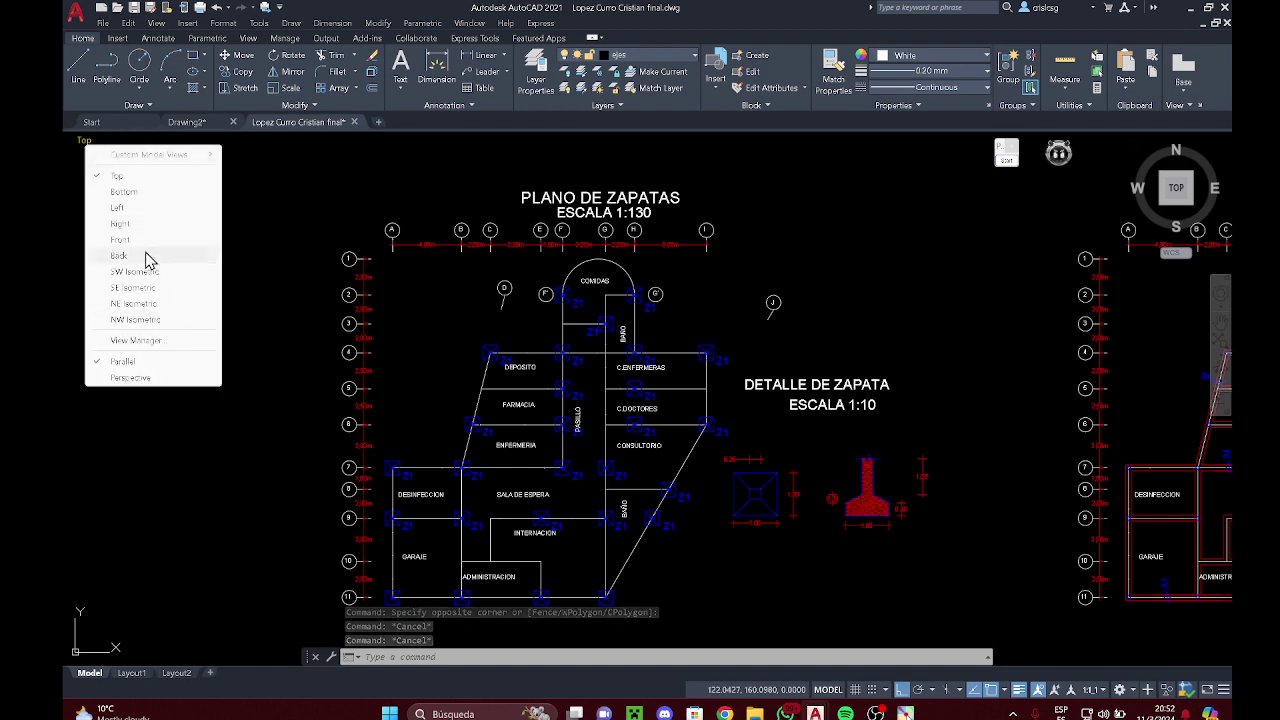
pyautogui.click(1008, 158)
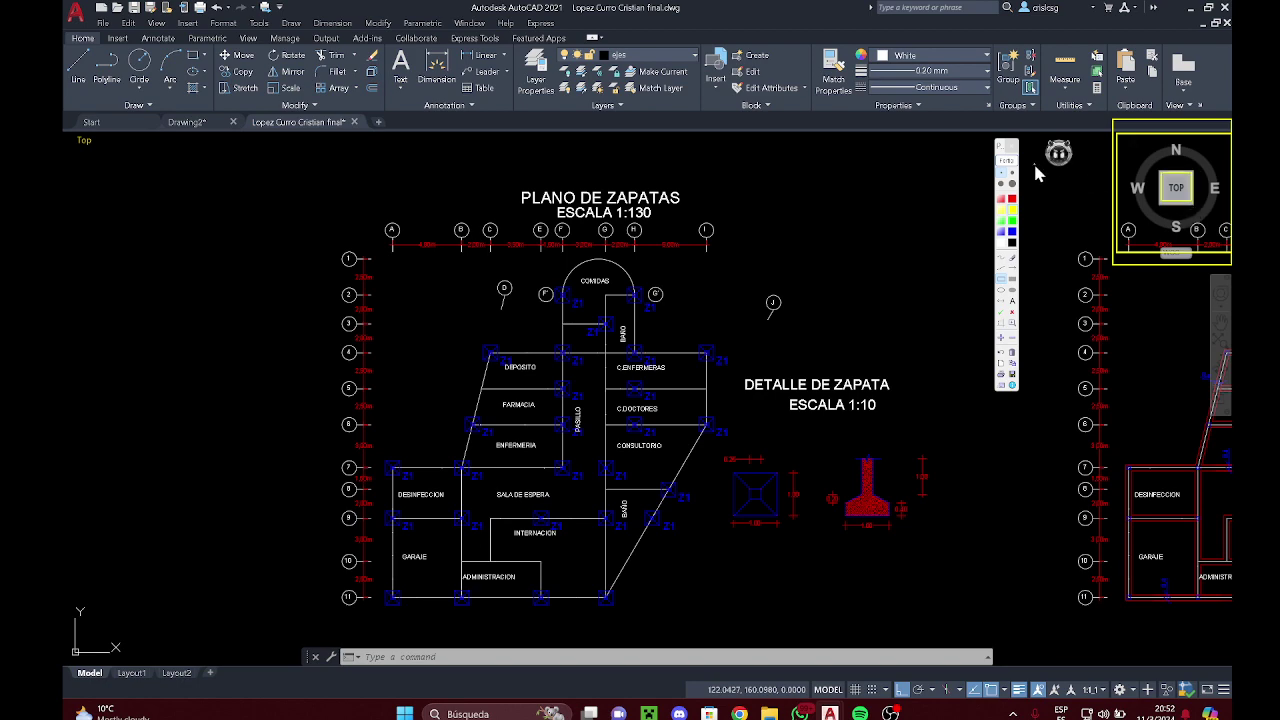
pyautogui.click(1007, 161)
pyautogui.click(943, 274)
pyautogui.click(894, 250)
pyautogui.moveTo(866, 237)
pyautogui.mouseDown(button='middle')
pyautogui.moveTo(834, 219)
pyautogui.moveTo(858, 222)
pyautogui.mouseUp(button='middle')
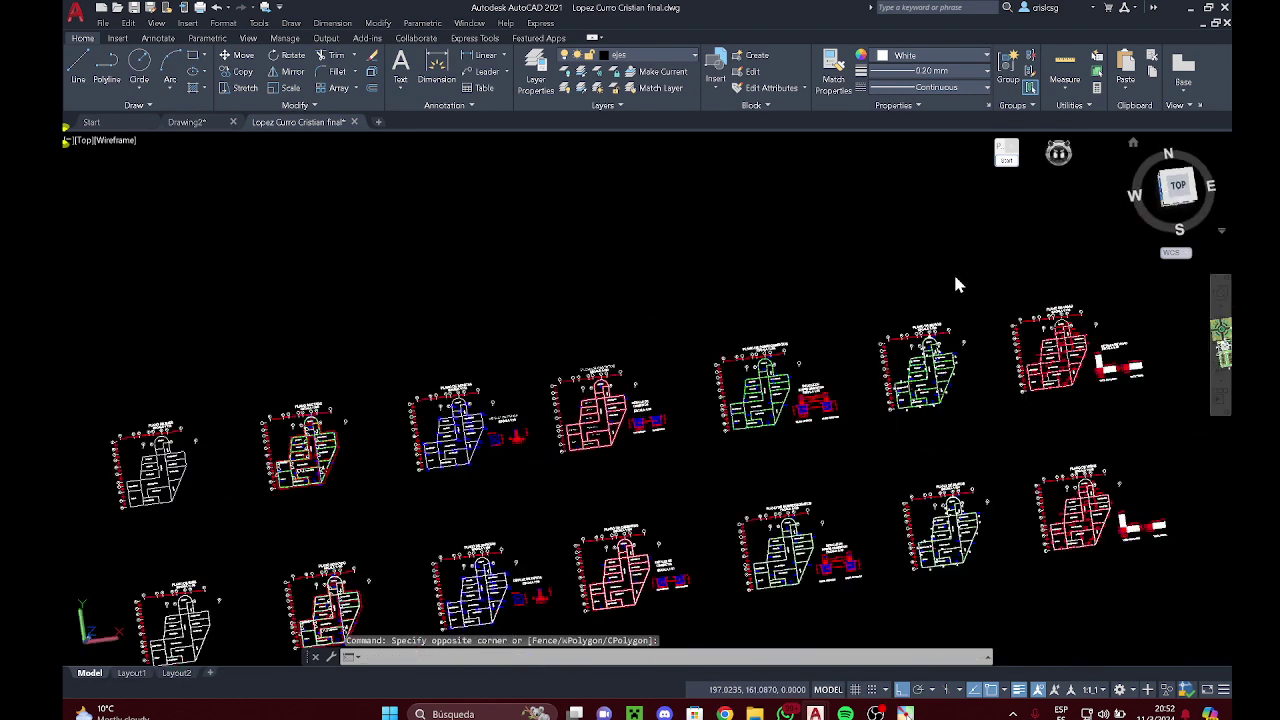
# Step: Rotate the model with the ViewCube to the Left view and examine the plans edge-on
pyautogui.scroll(8, 690, 410)
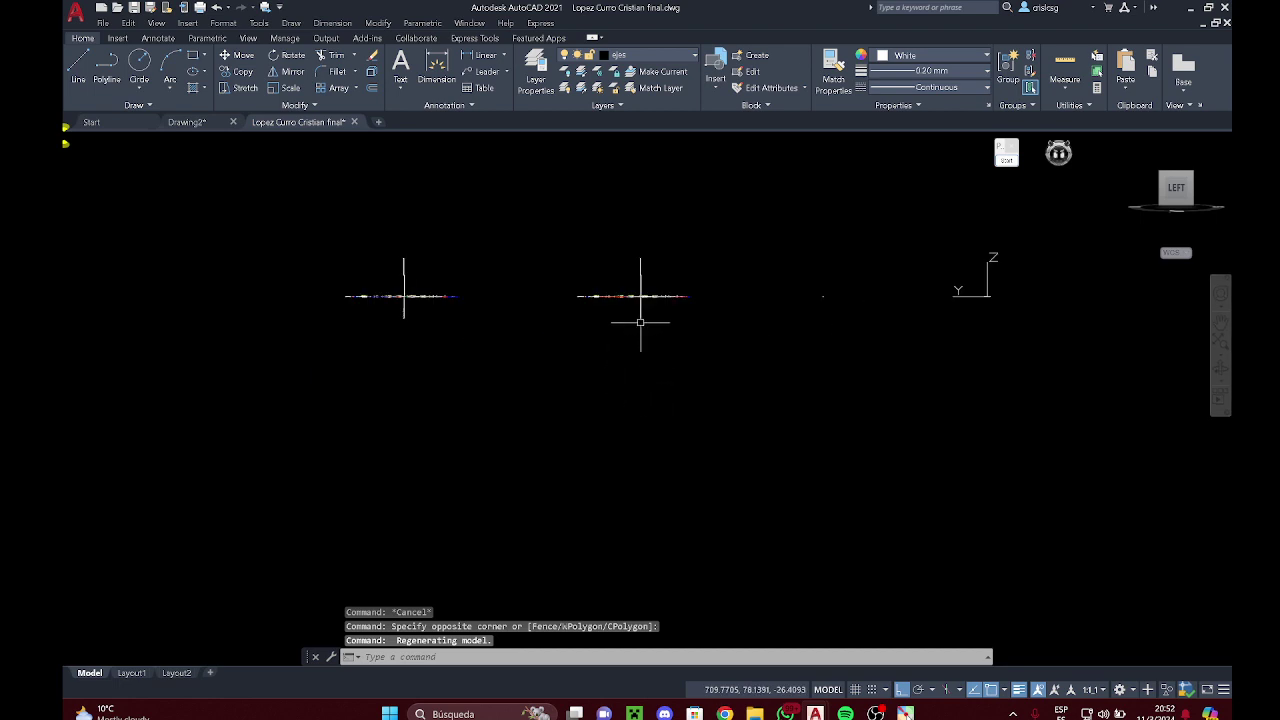
pyautogui.scroll(-5, 600, 373)
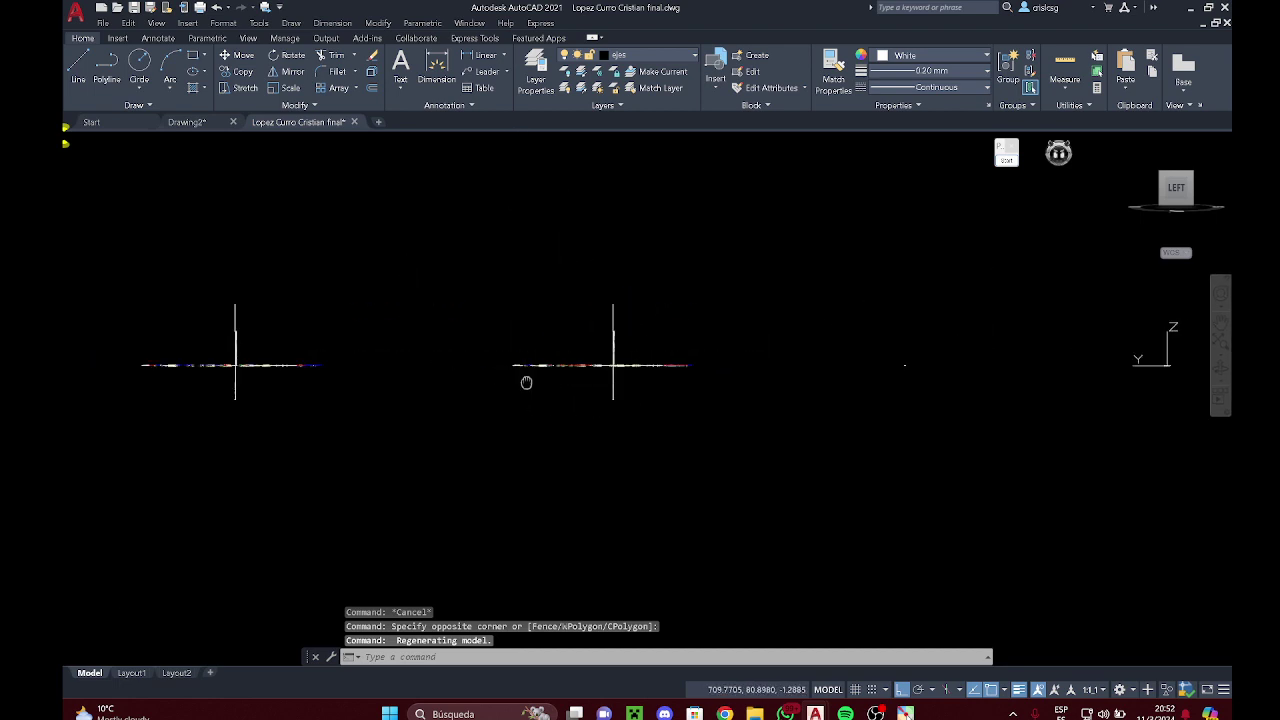
pyautogui.scroll(6, 400, 390)
pyautogui.scroll(3, 530, 388)
pyautogui.scroll(-3, 652, 372)
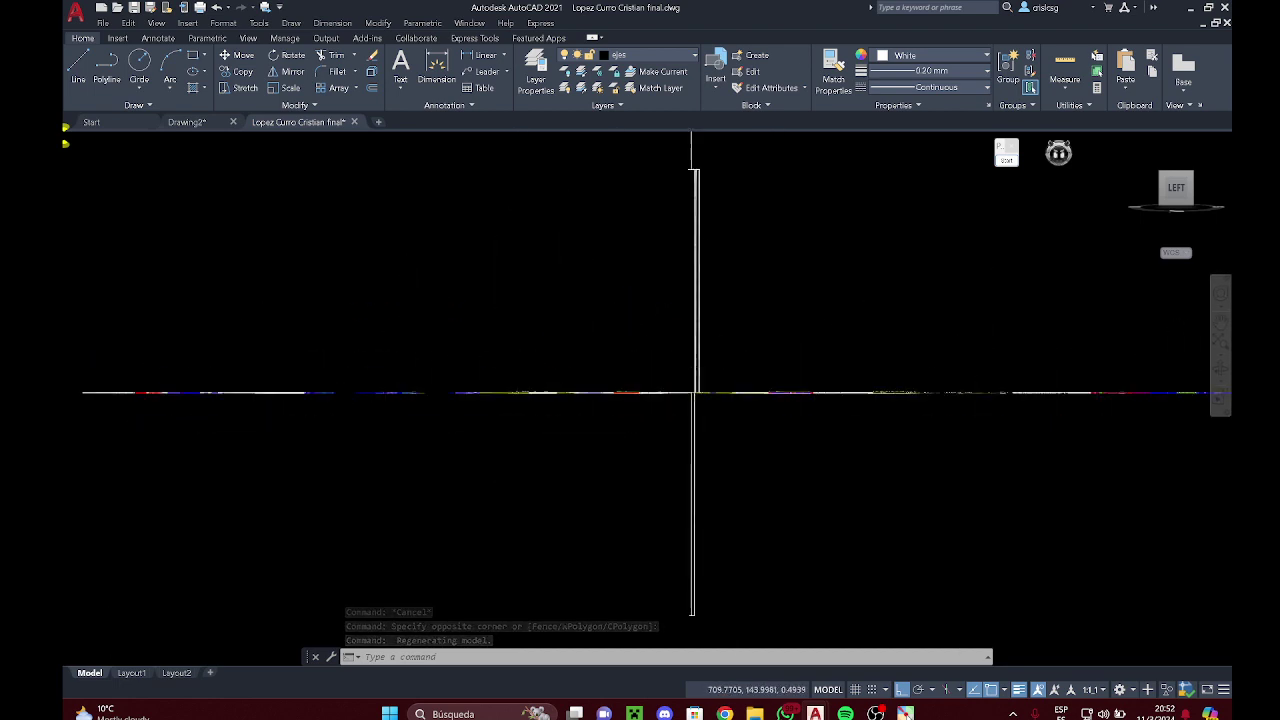
# Step: Inspect the vertical geometry standing above the plans' level by selecting it in the Left view, then clear the selection
pyautogui.click(728, 371)
pyautogui.click(660, 338)
pyautogui.scroll(-3, 652, 338)
pyautogui.moveTo(652, 338); pyautogui.dragTo(658, 335, button='middle')
pyautogui.scroll(3, 700, 320)
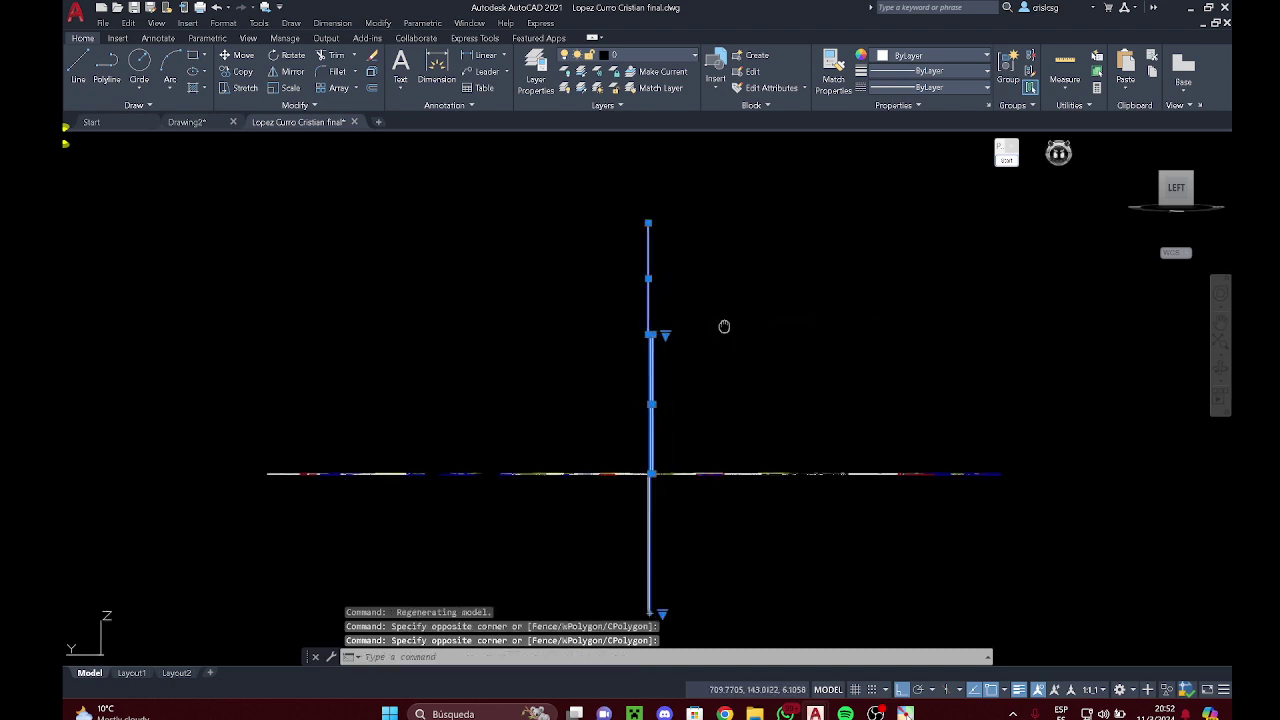
pyautogui.press('Escape')
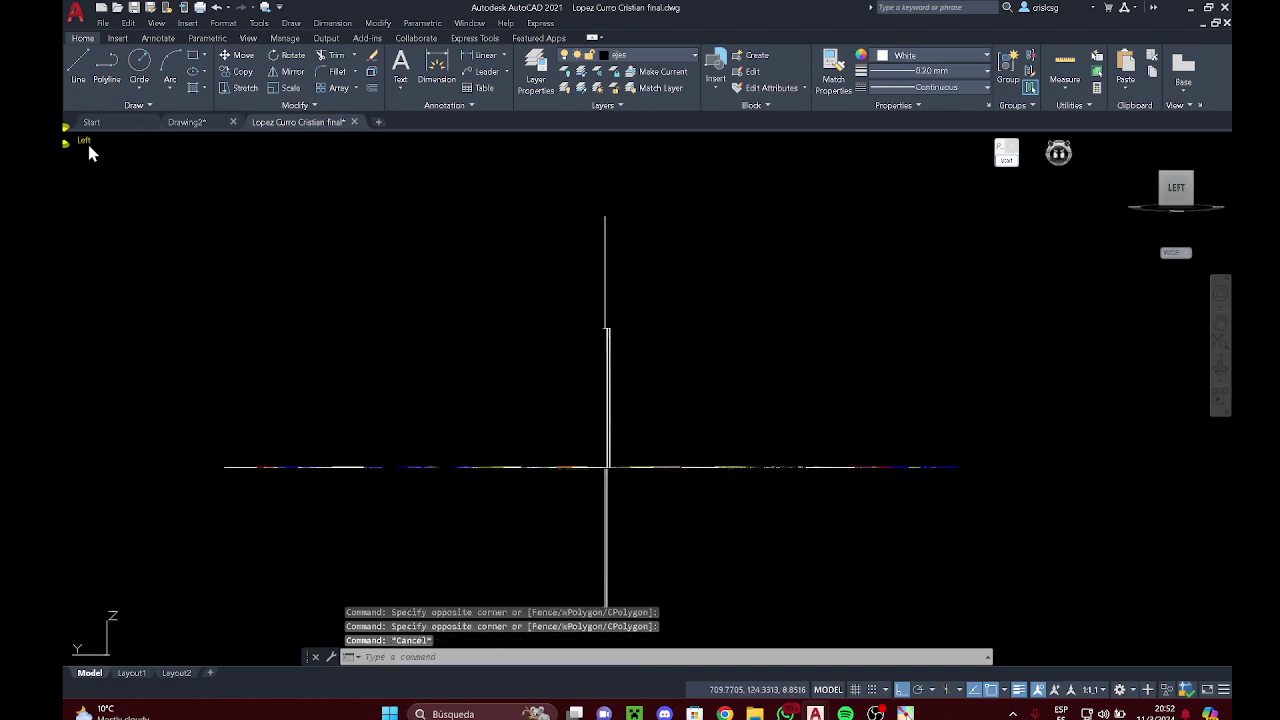
# Step: Restore the preset Top view of the plans
pyautogui.click(84, 141)
pyautogui.click(118, 181)
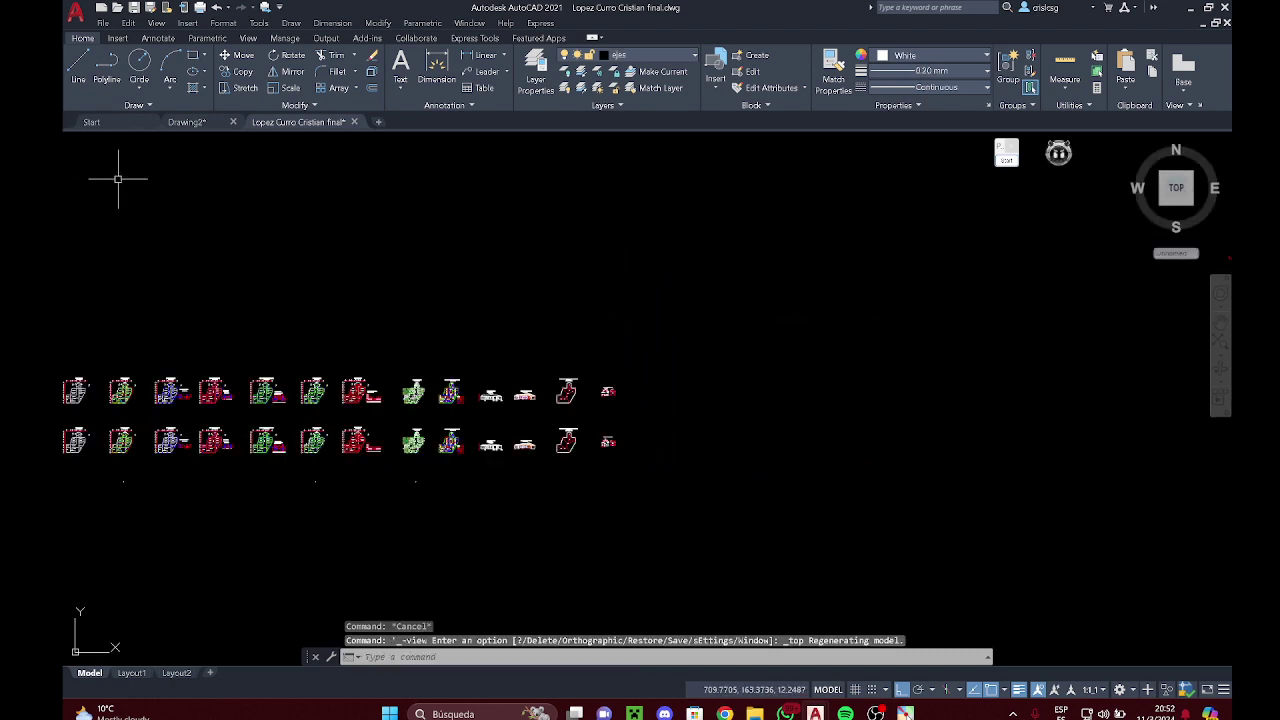
# Step: Examine the PLANO DE CIMIENTOS and its DETALLE DE CIMIENTOS in the Top view
pyautogui.scroll(6, 508, 312)
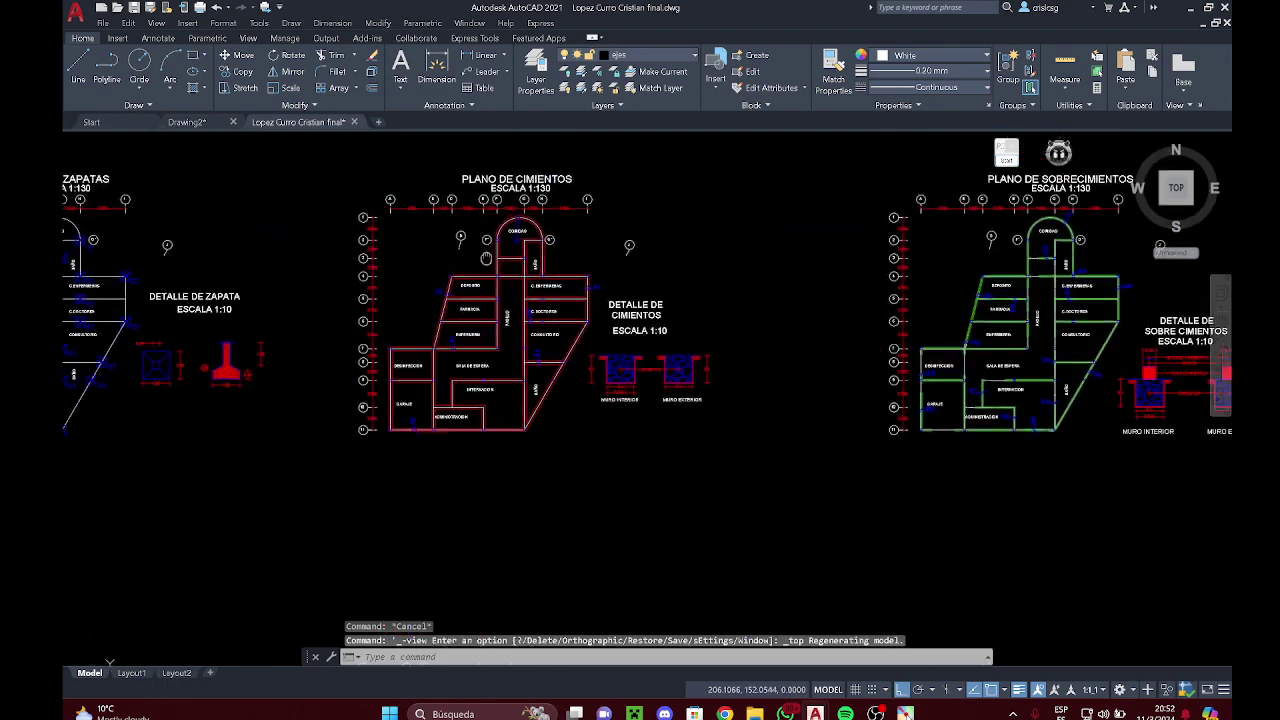
pyautogui.scroll(-5, 508, 312)
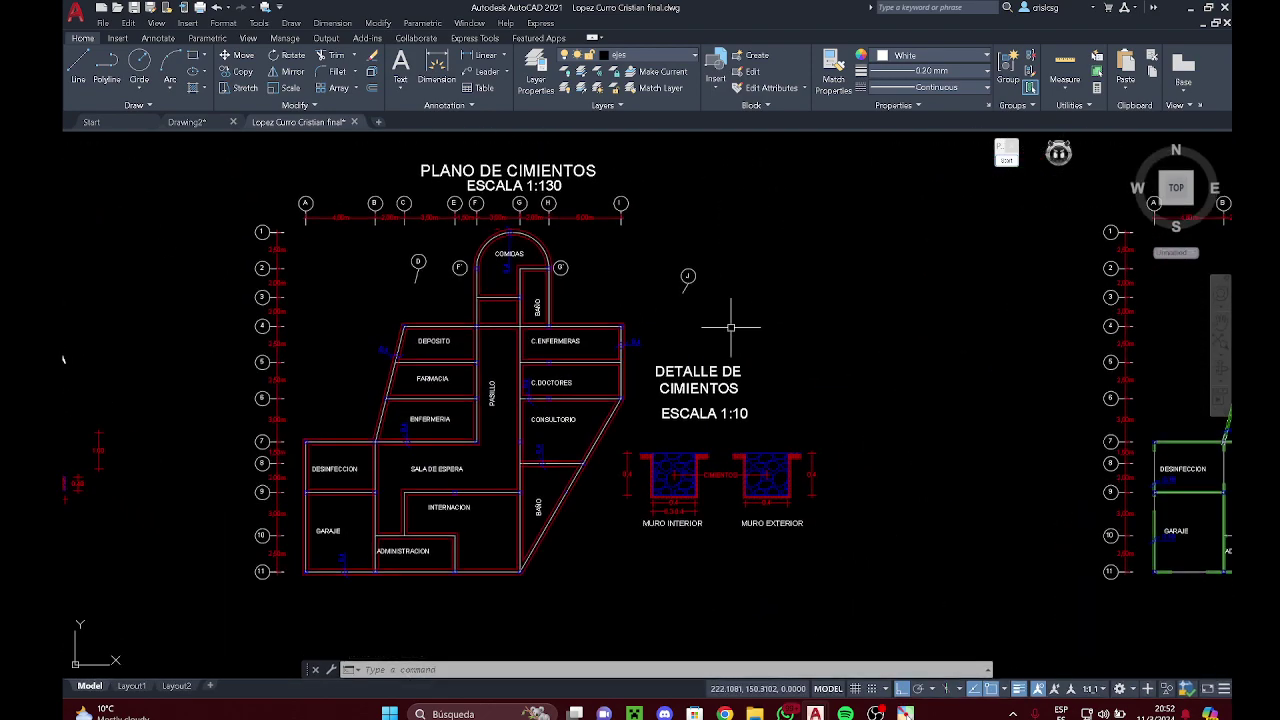
pyautogui.click(797, 507)
pyautogui.press('Escape')
pyautogui.scroll(2, 600, 286)
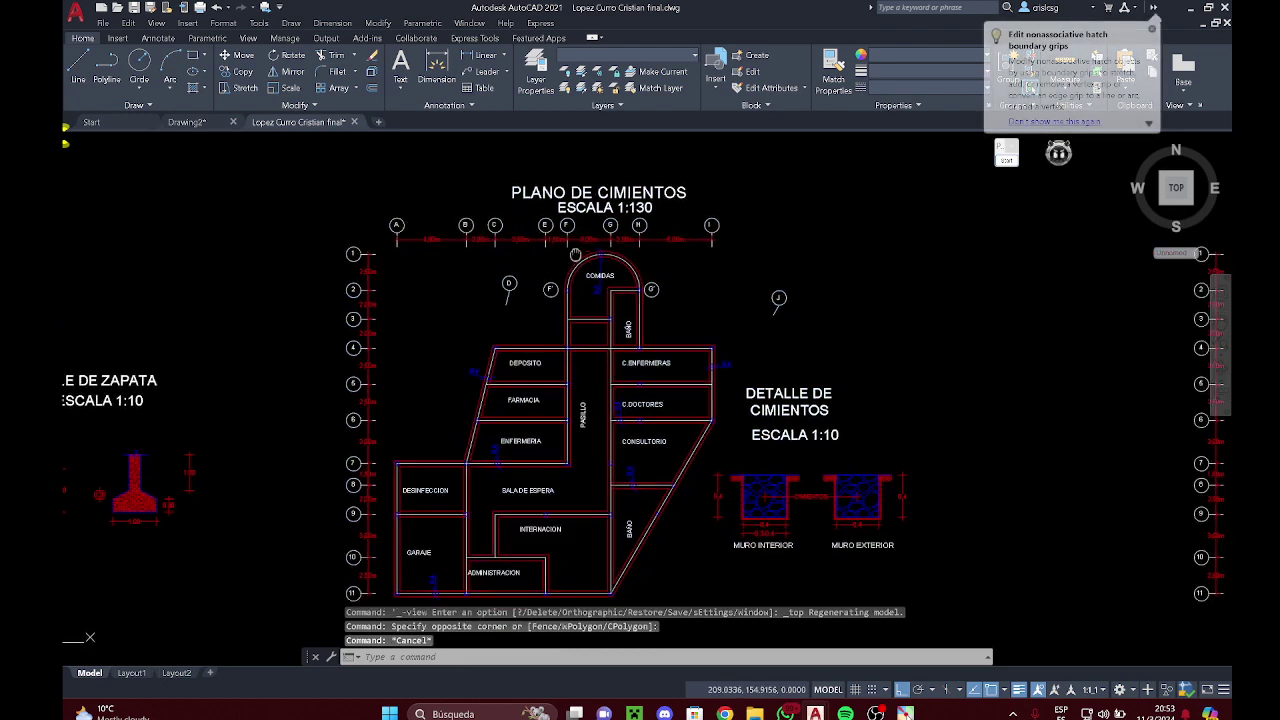
pyautogui.click(1155, 33)
pyautogui.click(791, 234)
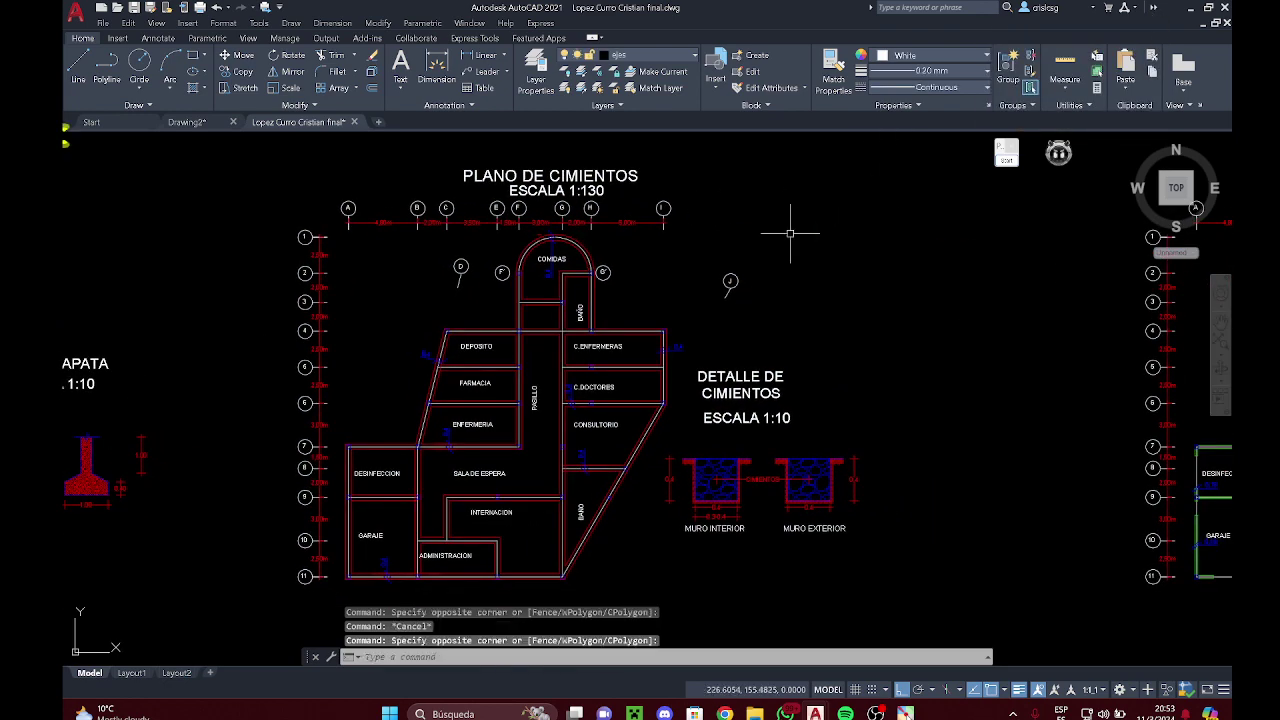
pyautogui.scroll(-3, 760, 238)
pyautogui.scroll(2, 815, 268)
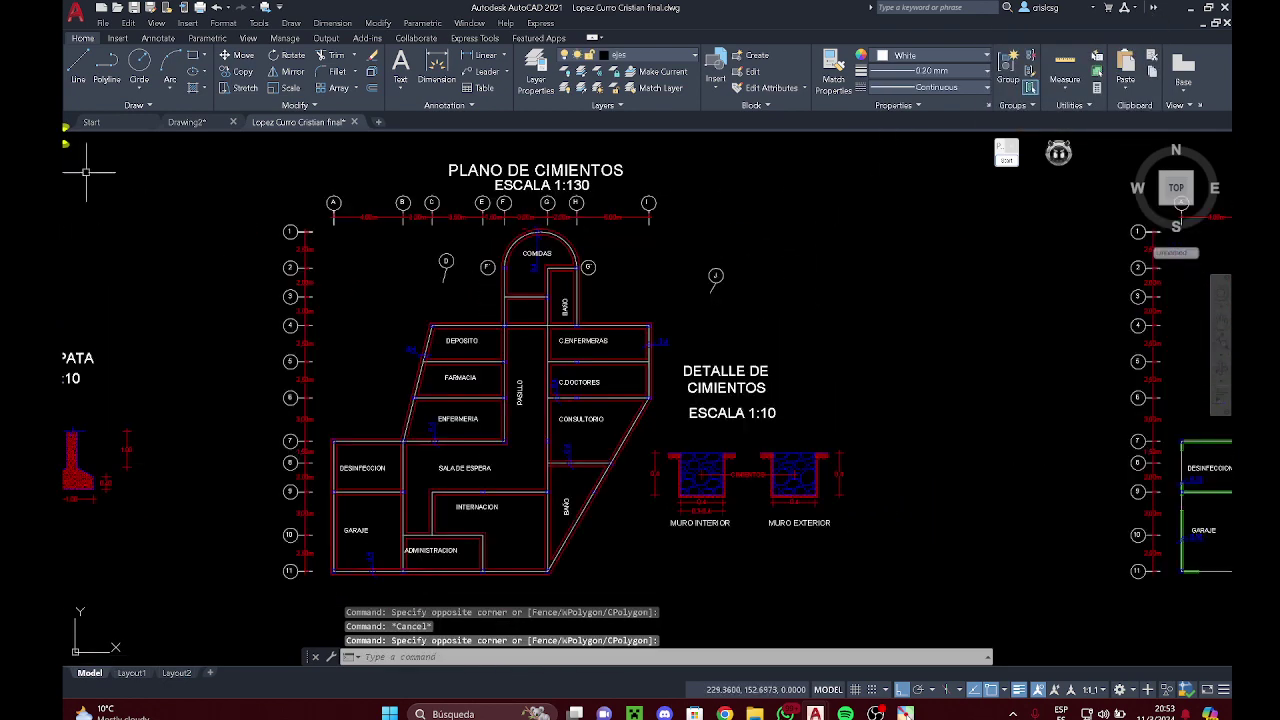
# Step: Switch the viewport to the preset SE Isometric view and inspect the PLANO DE CIMIENTOS in it
pyautogui.click(110, 140)
pyautogui.click(77, 139)
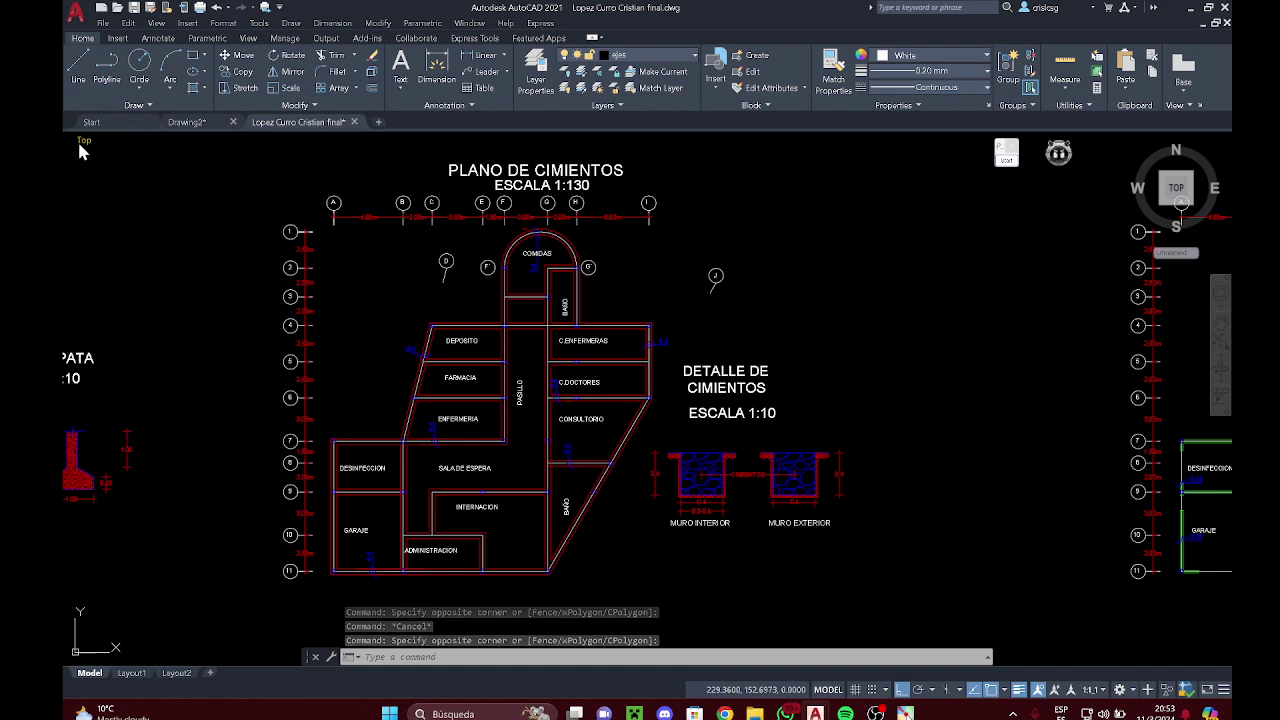
pyautogui.click(84, 140)
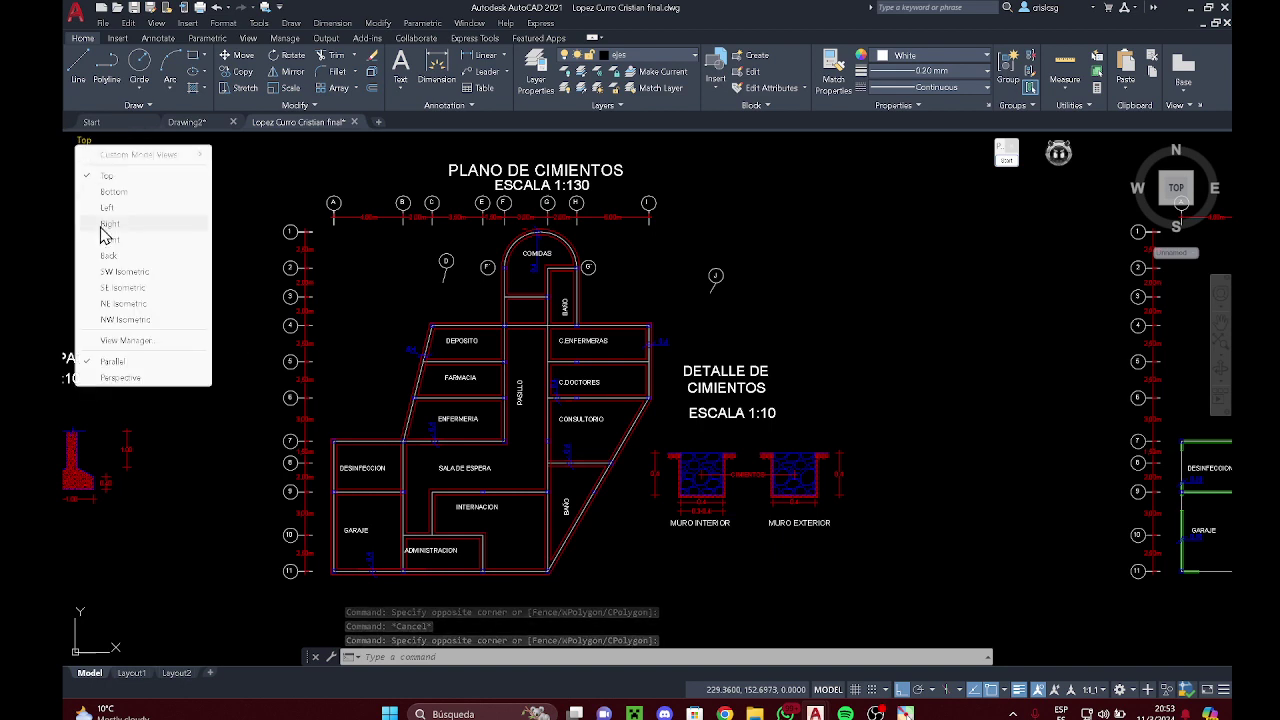
pyautogui.click(134, 291)
pyautogui.scroll(5, 622, 350)
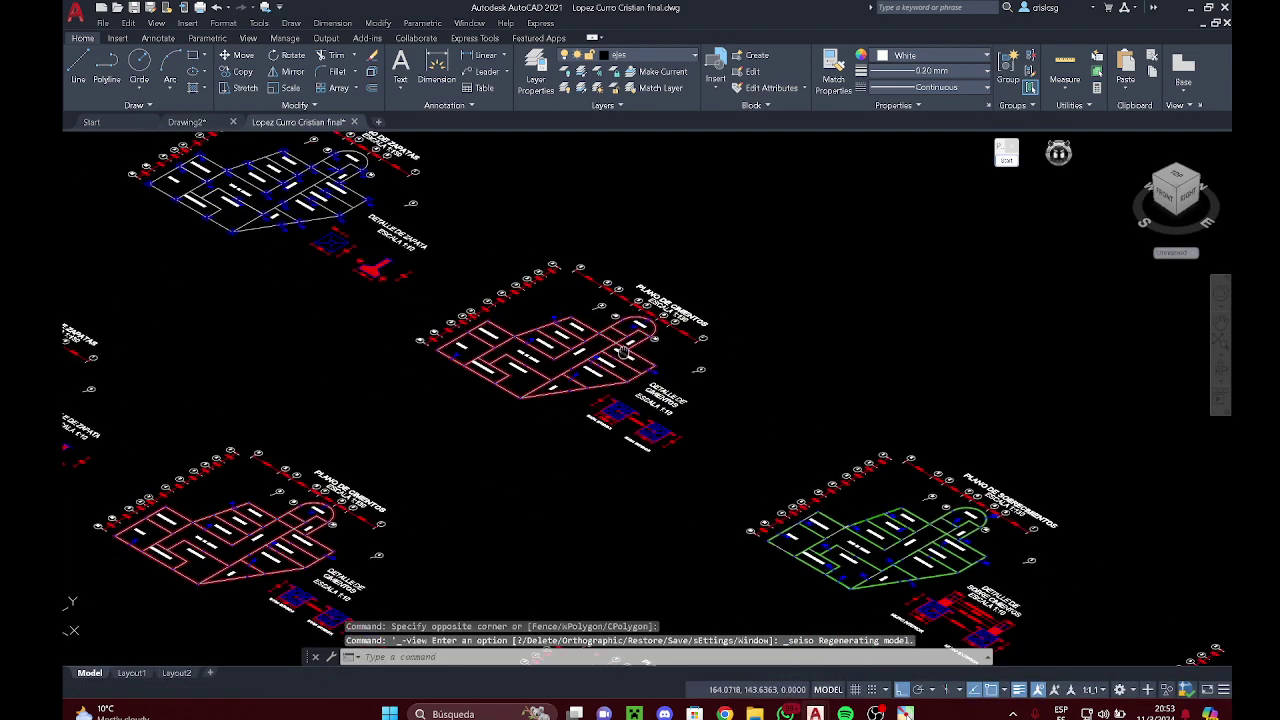
pyautogui.scroll(3, 625, 350)
pyautogui.moveTo(623, 352)
pyautogui.mouseDown(button='middle')
pyautogui.moveTo(606, 339)
pyautogui.moveTo(678, 372)
pyautogui.moveTo(726, 373)
pyautogui.mouseUp(button='middle')
pyautogui.scroll(-2, 625, 350)
pyautogui.scroll(1, 739, 386)
# Step: Look over the neighbouring plans in the SE Isometric view, including the PLANO DE SOBRECIMIENTOS
pyautogui.click(1120, 157)
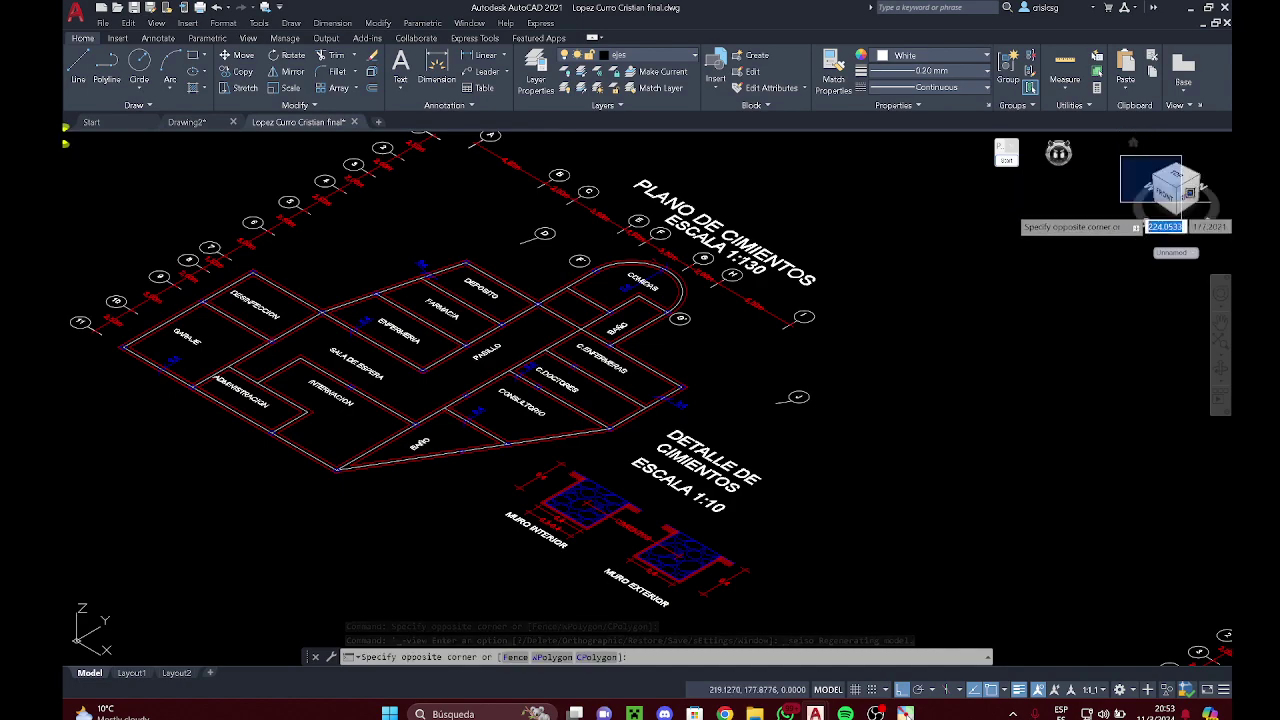
pyautogui.press('Escape')
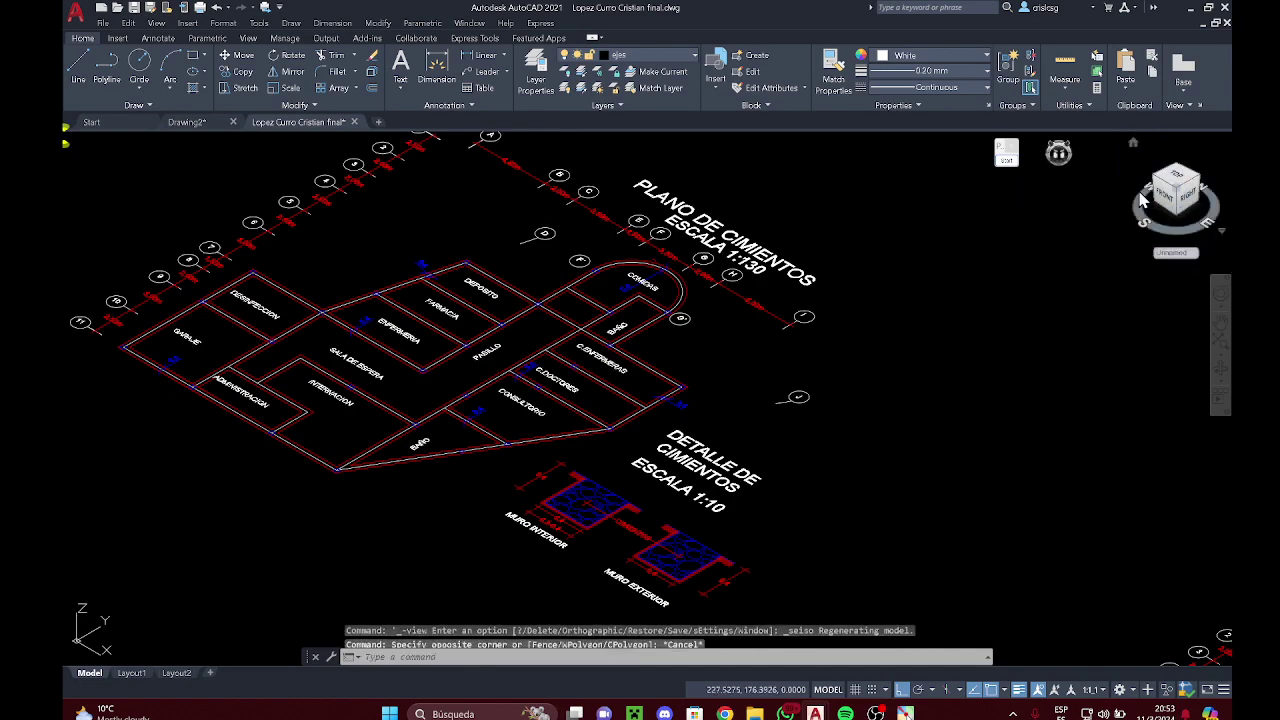
pyautogui.click(904, 313)
pyautogui.scroll(-5, 408, 323)
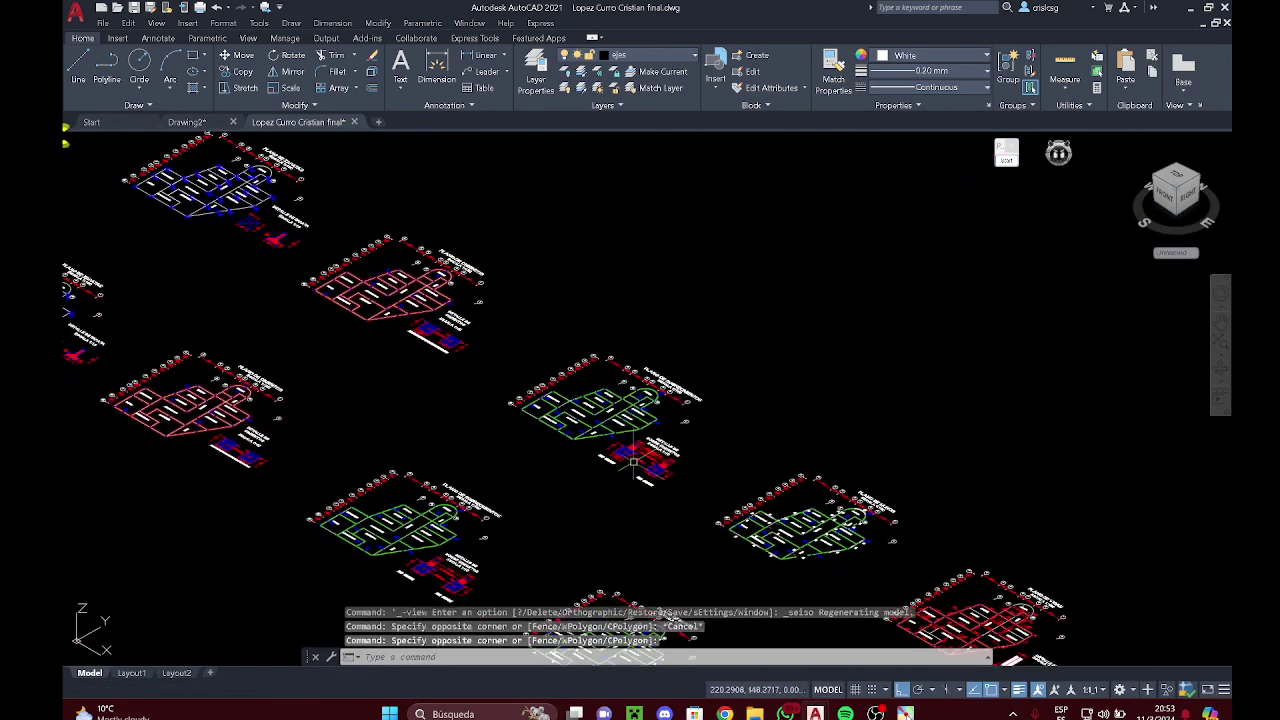
pyautogui.scroll(6, 606, 425)
pyautogui.scroll(-4, 606, 425)
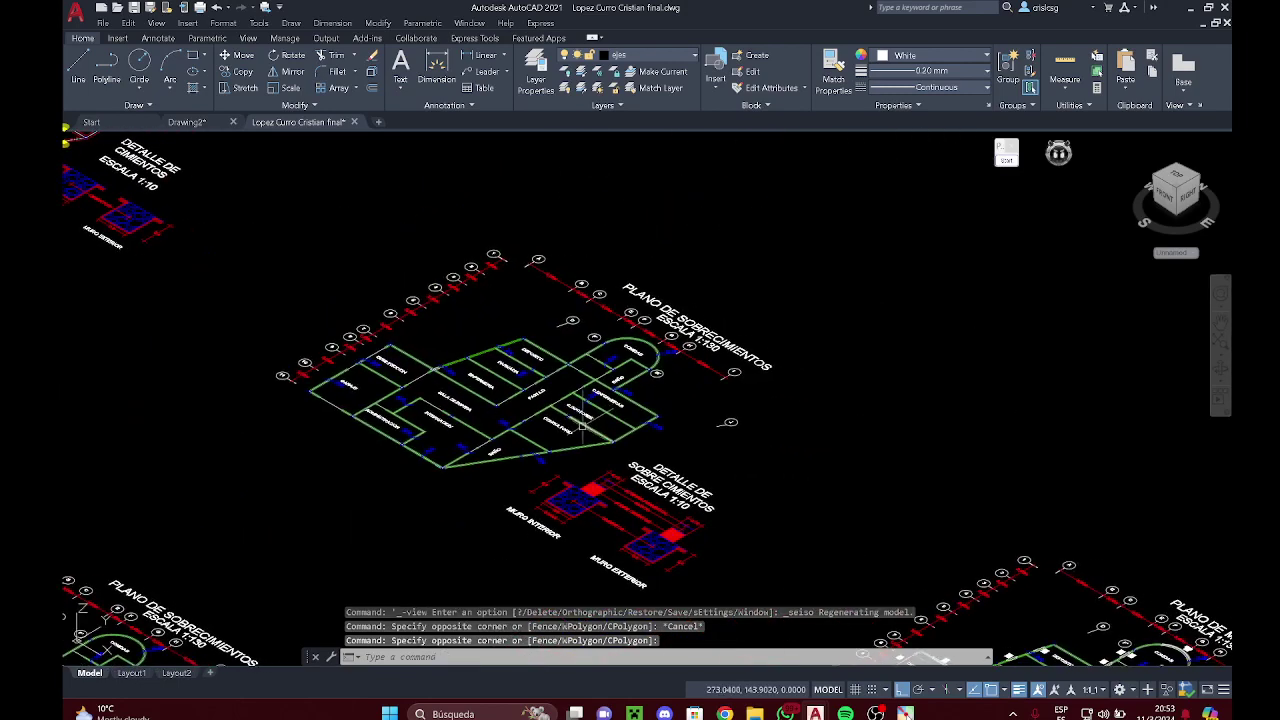
# Step: Switch the viewport to the preset NE Isometric view and look closely at the PLANO DE MUROS
pyautogui.click(101, 141)
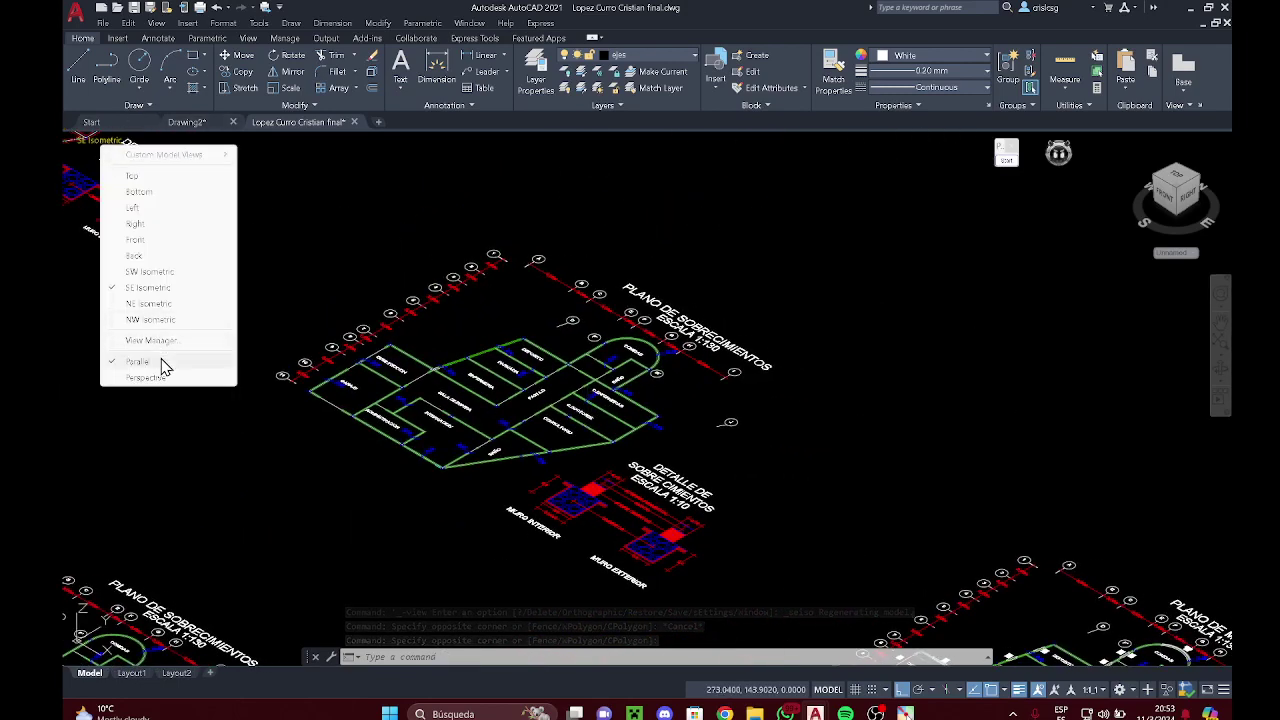
pyautogui.click(158, 304)
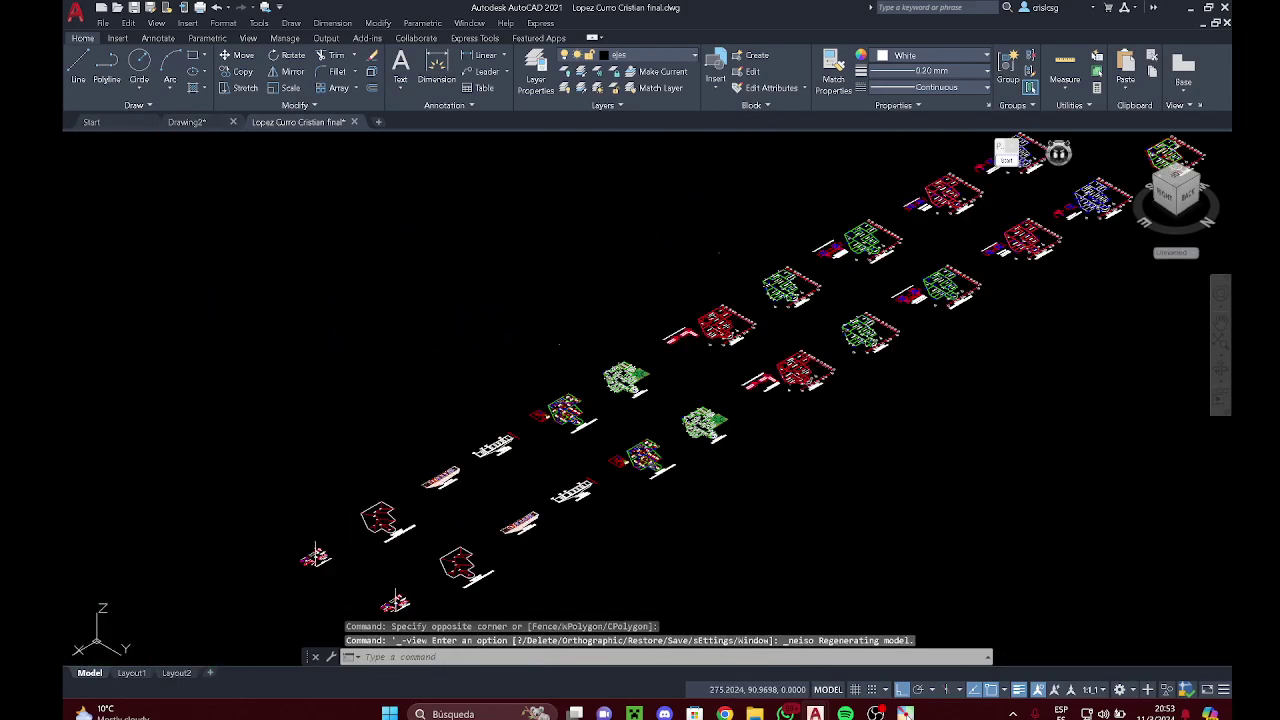
pyautogui.scroll(8, 828, 294)
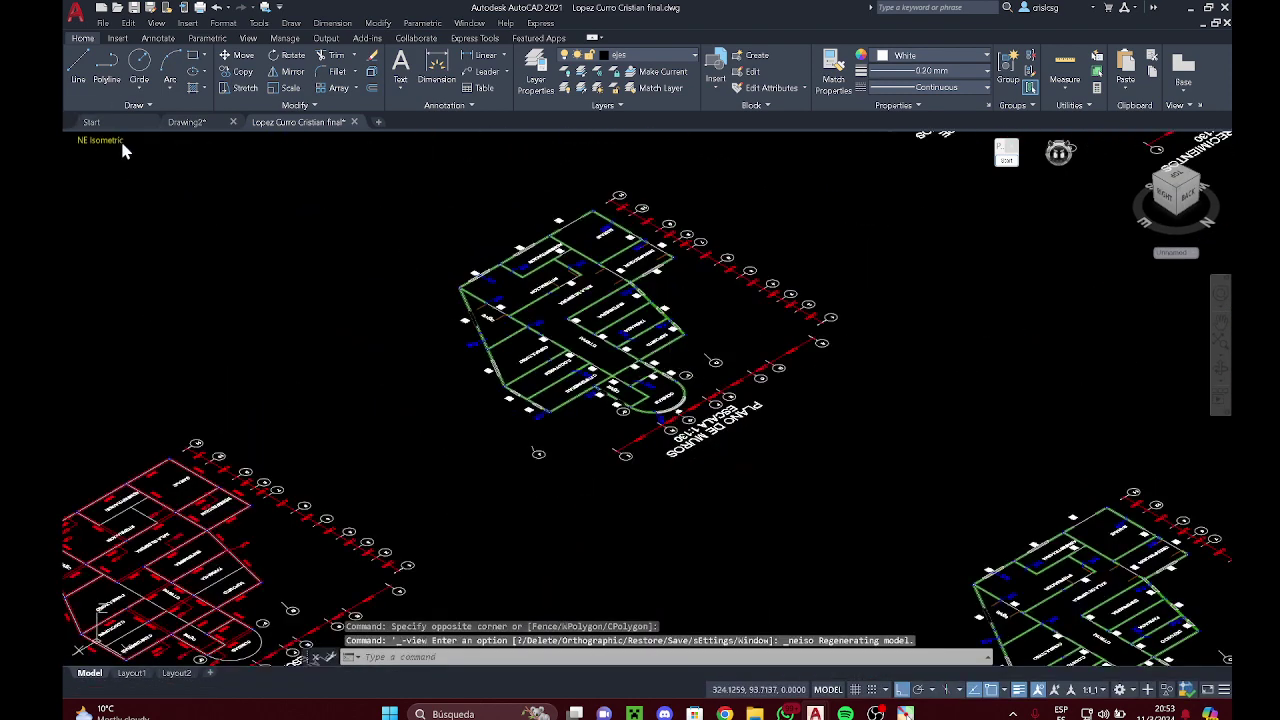
# Step: Switch the viewport to the preset Right view and examine the plans edge-on
pyautogui.click(110, 145)
pyautogui.click(140, 224)
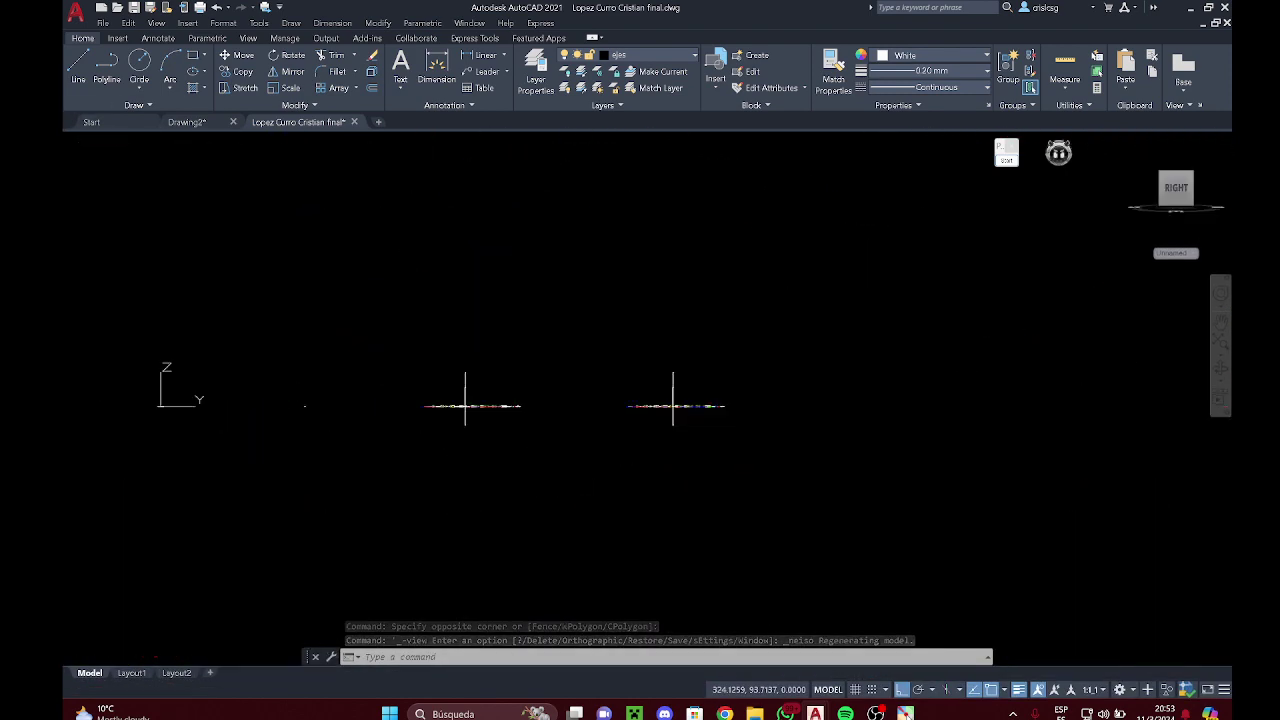
pyautogui.scroll(3, 428, 223)
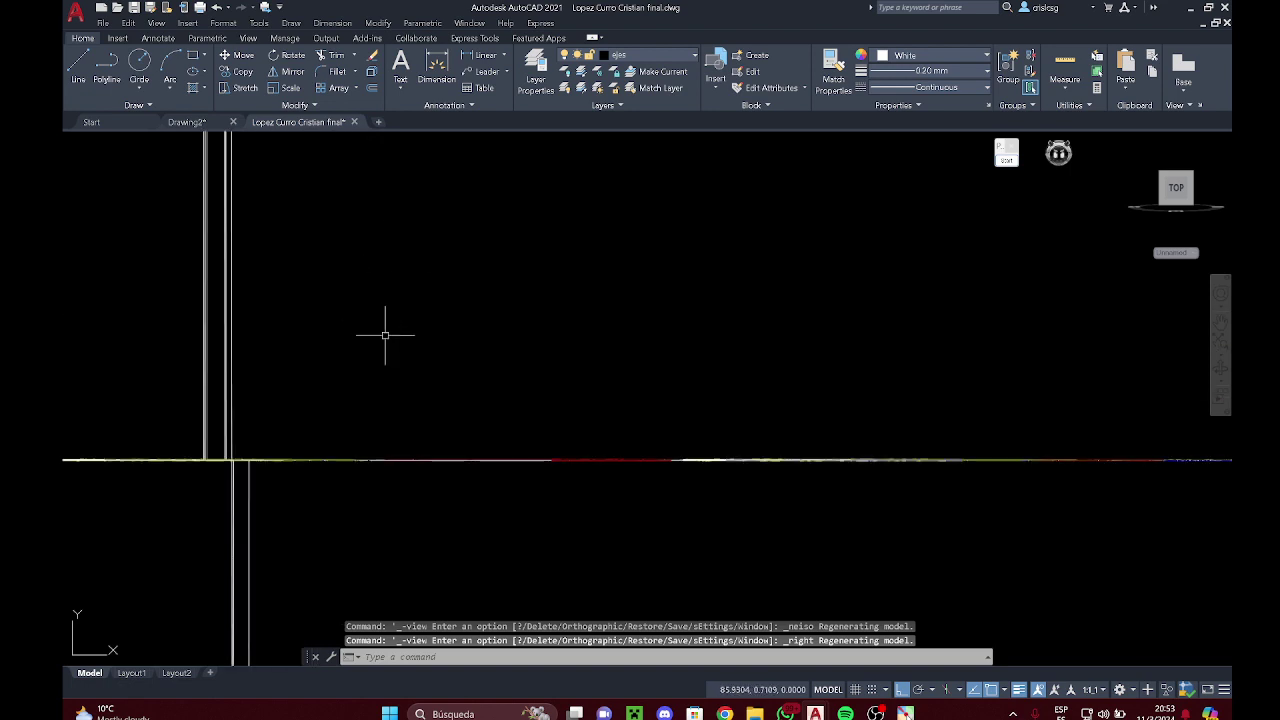
pyautogui.scroll(-6, 383, 334)
pyautogui.scroll(1, 250, 240)
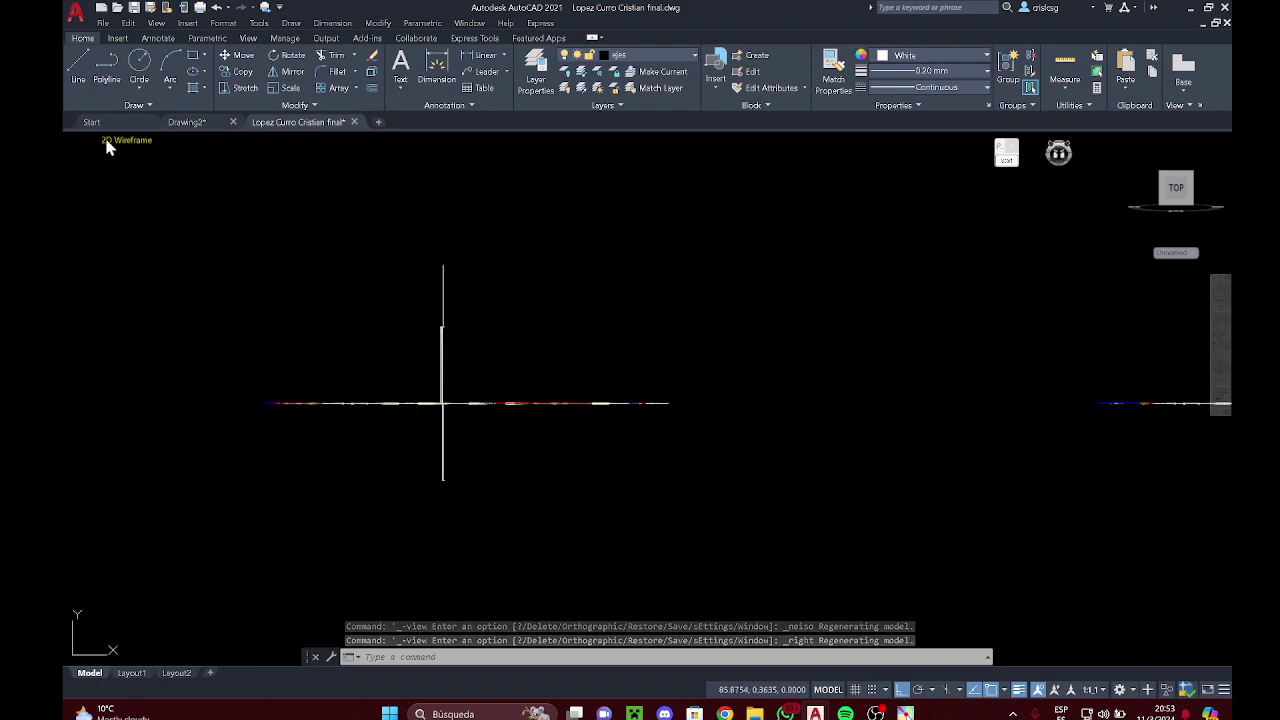
# Step: Return the viewport to the preset Top view and frame the PLANO DE CIMIENTOS
pyautogui.click(87, 140)
pyautogui.click(118, 177)
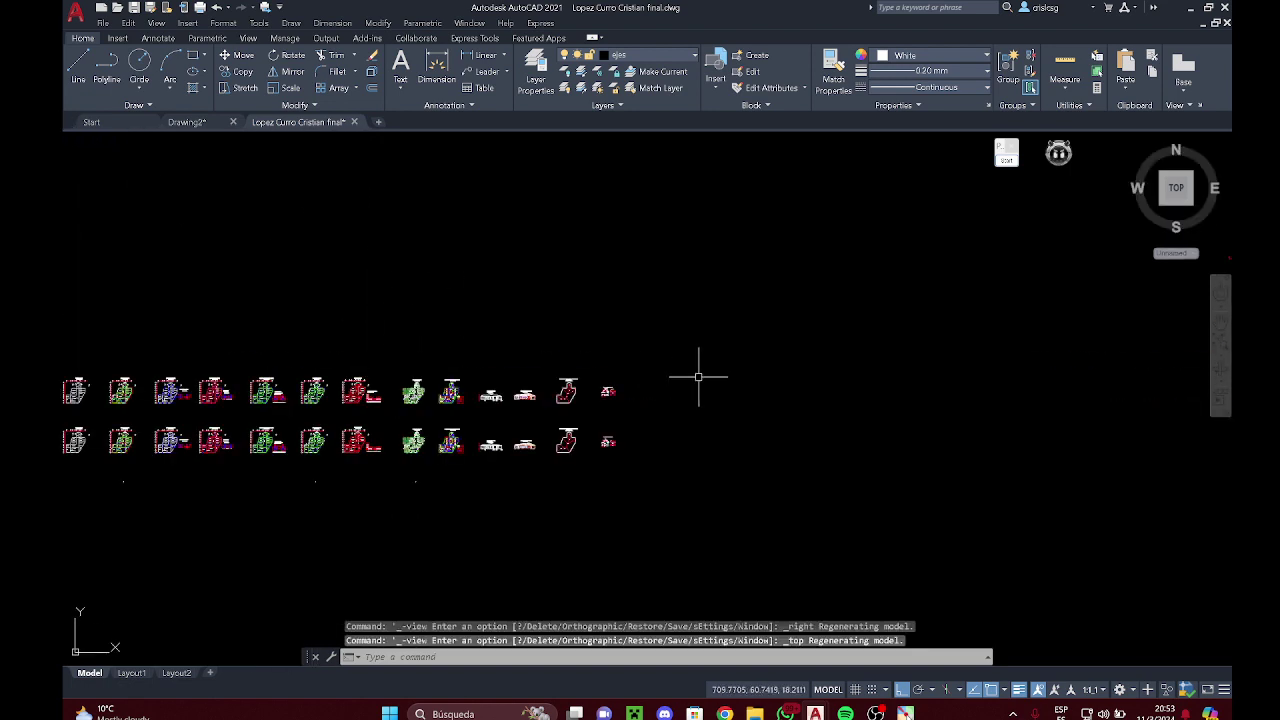
pyautogui.moveTo(700, 371); pyautogui.dragTo(1043, 229, button='middle')
pyautogui.scroll(3, 1043, 229)
pyautogui.scroll(4, 571, 394)
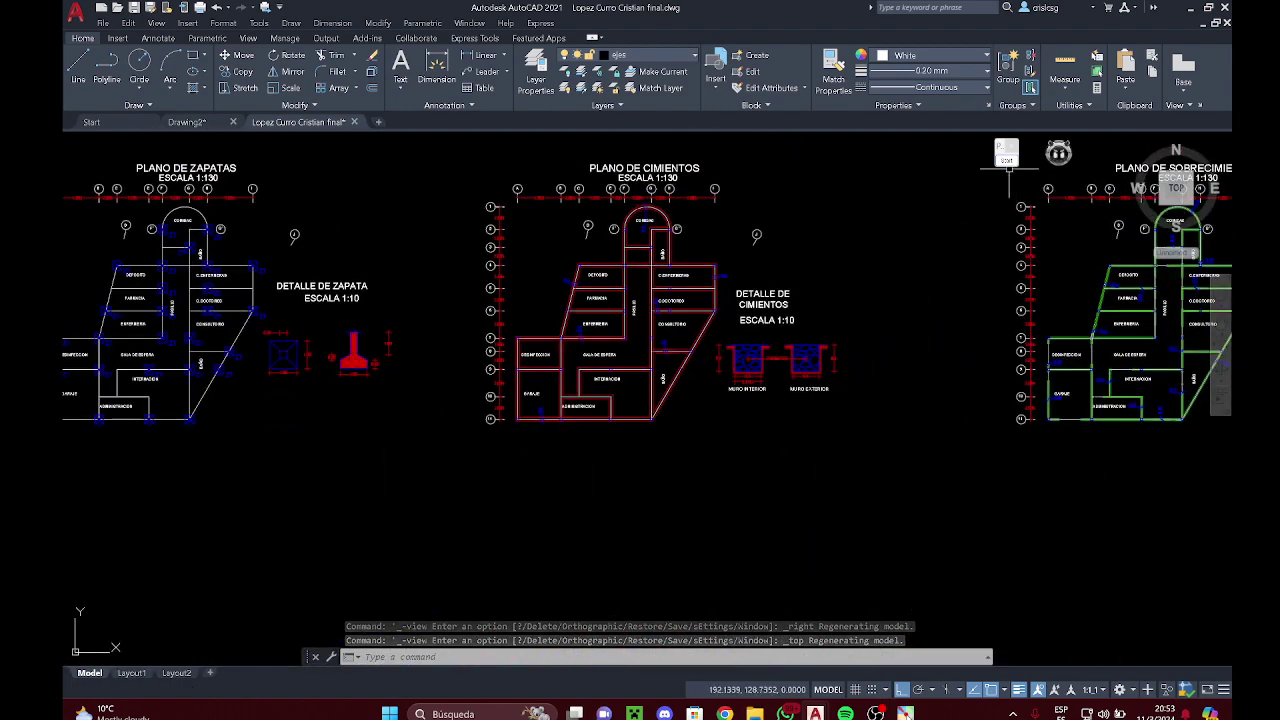
# Step: Look over both rows of plans in model space, selecting a group of them and clearing the selection
pyautogui.click(1006, 156)
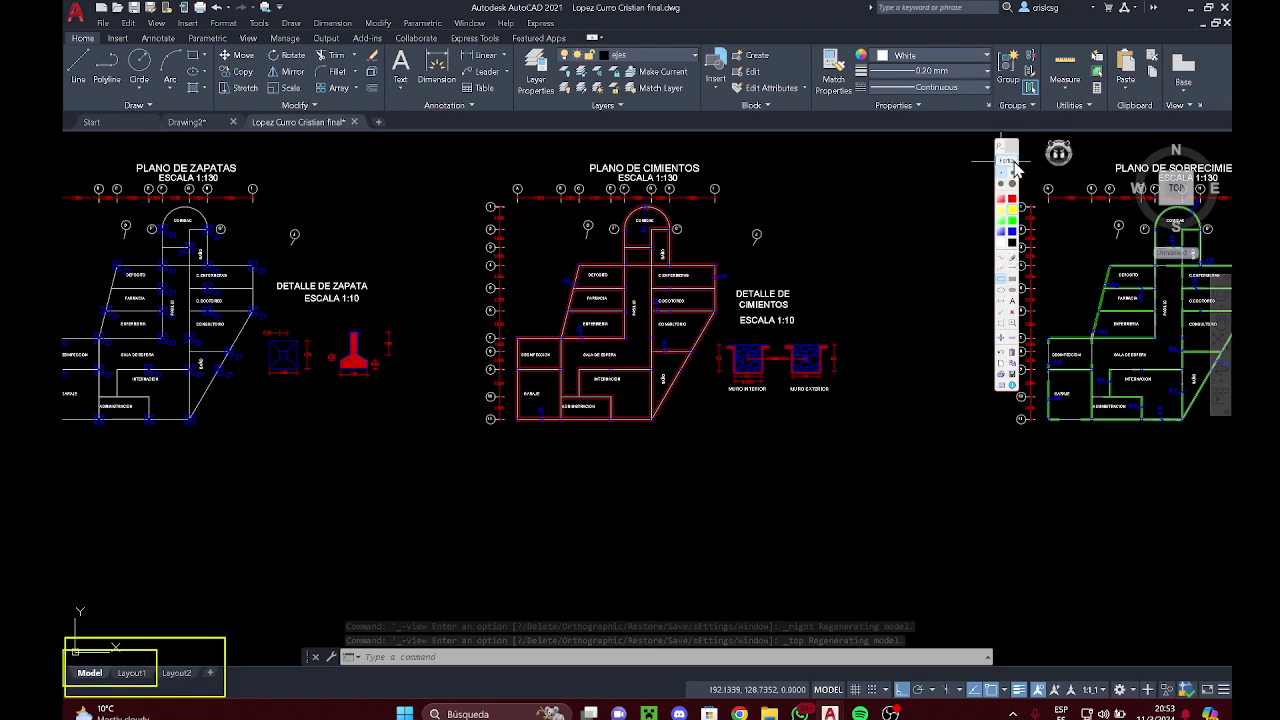
pyautogui.click(1014, 168)
pyautogui.scroll(-3, 866, 294)
pyautogui.click(304, 259)
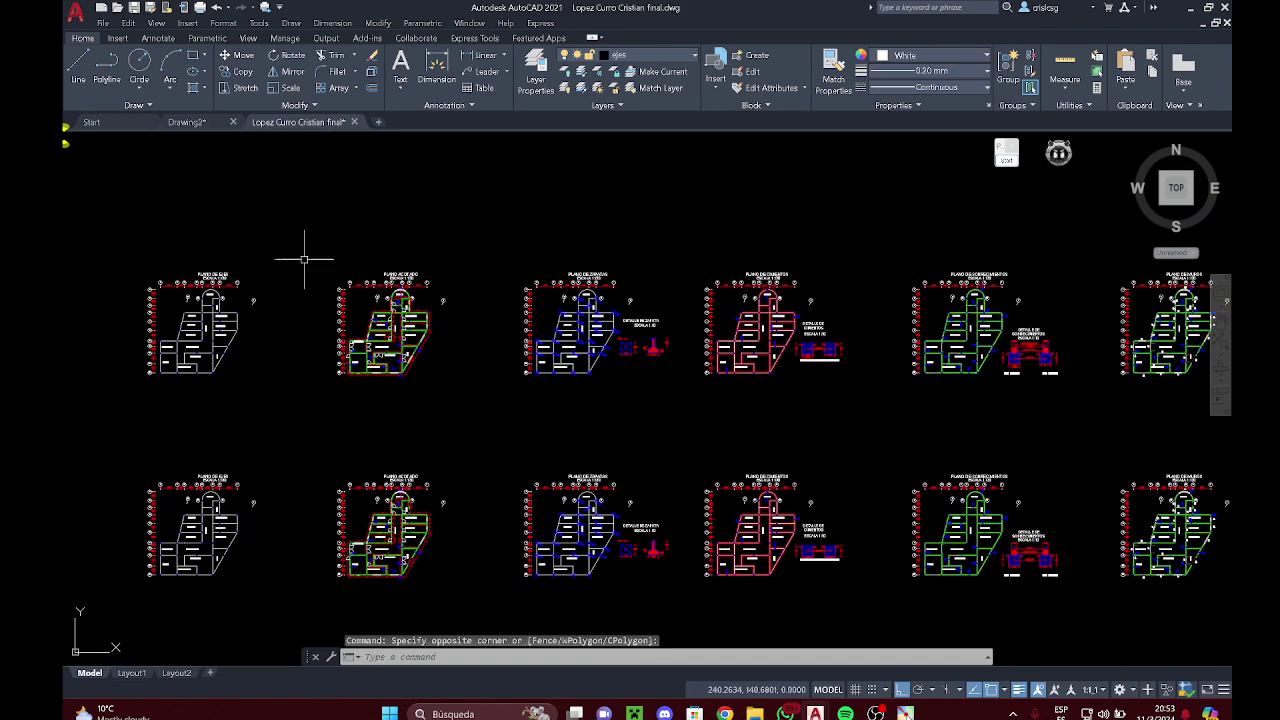
pyautogui.click(172, 220)
pyautogui.click(1228, 523)
pyautogui.moveTo(944, 386); pyautogui.dragTo(680, 384, button='middle')
pyautogui.press('Escape')
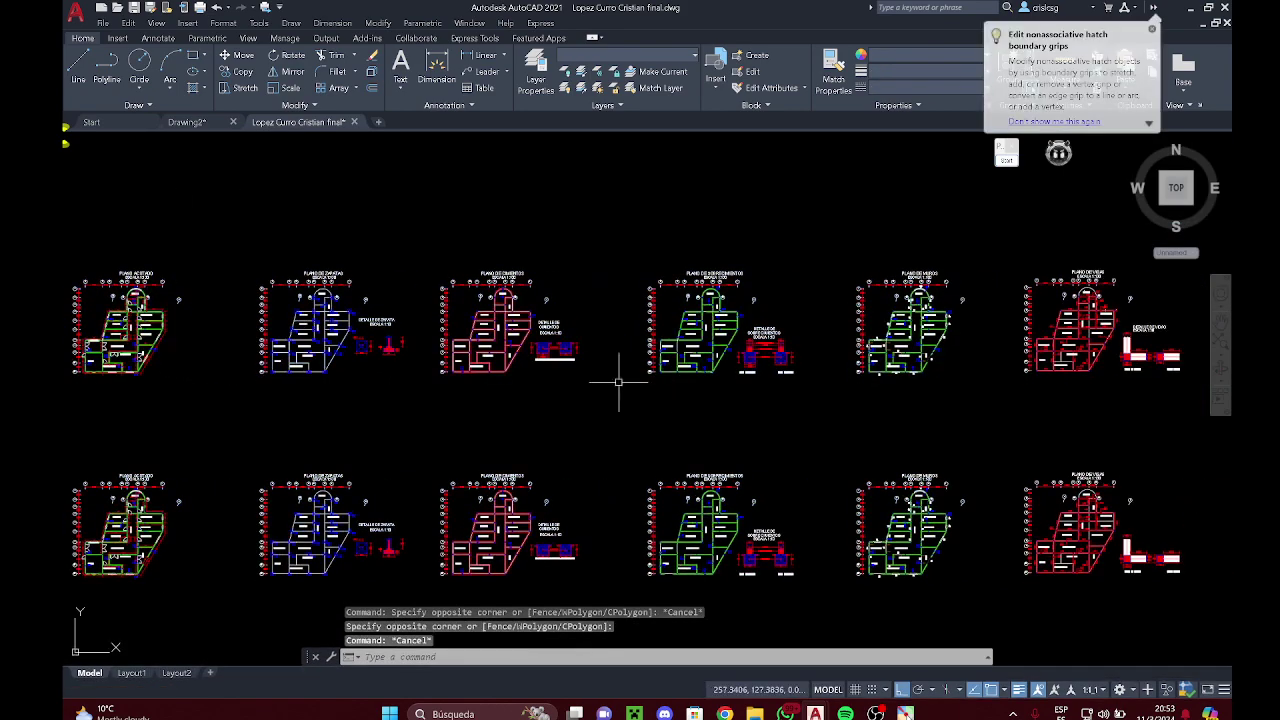
pyautogui.click(243, 431)
pyautogui.moveTo(243, 431); pyautogui.dragTo(281, 457, button='middle')
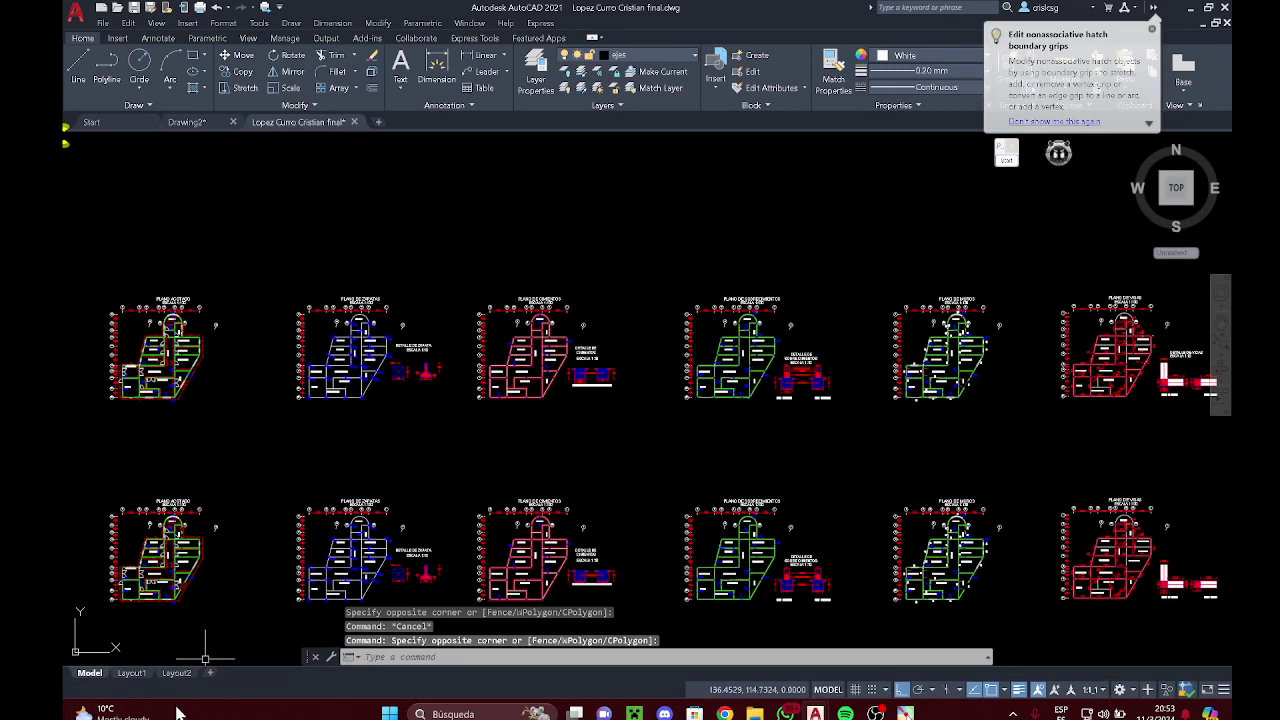
# Step: Open Layout1 and look over its whole row of plan sheets
pyautogui.click(131, 673)
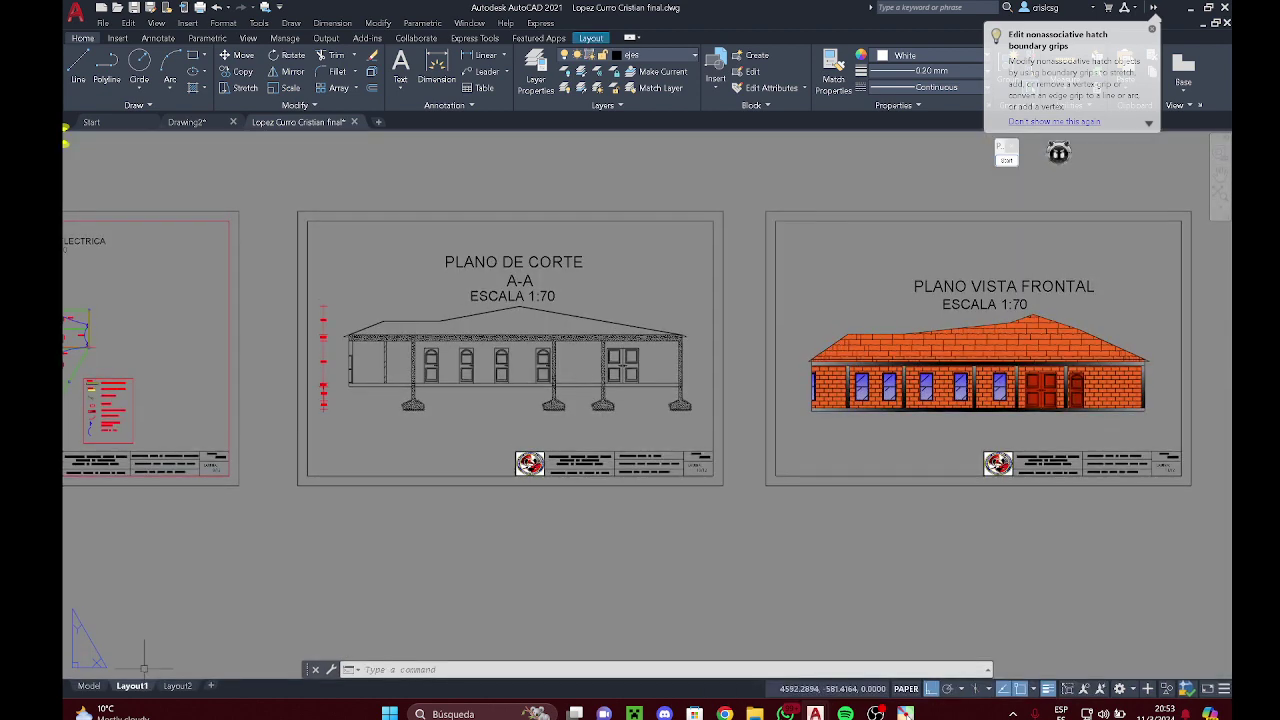
pyautogui.scroll(-8, 470, 423)
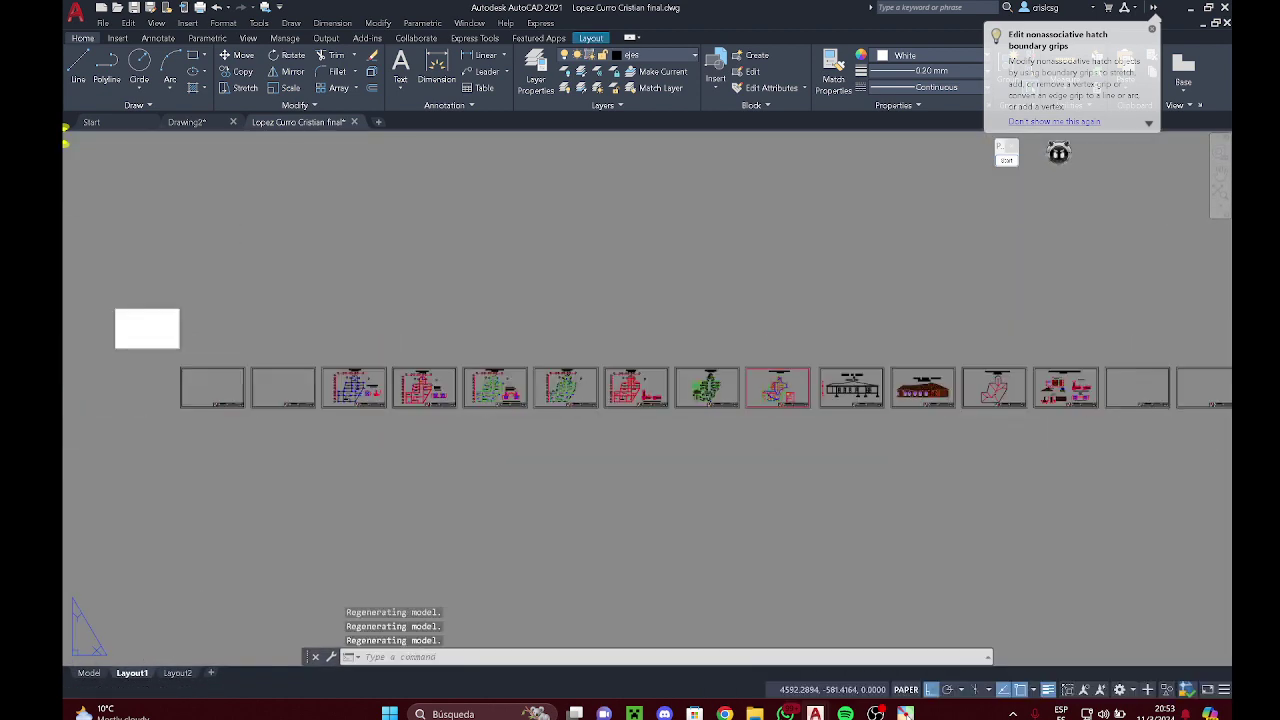
# Step: Open Layout2, activate its viewport and zoom it to the extents of the drawing
pyautogui.click(177, 672)
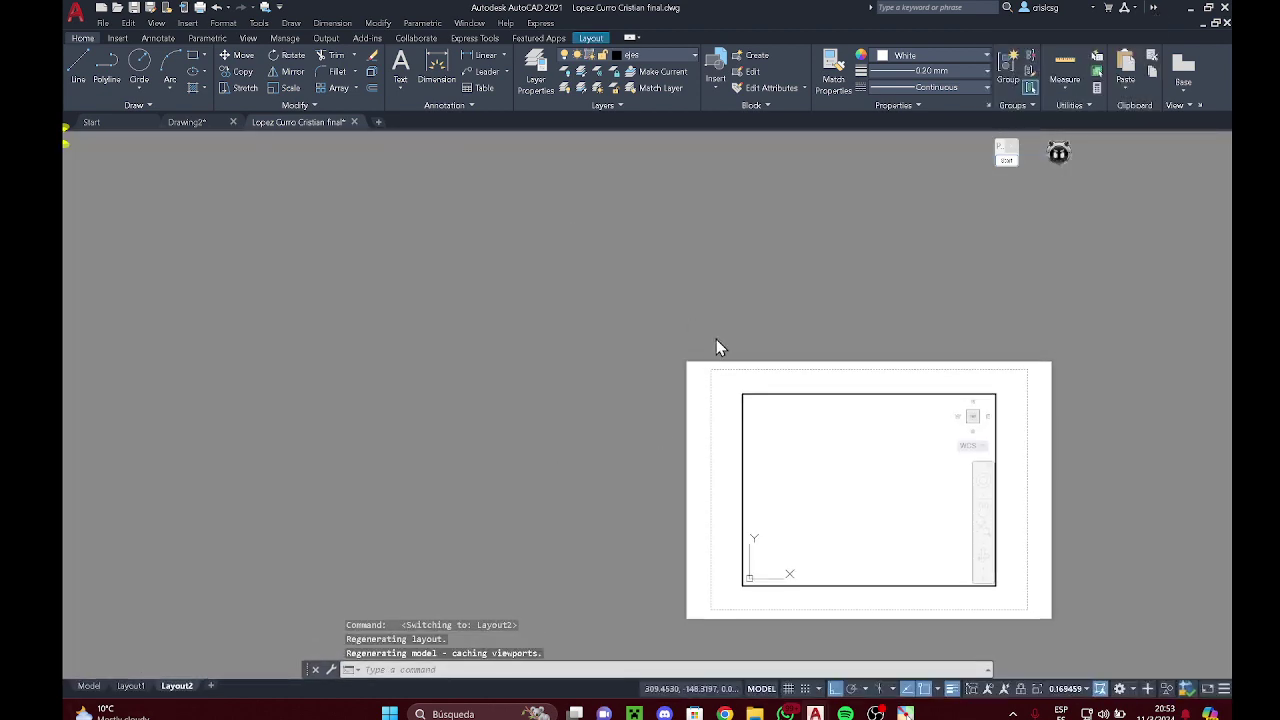
pyautogui.doubleClick(1087, 484)
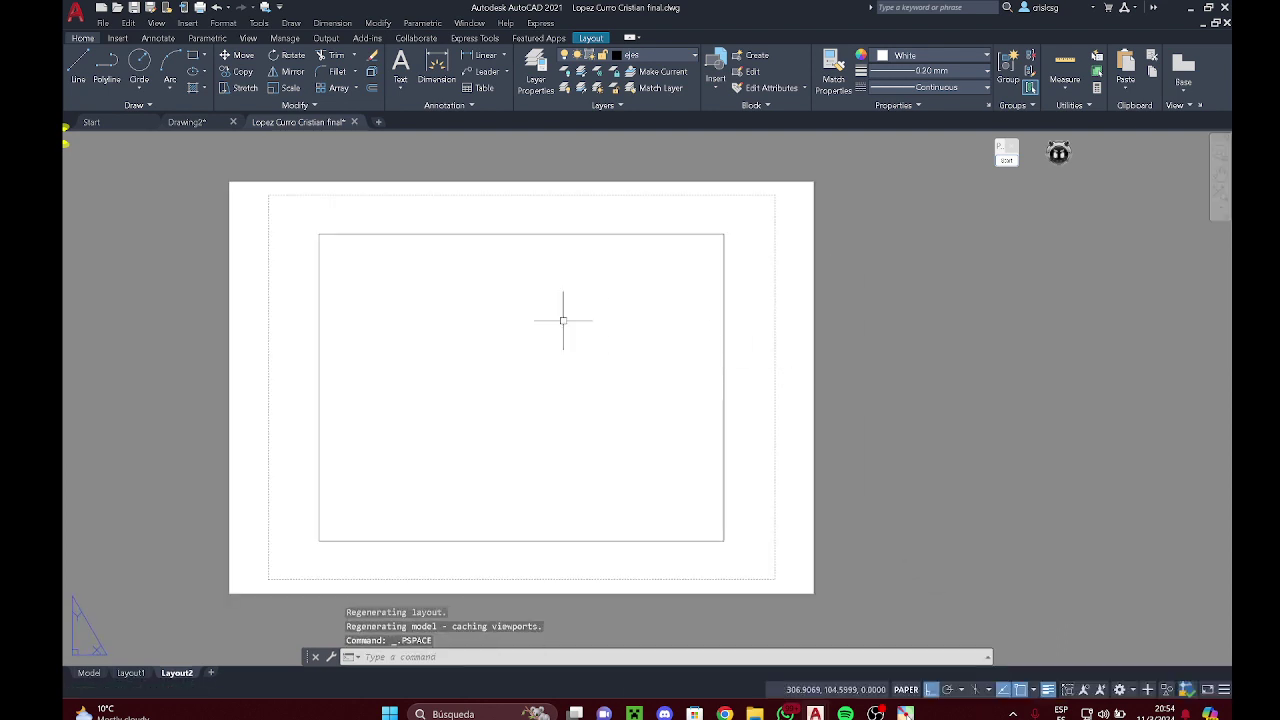
pyautogui.doubleClick(563, 320)
pyautogui.write('z')
pyautogui.press('Return')
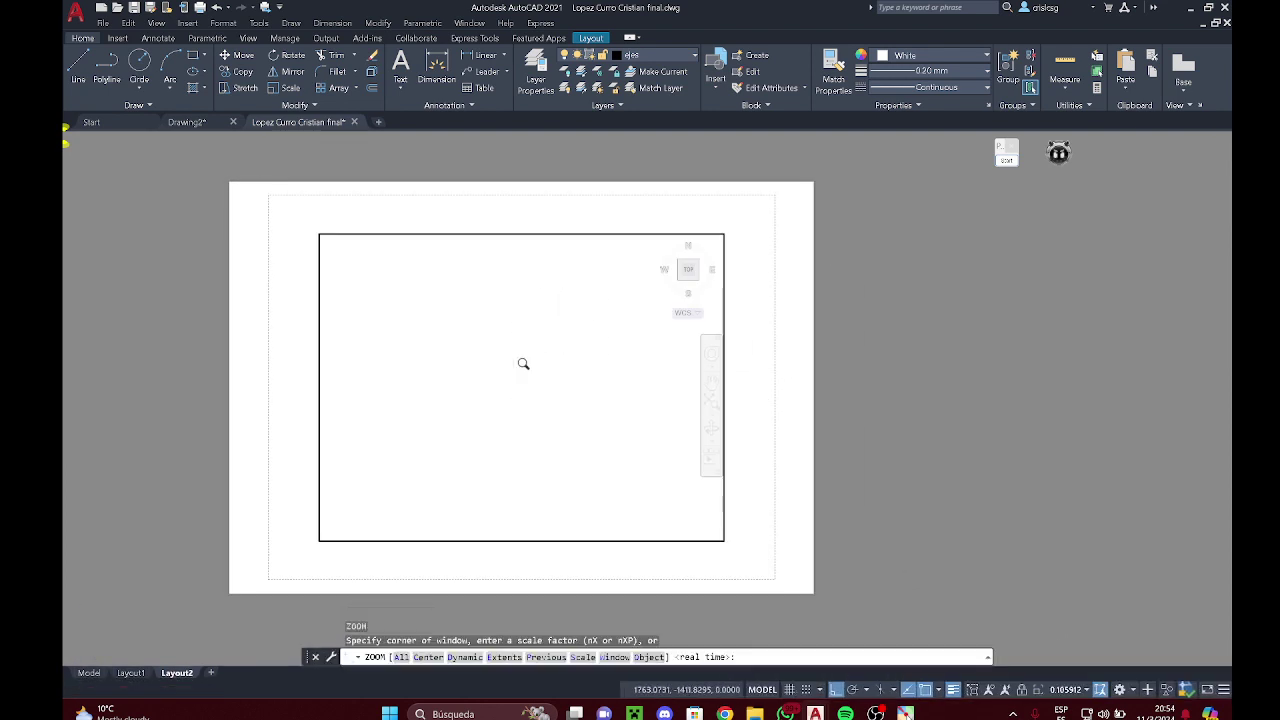
pyautogui.write('e')
pyautogui.press('Return')
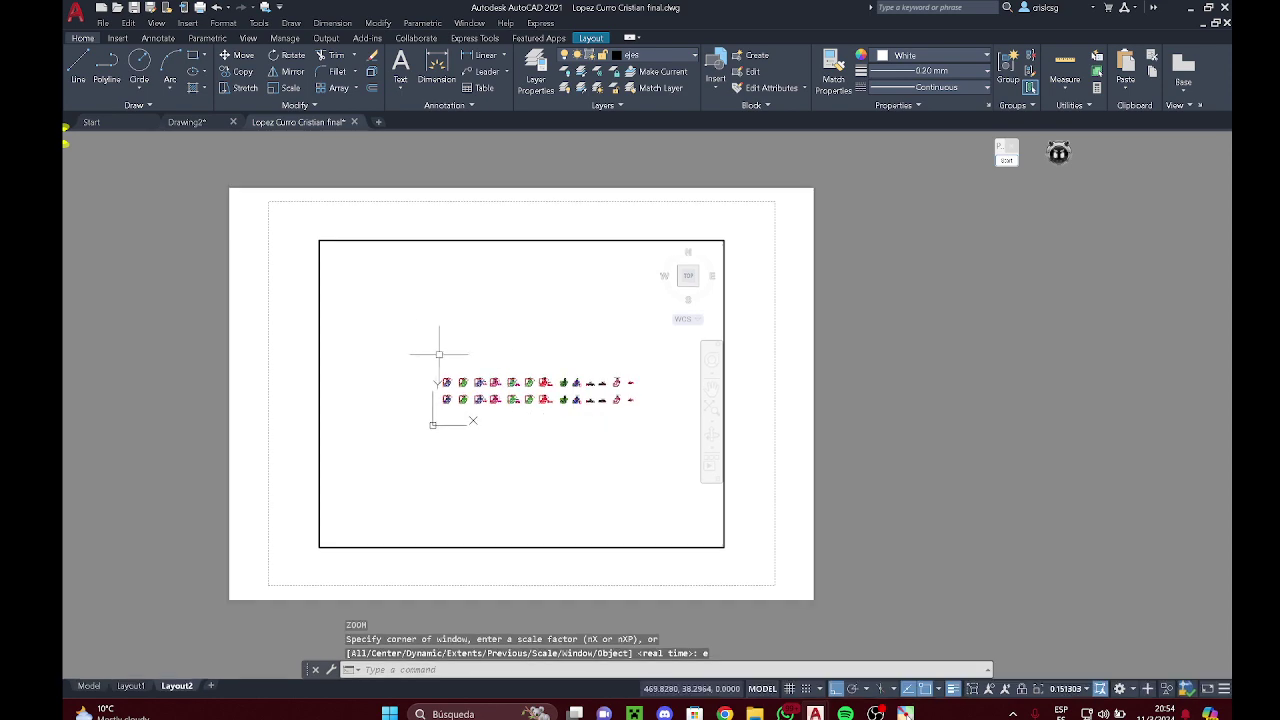
# Step: Select all plans inside Layout2's viewport, compare them with the plans in model space and return to Layout2
pyautogui.click(409, 343)
pyautogui.click(642, 436)
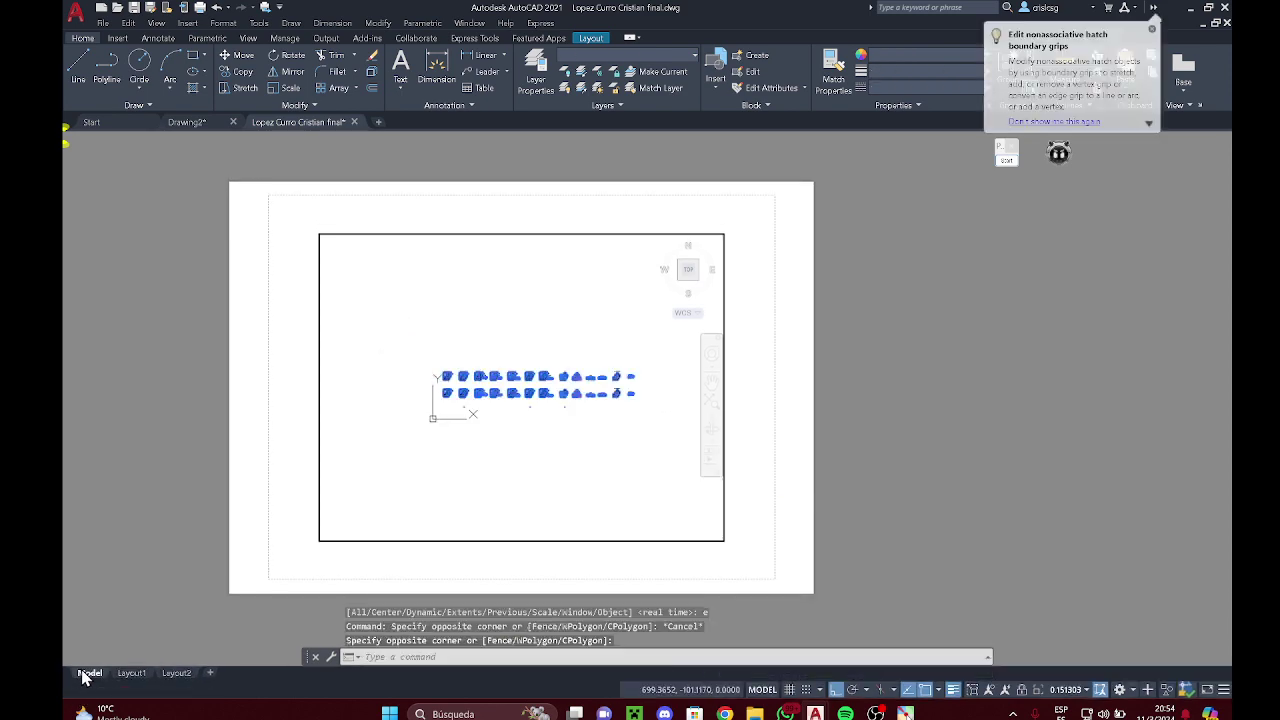
pyautogui.click(89, 672)
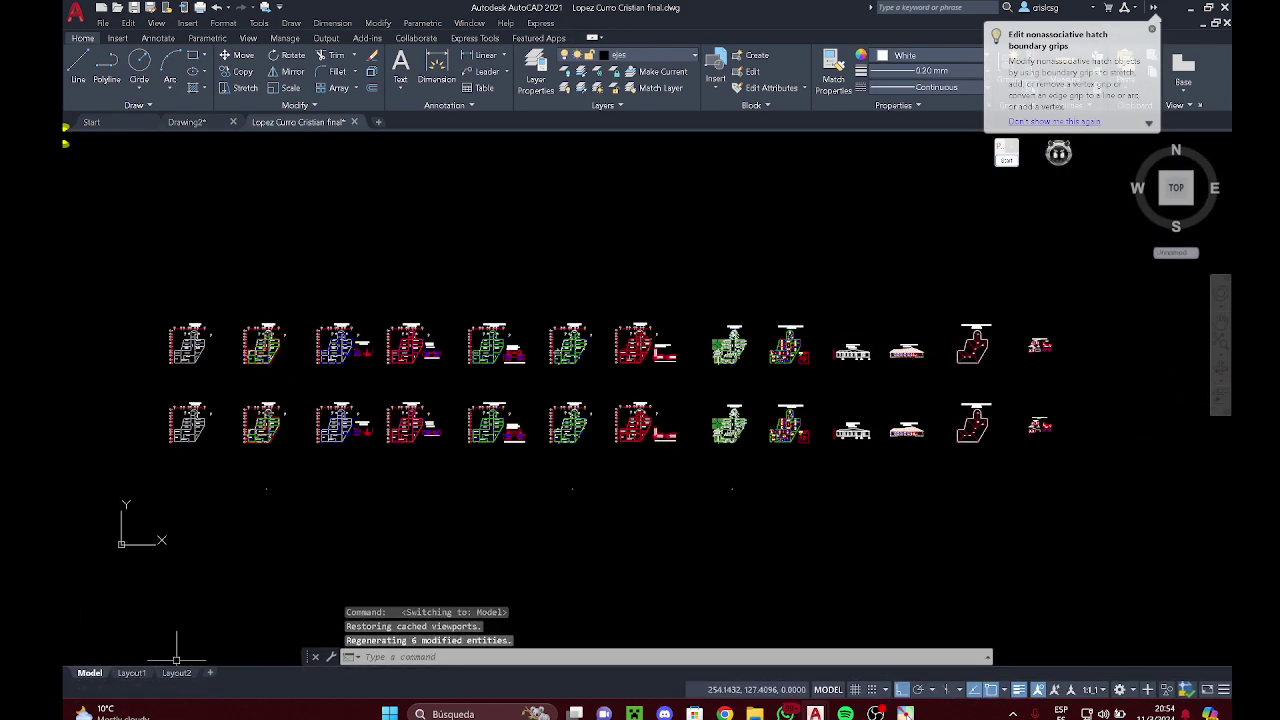
pyautogui.click(178, 673)
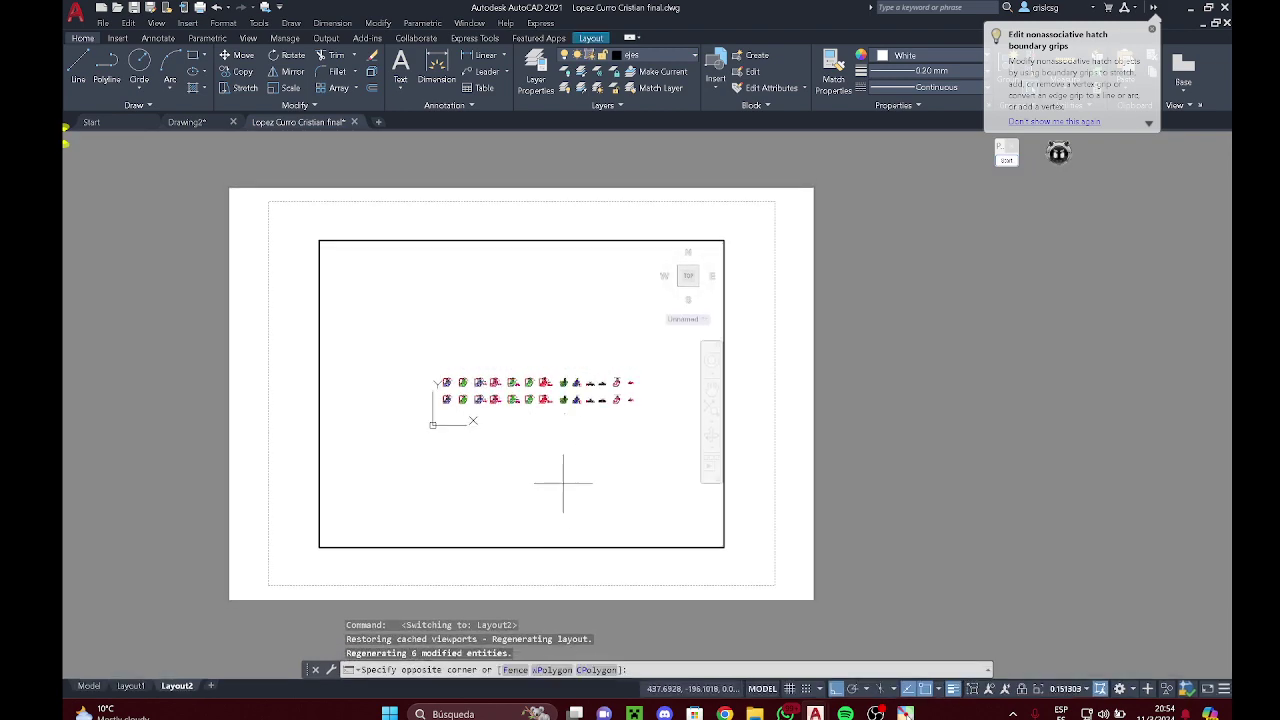
# Step: Examine the plans through Layout2's active viewport, including the PLANO DE EJES up close
pyautogui.press('Escape')
pyautogui.scroll(12, 477, 386)
pyautogui.scroll(-6, 477, 386)
pyautogui.moveTo(503, 396); pyautogui.dragTo(568, 420, button='middle')
pyautogui.scroll(8, 415, 369)
pyautogui.moveTo(414, 369); pyautogui.dragTo(485, 373, button='middle')
pyautogui.scroll(2, 438, 368)
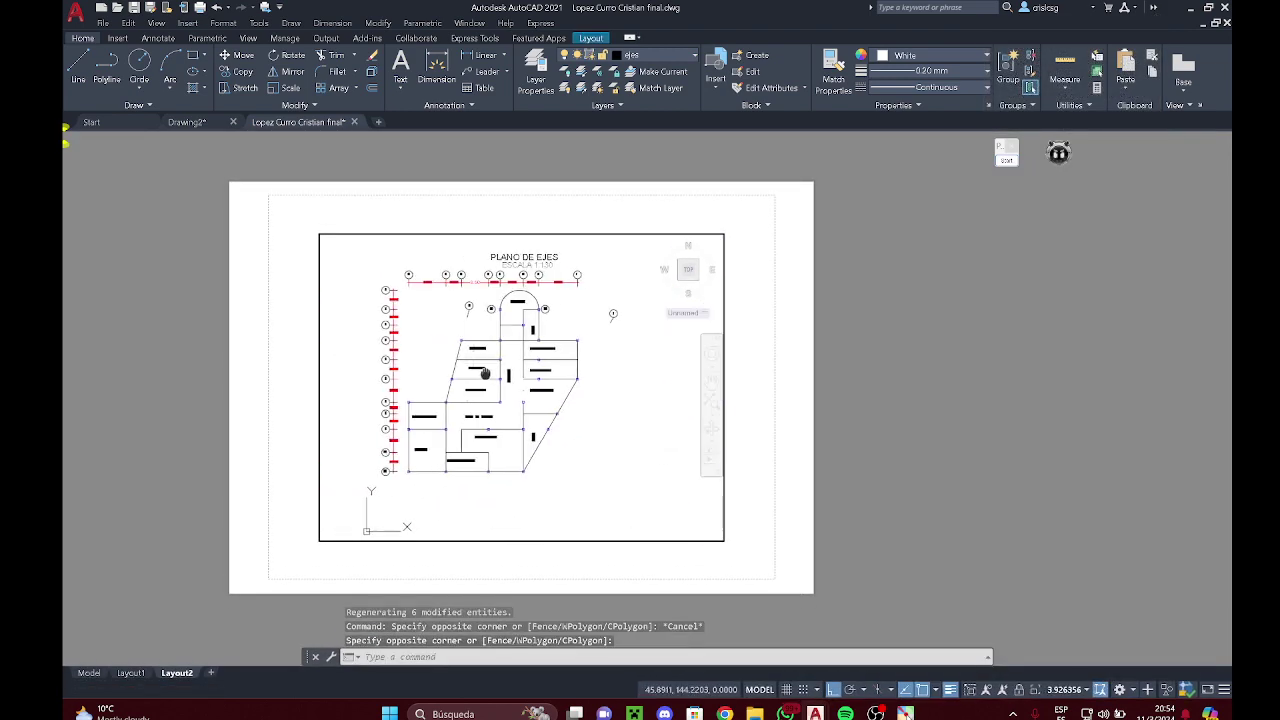
pyautogui.scroll(-5, 485, 373)
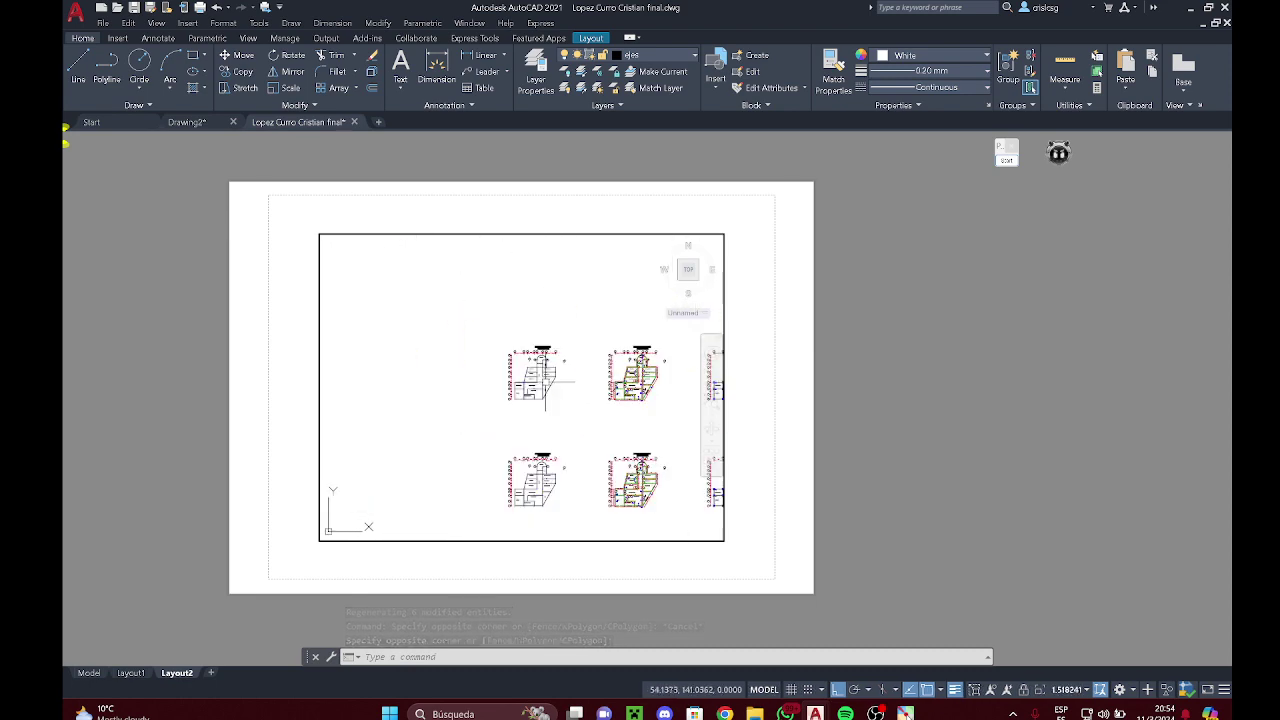
# Step: Zoom through Layout2's viewport between the overview of all plans and the PLANO DE EJES alone
pyautogui.scroll(-6, 546, 381)
pyautogui.scroll(3, 608, 474)
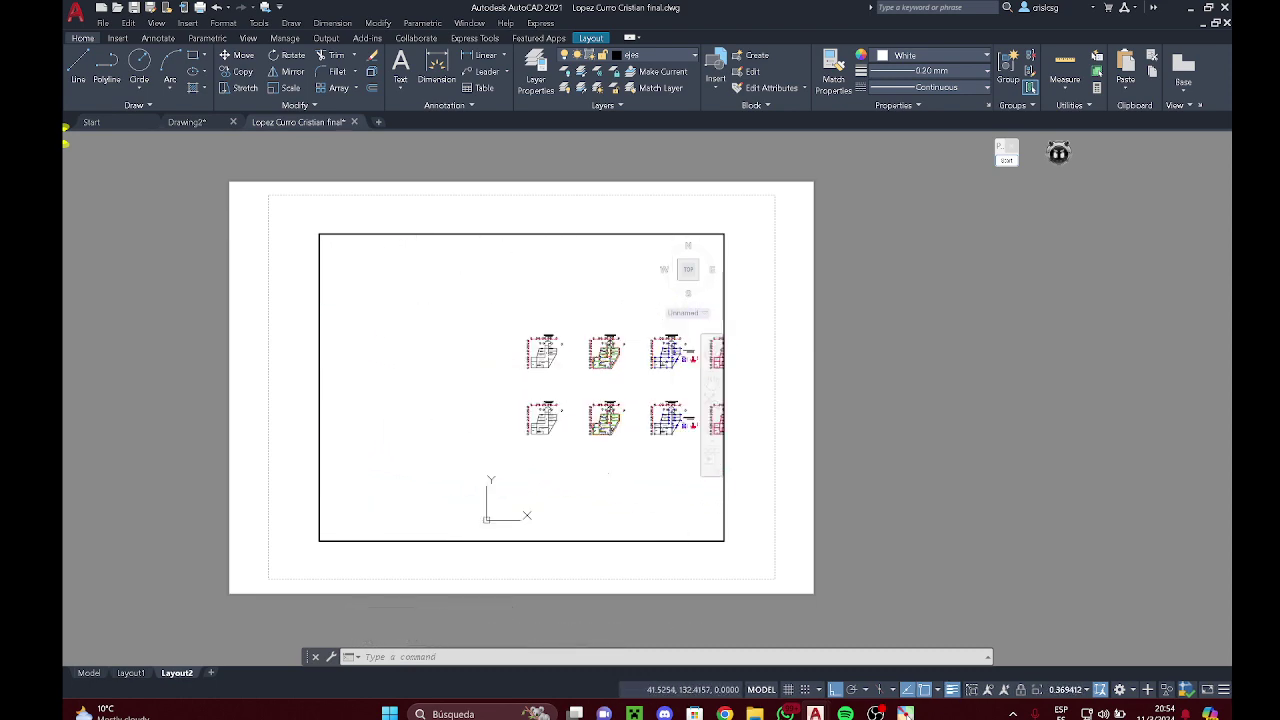
pyautogui.scroll(2, 532, 365)
pyautogui.scroll(3, 589, 310)
pyautogui.moveTo(554, 343); pyautogui.dragTo(603, 323, button='middle')
pyautogui.scroll(-1, 586, 324)
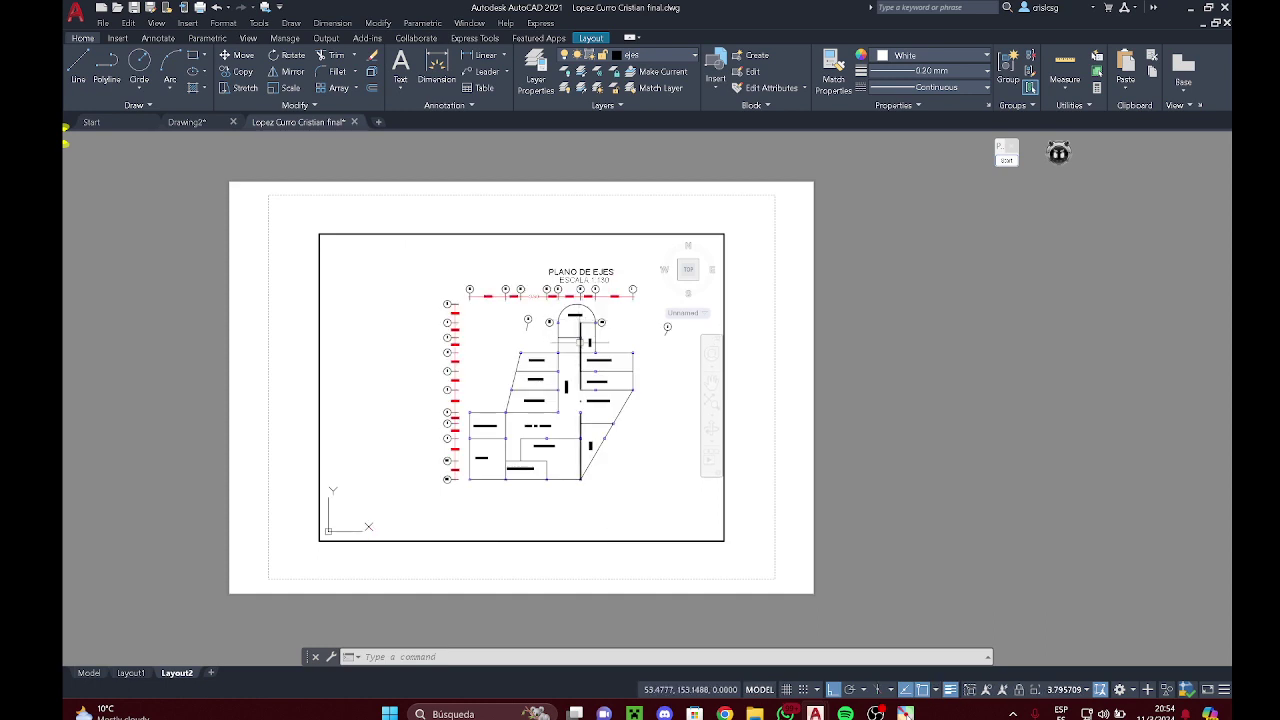
pyautogui.scroll(3, 580, 342)
pyautogui.scroll(-3, 576, 340)
pyautogui.scroll(4, 574, 338)
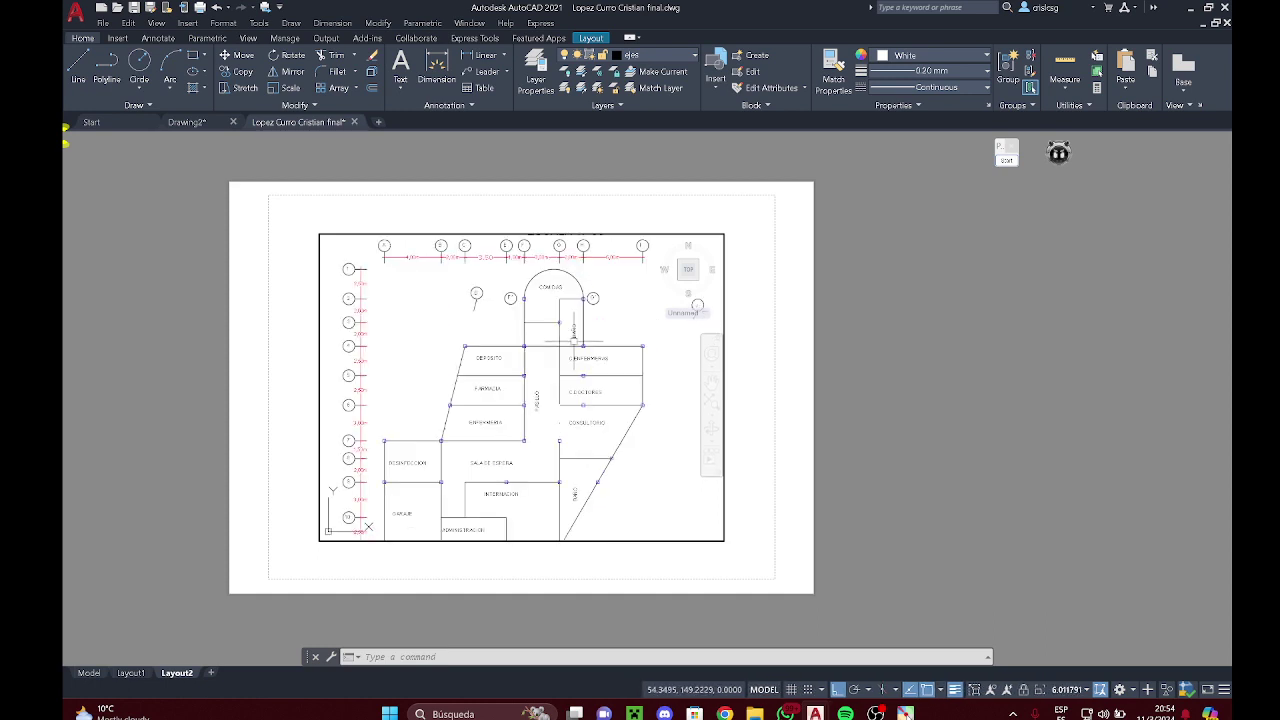
pyautogui.scroll(-3, 575, 341)
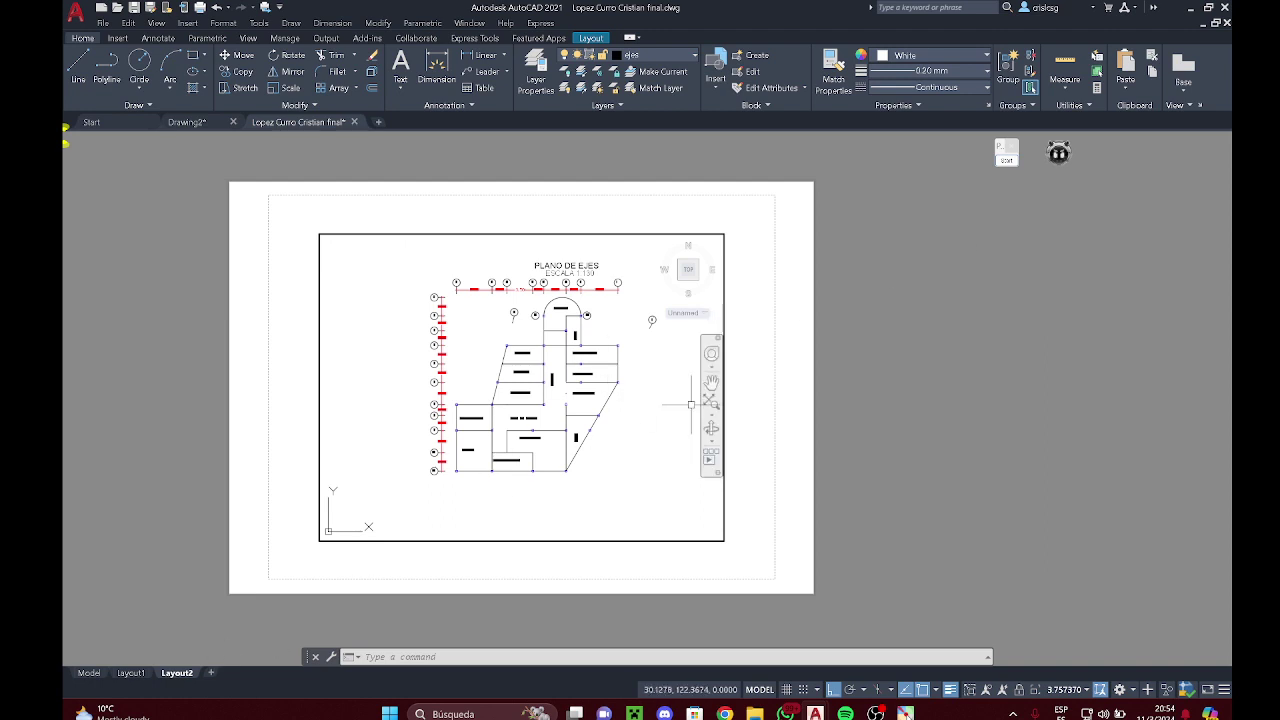
# Step: Leave Layout2's viewport, switch to Layout1 and bring its first plan sheets into view
pyautogui.doubleClick(820, 420)
pyautogui.click(131, 686)
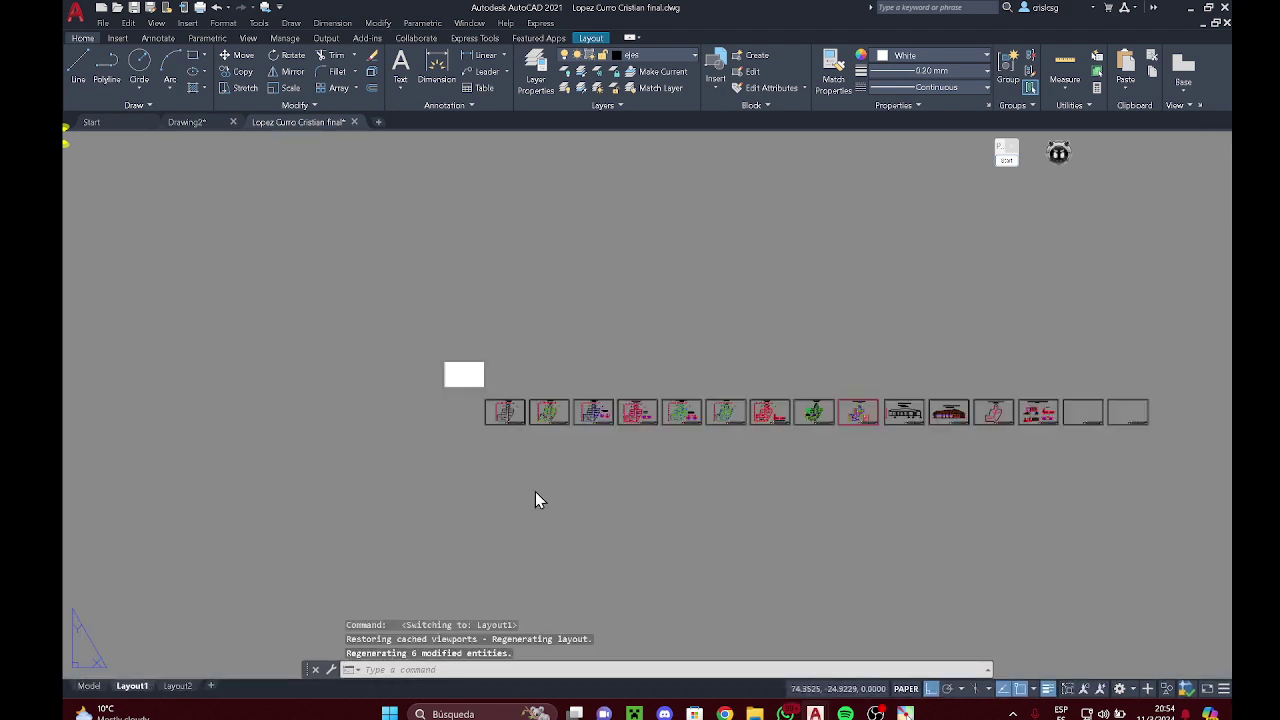
pyautogui.click(610, 413)
pyautogui.scroll(2, 609, 412)
pyautogui.moveTo(294, 392); pyautogui.dragTo(466, 340, button='middle')
pyautogui.press('Escape')
pyautogui.scroll(3, 467, 339)
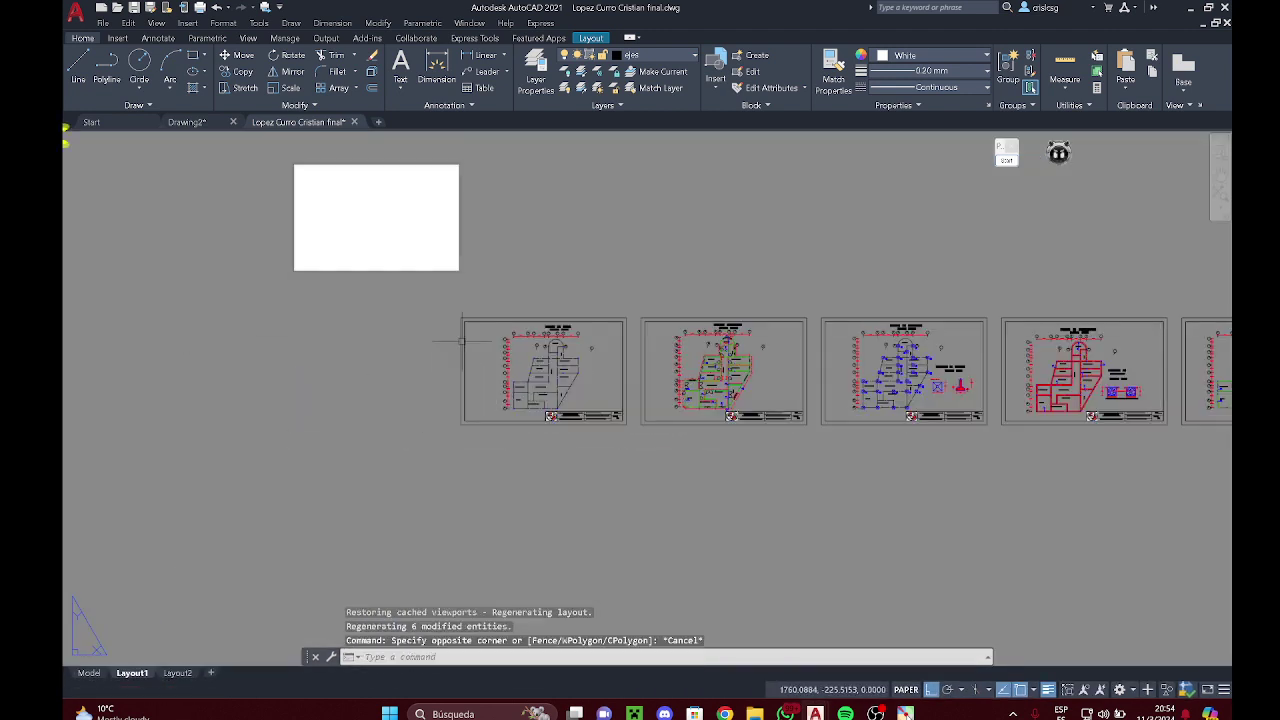
# Step: Examine Layout1's plan sheets one after another, including the PLANO ACOTADO and PLANO DE ZAPATAS
pyautogui.scroll(2, 668, 376)
pyautogui.moveTo(732, 380); pyautogui.dragTo(433, 313, button='middle')
pyautogui.moveTo(592, 356); pyautogui.dragTo(97, 396, button='middle')
pyautogui.moveTo(734, 268); pyautogui.dragTo(682, 196, button='middle')
pyautogui.scroll(2, 657, 371)
pyautogui.press('Escape')
pyautogui.scroll(-2, 656, 372)
pyautogui.moveTo(645, 345); pyautogui.dragTo(193, 371, button='middle')
pyautogui.moveTo(926, 188); pyautogui.dragTo(620, 188, button='middle')
pyautogui.scroll(2, 675, 267)
pyautogui.press('Escape')
pyautogui.scroll(-4, 779, 441)
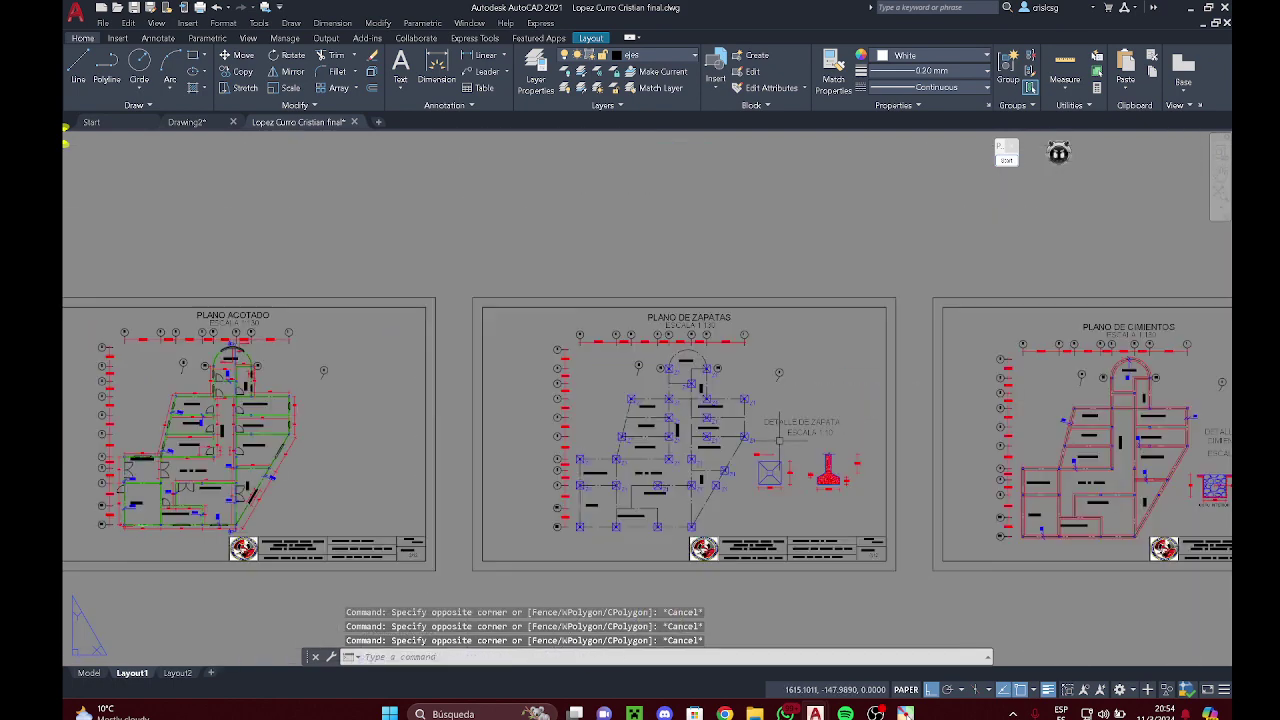
# Step: Activate the PLANO DE EJES sheet's viewport, zoom the plan inside it and return to paper space
pyautogui.moveTo(280, 454); pyautogui.dragTo(1127, 470, button='middle')
pyautogui.scroll(2, 665, 556)
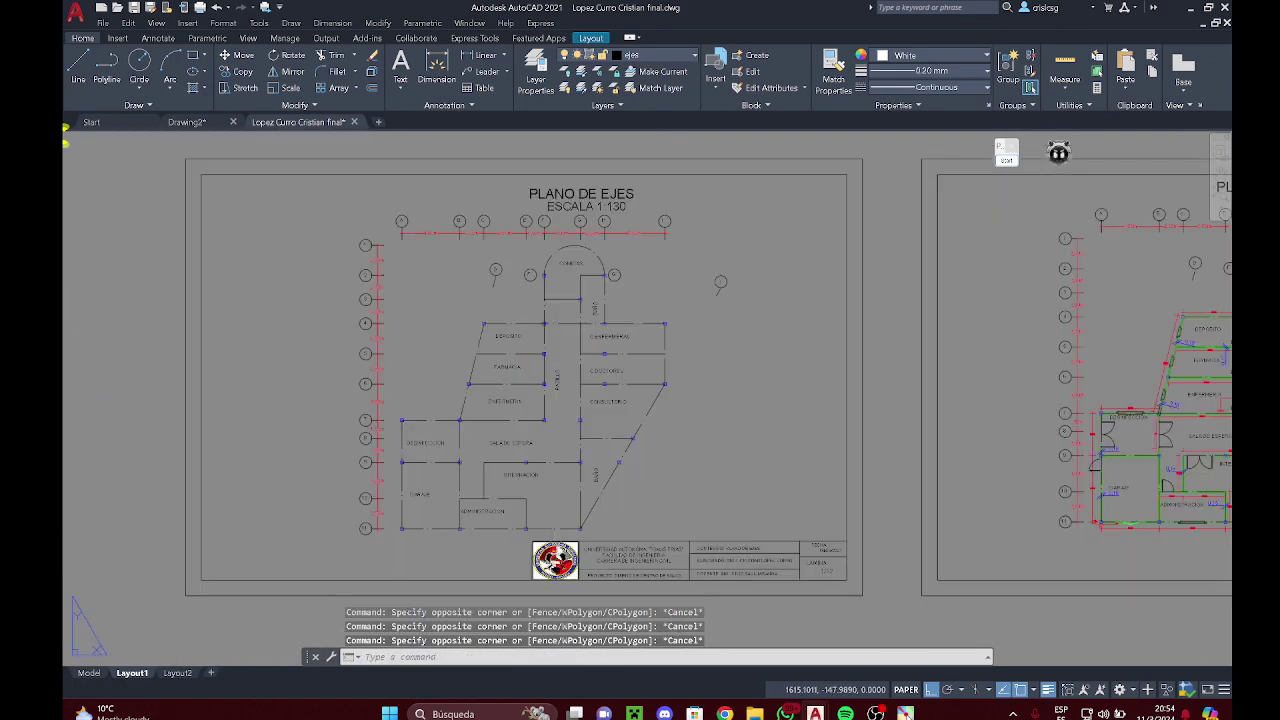
pyautogui.moveTo(515, 388); pyautogui.dragTo(639, 397, button='middle')
pyautogui.scroll(1, 636, 450)
pyautogui.scroll(-1, 687, 427)
pyautogui.press('Escape')
pyautogui.doubleClick(796, 387)
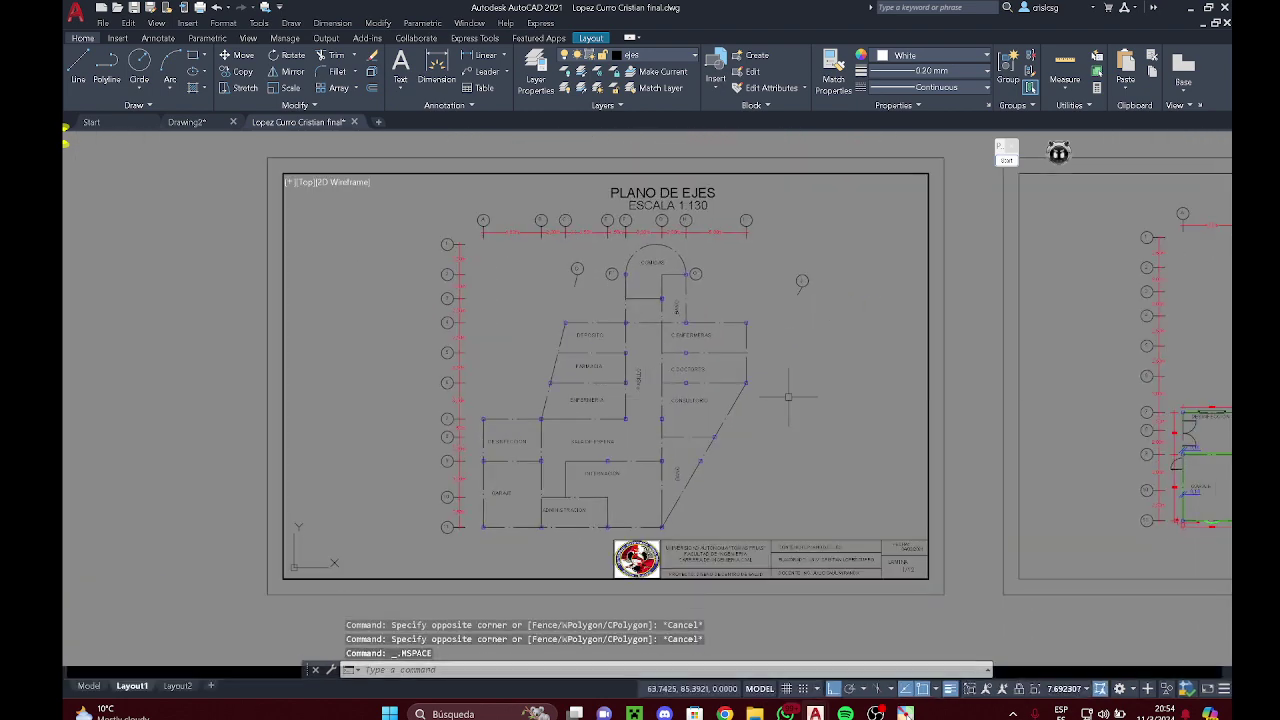
pyautogui.scroll(-3, 790, 390)
pyautogui.scroll(5, 780, 393)
pyautogui.scroll(-2, 777, 395)
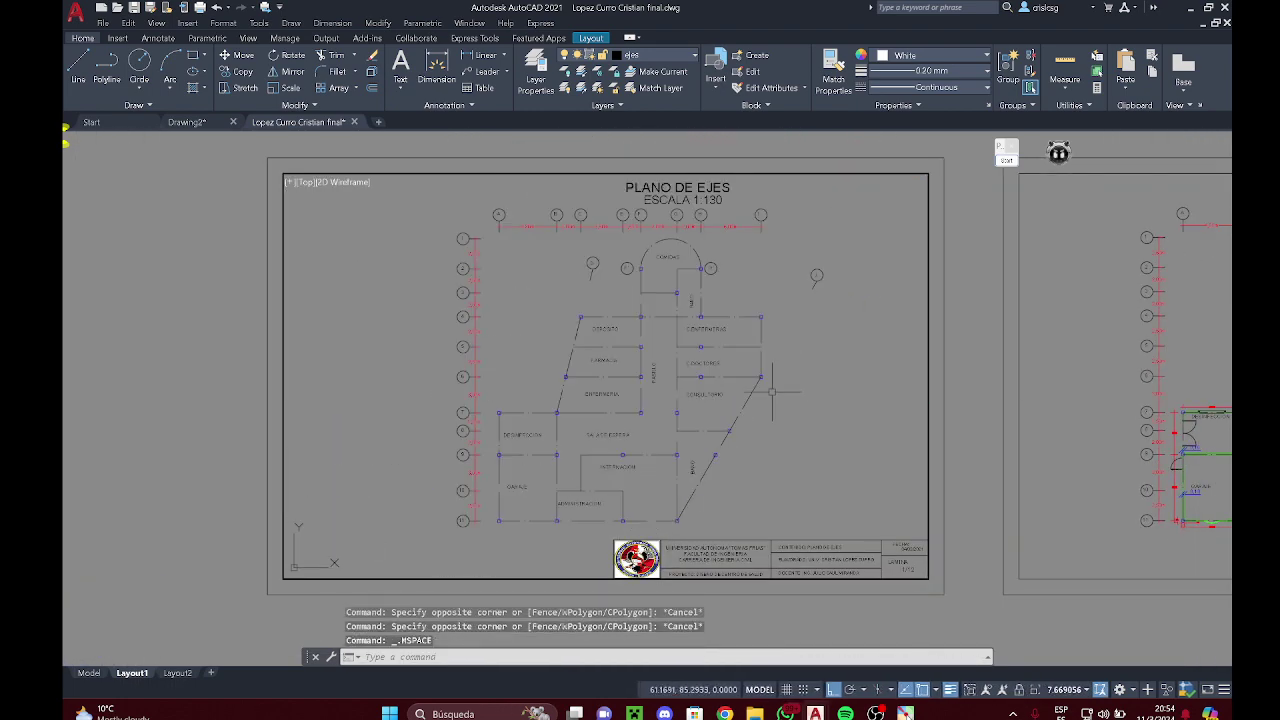
pyautogui.scroll(2, 772, 390)
pyautogui.doubleClick(106, 357)
# Step: Reactivate the first sheet's viewport, shift and rescale the axis plan inside its frame, and leave the viewport
pyautogui.scroll(-3, 110, 360)
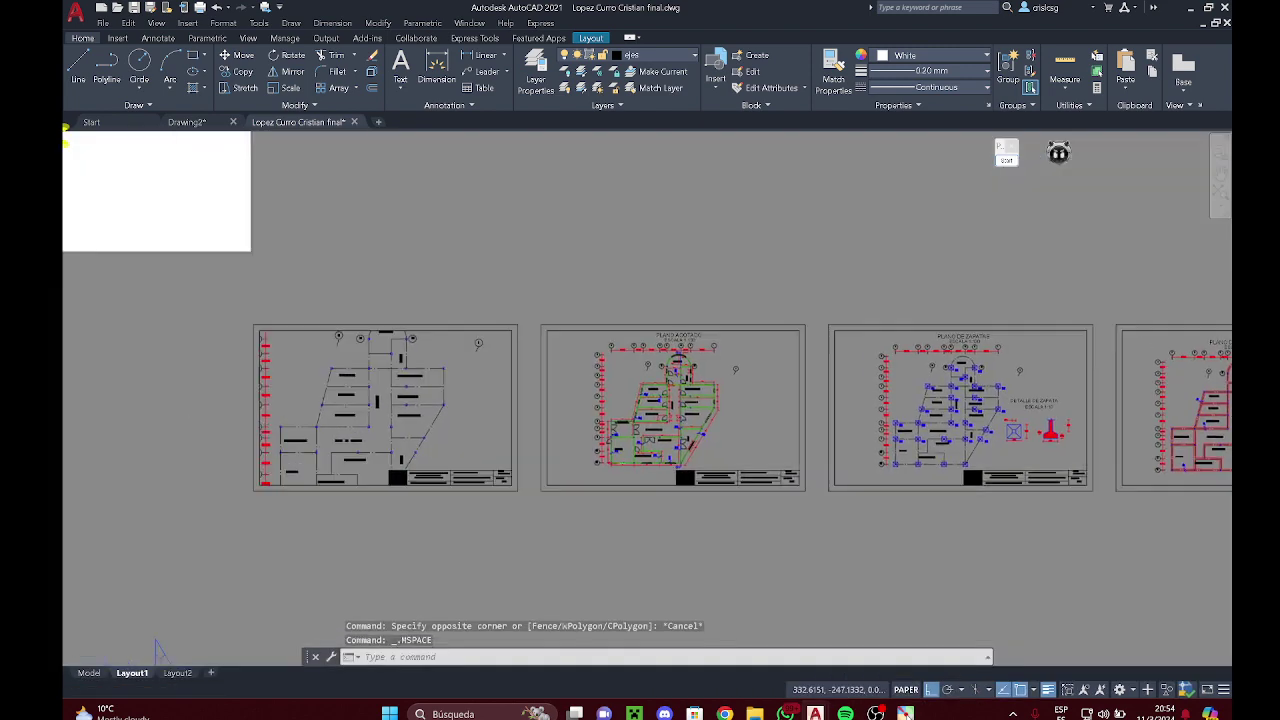
pyautogui.scroll(2, 221, 378)
pyautogui.doubleClick(621, 407)
pyautogui.scroll(1, 506, 418)
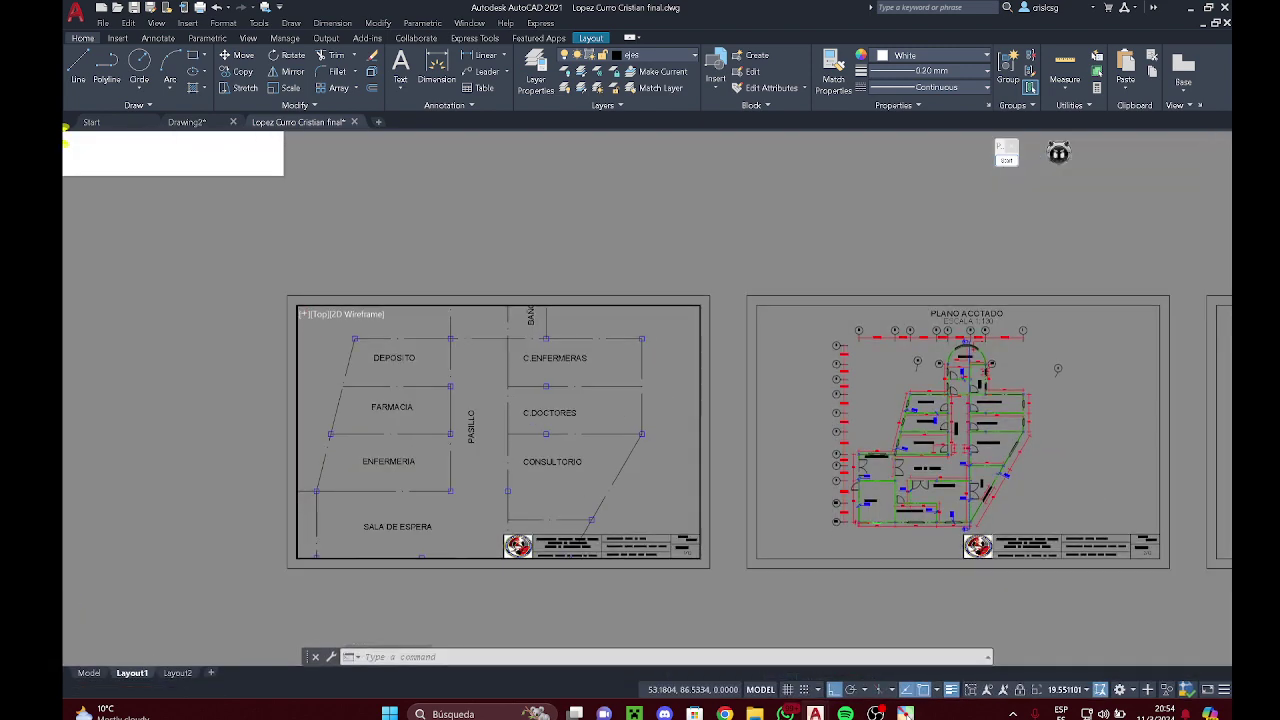
pyautogui.scroll(-3, 507, 427)
pyautogui.scroll(1, 508, 428)
pyautogui.scroll(2, 508, 428)
pyautogui.scroll(-3, 508, 428)
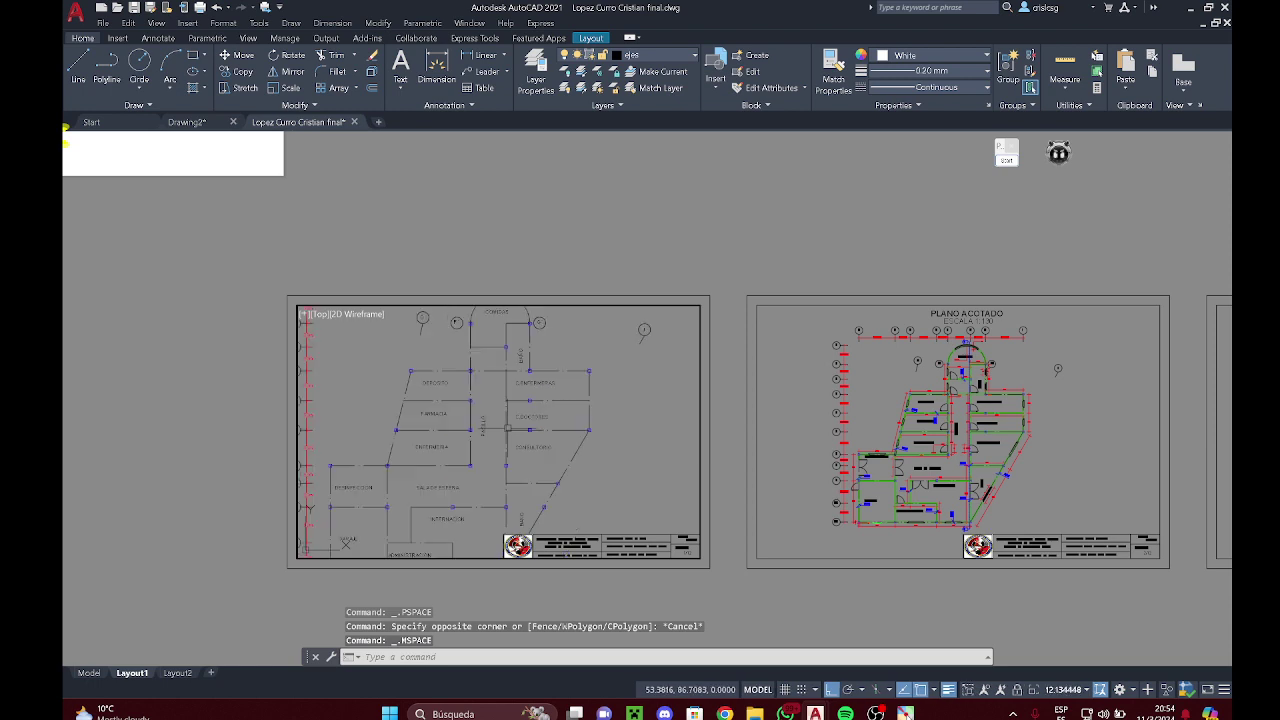
pyautogui.moveTo(466, 429)
pyautogui.mouseDown(button='middle')
pyautogui.moveTo(519, 418)
pyautogui.moveTo(488, 423)
pyautogui.mouseUp(button='middle')
pyautogui.scroll(2, 519, 418)
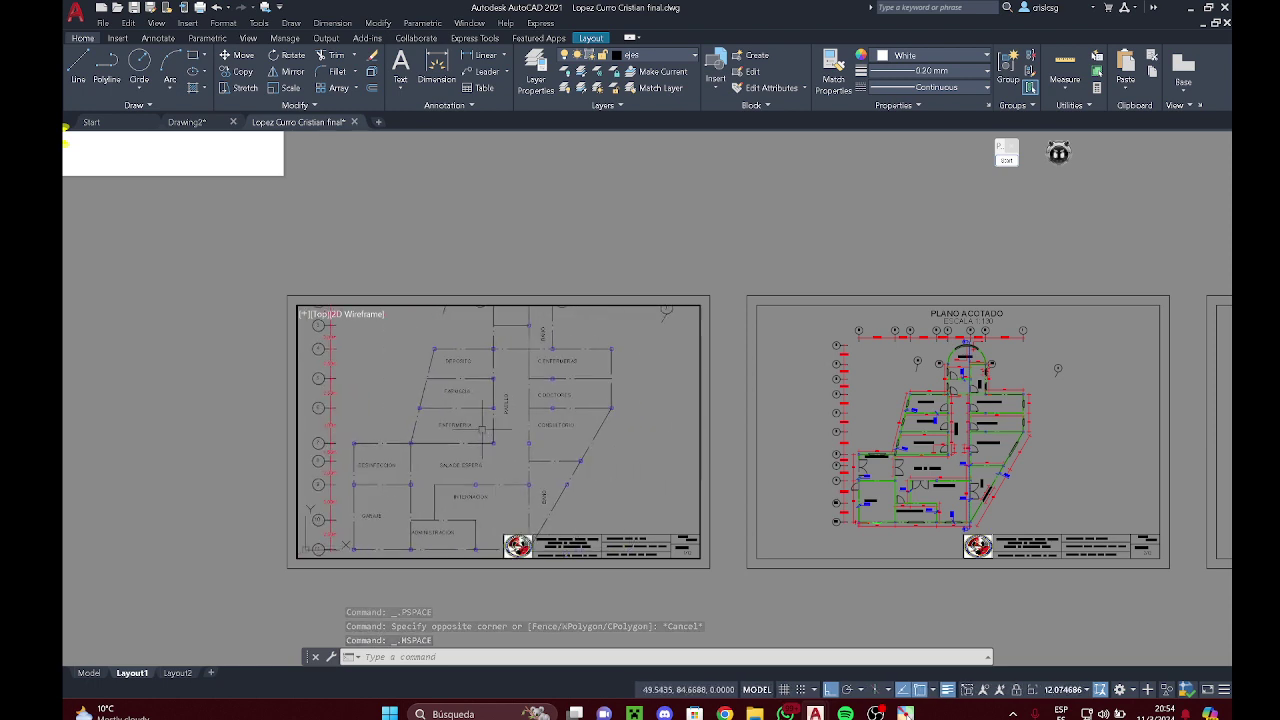
pyautogui.scroll(-2, 489, 423)
pyautogui.scroll(5, 489, 424)
pyautogui.scroll(-5, 485, 428)
pyautogui.scroll(2, 485, 428)
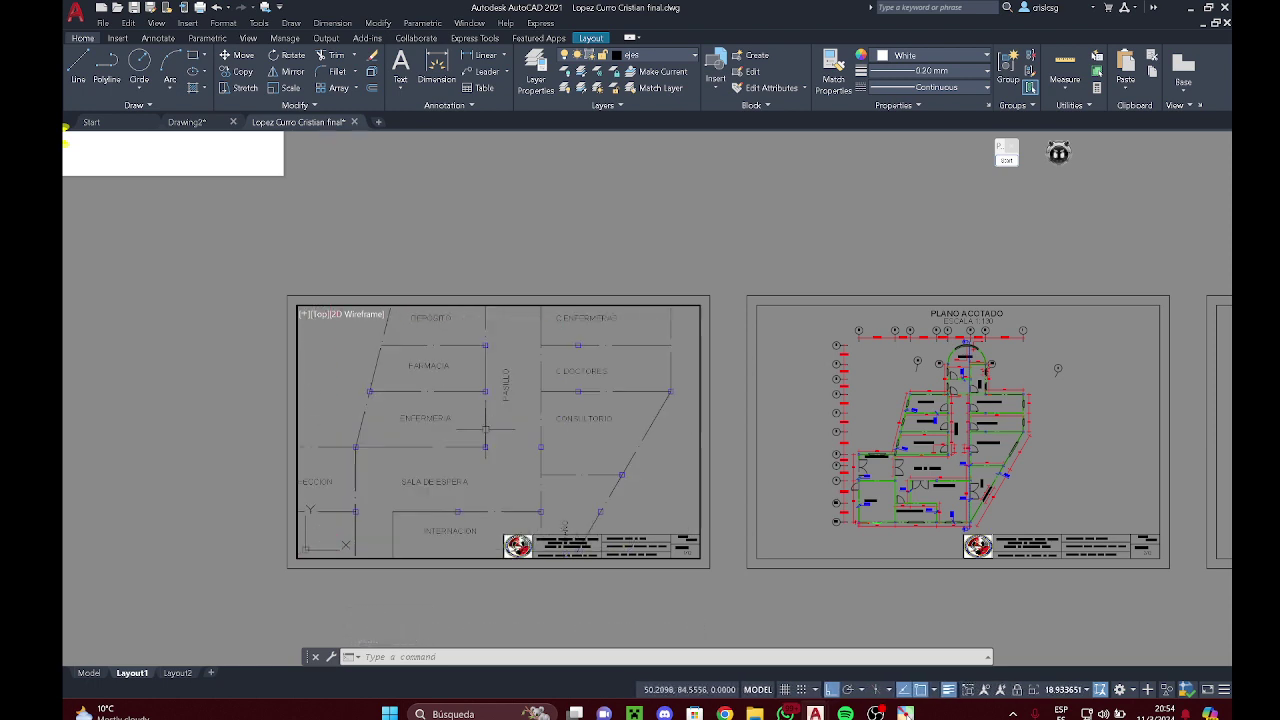
pyautogui.scroll(-2, 536, 447)
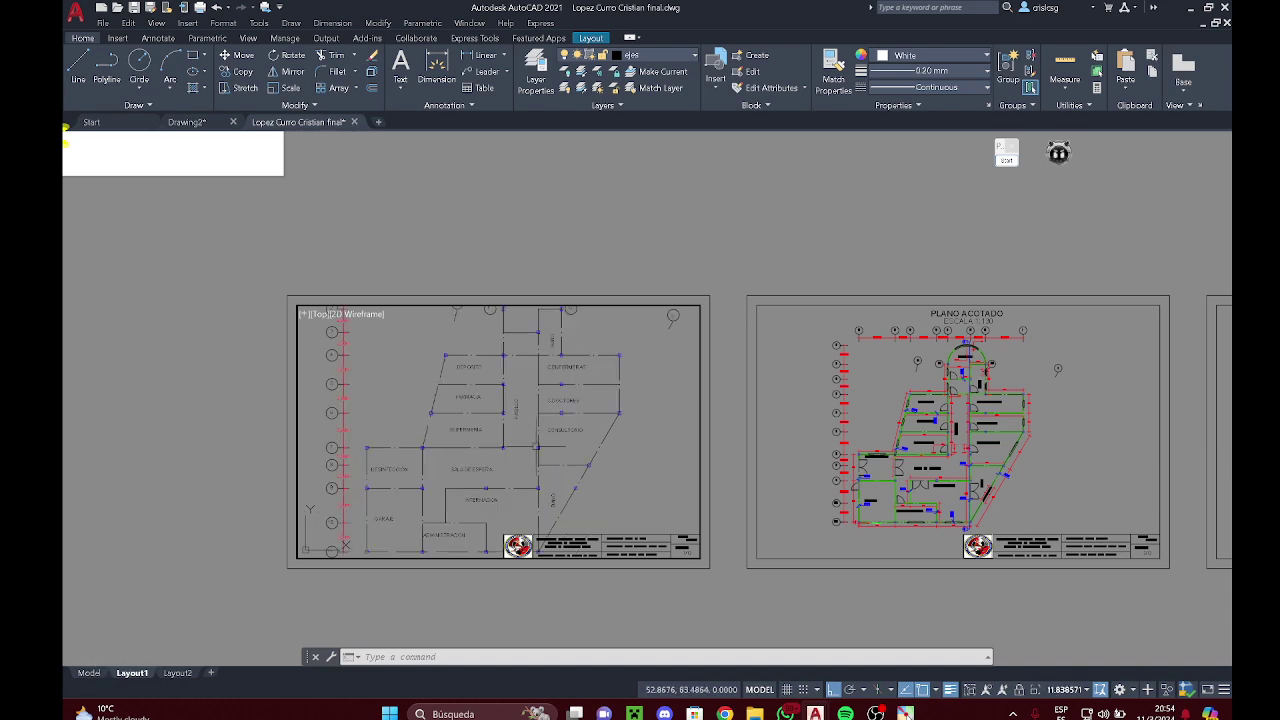
pyautogui.doubleClick(168, 450)
# Step: Switch to model space and back to Layout1
pyautogui.moveTo(206, 449); pyautogui.dragTo(208, 392, button='middle')
pyautogui.doubleClick(164, 431)
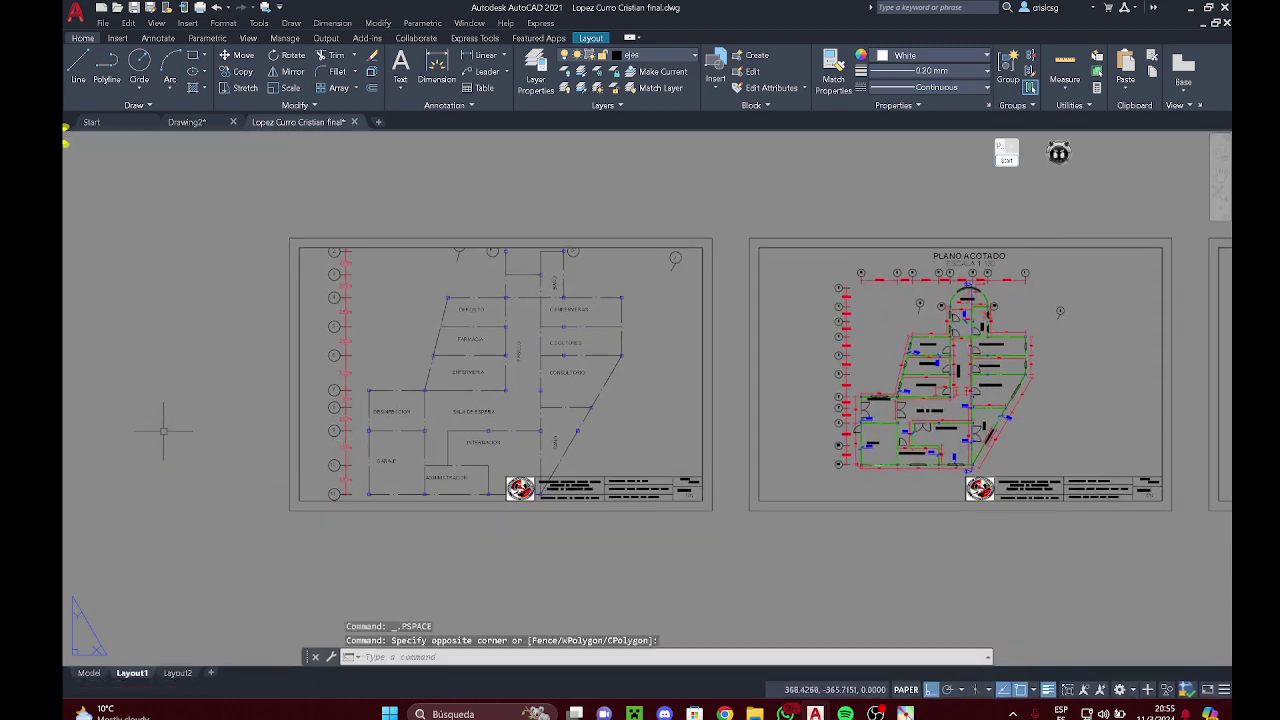
pyautogui.click(89, 672)
pyautogui.click(132, 672)
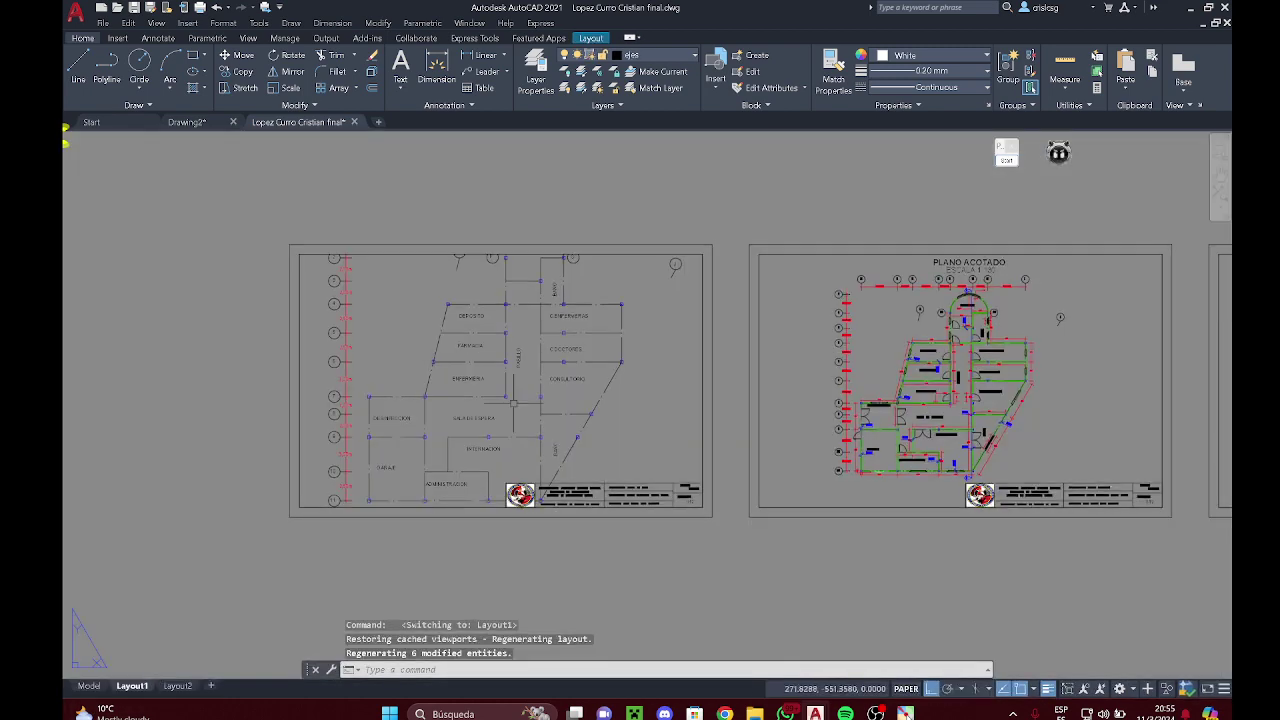
# Step: Zoom out the plan inside the first sheet's viewport, point out the viewport lock on screen and lock the viewport
pyautogui.scroll(2, 512, 396)
pyautogui.moveTo(513, 386); pyautogui.dragTo(570, 406, button='middle')
pyautogui.doubleClick(420, 317)
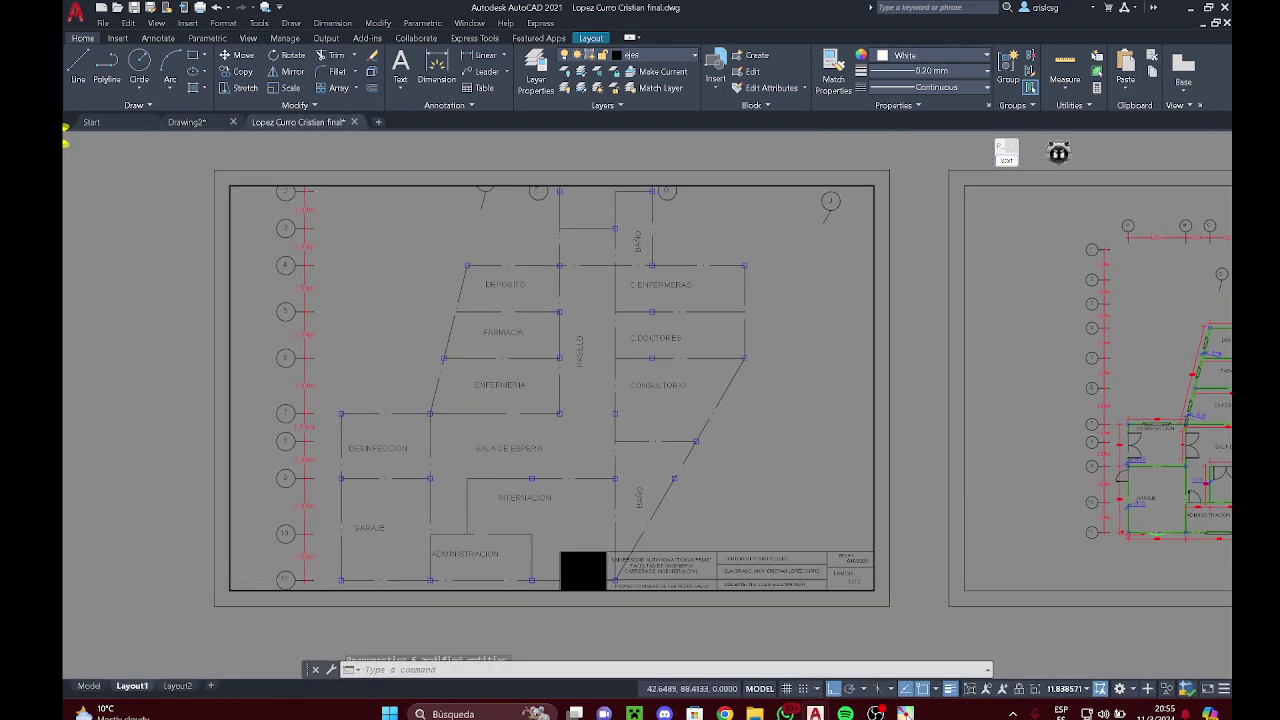
pyautogui.scroll(-1, 503, 295)
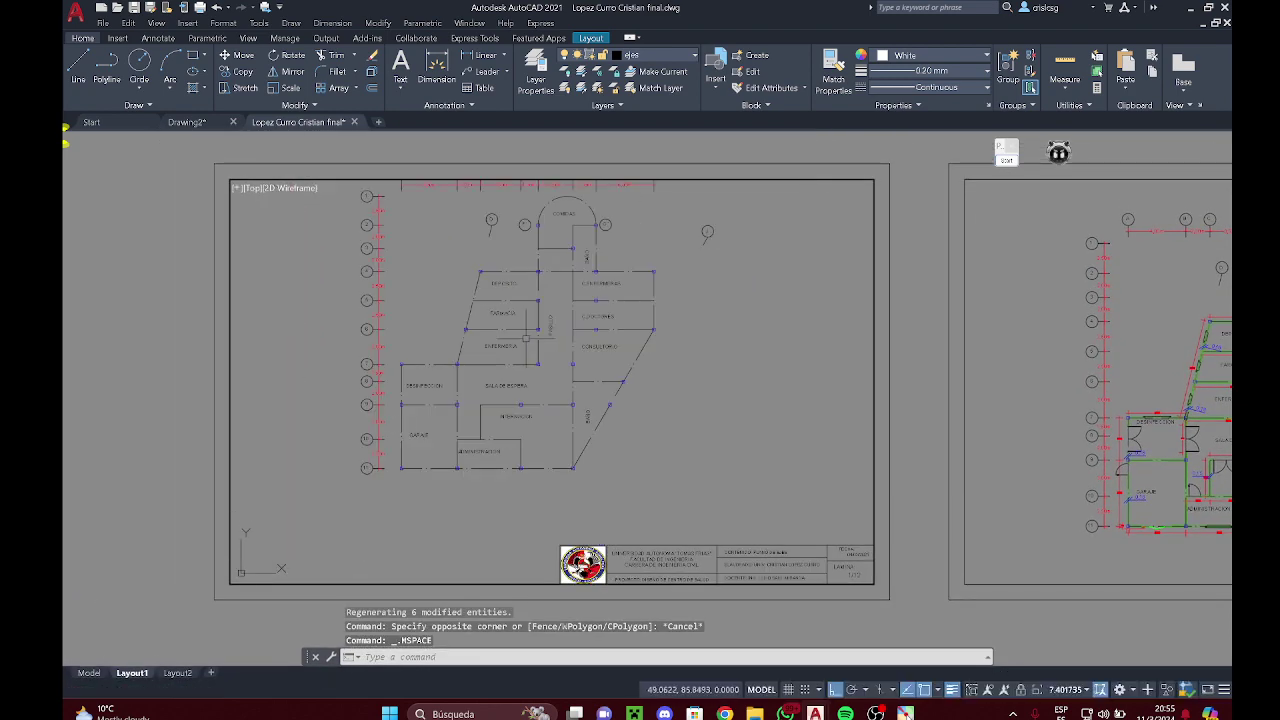
pyautogui.click(1003, 161)
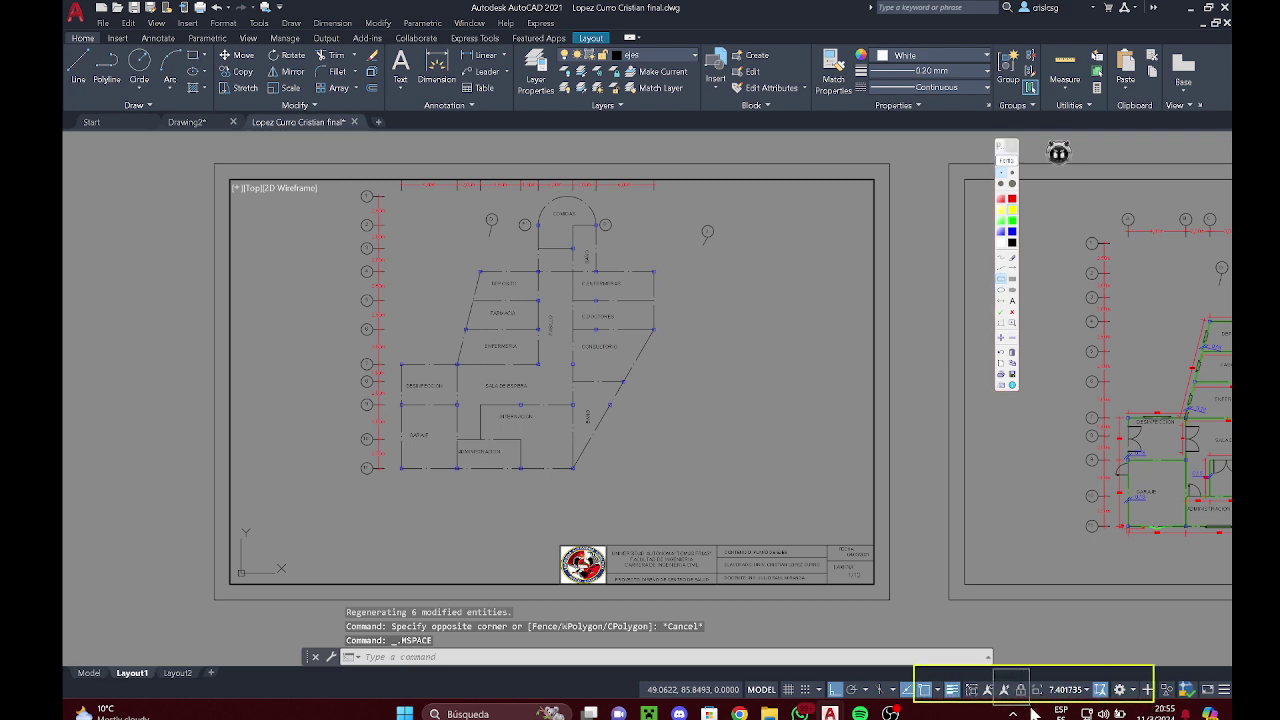
pyautogui.click(1004, 168)
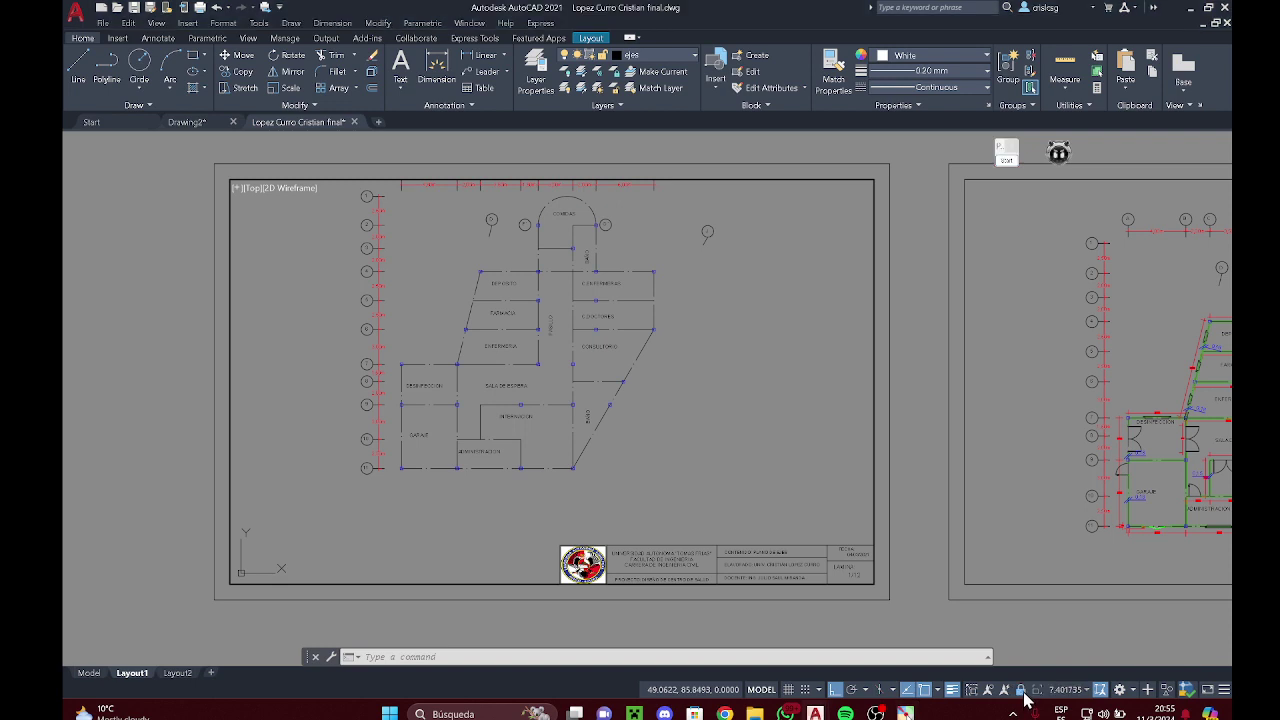
# Step: Test the locked viewport by selecting objects inside it and zooming and panning over the sheets
pyautogui.scroll(-5, 680, 396)
pyautogui.scroll(3, 680, 396)
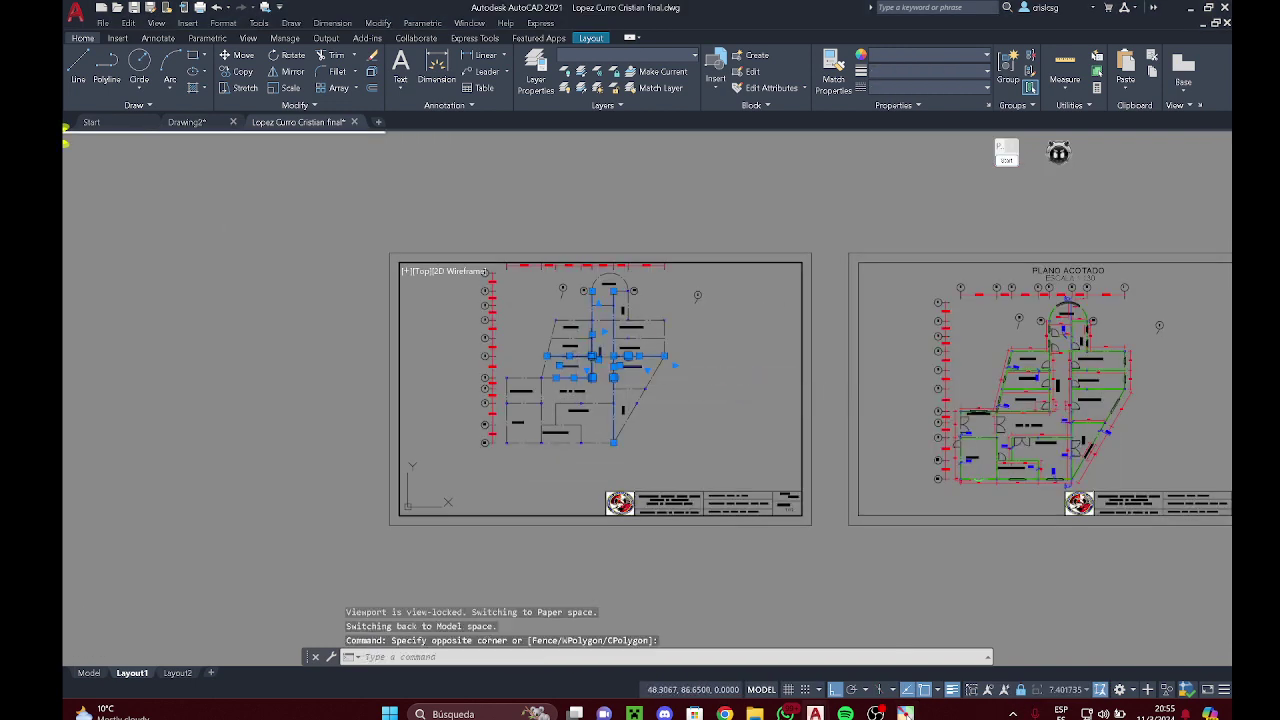
pyautogui.click(467, 306)
pyautogui.press('Escape')
pyautogui.click(721, 465)
pyautogui.click(694, 409)
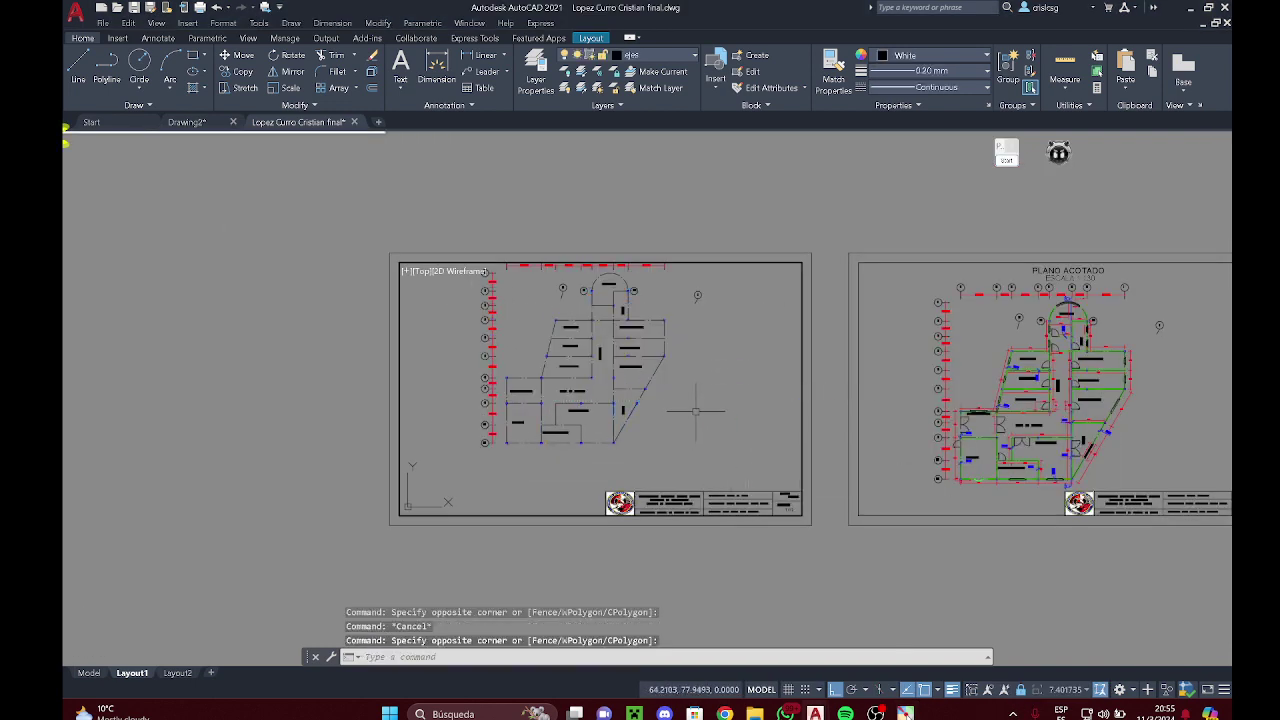
pyautogui.scroll(-1, 563, 417)
pyautogui.scroll(-4, 570, 410)
pyautogui.scroll(4, 574, 409)
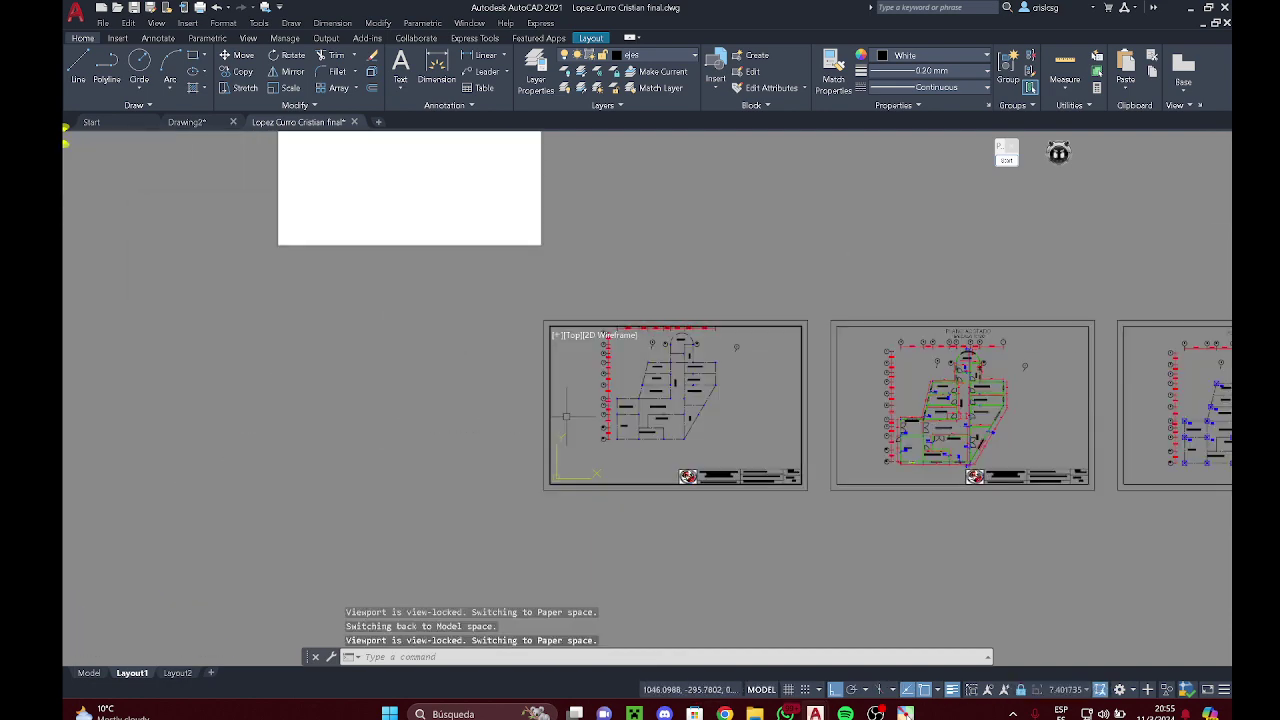
pyautogui.moveTo(640, 402); pyautogui.dragTo(566, 386, button='middle')
pyautogui.scroll(4, 566, 386)
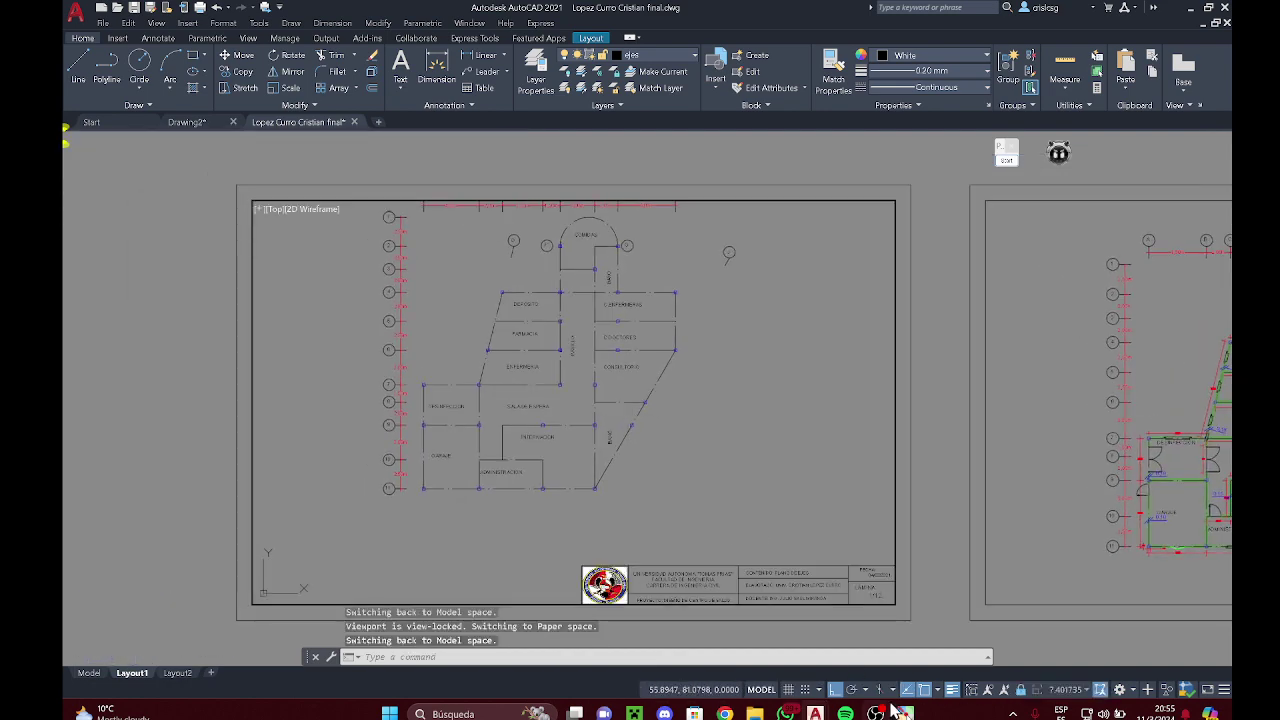
# Step: Unlock the first sheet's viewport and reframe it to show the full PLANO DE EJES with its title
pyautogui.scroll(-4, 674, 384)
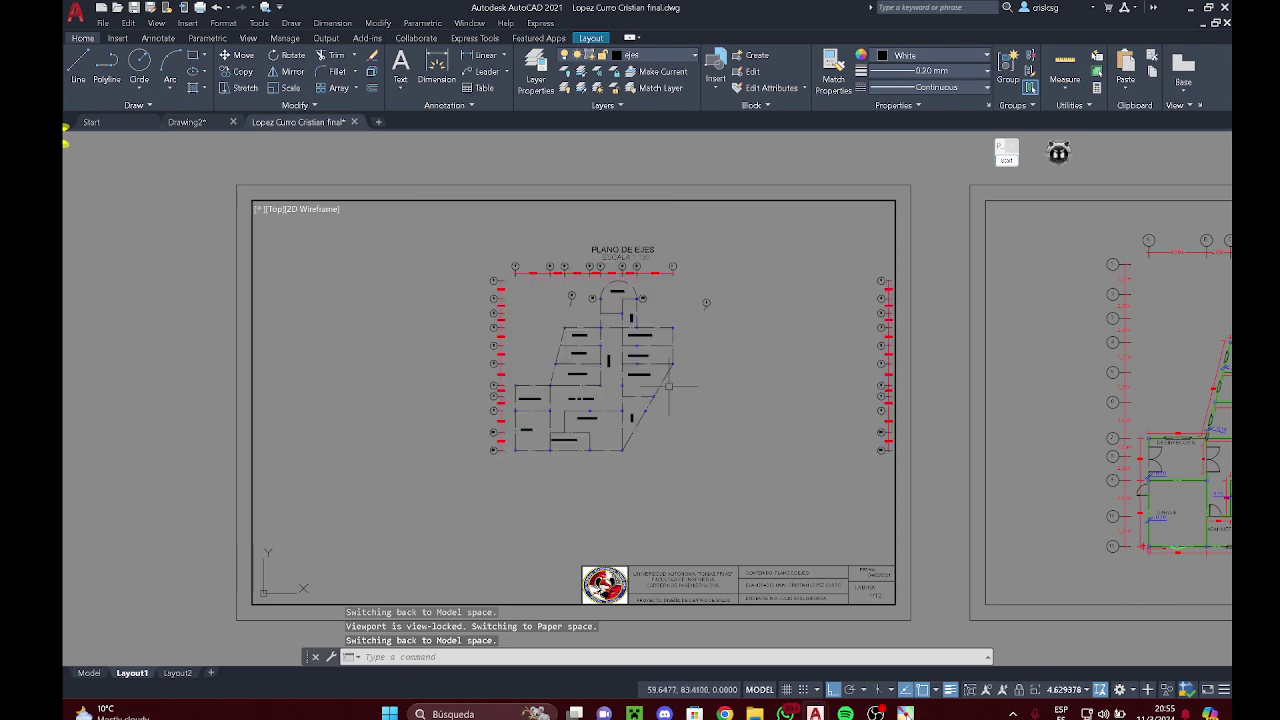
pyautogui.scroll(6, 765, 385)
pyautogui.scroll(-4, 637, 449)
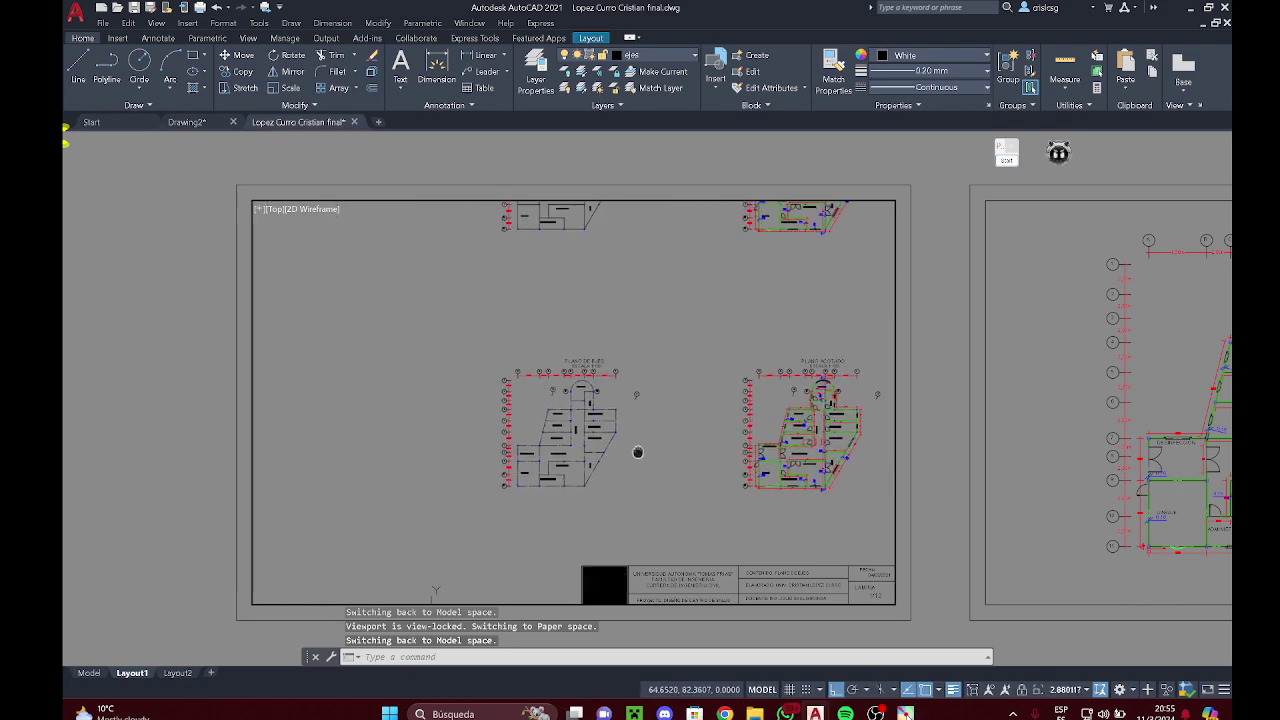
pyautogui.scroll(3, 637, 449)
pyautogui.moveTo(663, 500); pyautogui.dragTo(586, 392, button='middle')
pyautogui.scroll(2, 583, 387)
pyautogui.scroll(-2, 587, 389)
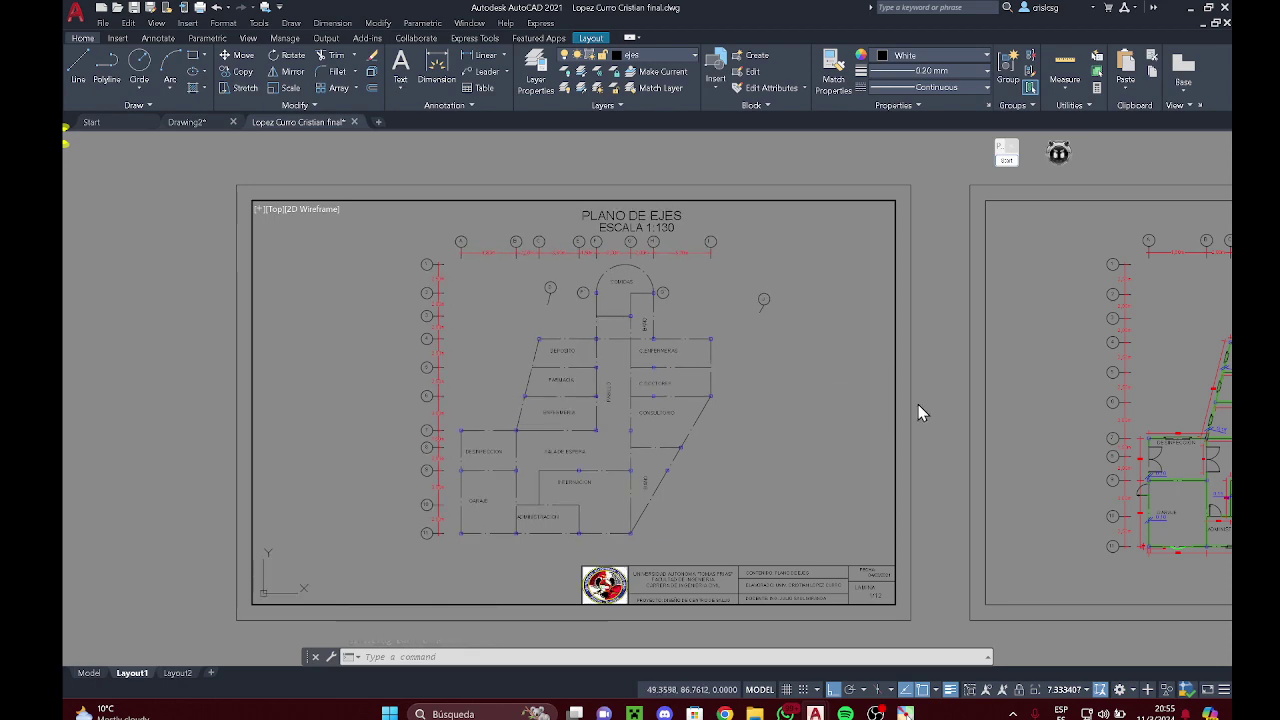
# Step: Return to paper space, look over the sheets and open model space with both rows of plans in view
pyautogui.doubleClick(918, 404)
pyautogui.scroll(-6, 945, 406)
pyautogui.moveTo(946, 406); pyautogui.dragTo(274, 465, button='middle')
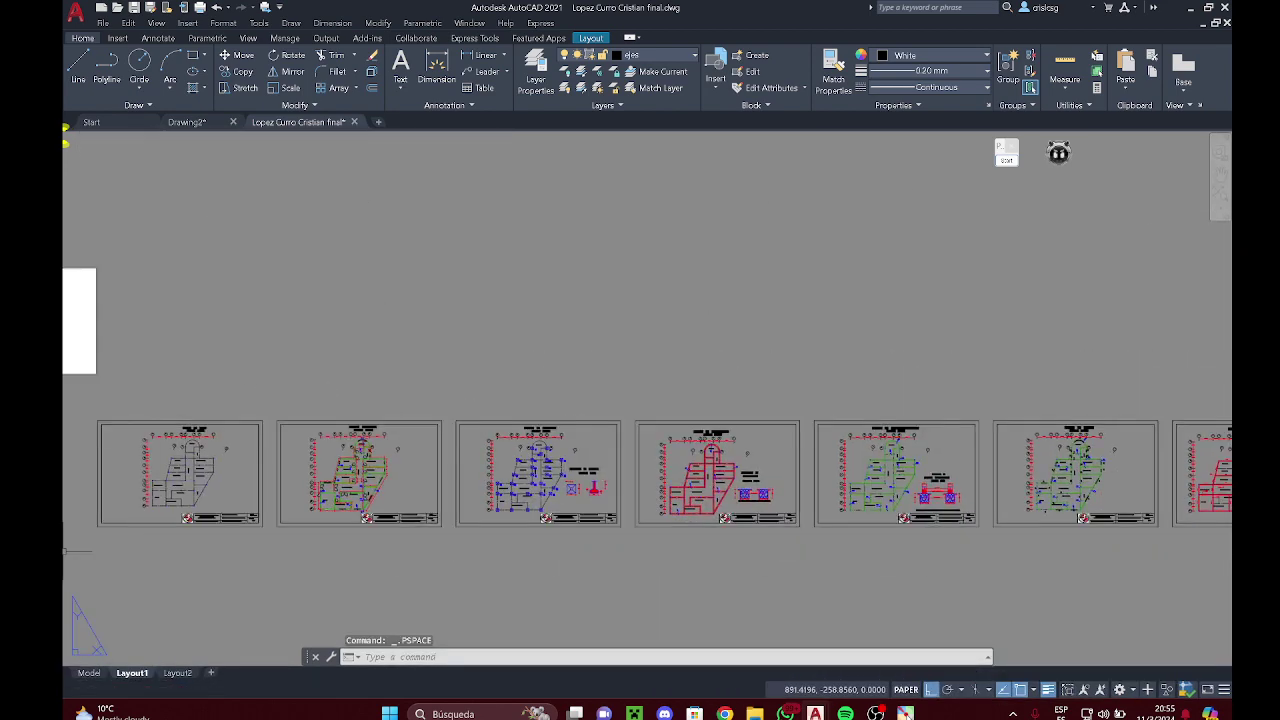
pyautogui.click(89, 673)
pyautogui.click(517, 524)
pyautogui.moveTo(460, 520); pyautogui.dragTo(506, 514, button='middle')
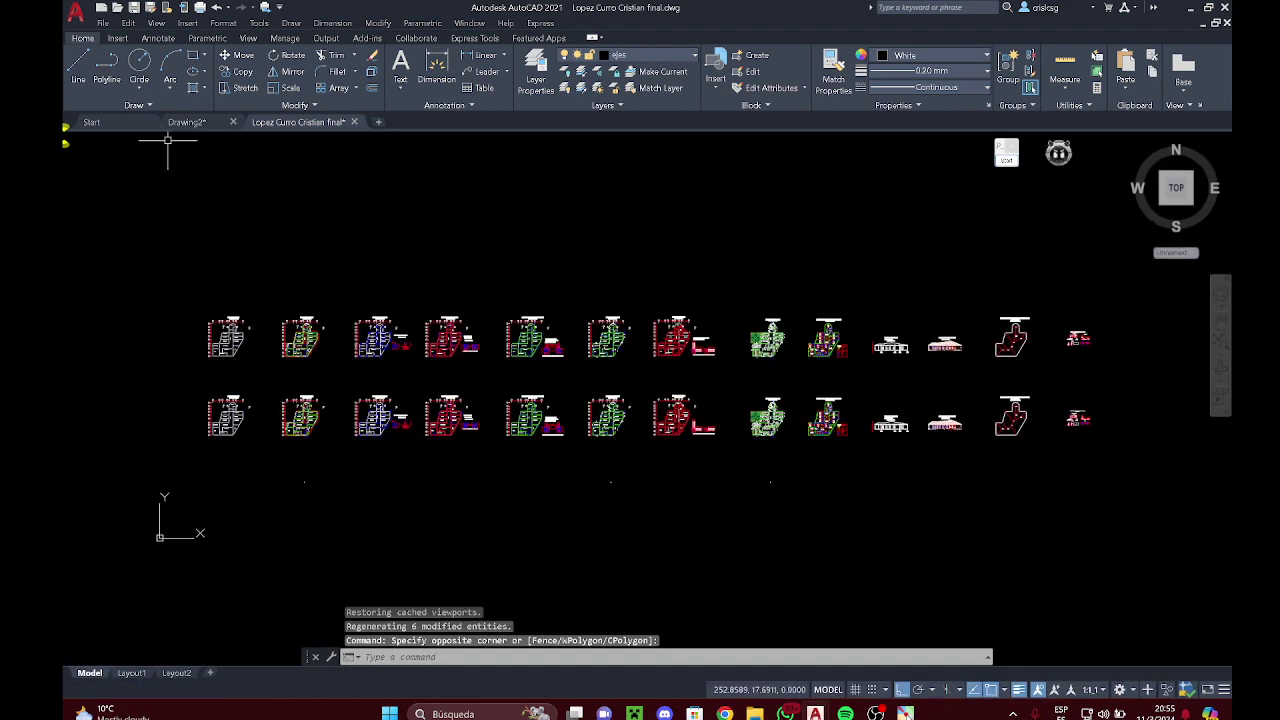
pyautogui.click(127, 145)
pyautogui.click(375, 221)
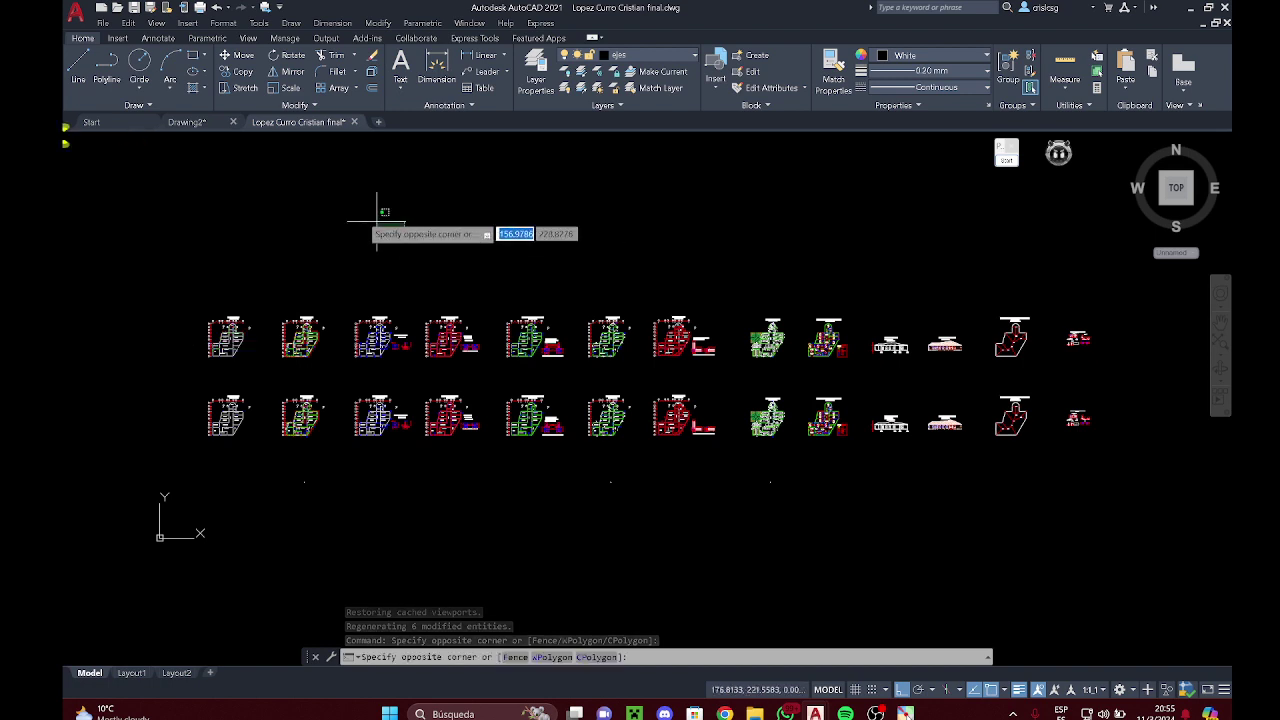
pyautogui.click(340, 211)
# Step: Search the computer for the drawing Torre+Eiffel-Final and open it
pyautogui.press('super+s')
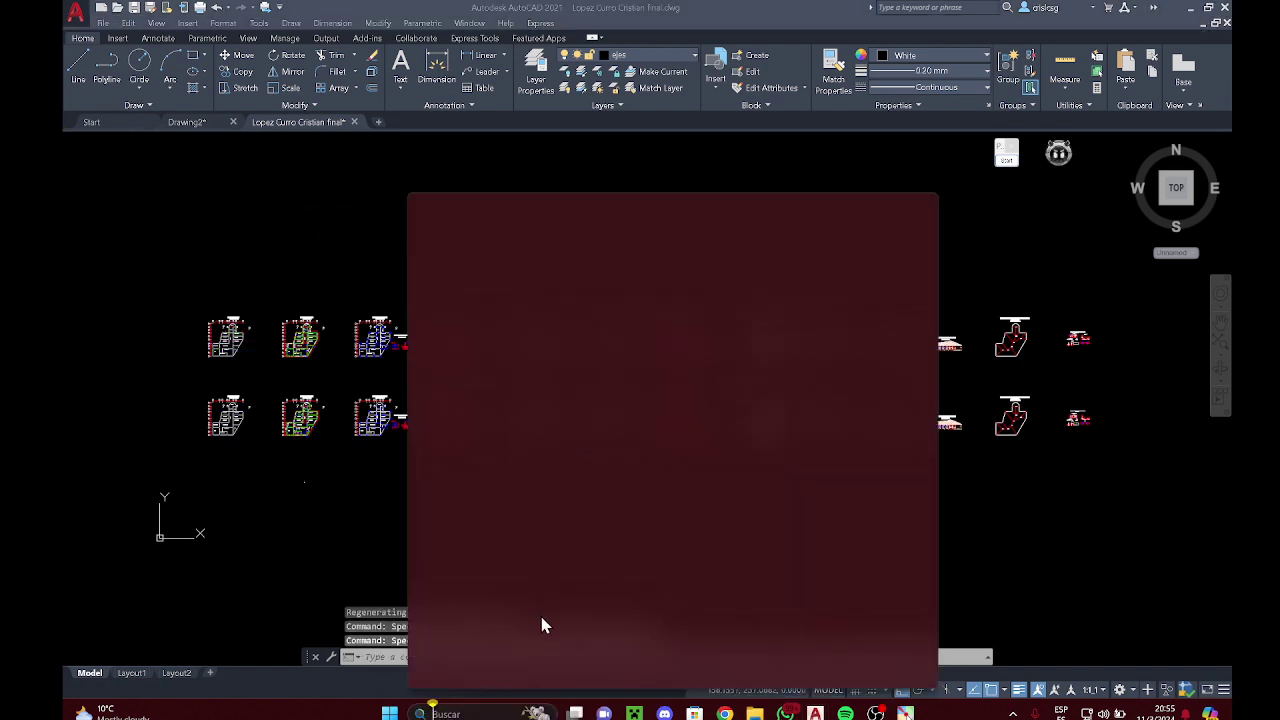
pyautogui.write('o')
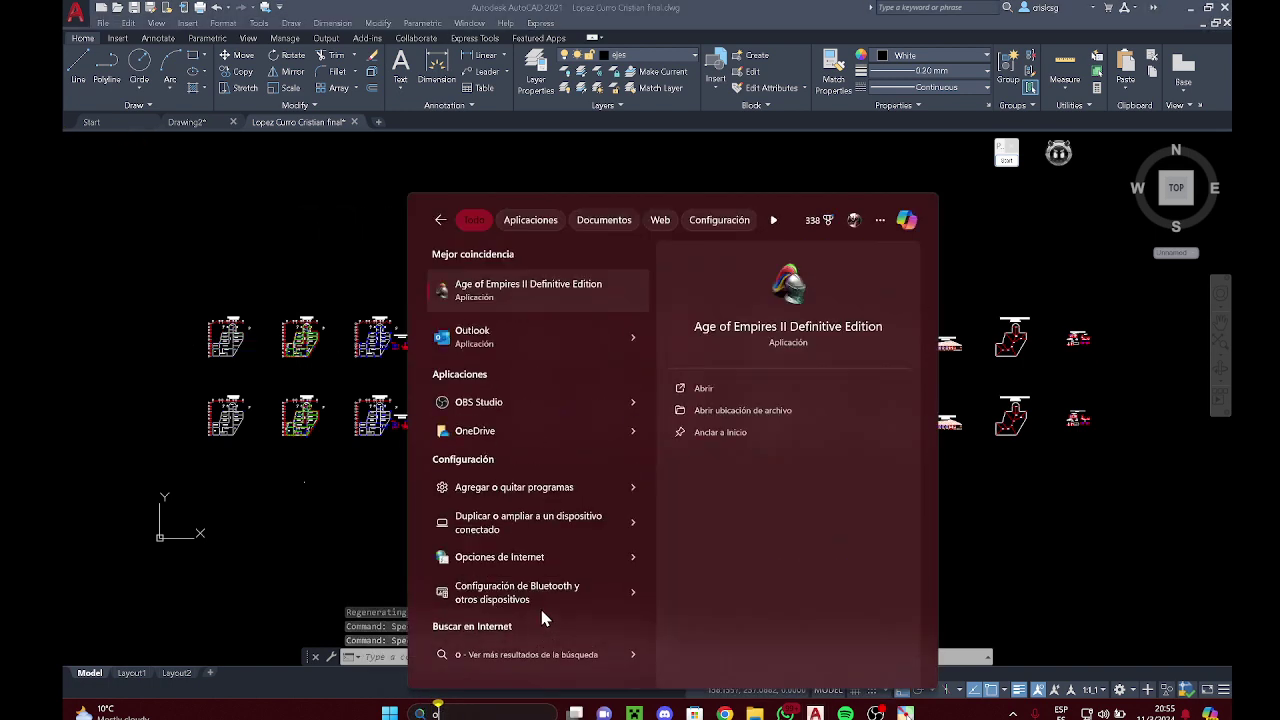
pyautogui.press('BackSpace')
pyautogui.write('torre+Eiffel-Final')
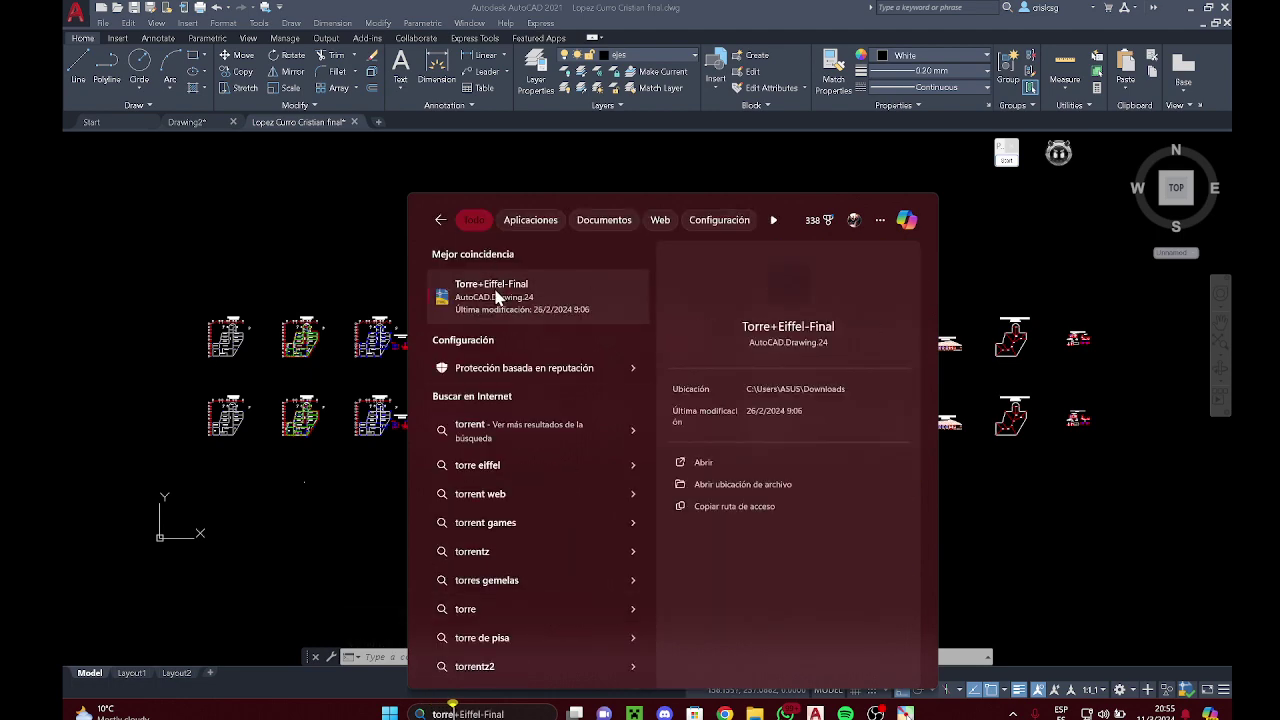
pyautogui.click(496, 297)
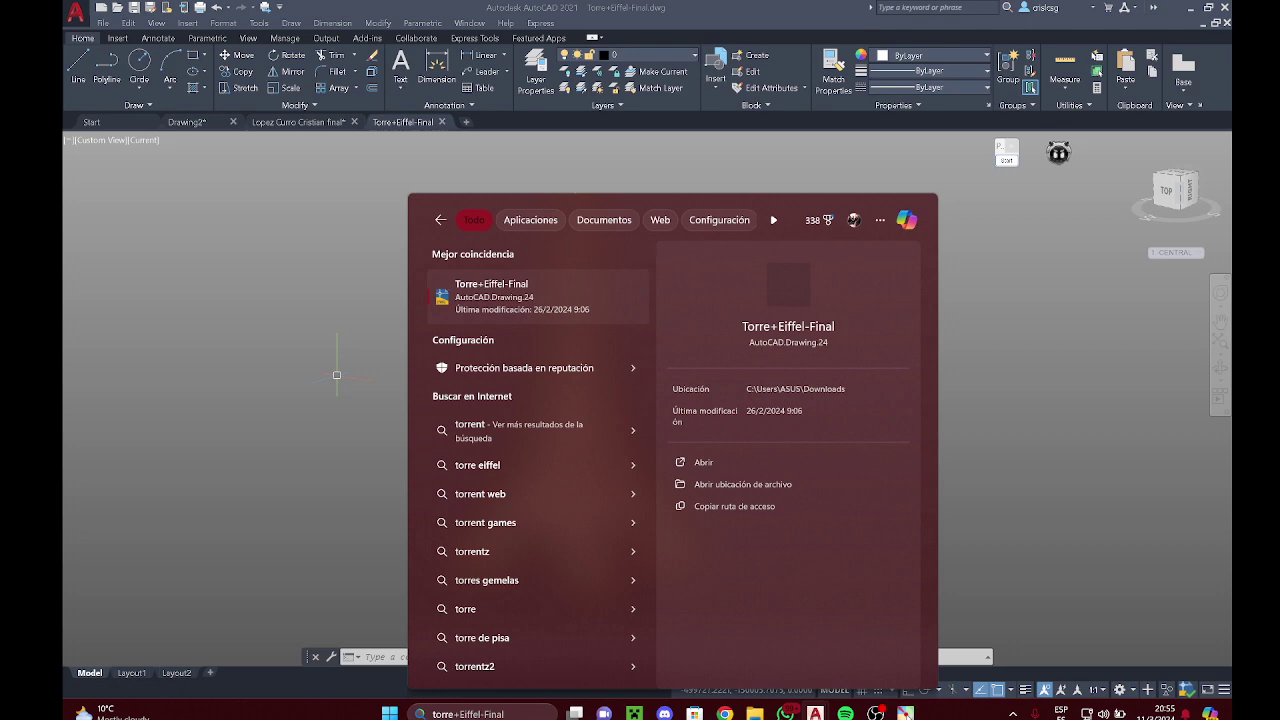
# Step: Examine the 3D Eiffel Tower model up close and as a whole
pyautogui.click(326, 345)
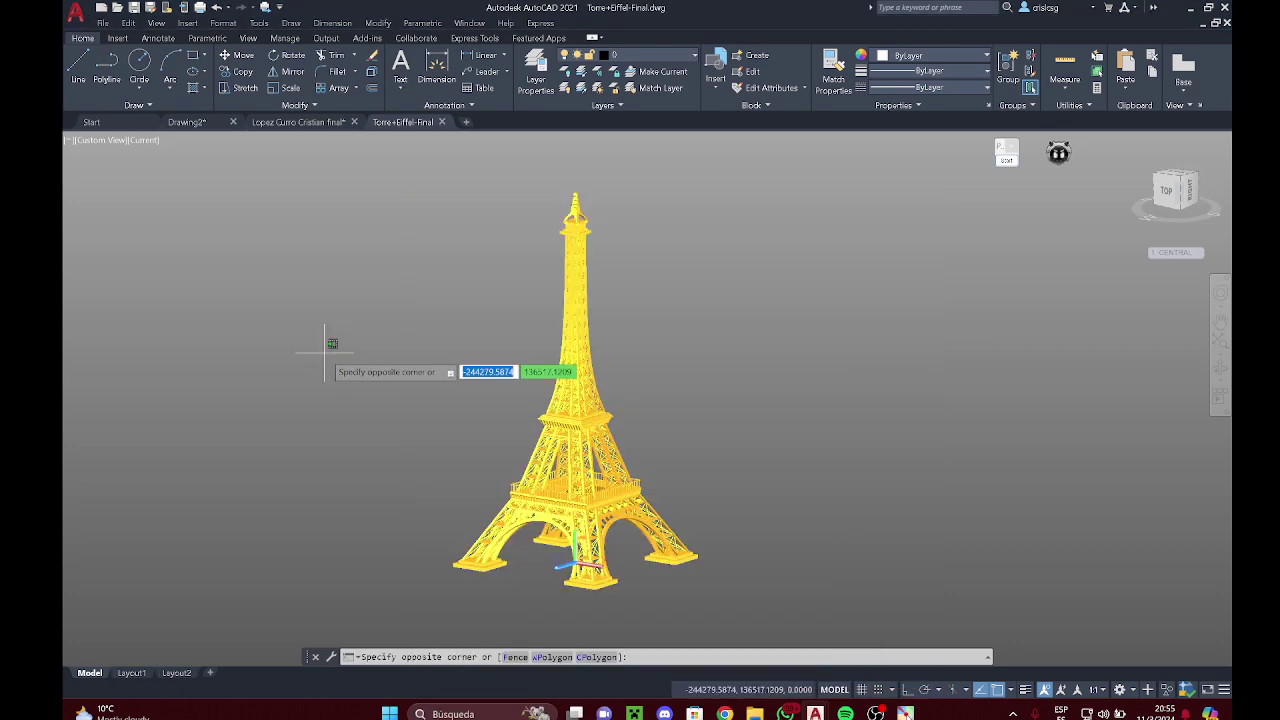
pyautogui.moveTo(512, 350); pyautogui.dragTo(558, 311, button='middle')
pyautogui.press('Escape')
pyautogui.scroll(2, 638, 450)
pyautogui.scroll(2, 650, 450)
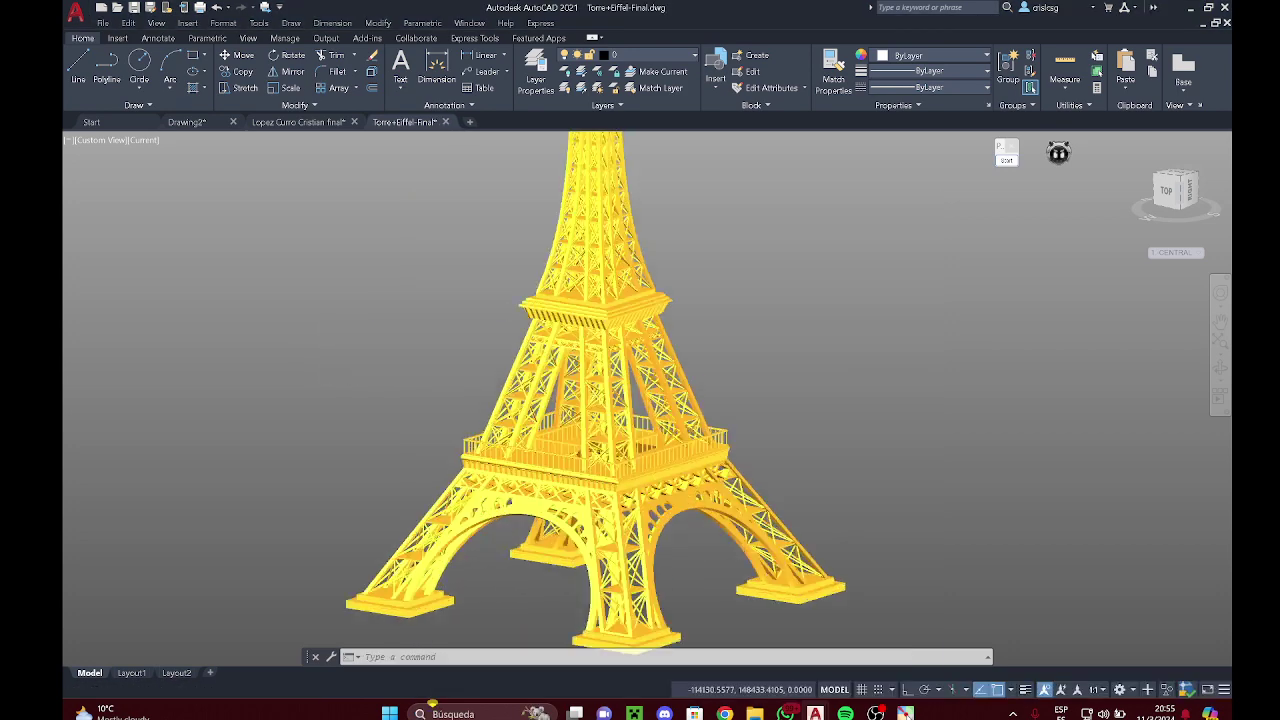
pyautogui.scroll(-3, 654, 449)
pyautogui.moveTo(674, 353); pyautogui.dragTo(616, 343, button='middle')
pyautogui.scroll(-1, 648, 346)
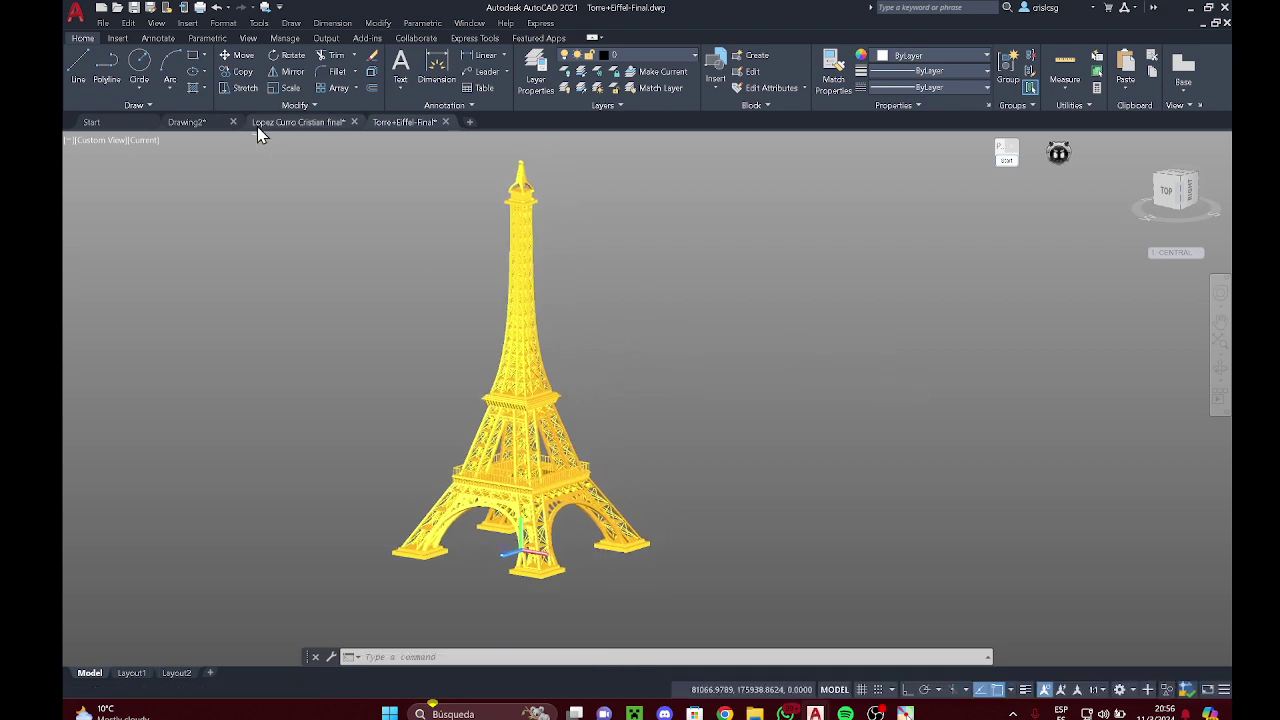
# Step: Set the tower's view to SW Isometric and its visual style to Realistic
pyautogui.click(87, 140)
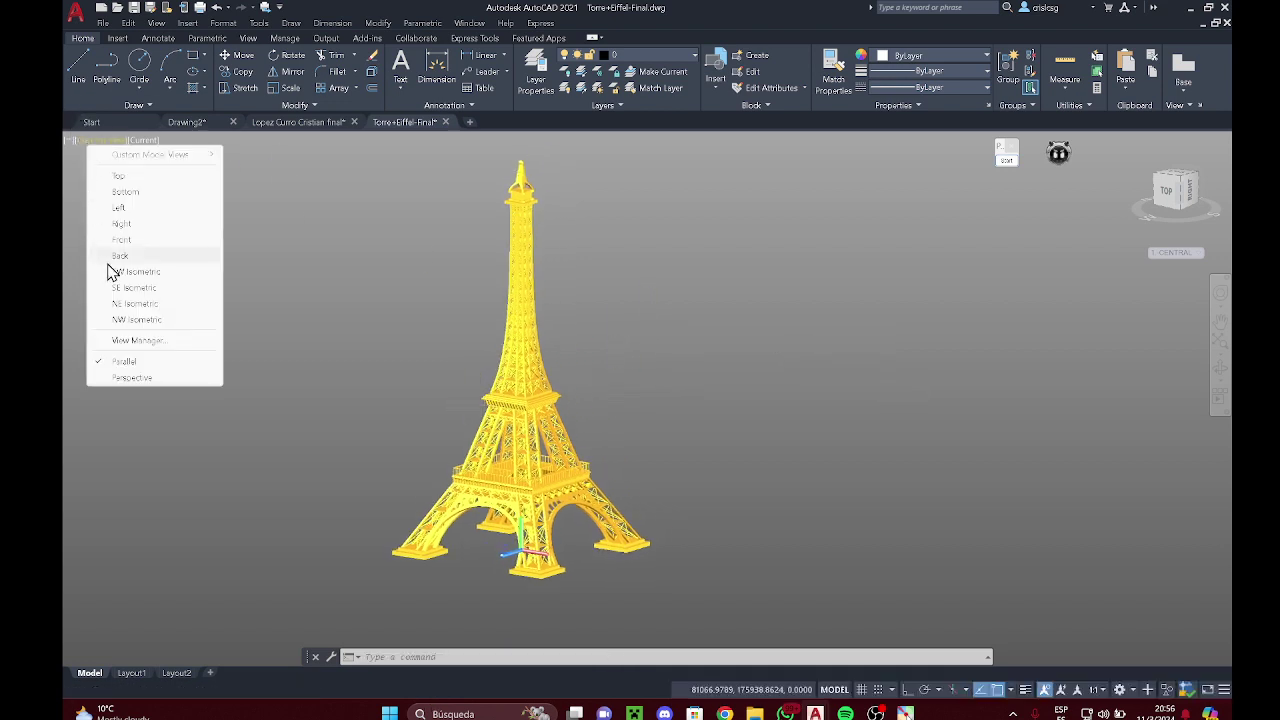
pyautogui.click(112, 271)
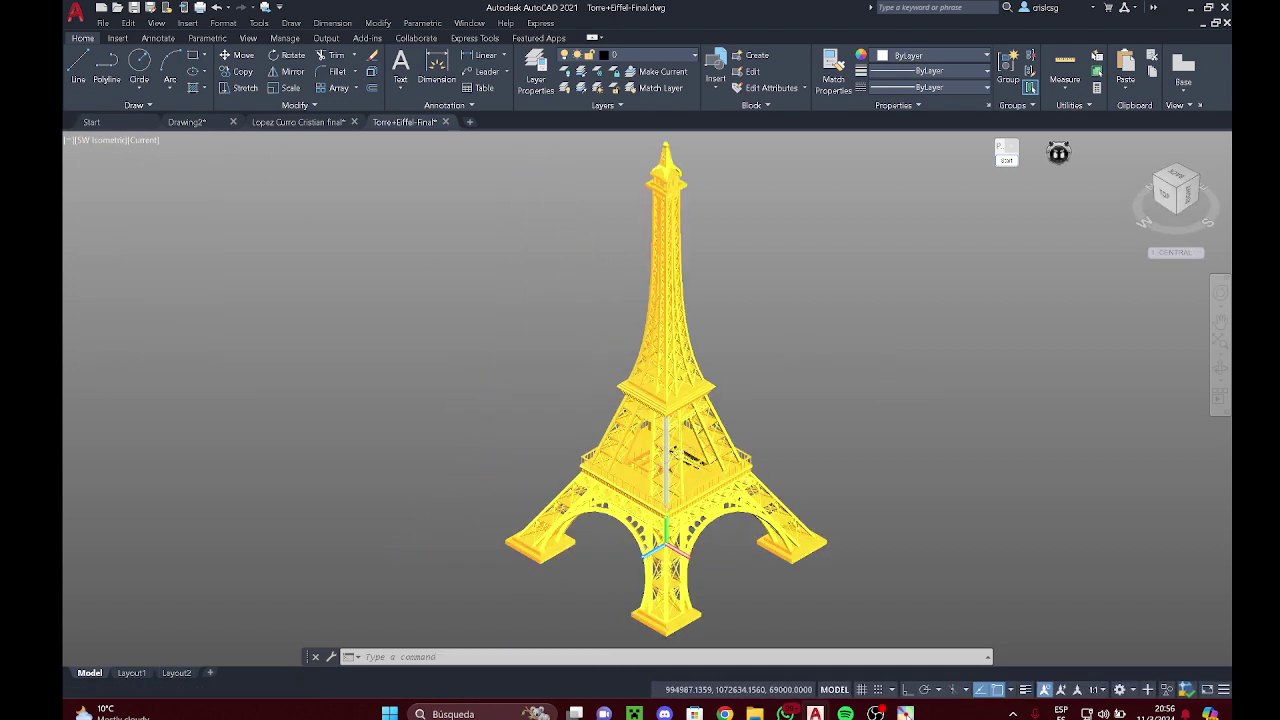
pyautogui.click(145, 145)
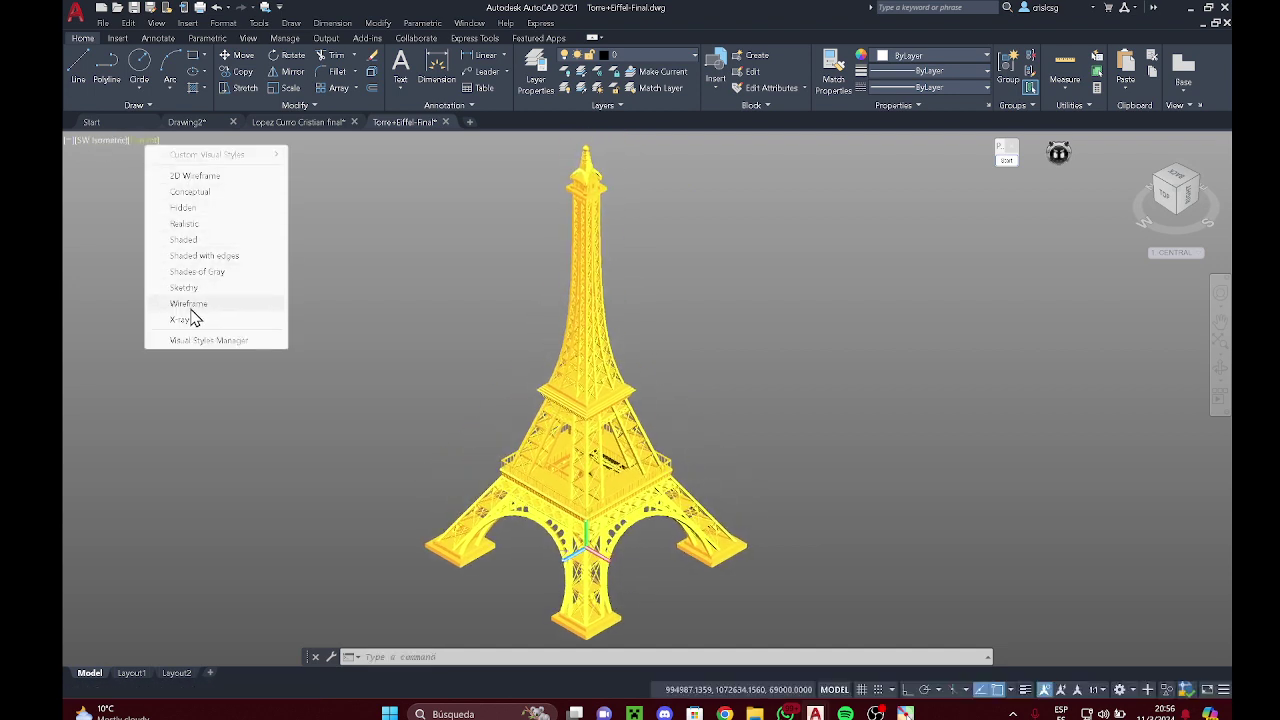
pyautogui.click(181, 226)
pyautogui.moveTo(709, 376); pyautogui.dragTo(687, 305, button='middle')
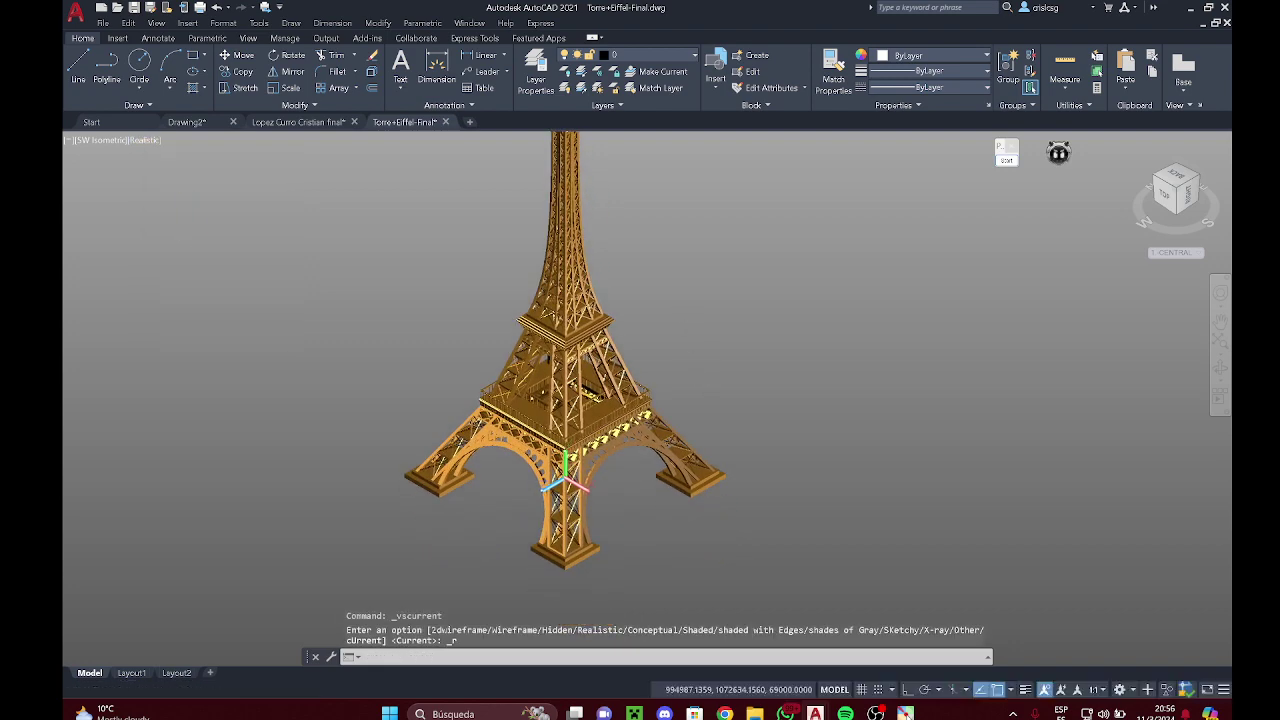
pyautogui.click(687, 305)
pyautogui.click(594, 322)
pyautogui.press('Escape')
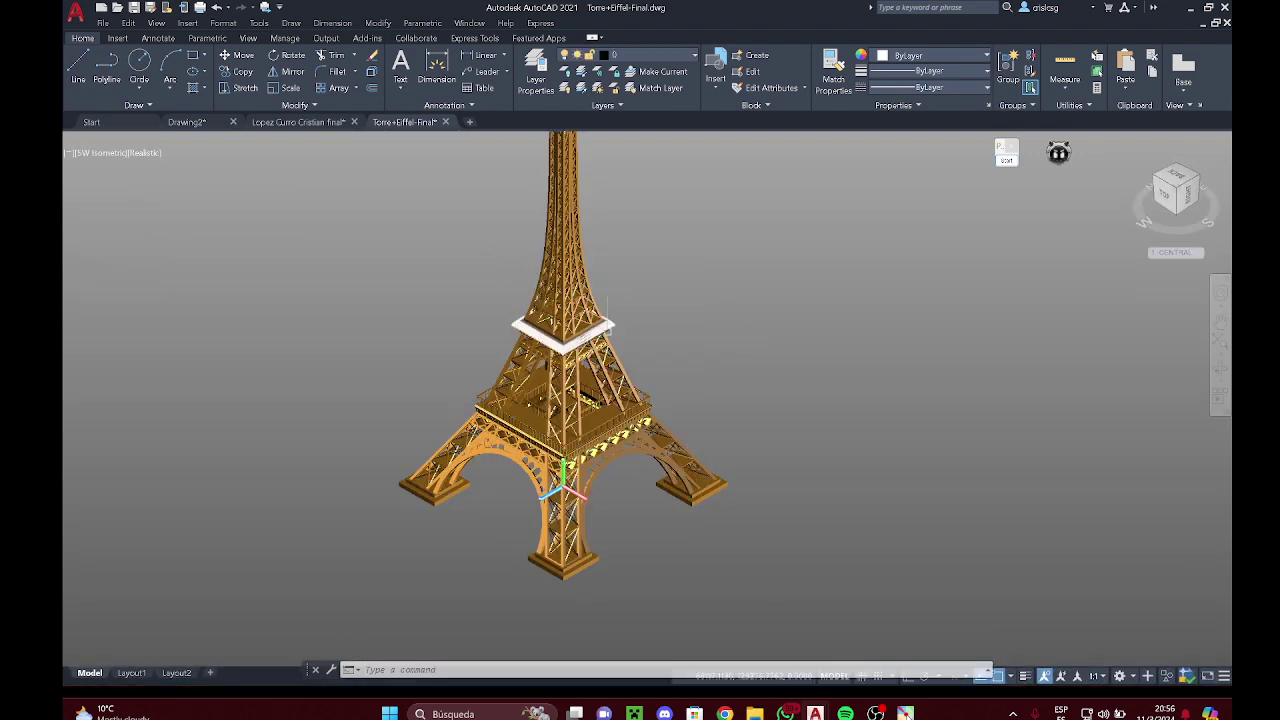
# Step: Examine the tower's upper platform and lattice beams up close in the Realistic style
pyautogui.scroll(5, 594, 322)
pyautogui.scroll(6, 560, 350)
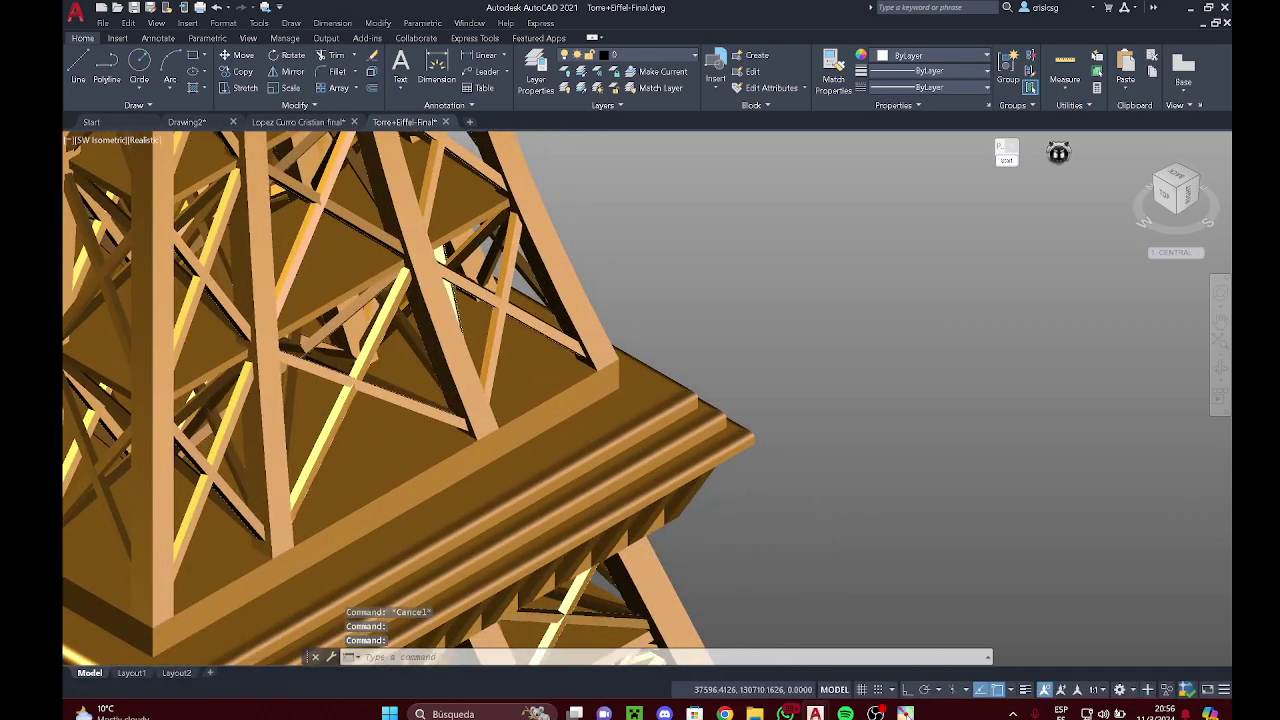
pyautogui.scroll(-7, 505, 350)
pyautogui.moveTo(520, 630); pyautogui.dragTo(570, 386, button='middle')
pyautogui.scroll(2, 555, 325)
pyautogui.scroll(-6, 552, 323)
pyautogui.moveTo(552, 323); pyautogui.dragTo(541, 369, button='middle')
pyautogui.scroll(1, 541, 367)
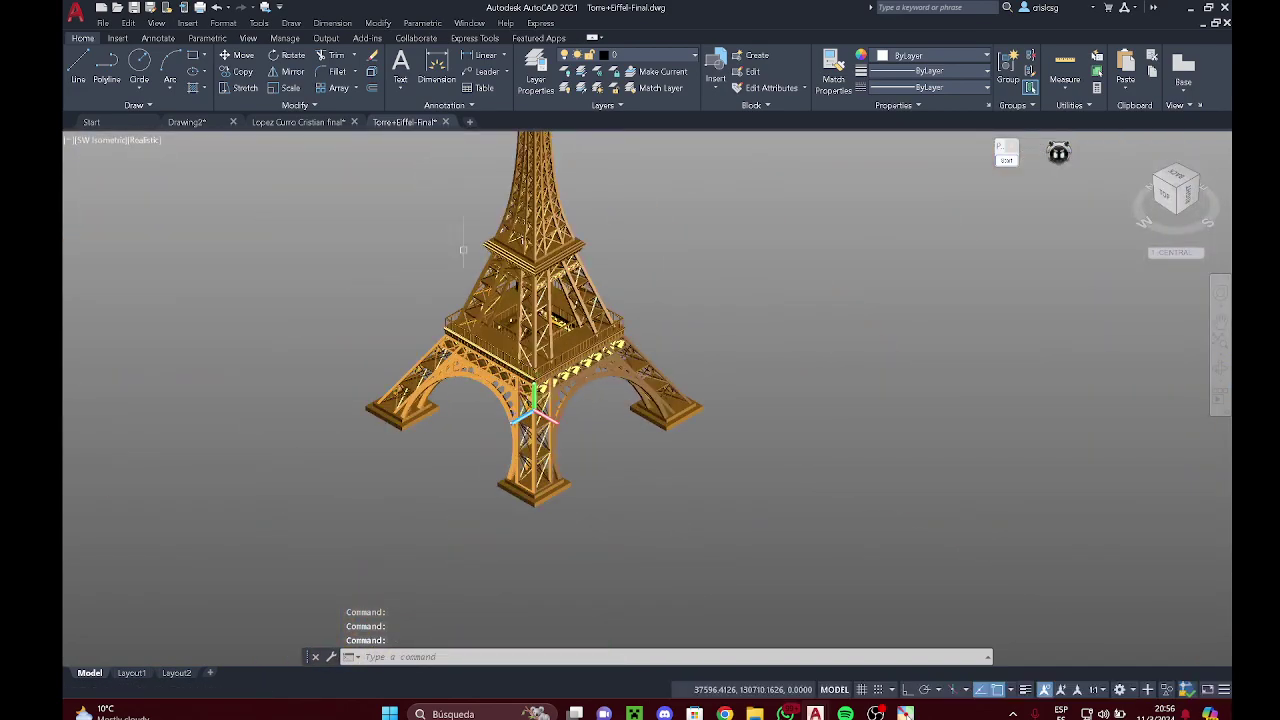
# Step: Show the tower in the X-Ray visual style and inspect the railings and structure of the lower platform
pyautogui.click(143, 141)
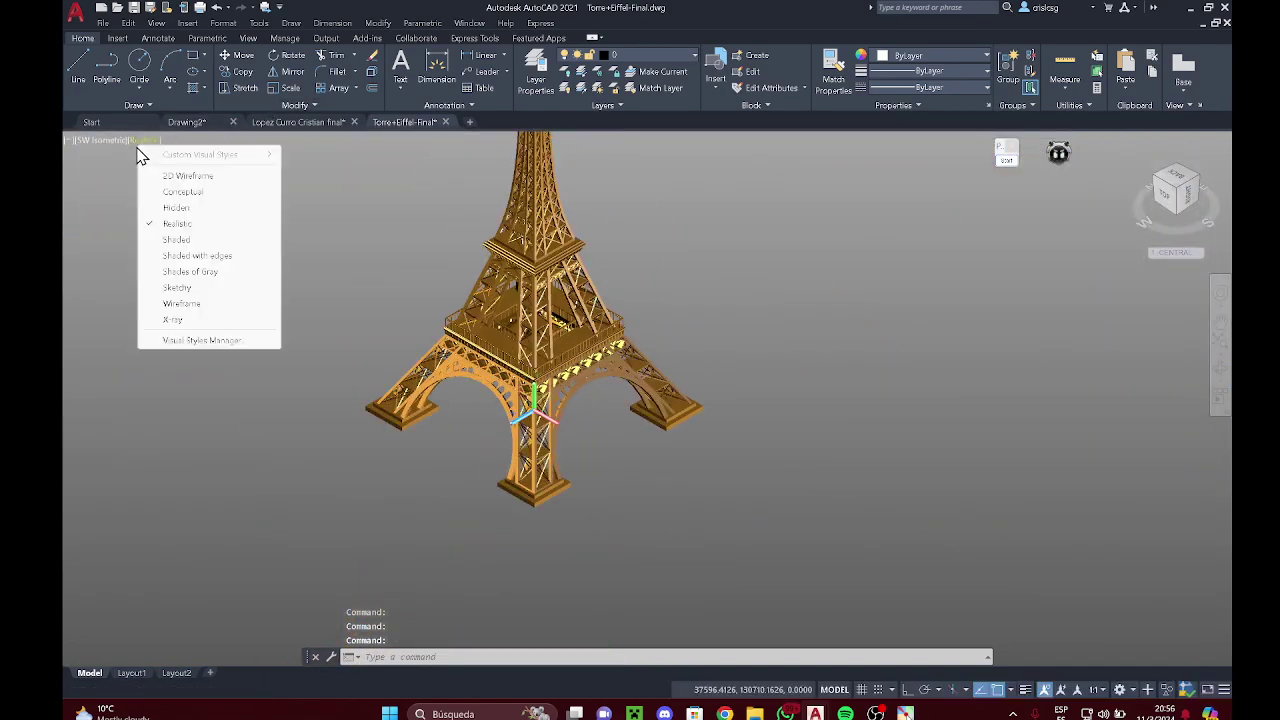
pyautogui.click(178, 320)
pyautogui.scroll(6, 540, 340)
pyautogui.moveTo(560, 335); pyautogui.dragTo(638, 322, button='middle')
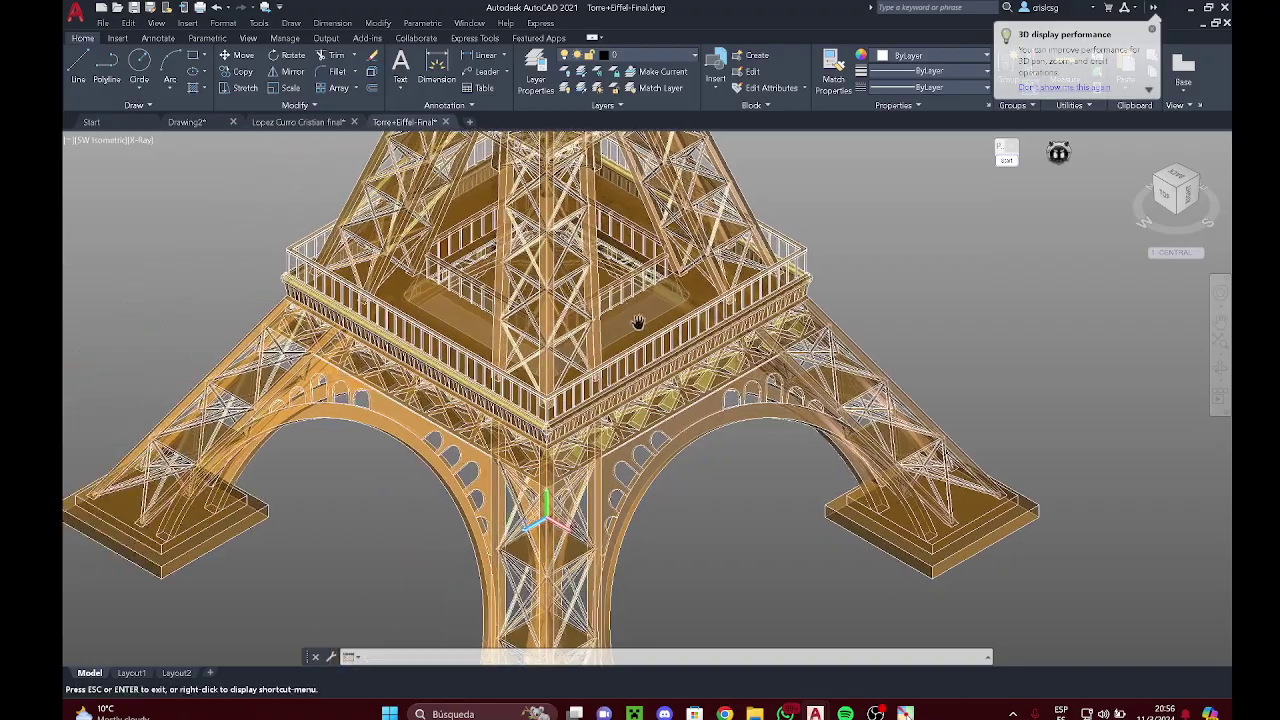
pyautogui.scroll(8, 638, 322)
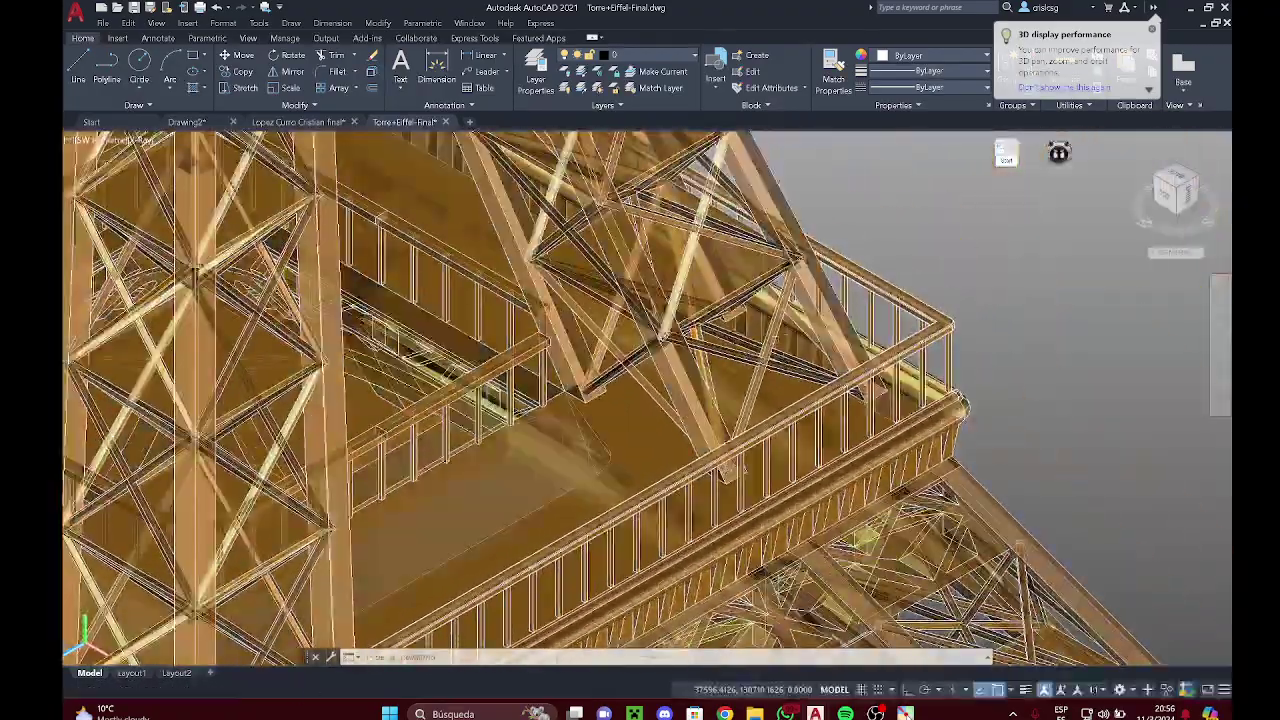
pyautogui.scroll(-6, 640, 400)
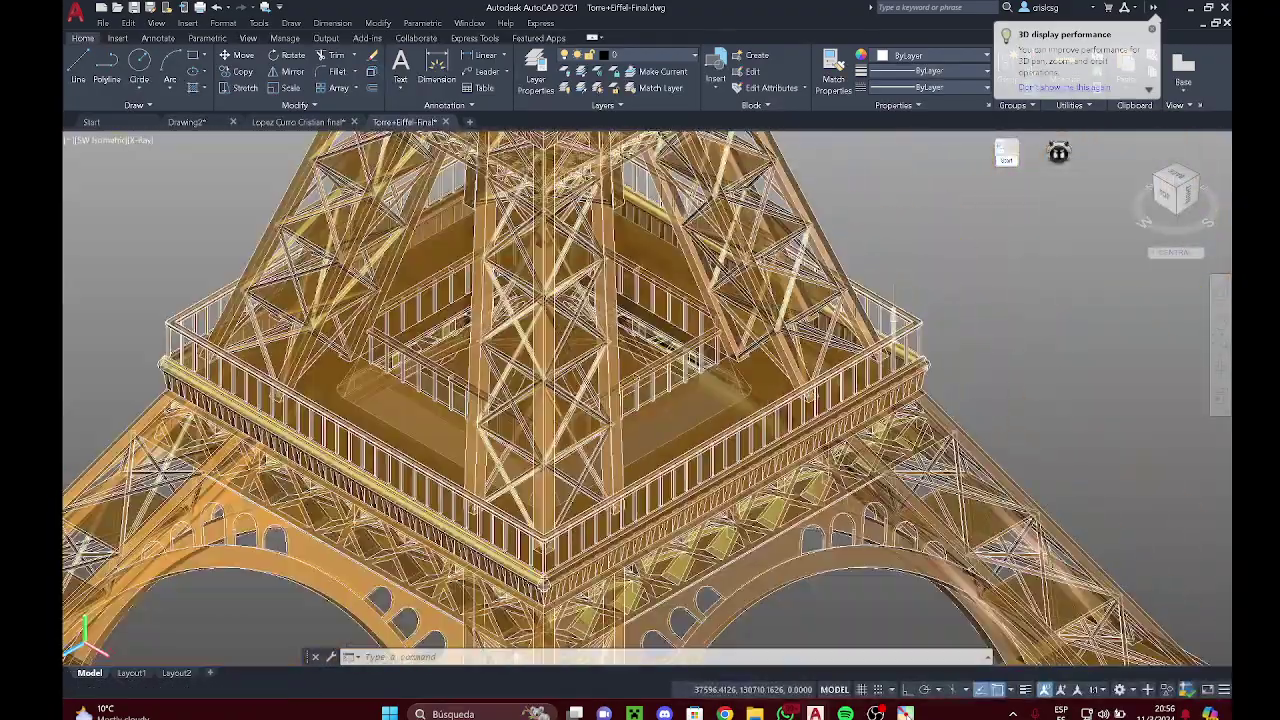
pyautogui.scroll(-6, 893, 319)
pyautogui.moveTo(893, 319); pyautogui.dragTo(796, 331, button='middle')
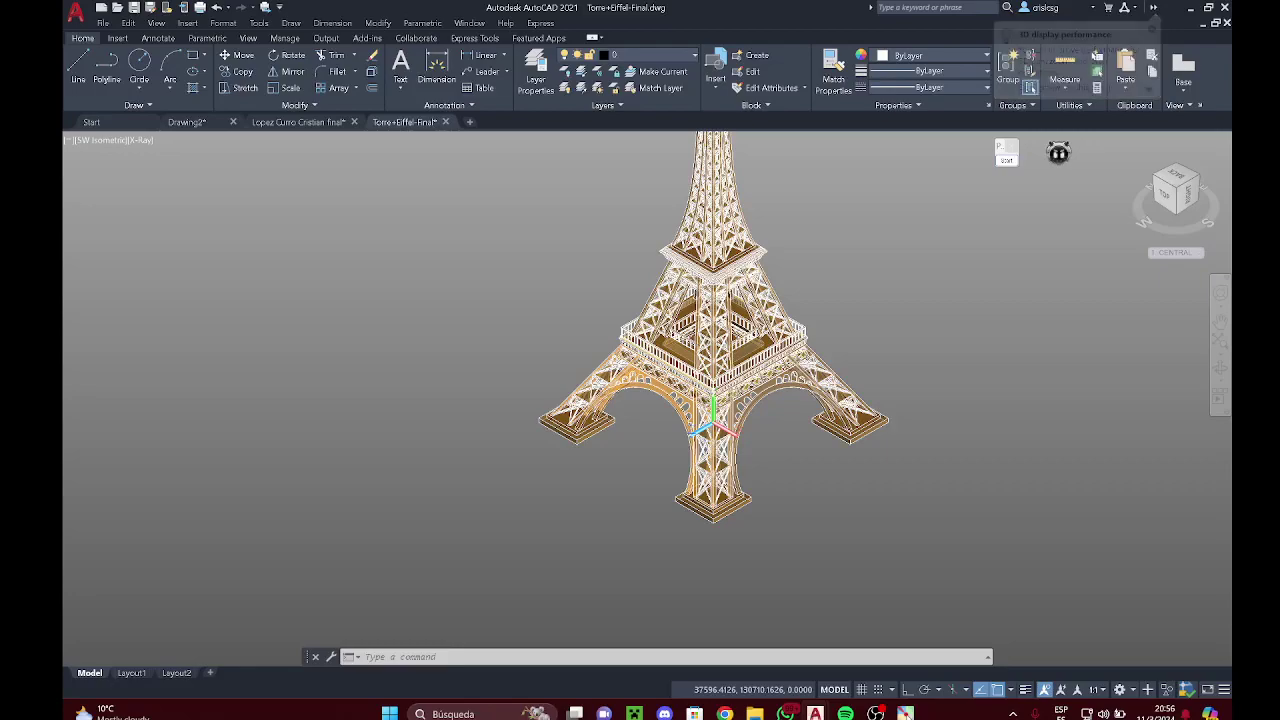
# Step: Show the tower in the Wireframe visual style and inspect the base of its front leg
pyautogui.click(143, 145)
pyautogui.click(192, 305)
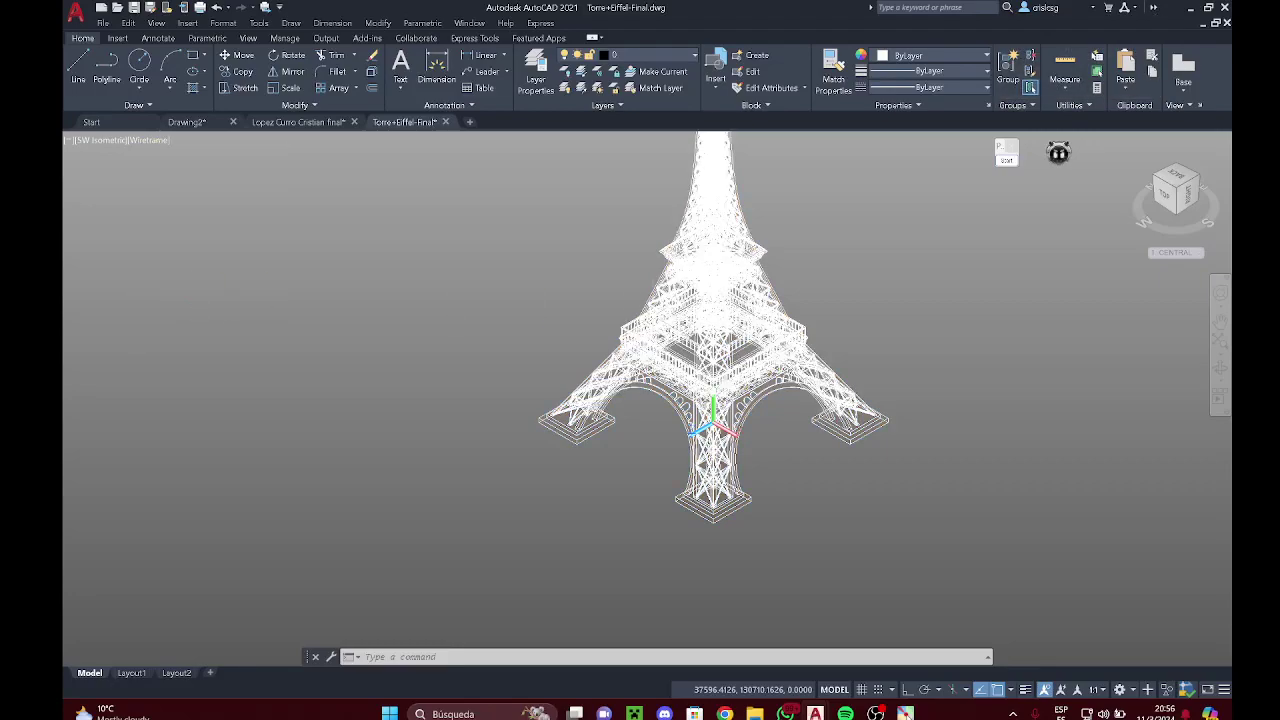
pyautogui.scroll(8, 695, 183)
pyautogui.moveTo(695, 183); pyautogui.dragTo(696, 176, button='middle')
pyautogui.scroll(4, 525, 500)
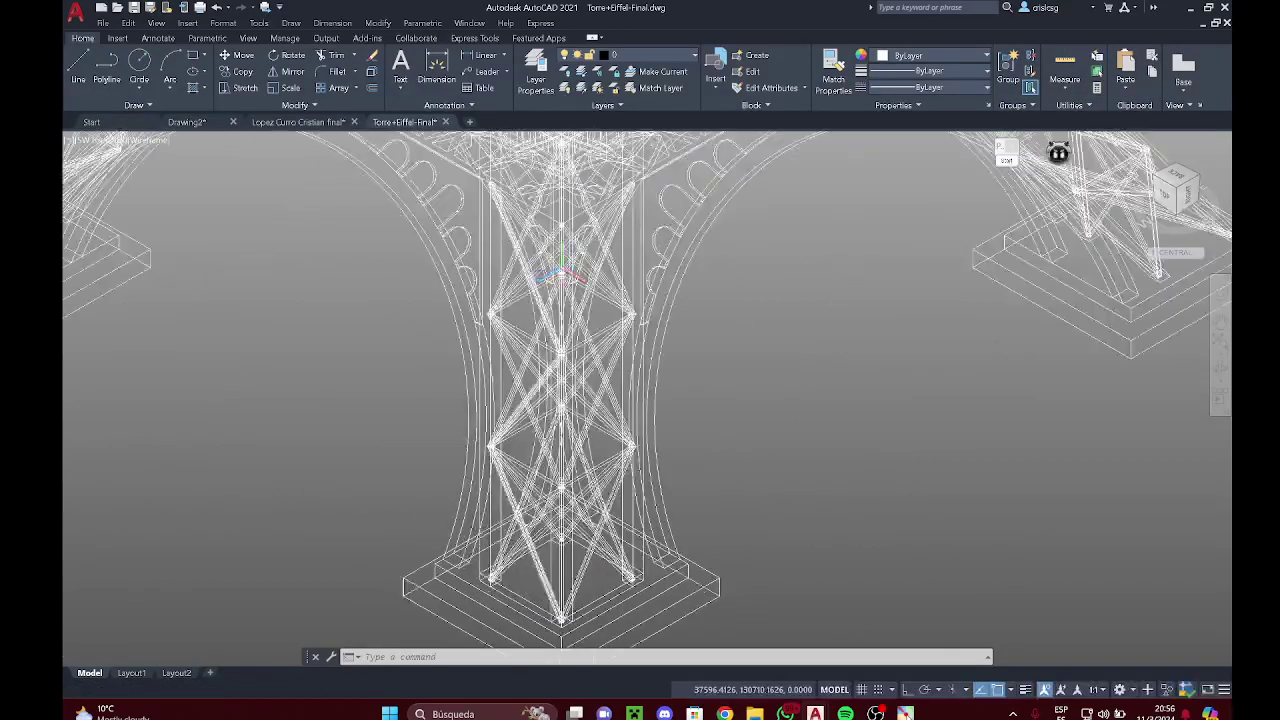
pyautogui.scroll(-11, 540, 420)
pyautogui.moveTo(554, 316); pyautogui.dragTo(591, 440, button='middle')
pyautogui.scroll(8, 600, 240)
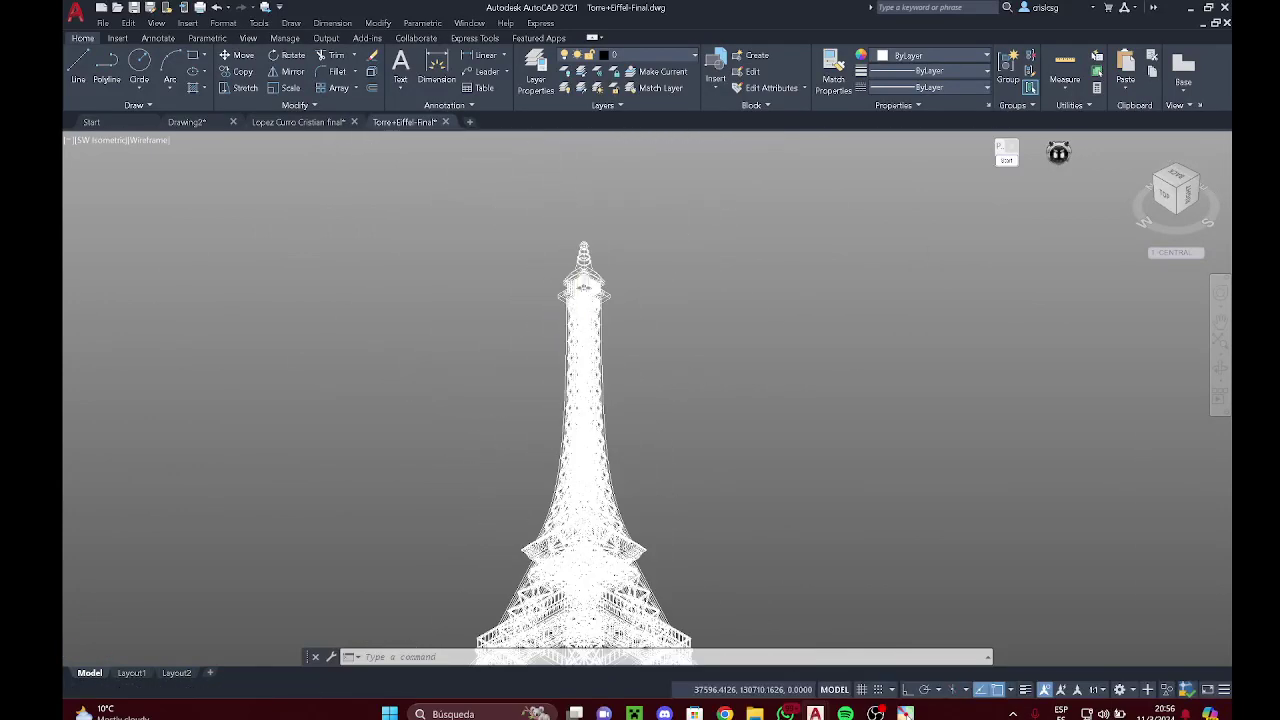
# Step: Examine the rings and sphere of the tower's spire in wireframe, clearing any selection
pyautogui.scroll(5, 607, 232)
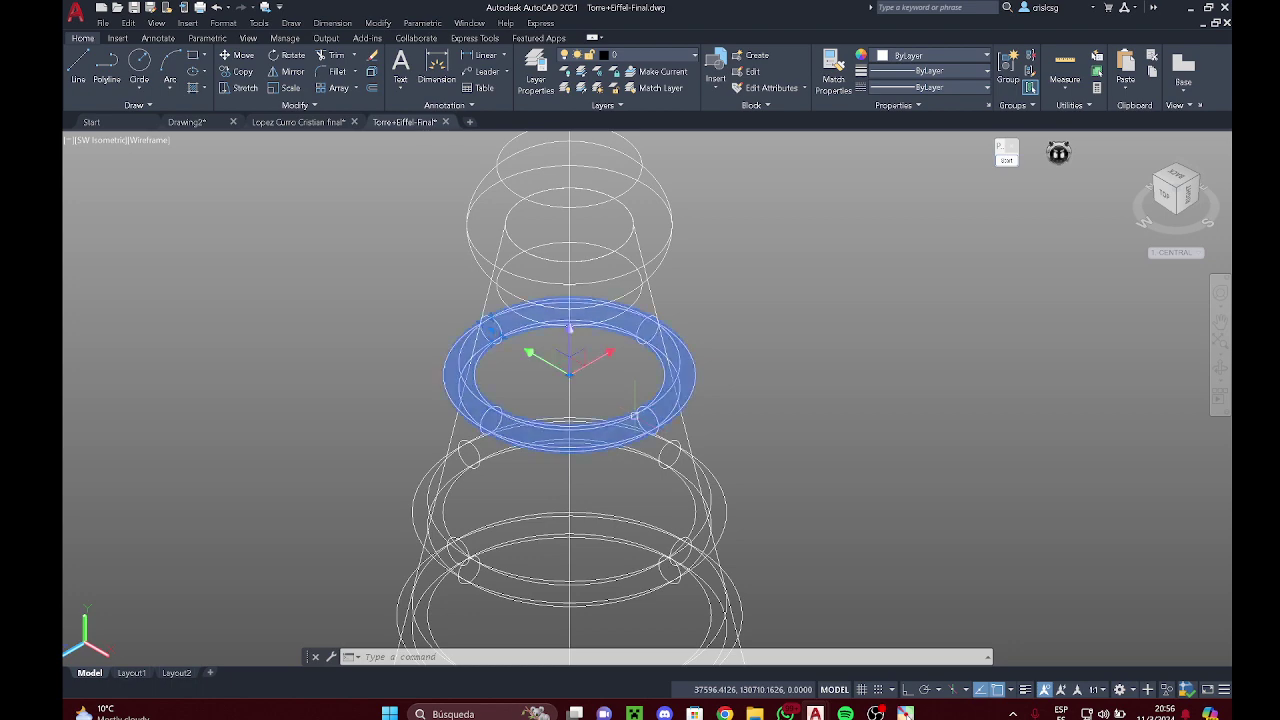
pyautogui.scroll(-4, 634, 400)
pyautogui.press('Escape')
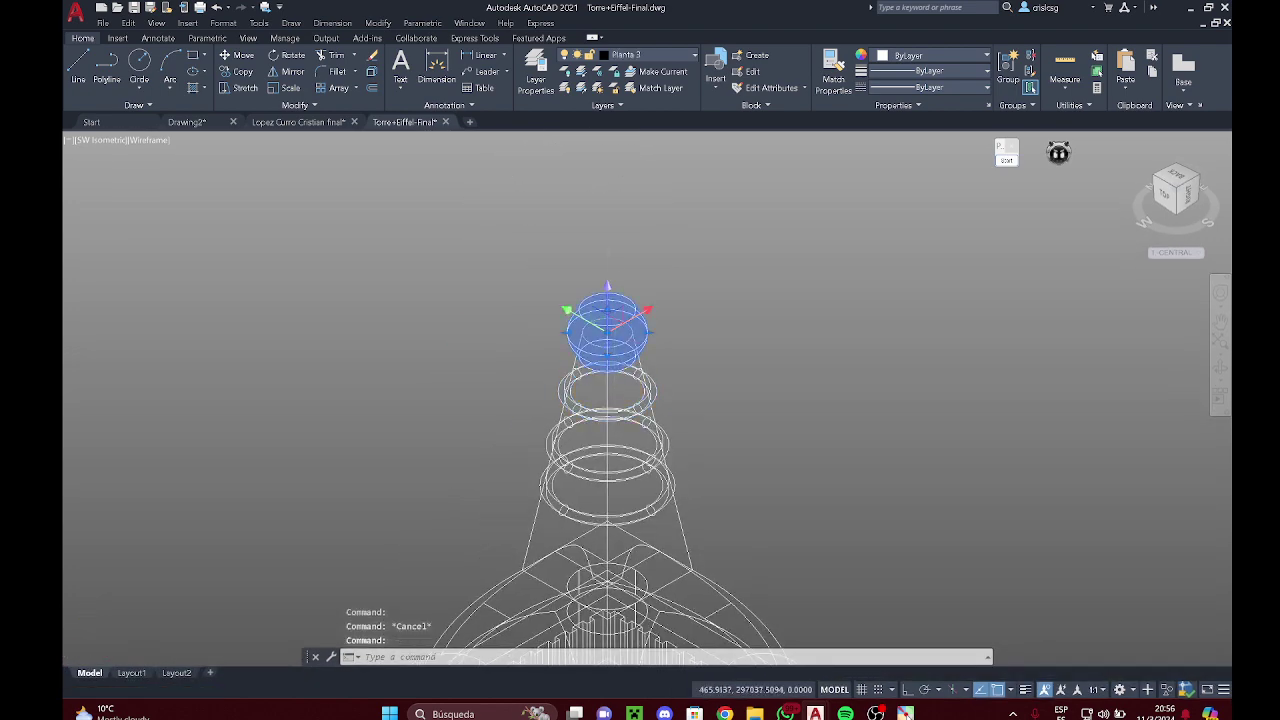
pyautogui.press('Escape')
pyautogui.scroll(-6, 620, 392)
pyautogui.scroll(2, 622, 388)
pyautogui.moveTo(622, 388); pyautogui.dragTo(589, 217, button='middle')
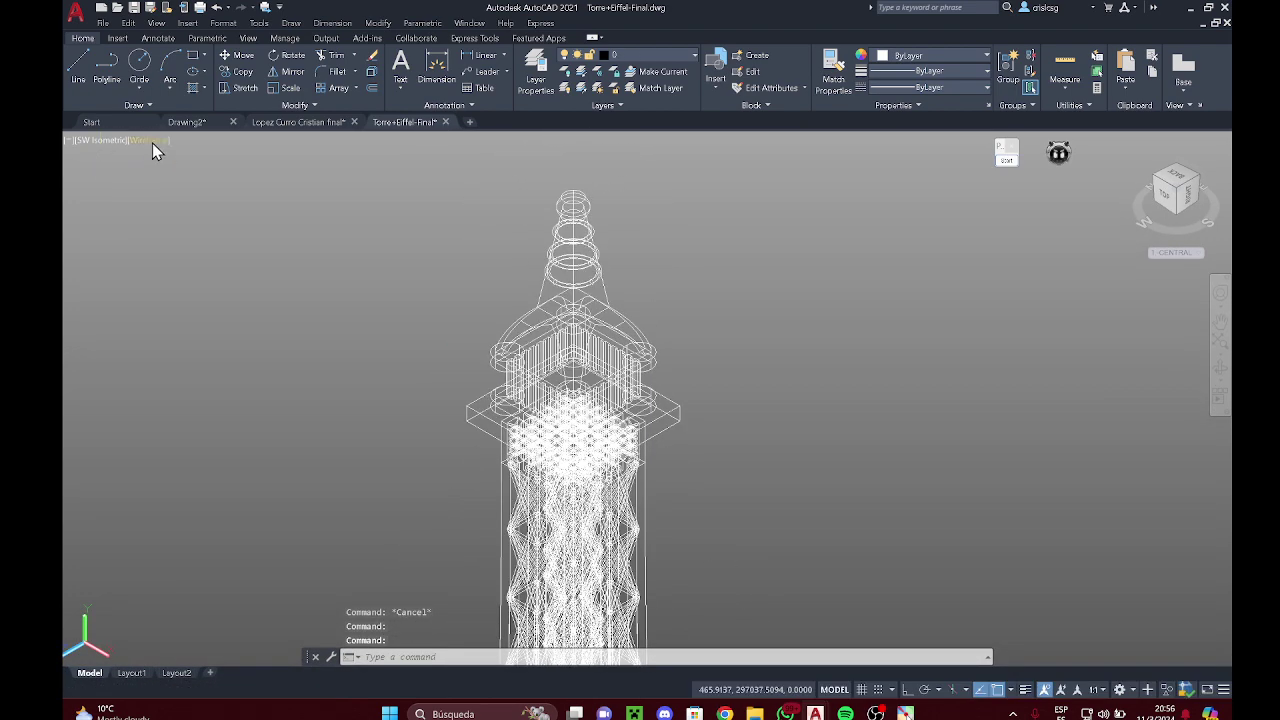
# Step: Switch the tower from Wireframe to the Realistic visual style and view its spire and base
pyautogui.click(152, 143)
pyautogui.click(225, 223)
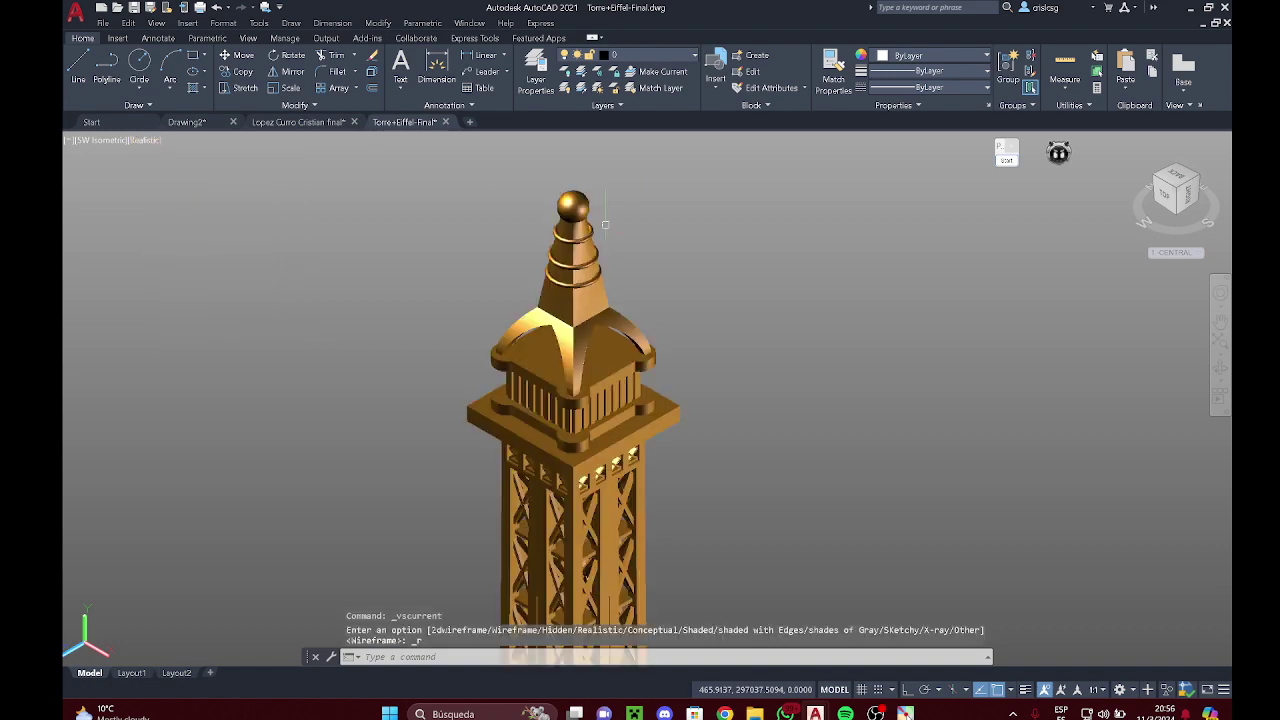
pyautogui.scroll(-5, 590, 281)
pyautogui.moveTo(600, 456); pyautogui.dragTo(536, 290, button='middle')
pyautogui.scroll(2, 516, 285)
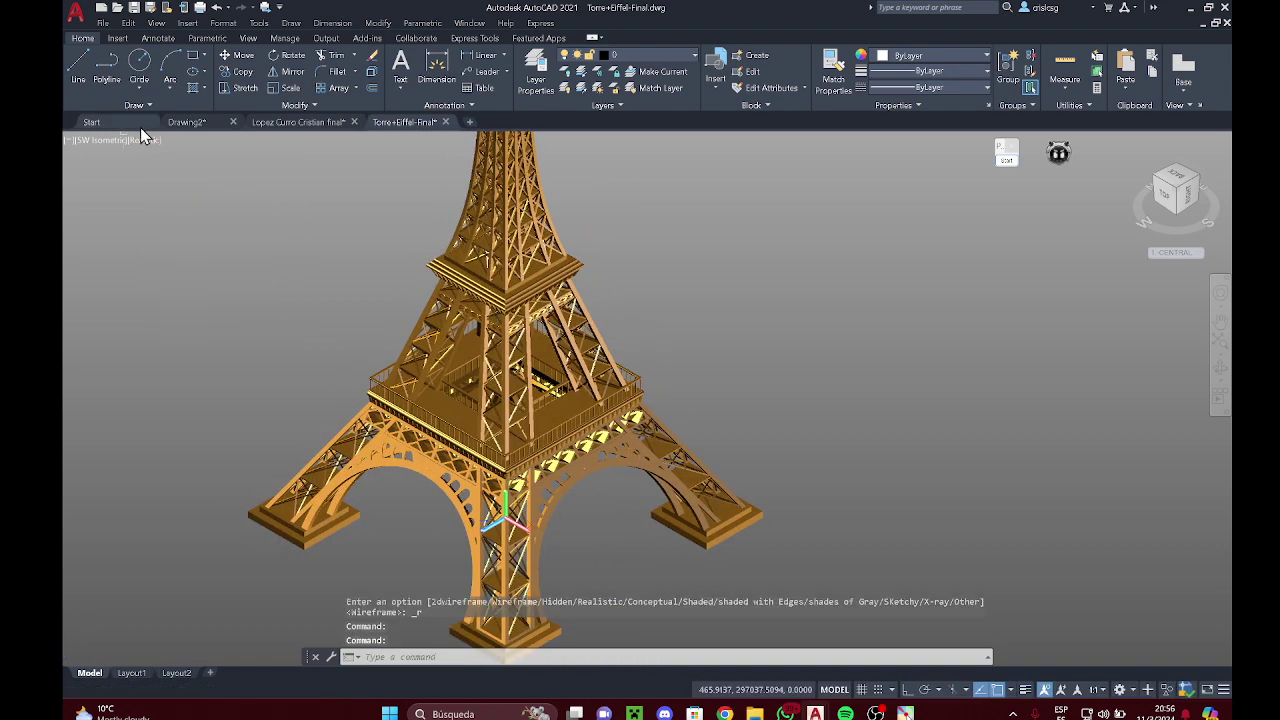
# Step: Show the tower in the Conceptual visual style, followed by 2D Wireframe
pyautogui.click(142, 140)
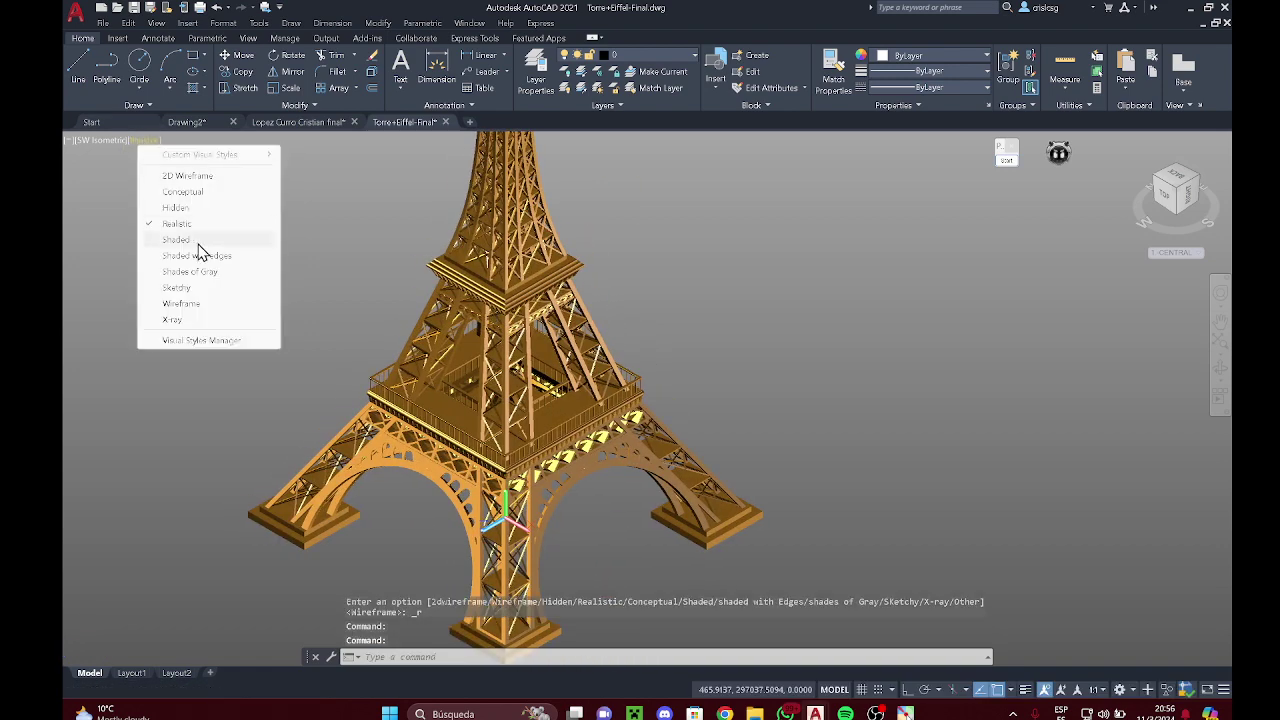
pyautogui.click(190, 192)
pyautogui.scroll(5, 500, 350)
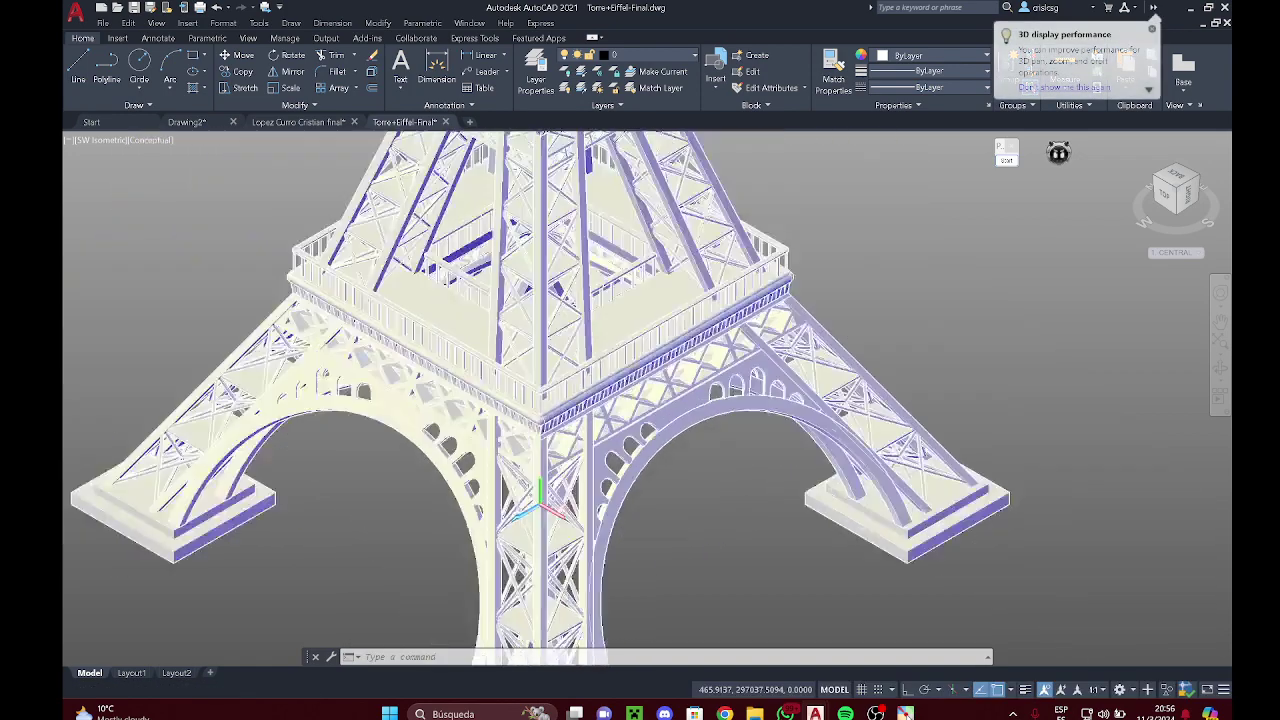
pyautogui.scroll(-6, 554, 457)
pyautogui.scroll(2, 540, 440)
pyautogui.click(158, 143)
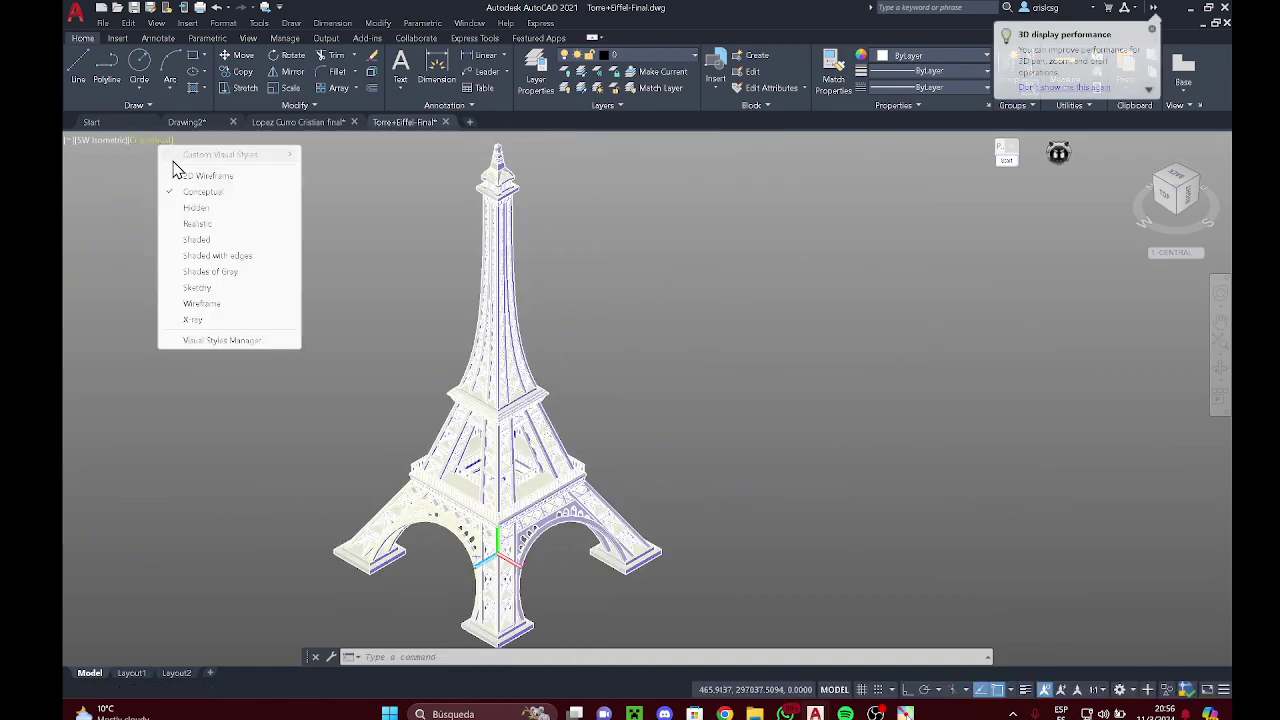
pyautogui.click(185, 155)
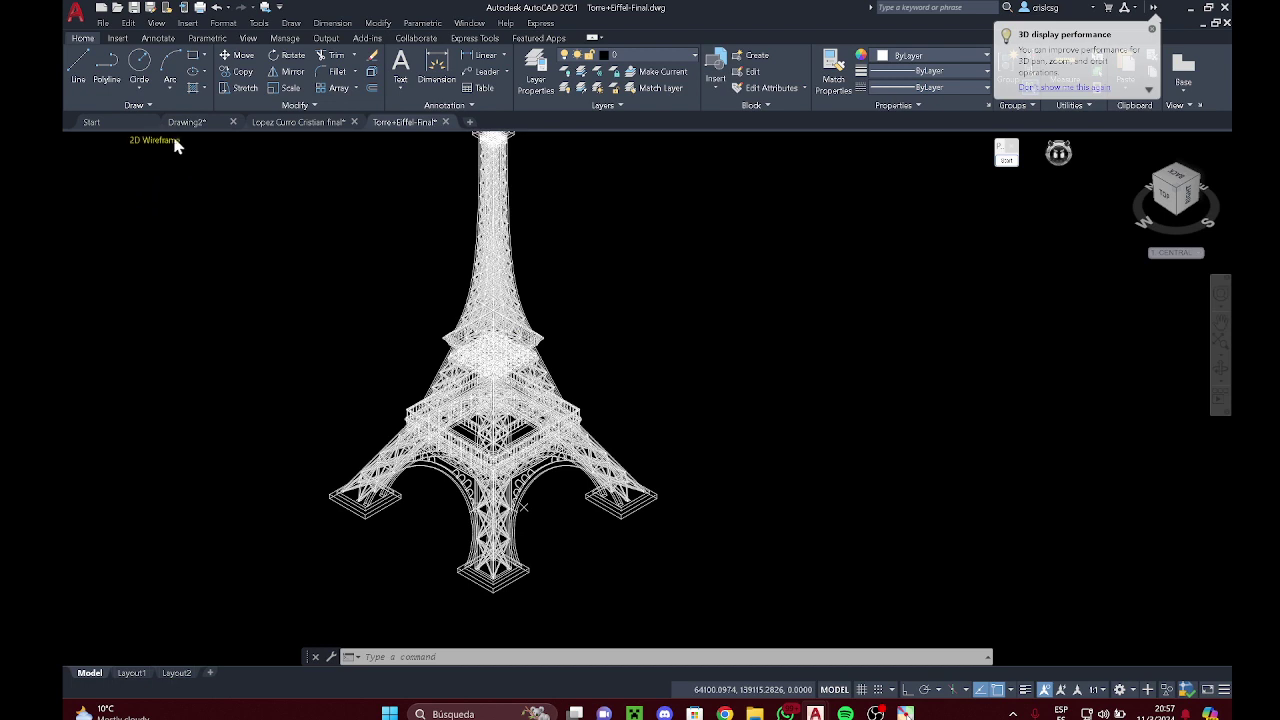
# Step: Return the tower to the Realistic visual style and frame the whole model
pyautogui.click(170, 142)
pyautogui.click(215, 225)
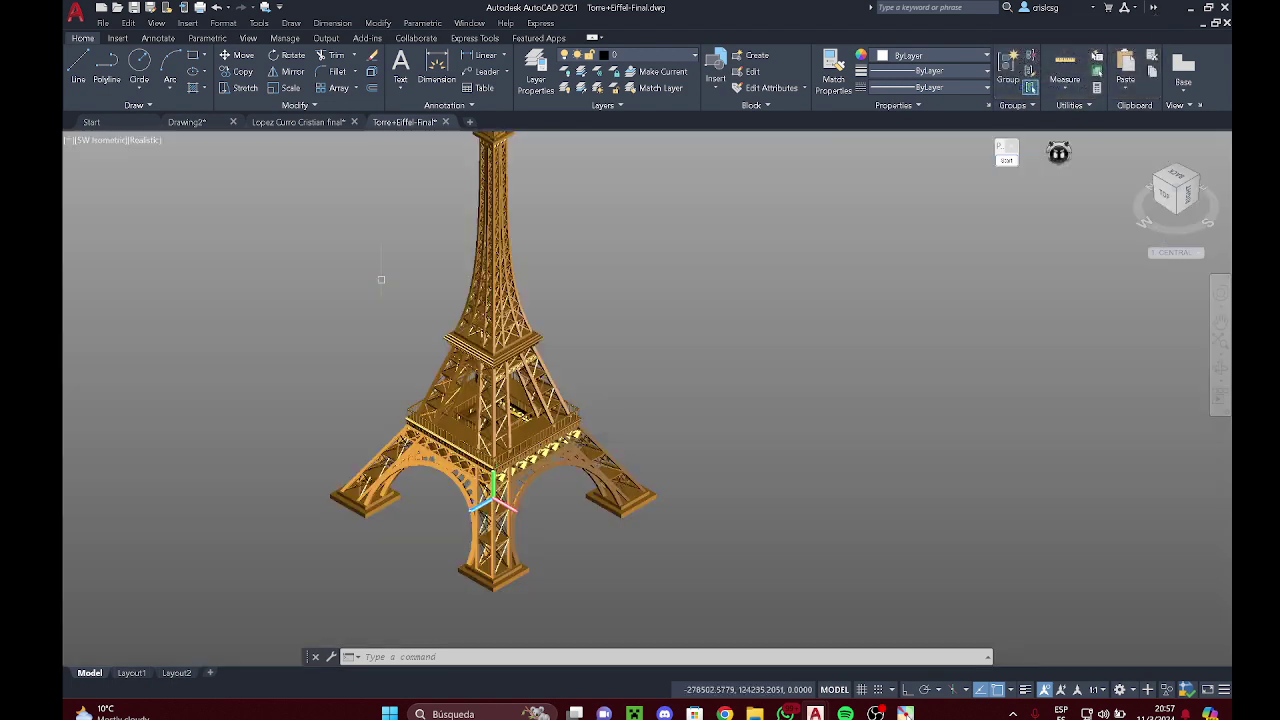
pyautogui.scroll(-5, 574, 372)
pyautogui.moveTo(574, 372); pyautogui.dragTo(639, 416, button='middle')
pyautogui.scroll(2, 674, 370)
pyautogui.moveTo(674, 370); pyautogui.dragTo(655, 333, button='middle')
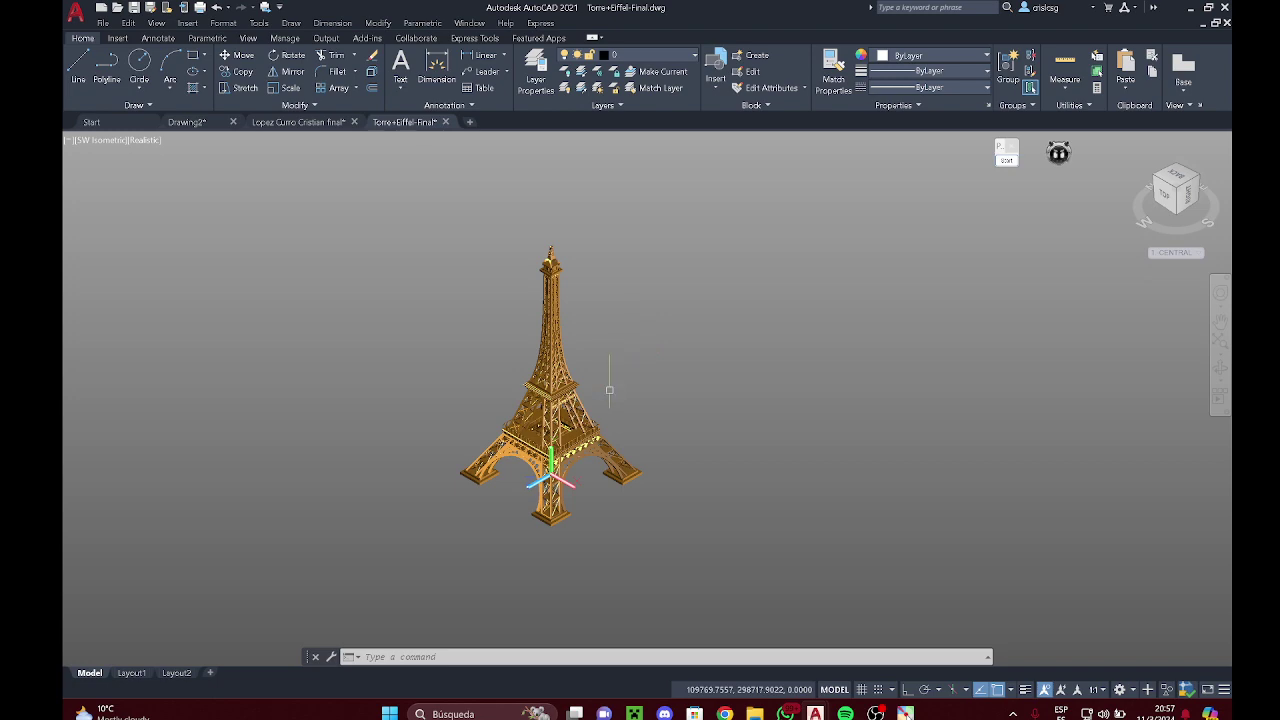
# Step: Switch through Drawing2 to the open drawing with the two rows of building plans
pyautogui.click(105, 124)
pyautogui.click(184, 123)
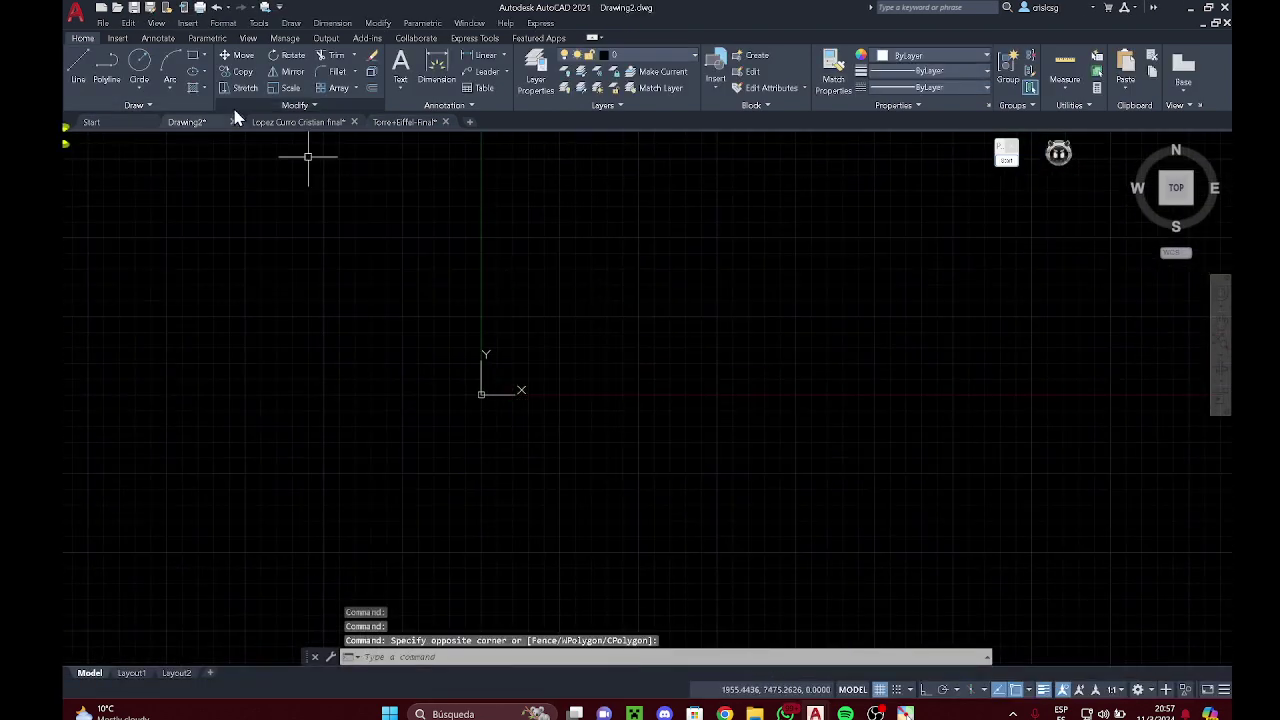
pyautogui.click(265, 124)
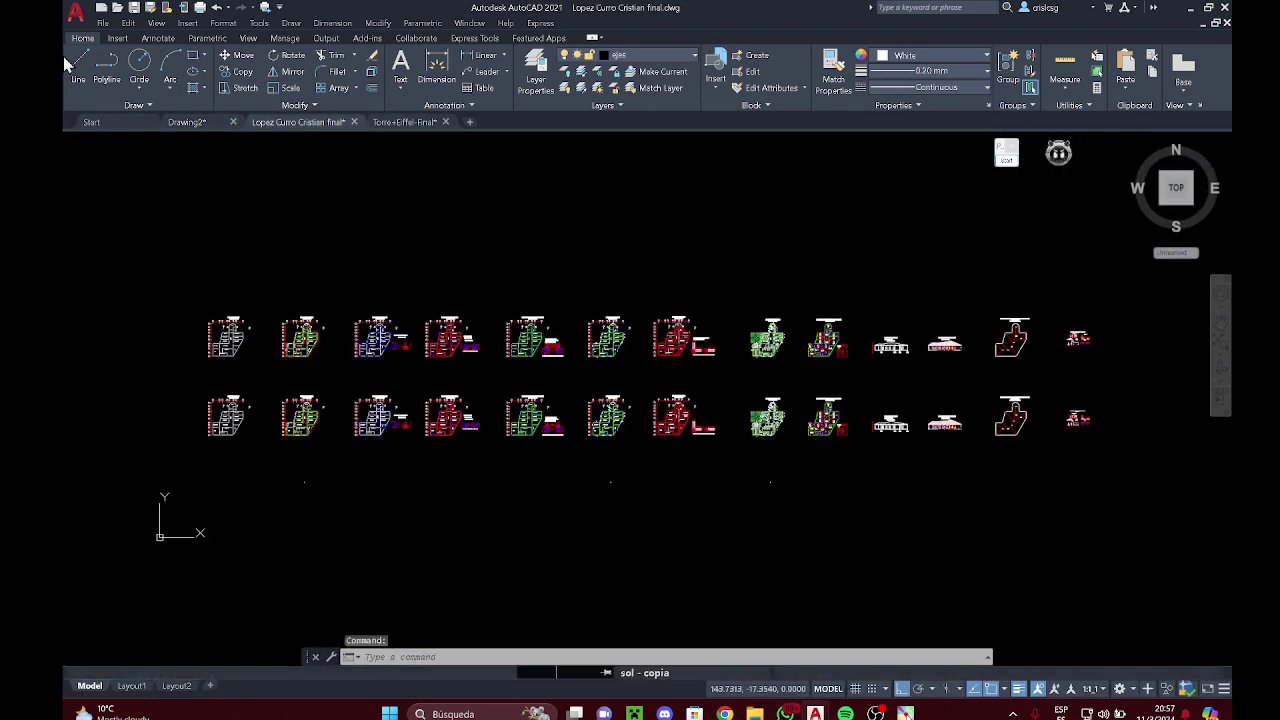
# Step: Examine the additional drawing, modification and annotation options hidden in the ribbon
pyautogui.click(140, 106)
pyautogui.click(297, 107)
pyautogui.click(462, 107)
pyautogui.click(543, 257)
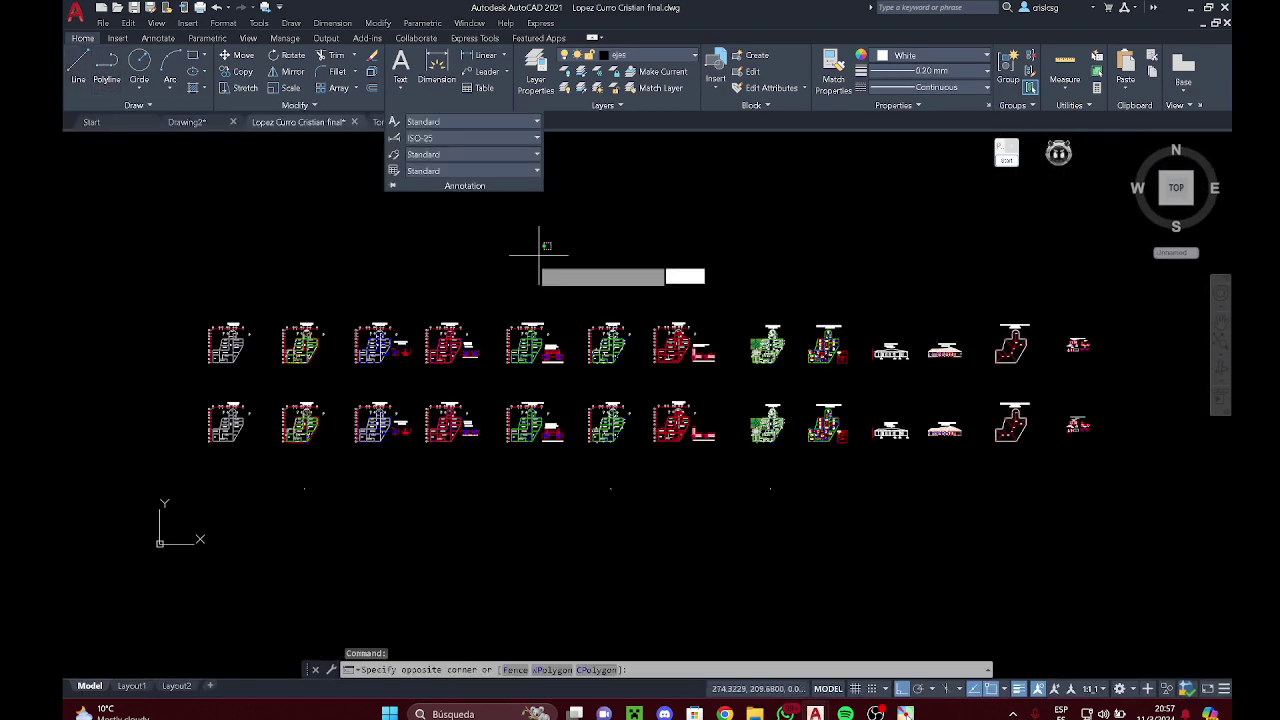
pyautogui.click(543, 257)
# Step: Look over the building plans in model space, including the PLANO DE ZAPATAS and PLANO DE CIMIENTOS
pyautogui.moveTo(443, 304); pyautogui.dragTo(421, 320, button='middle')
pyautogui.moveTo(225, 280)
pyautogui.mouseDown(button='middle')
pyautogui.moveTo(583, 485)
pyautogui.moveTo(697, 451)
pyautogui.moveTo(611, 400)
pyautogui.mouseUp(button='middle')
pyautogui.scroll(5, 697, 451)
pyautogui.scroll(-5, 611, 400)
pyautogui.scroll(3, 567, 415)
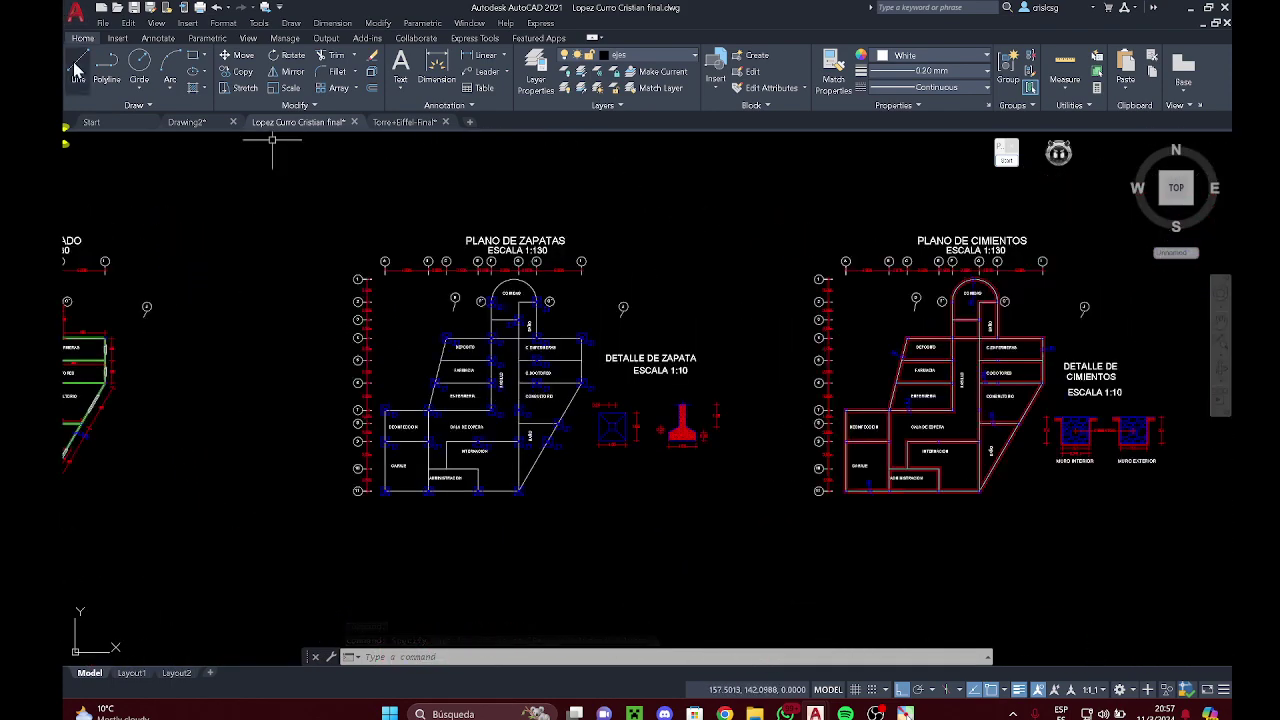
pyautogui.click(640, 167)
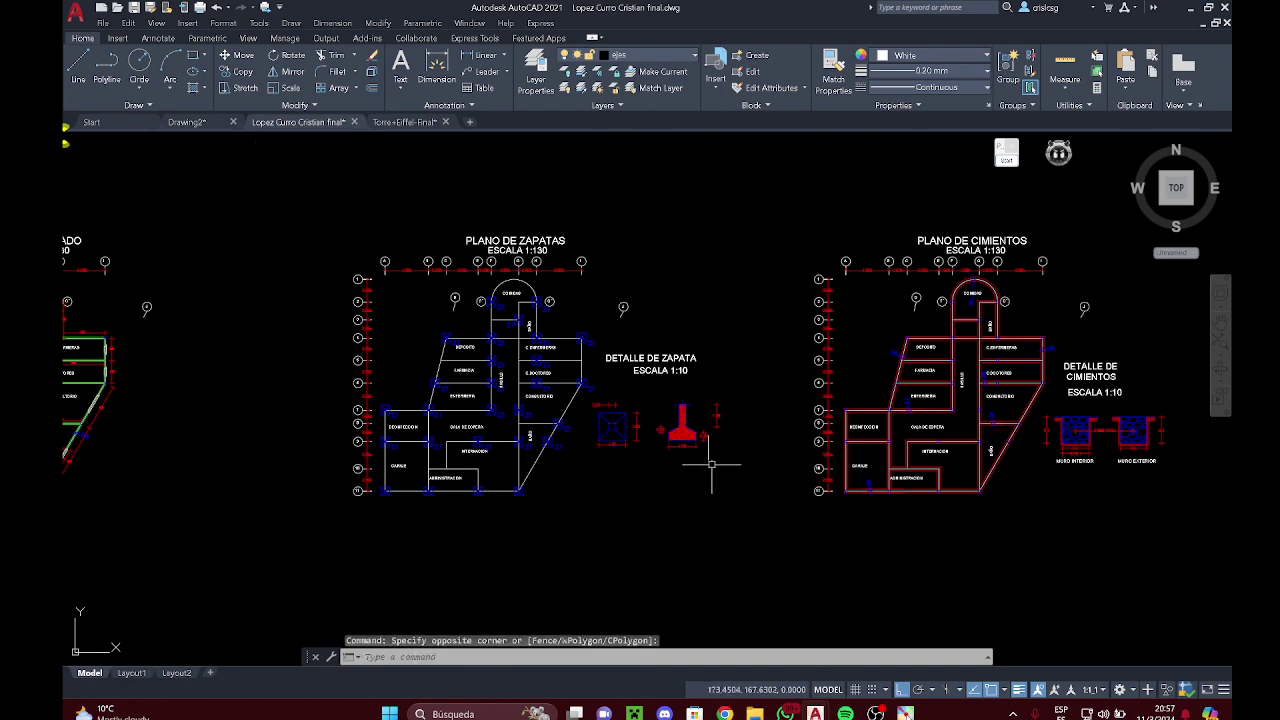
pyautogui.moveTo(782, 492); pyautogui.dragTo(697, 491, button='middle')
pyautogui.scroll(-7, 620, 476)
pyautogui.scroll(4, 600, 470)
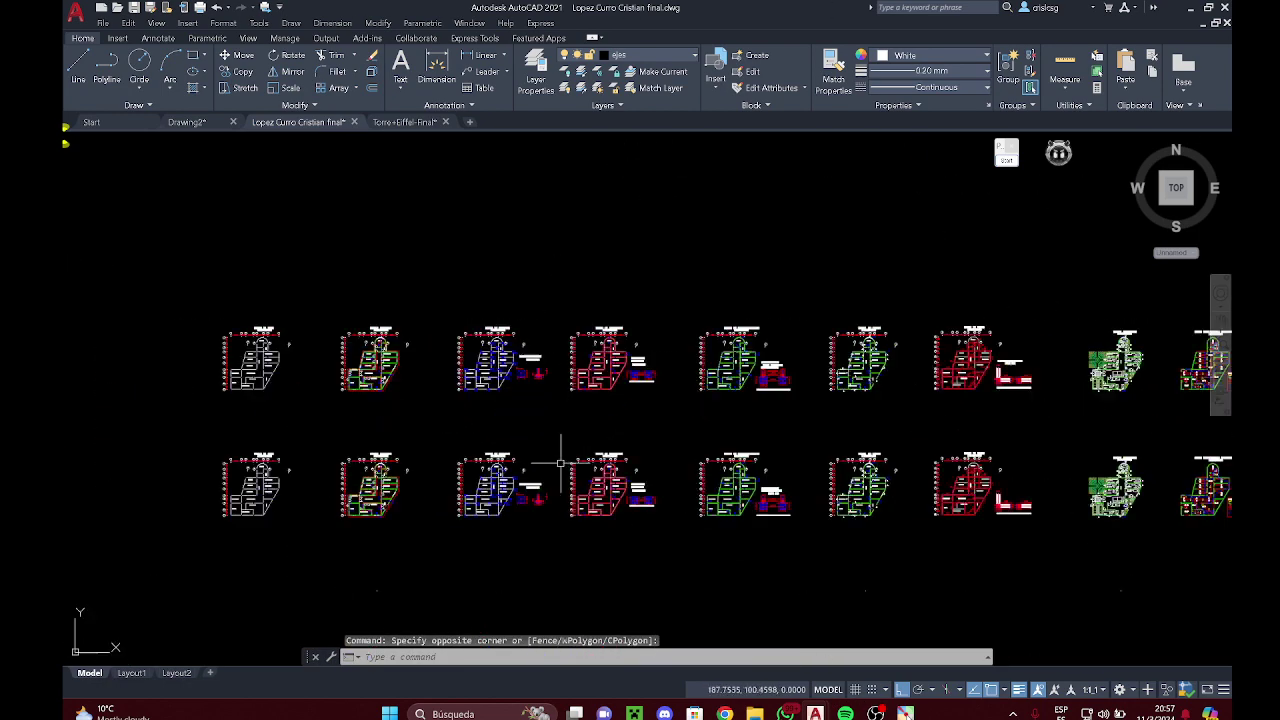